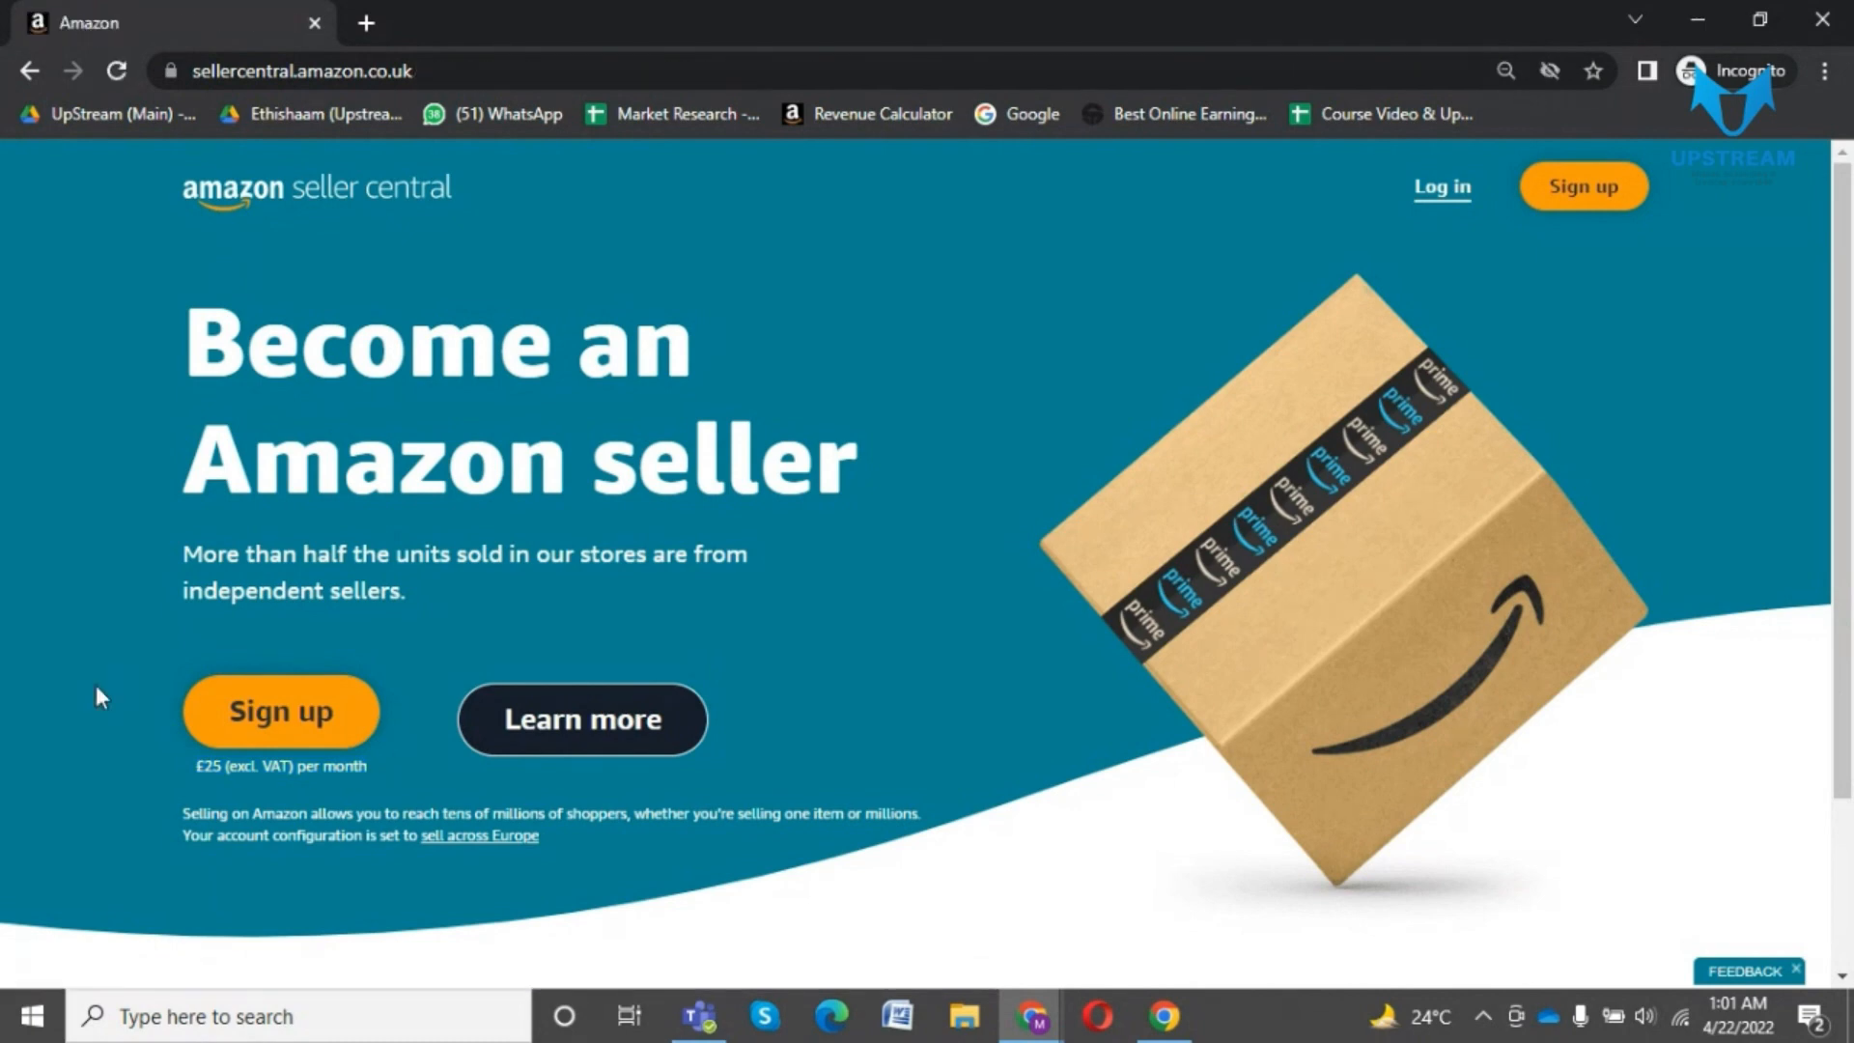
left_click(297, 704)
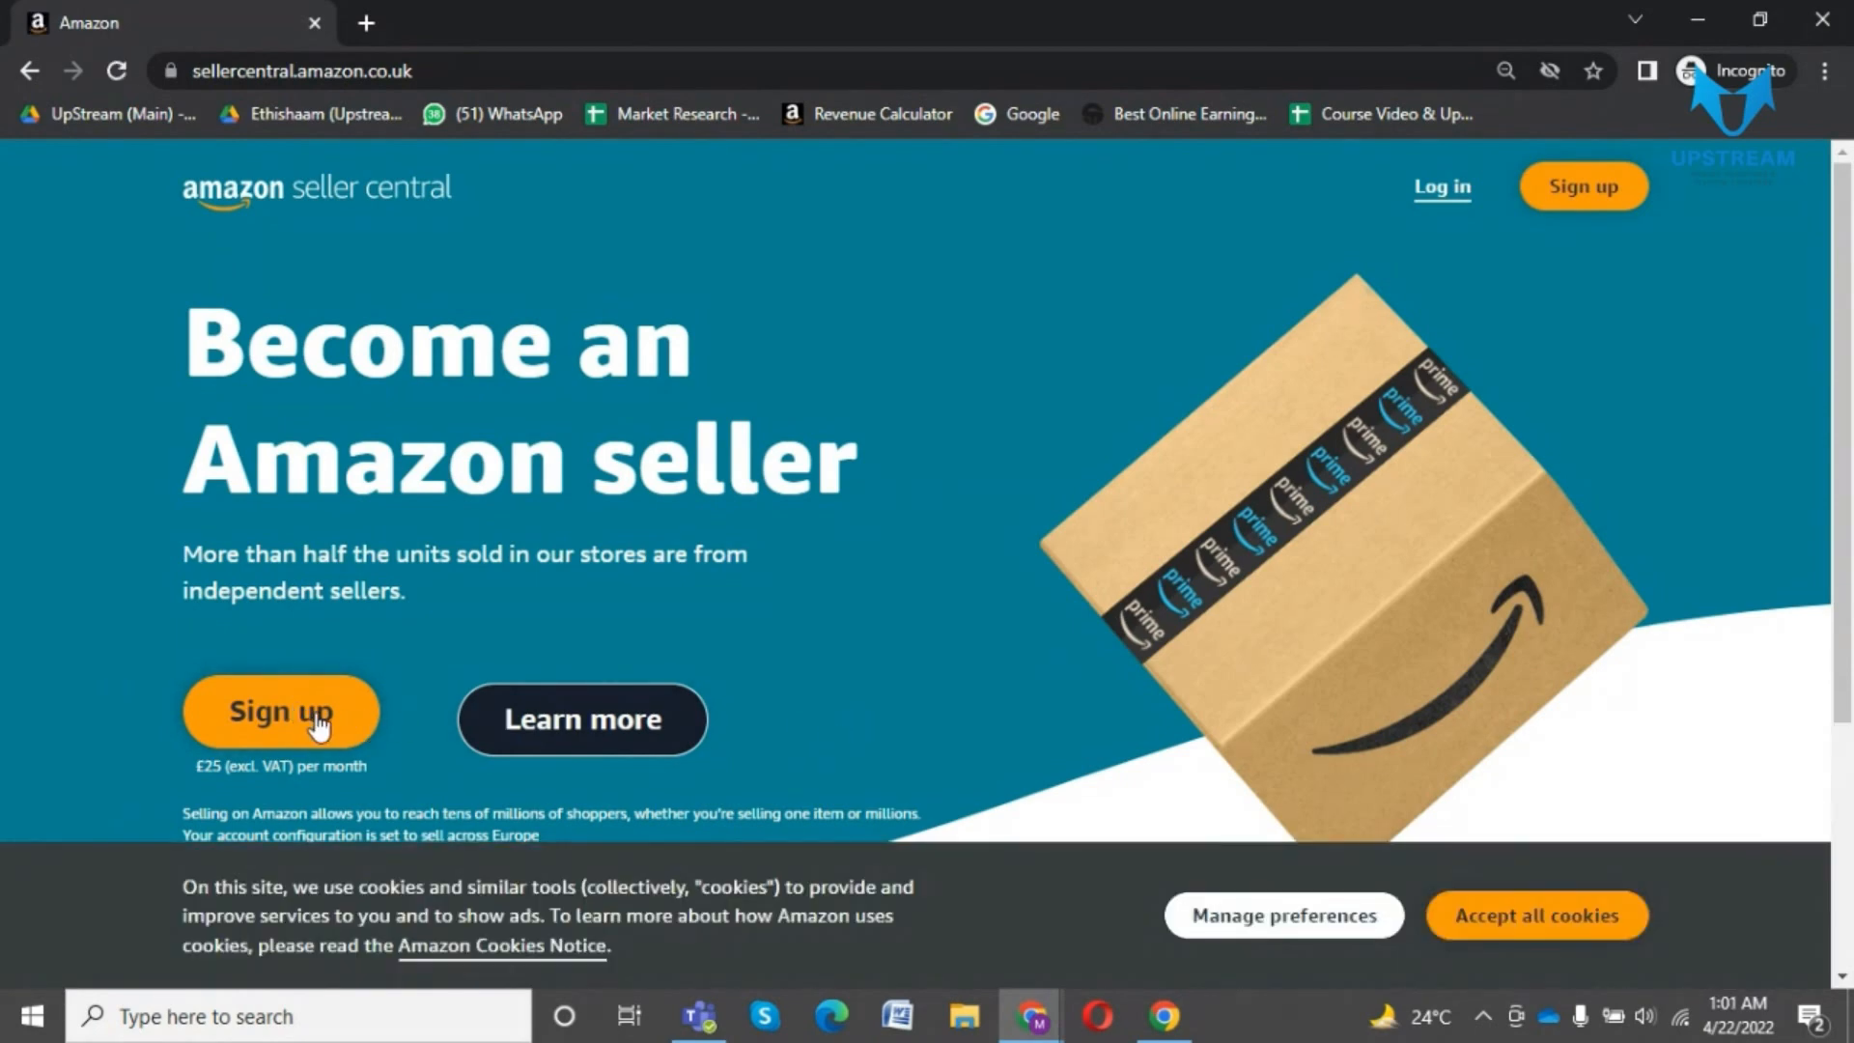
left_click(1574, 919)
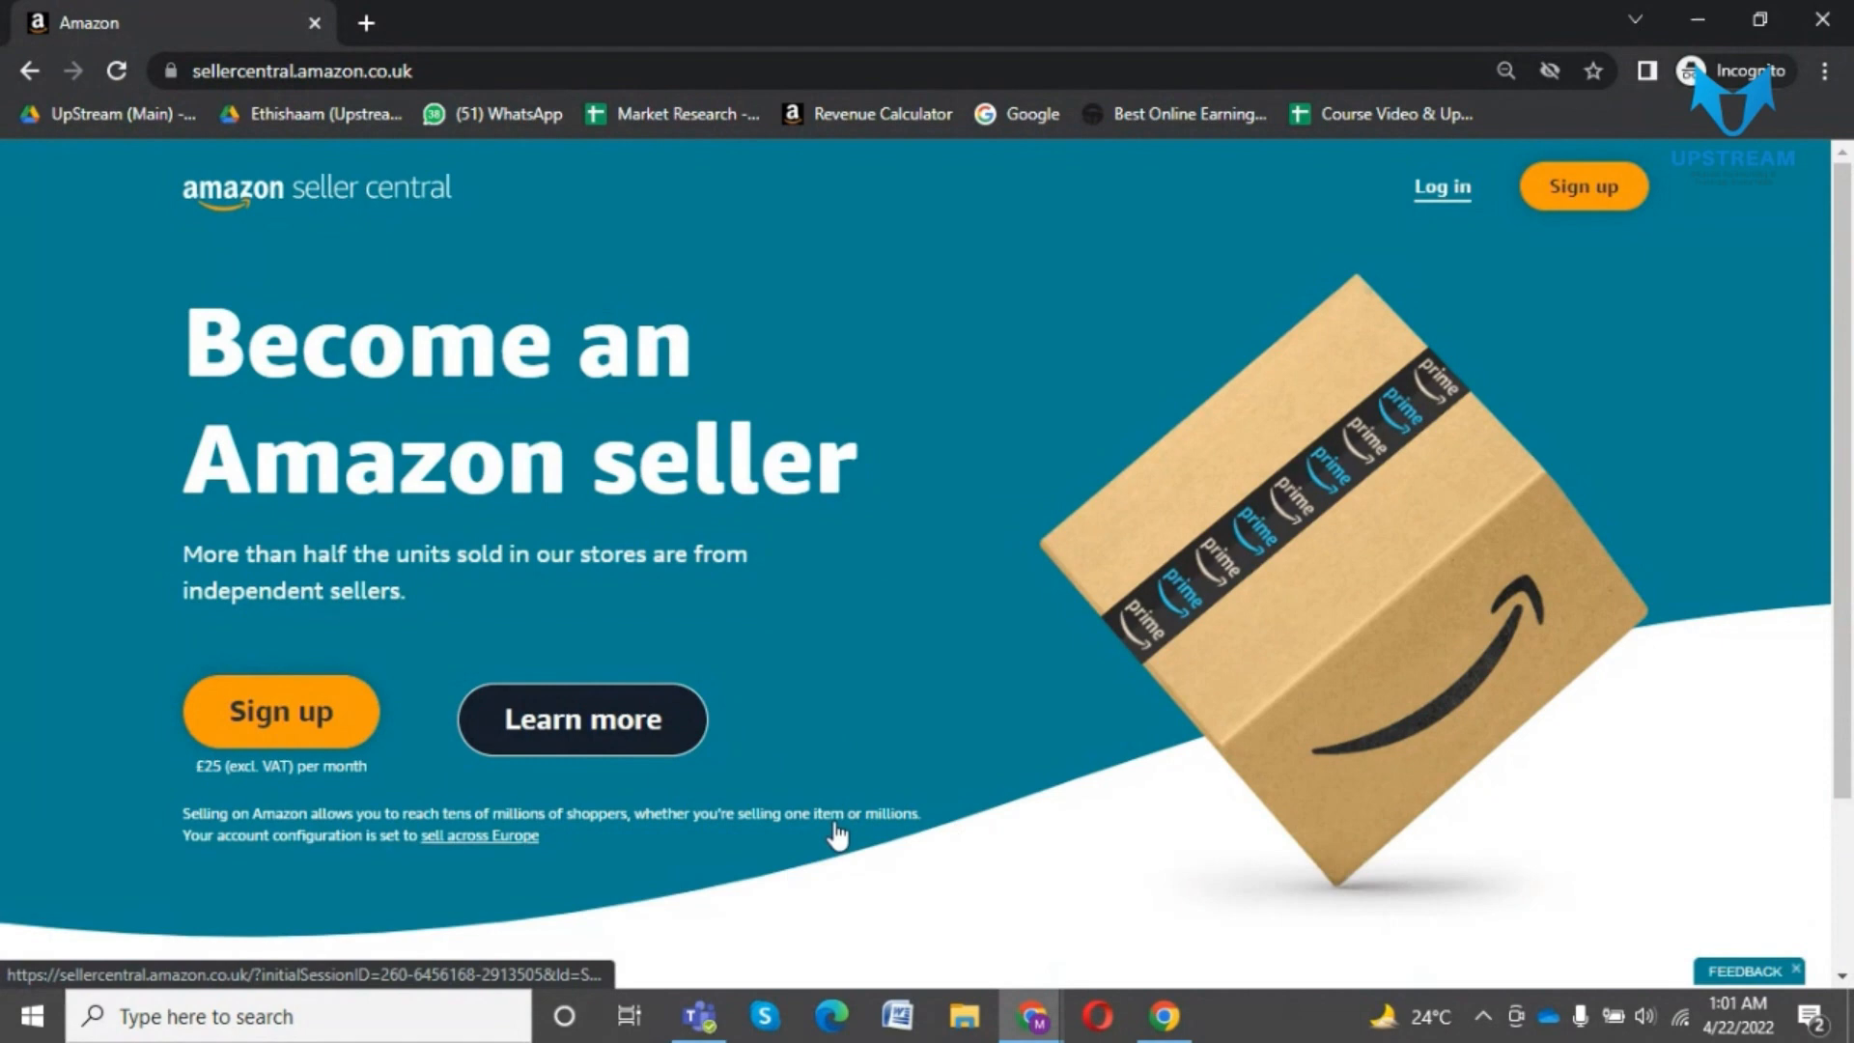
left_click(257, 712)
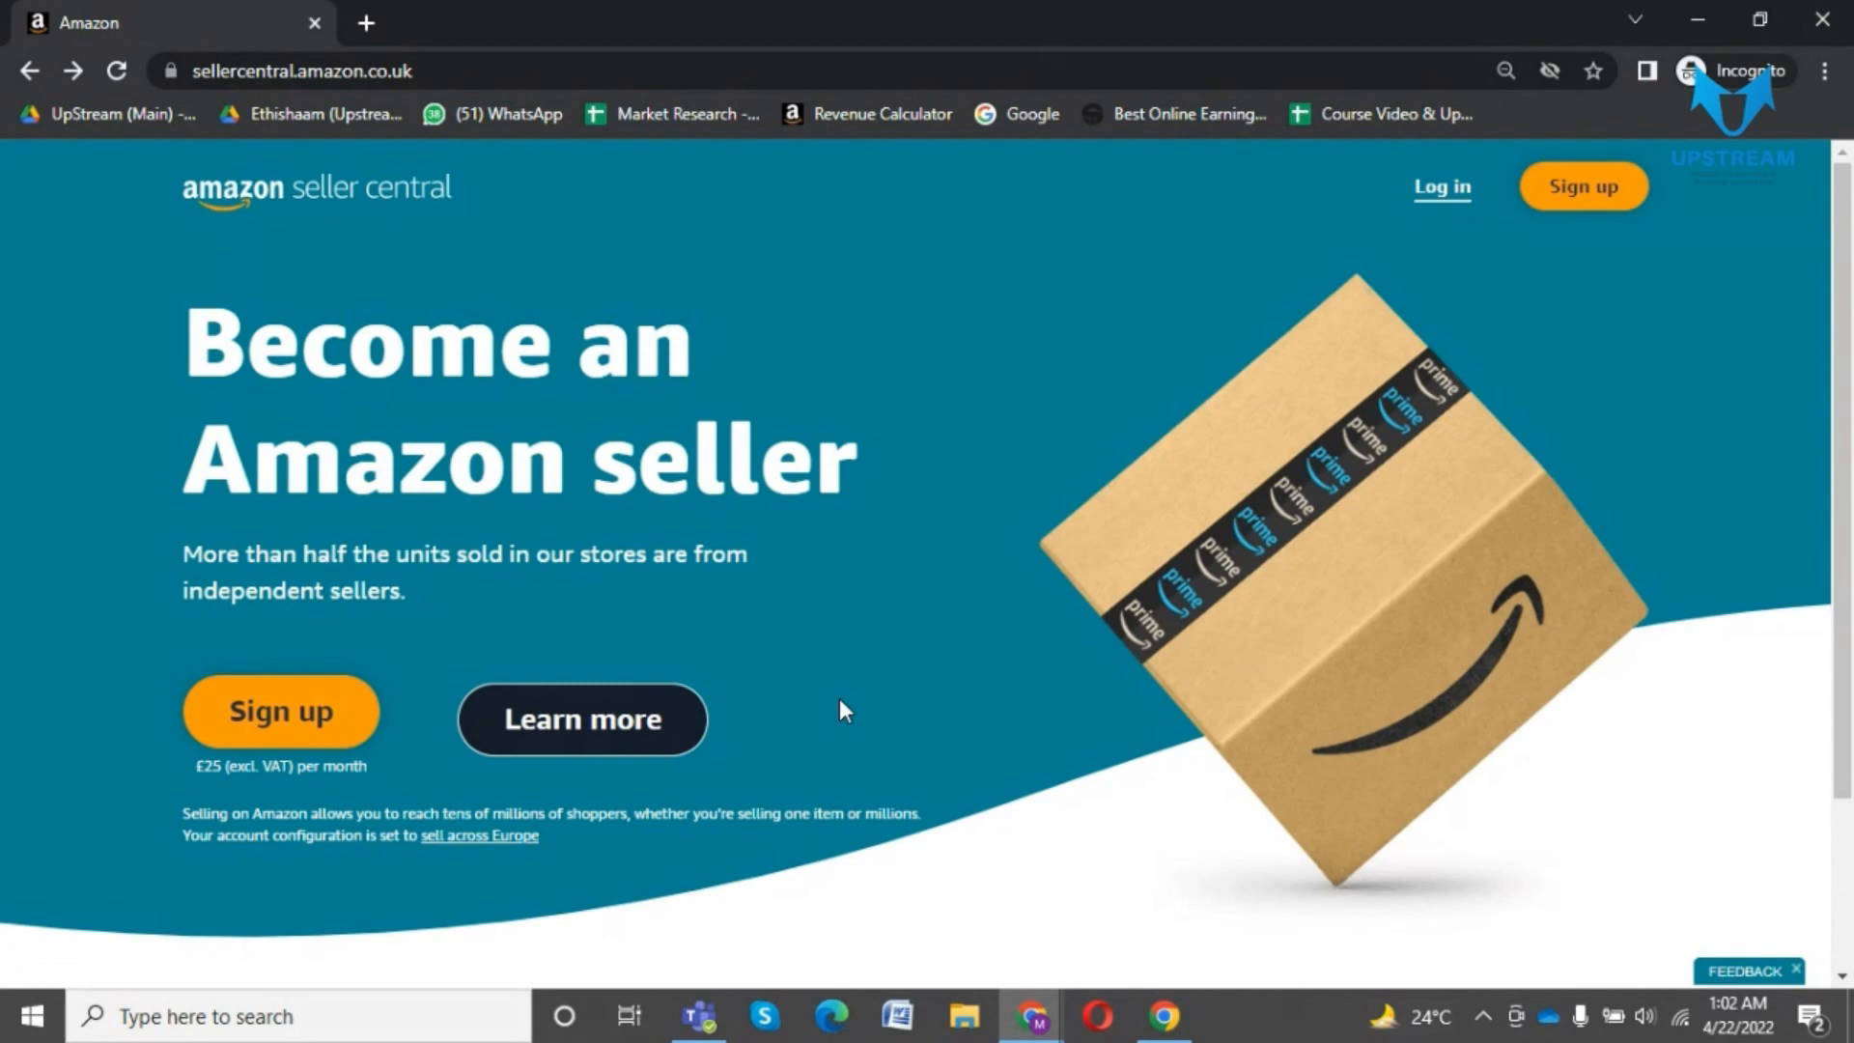
mouse_move(369, 768)
left_mouse_down()
mouse_move(176, 778)
mouse_move(368, 774)
left_mouse_up()
left_click(206, 771)
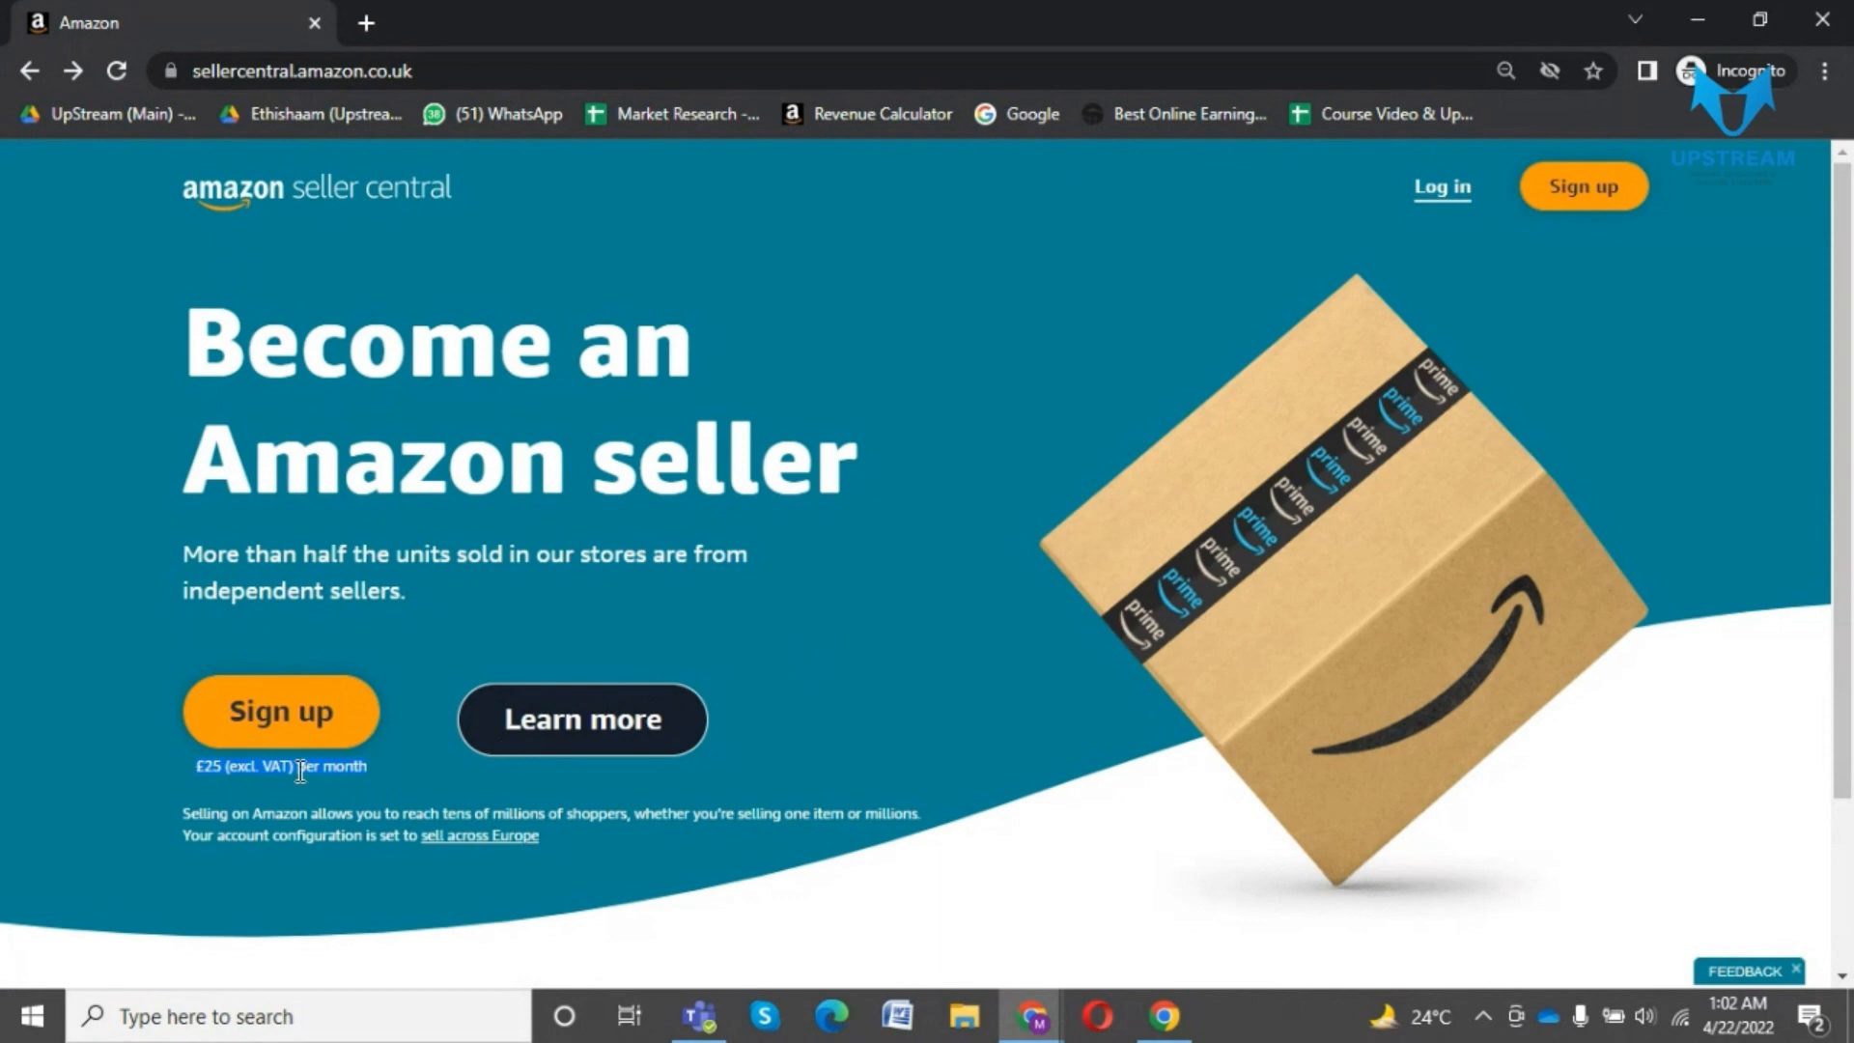
left_click(307, 711)
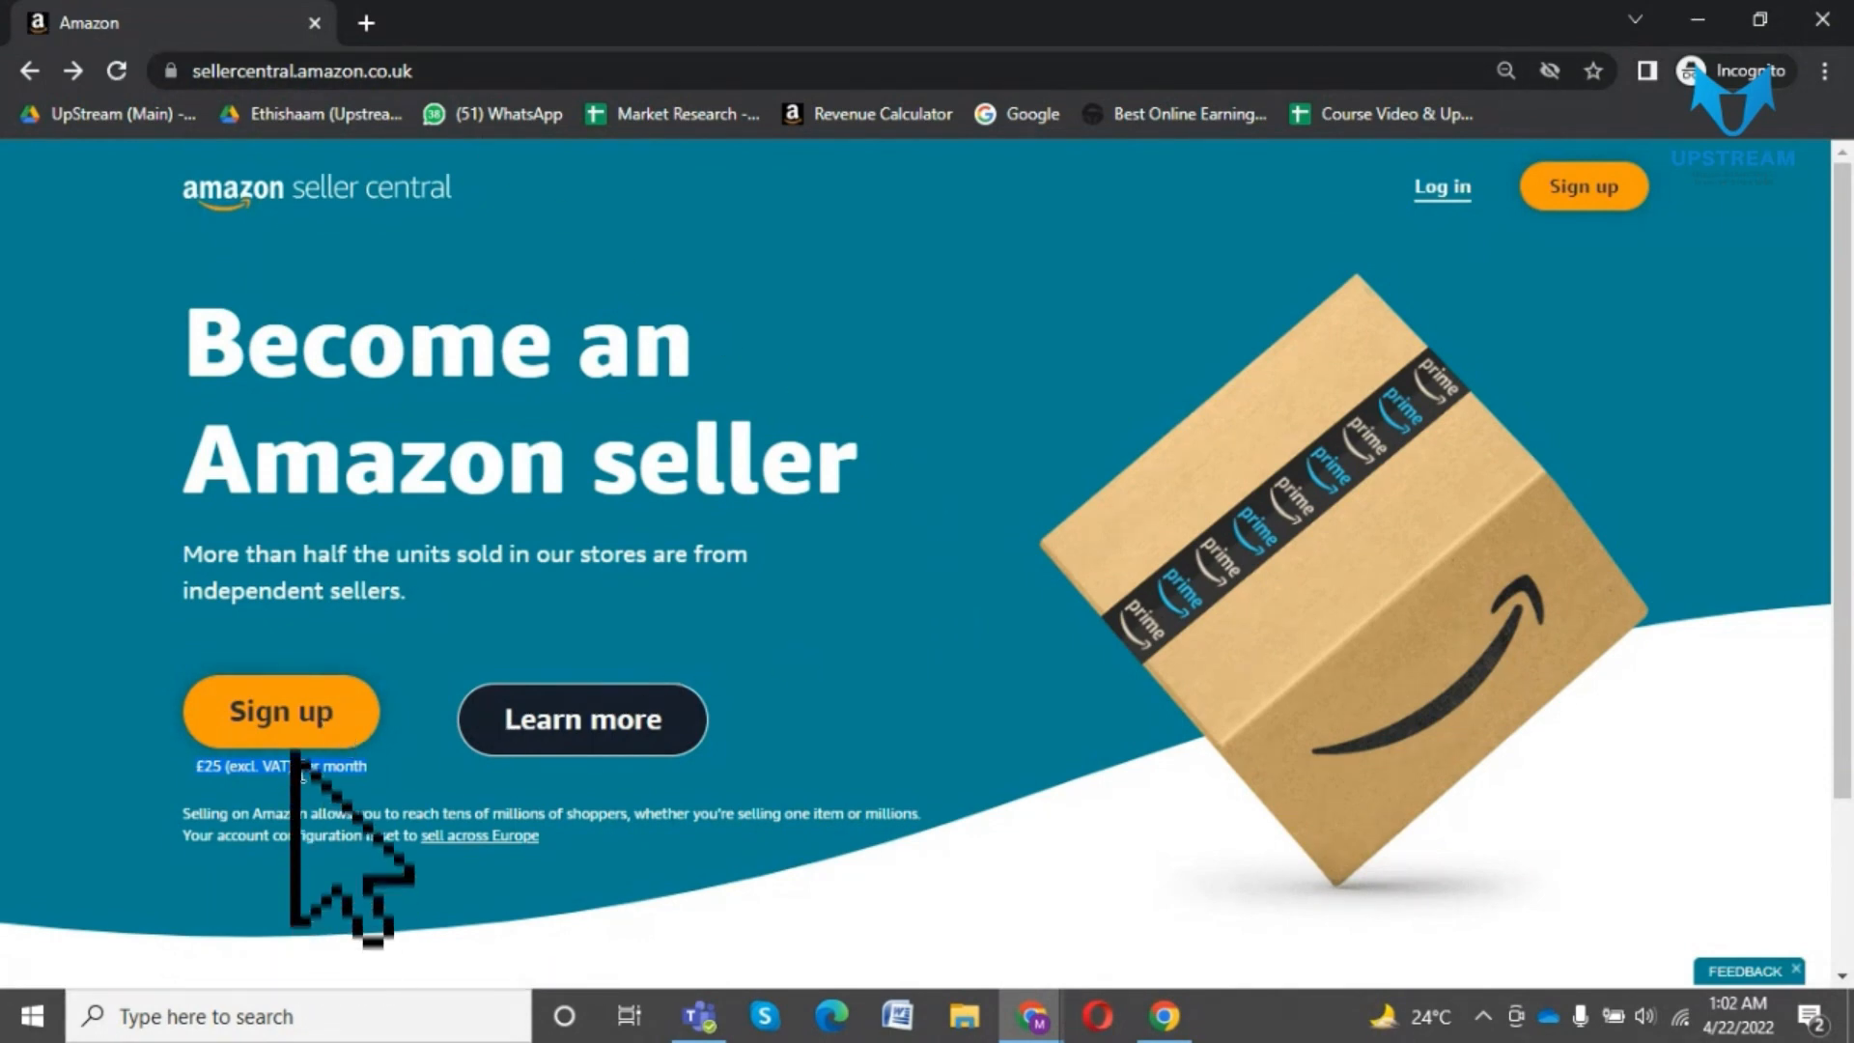
Step: Start a new seller registration from the Sell on Amazon page
left_click(298, 712)
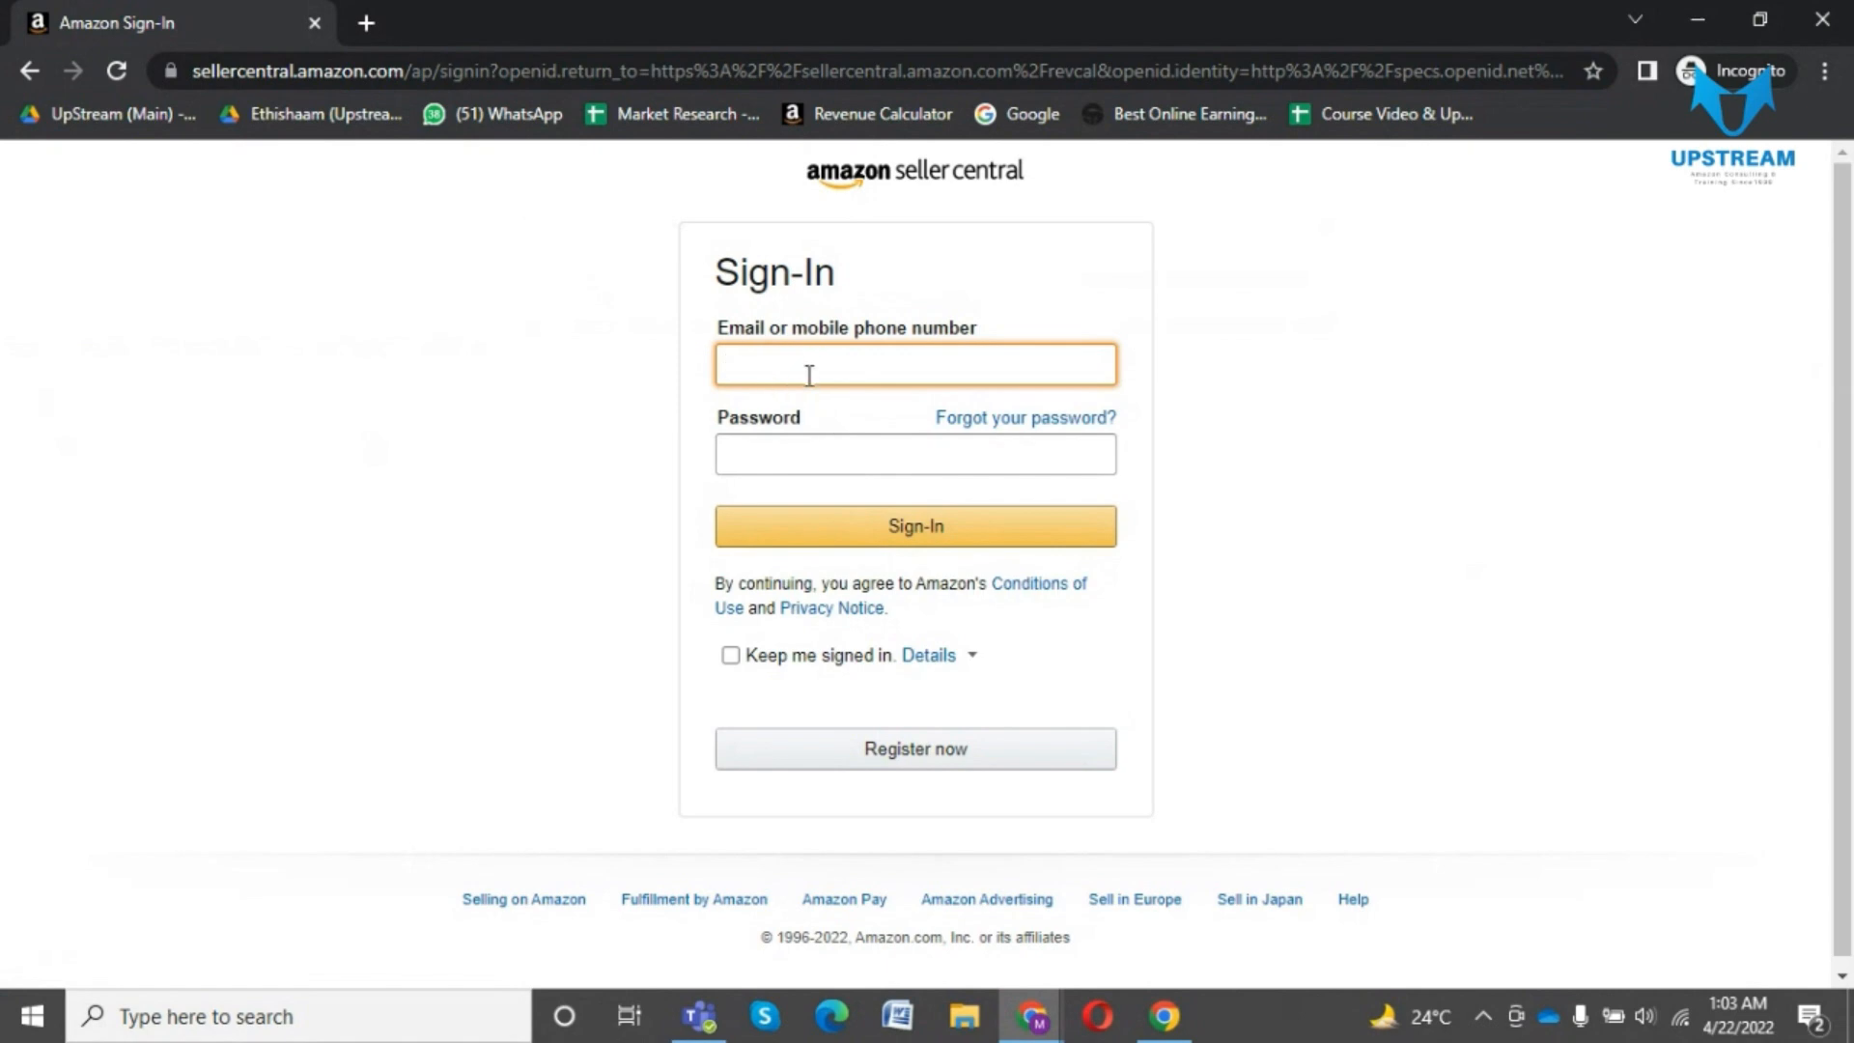
left_click(933, 753)
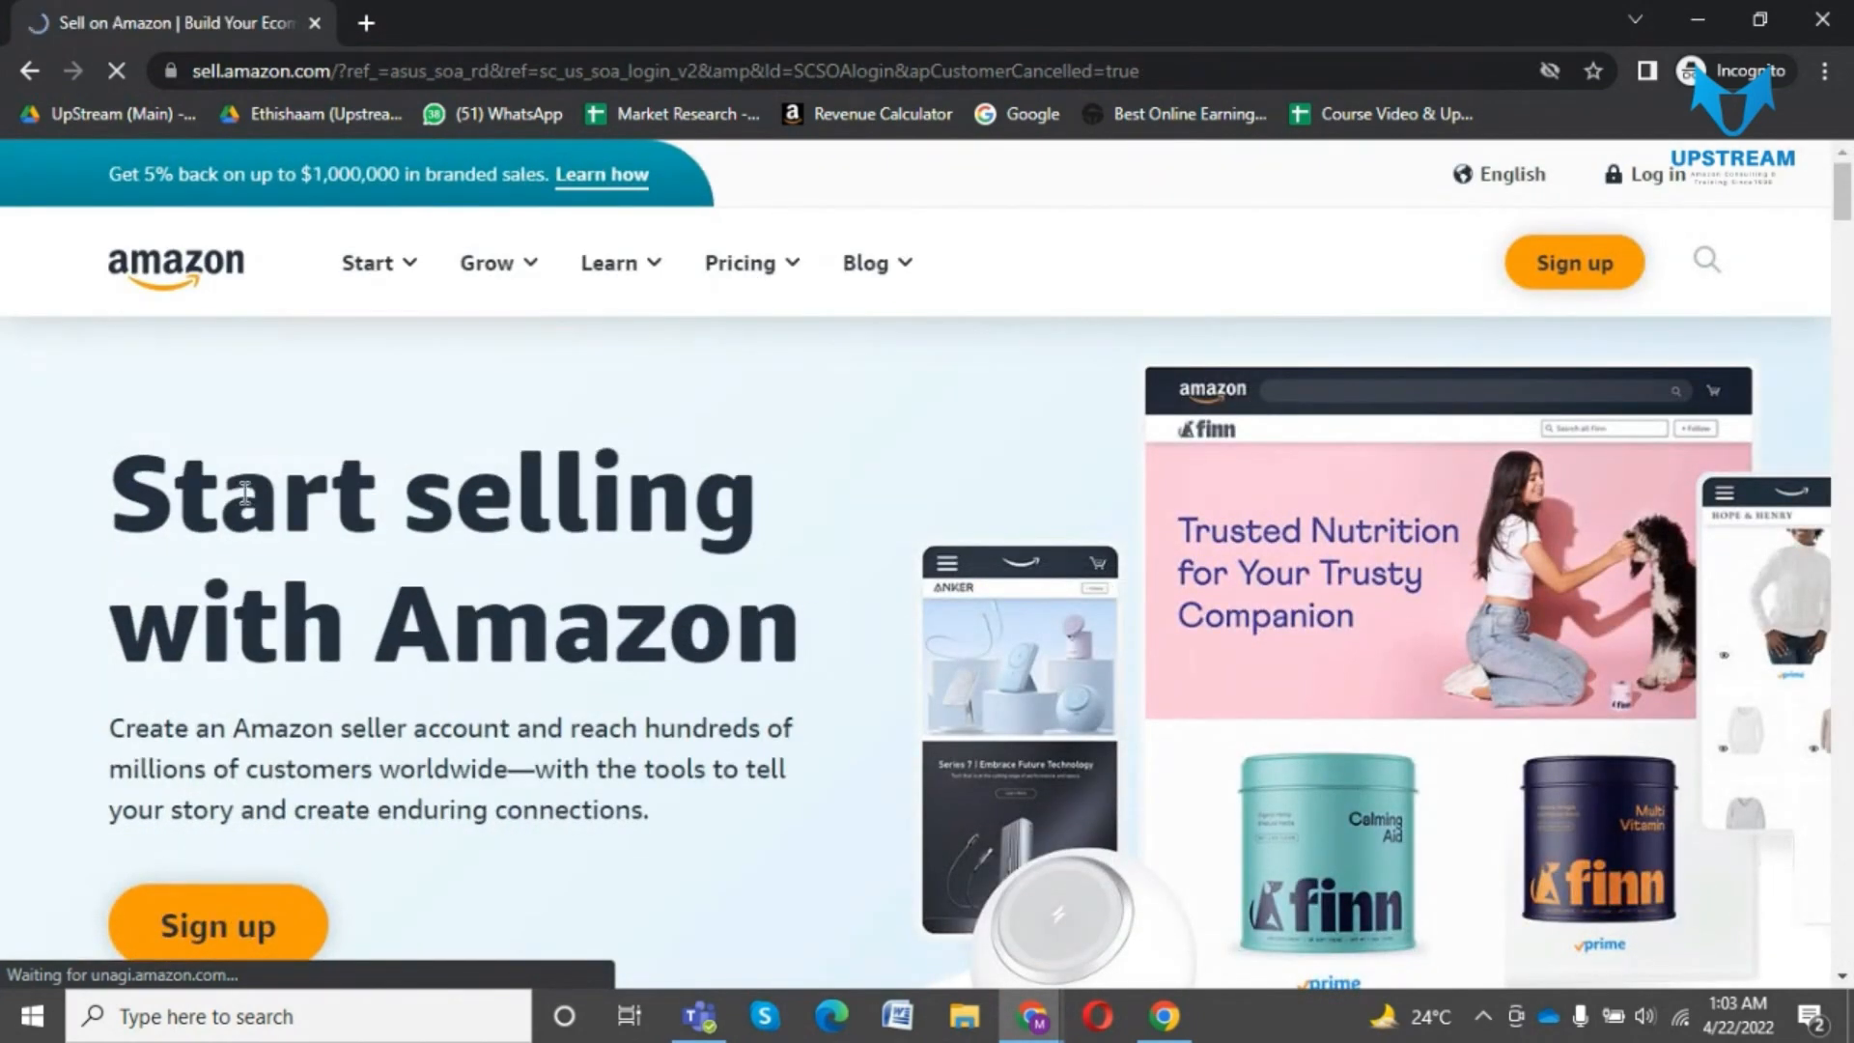
left_click_drag(225, 494, 649, 536)
left_click(242, 912)
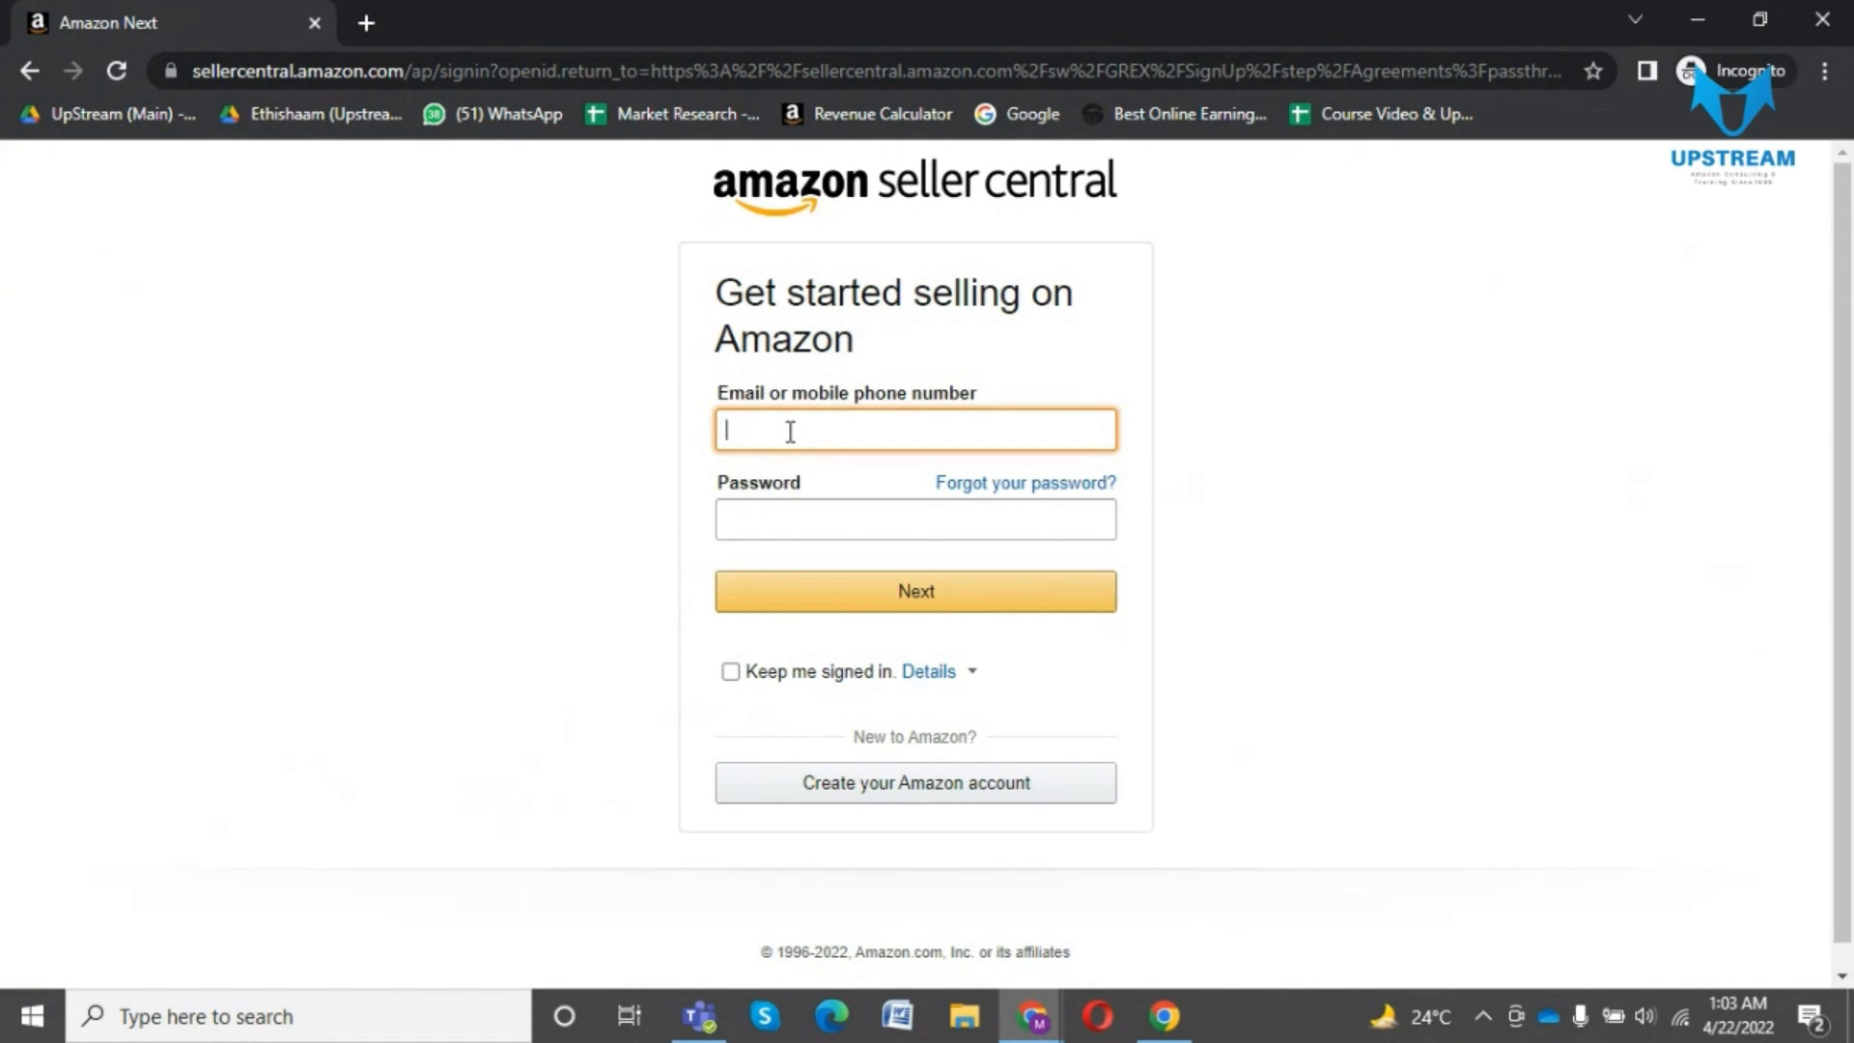
Step: Fill the sign-in e-mail field with the seller's saved e-mail address
left_click(790, 431)
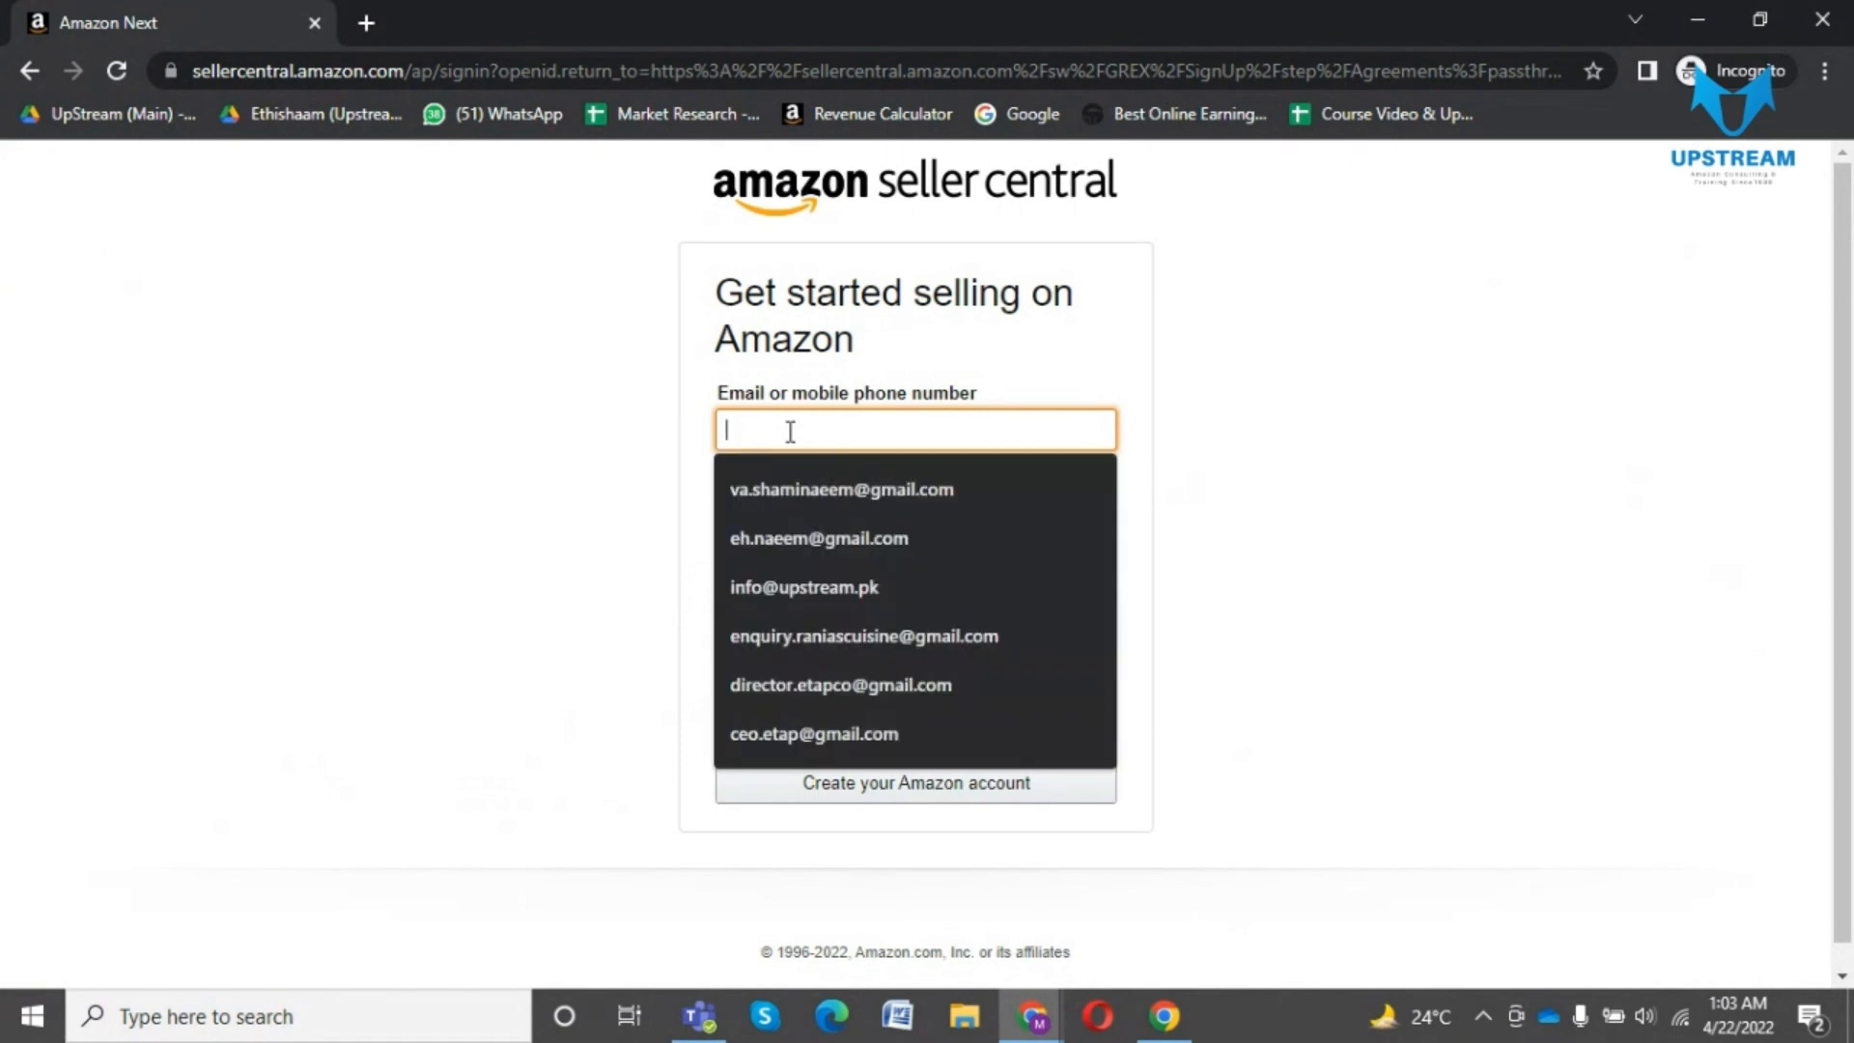
left_click(1212, 435)
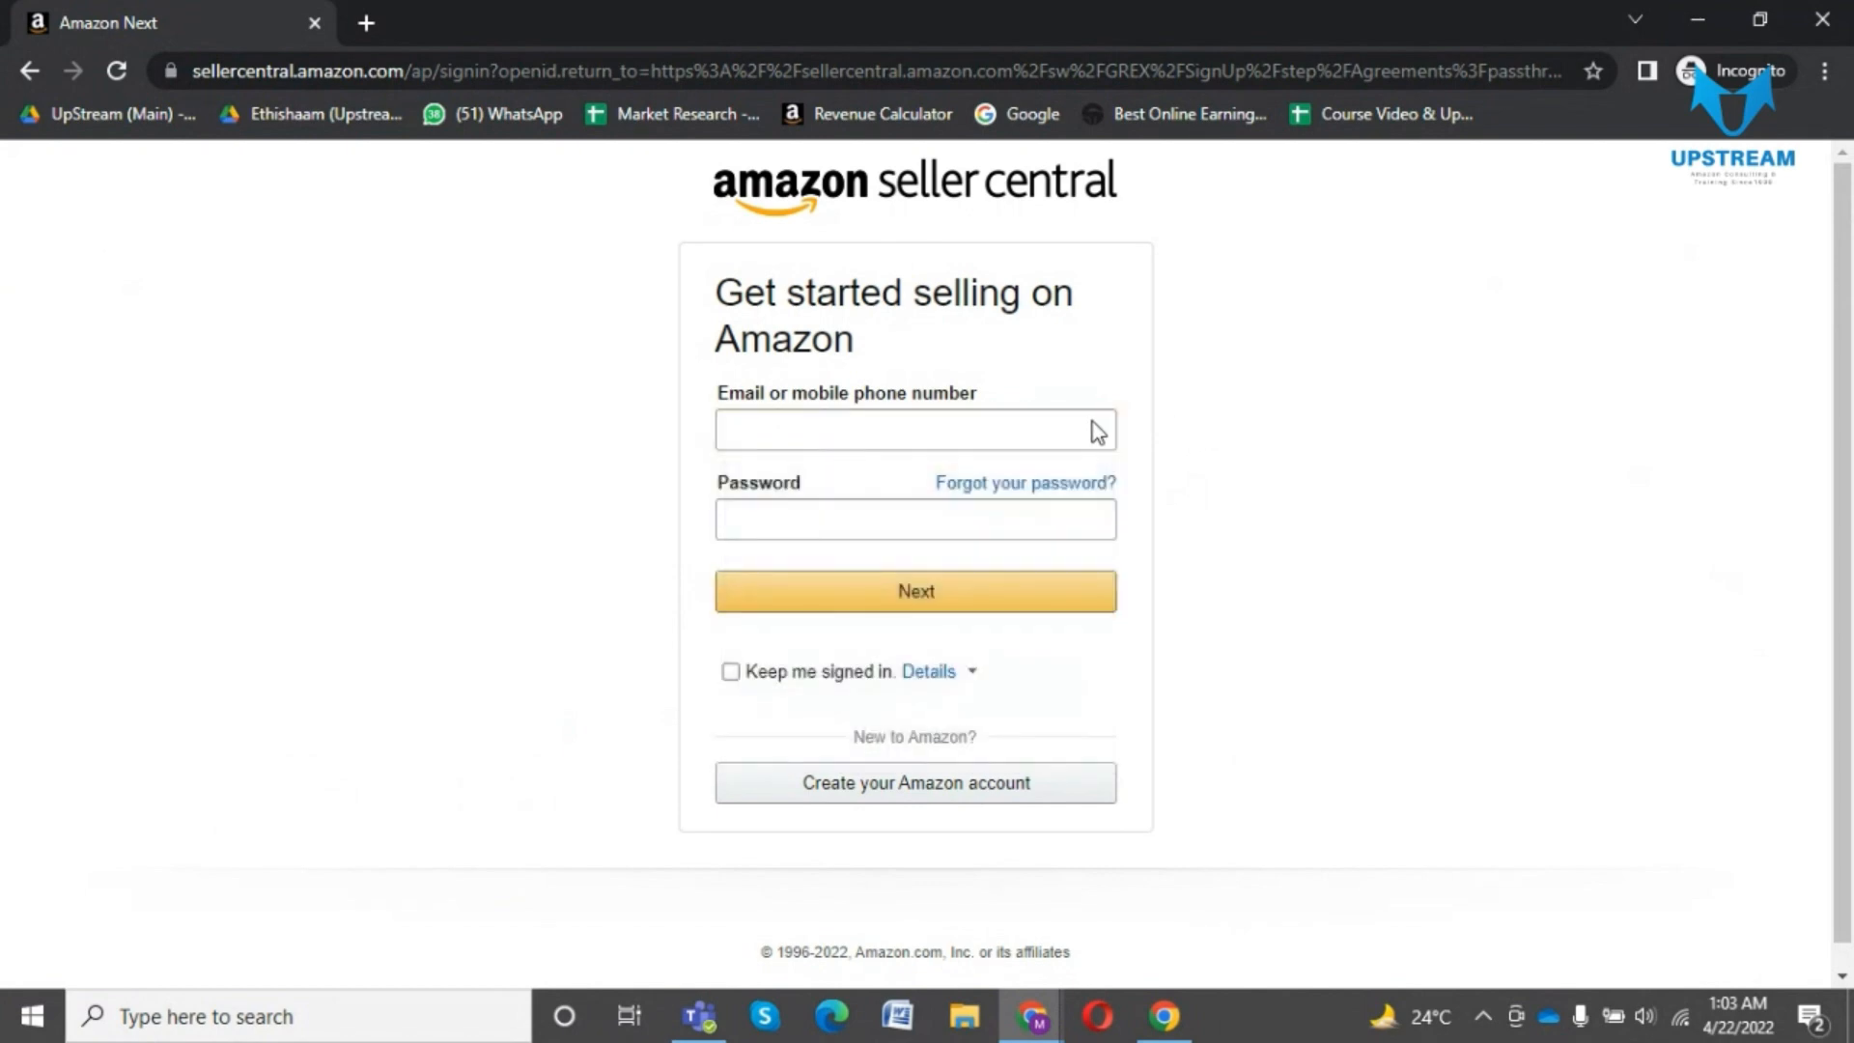
left_click(949, 434)
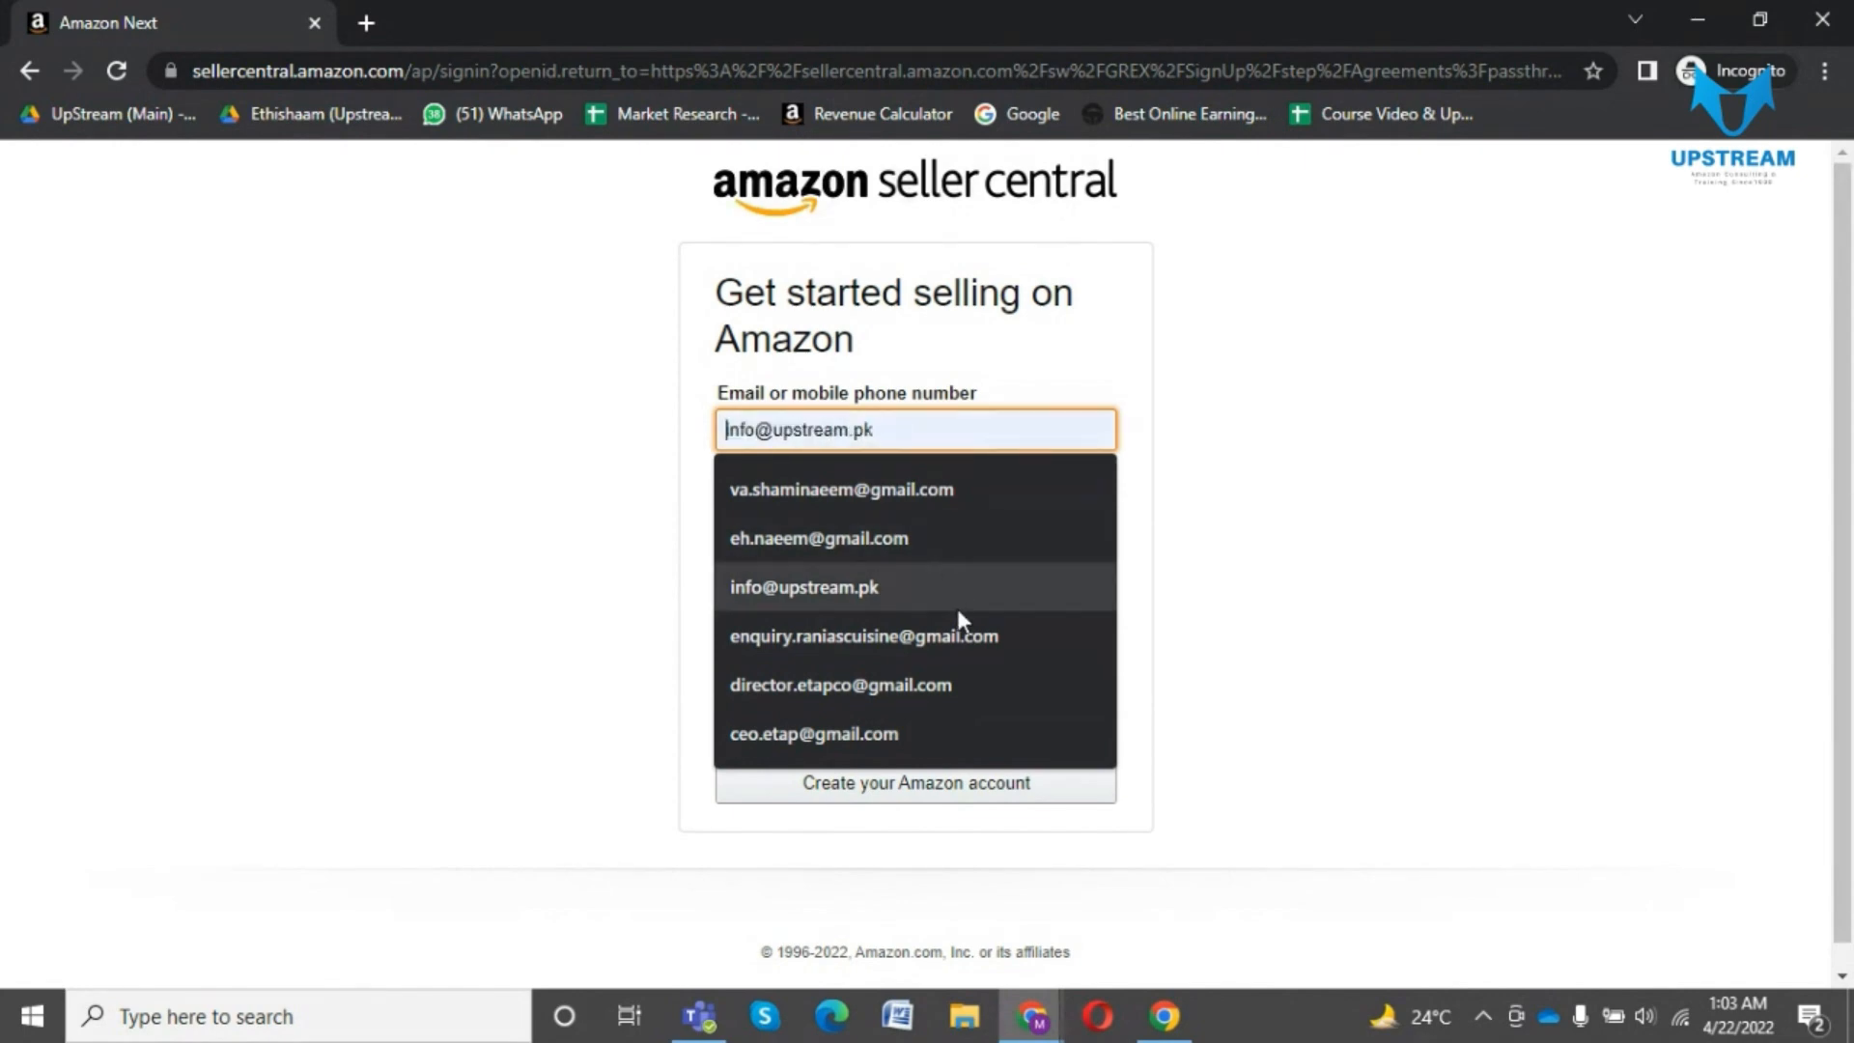
left_click(956, 634)
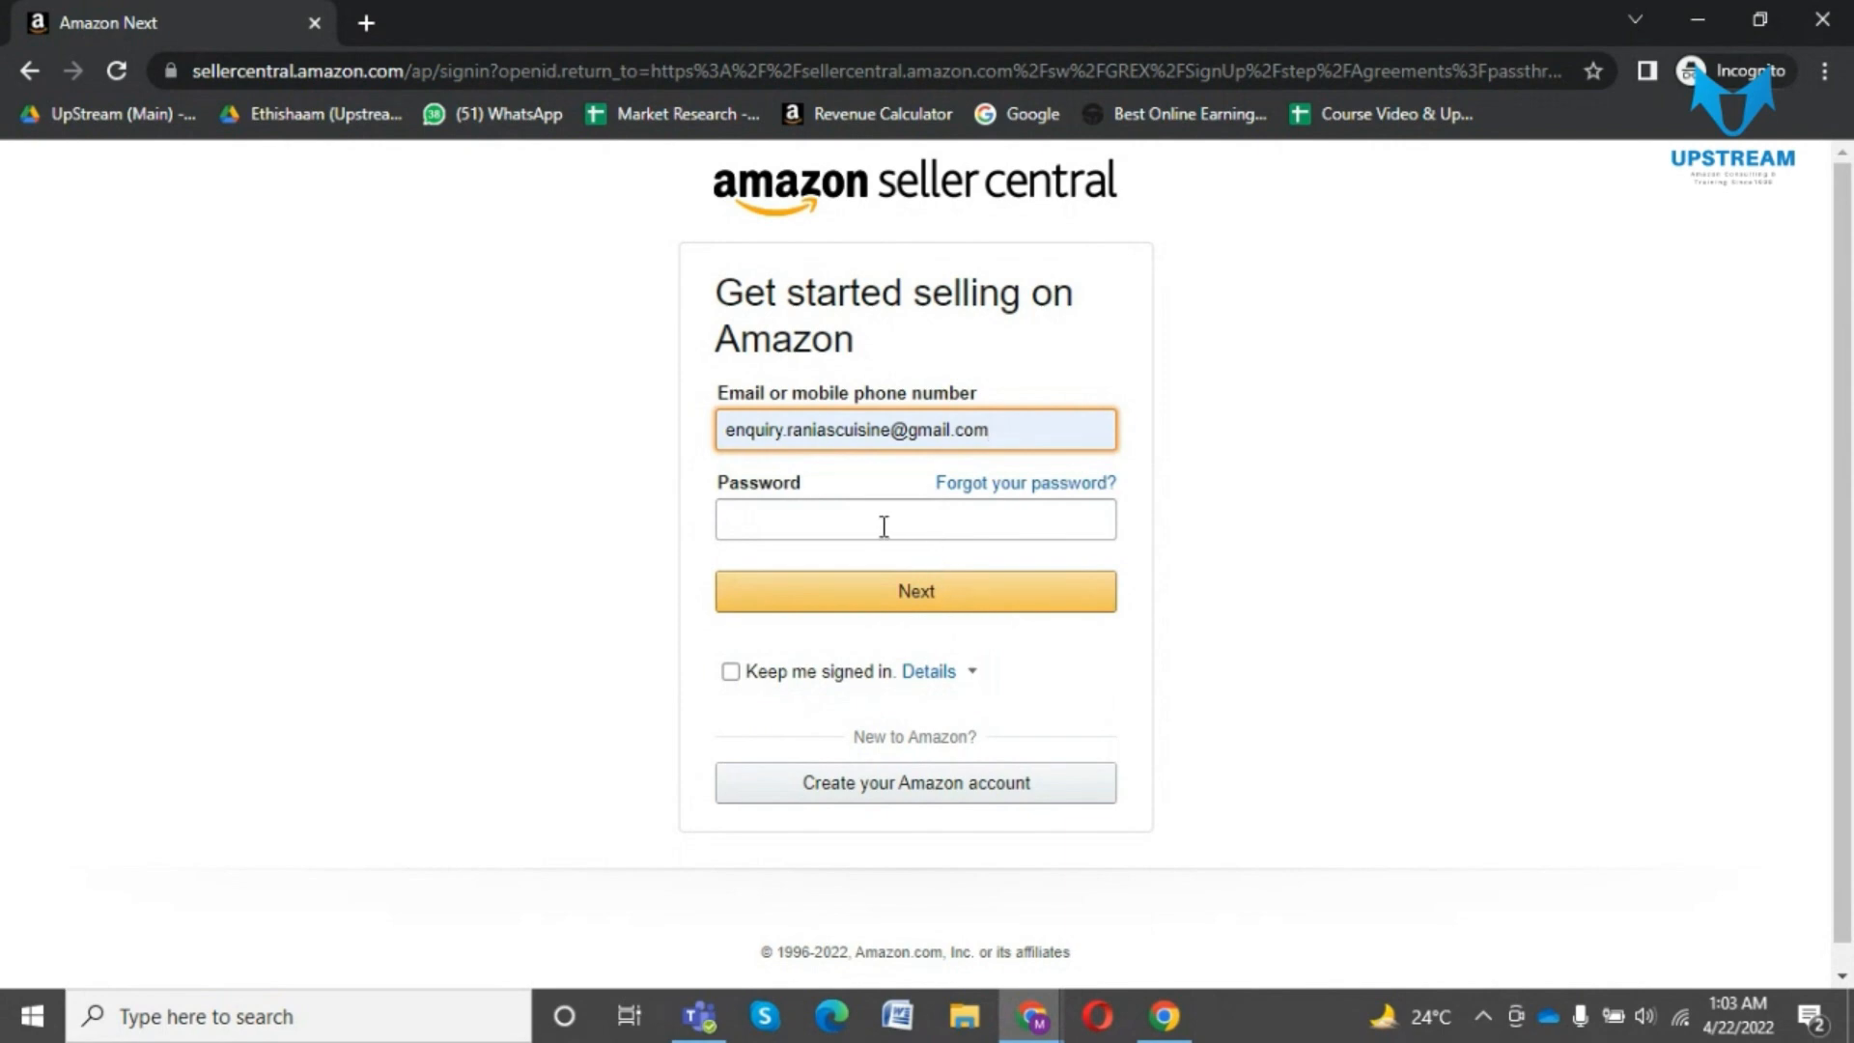
Step: Open the Create account form and autofill the account holder's name and e-mail
left_click(897, 807)
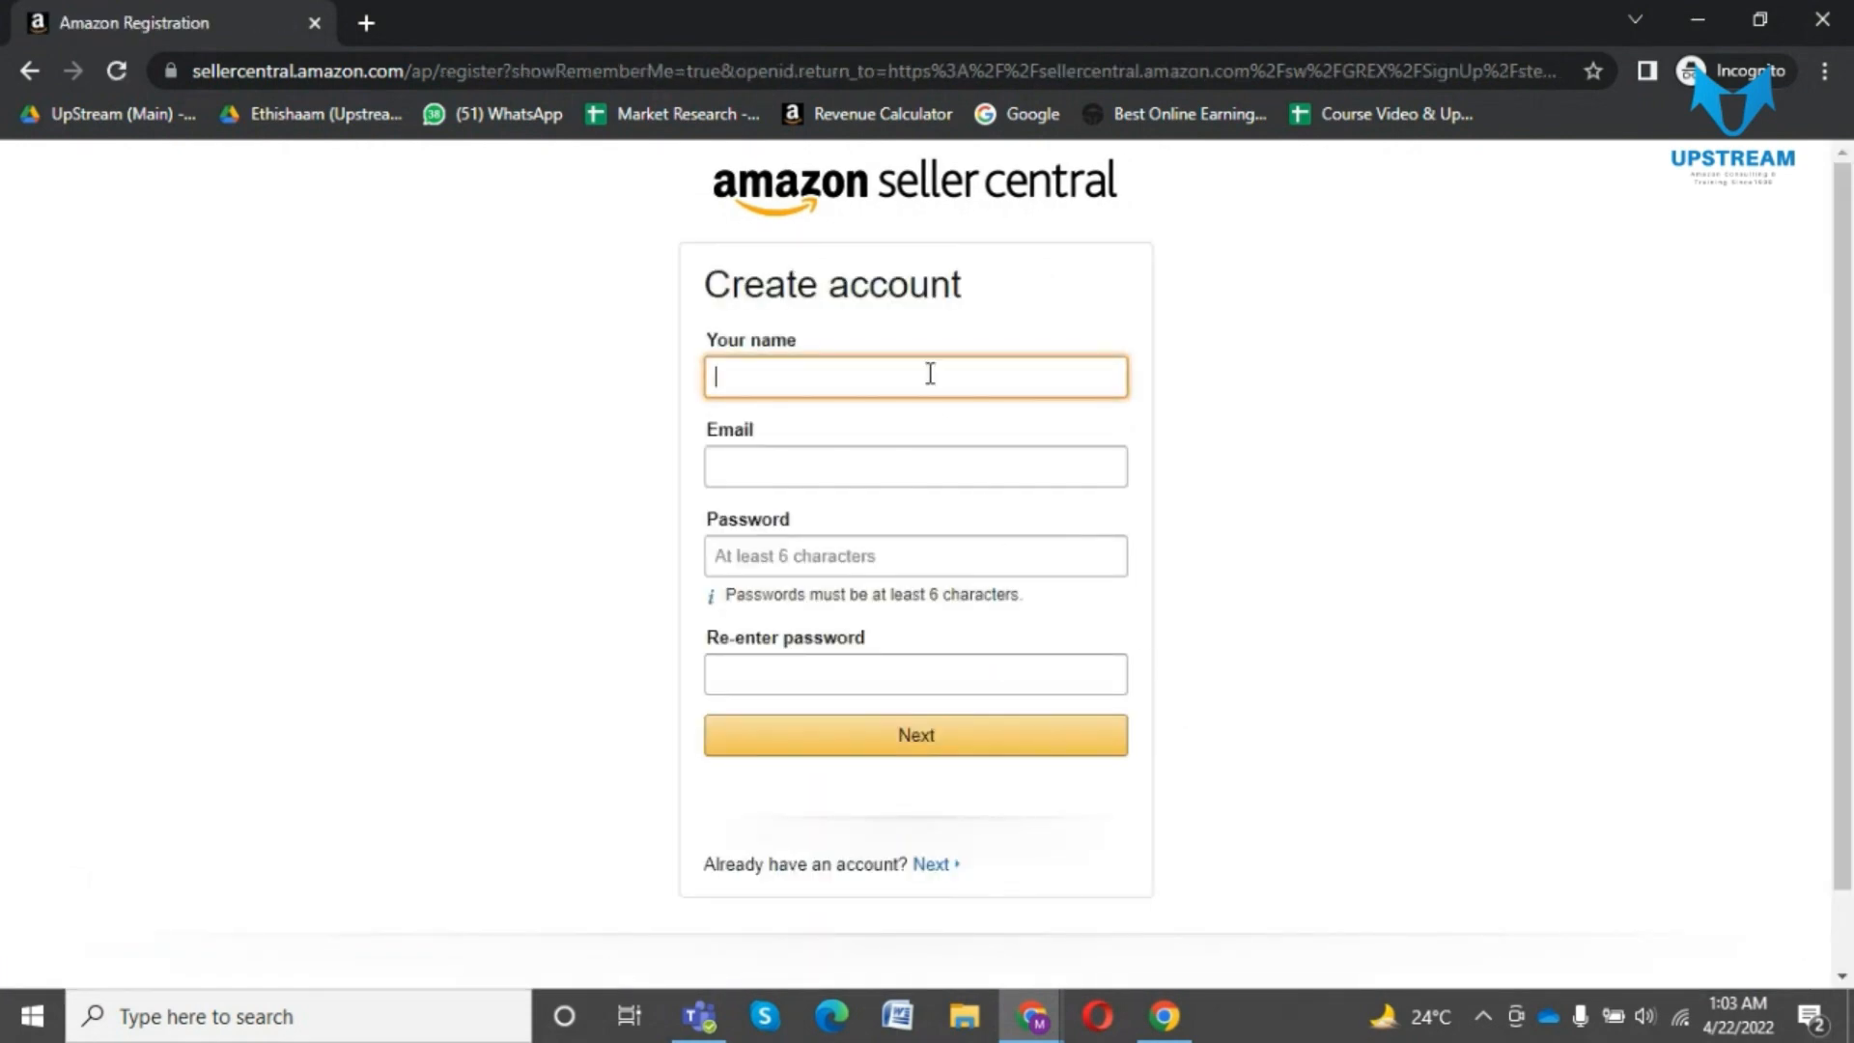
left_click(947, 372)
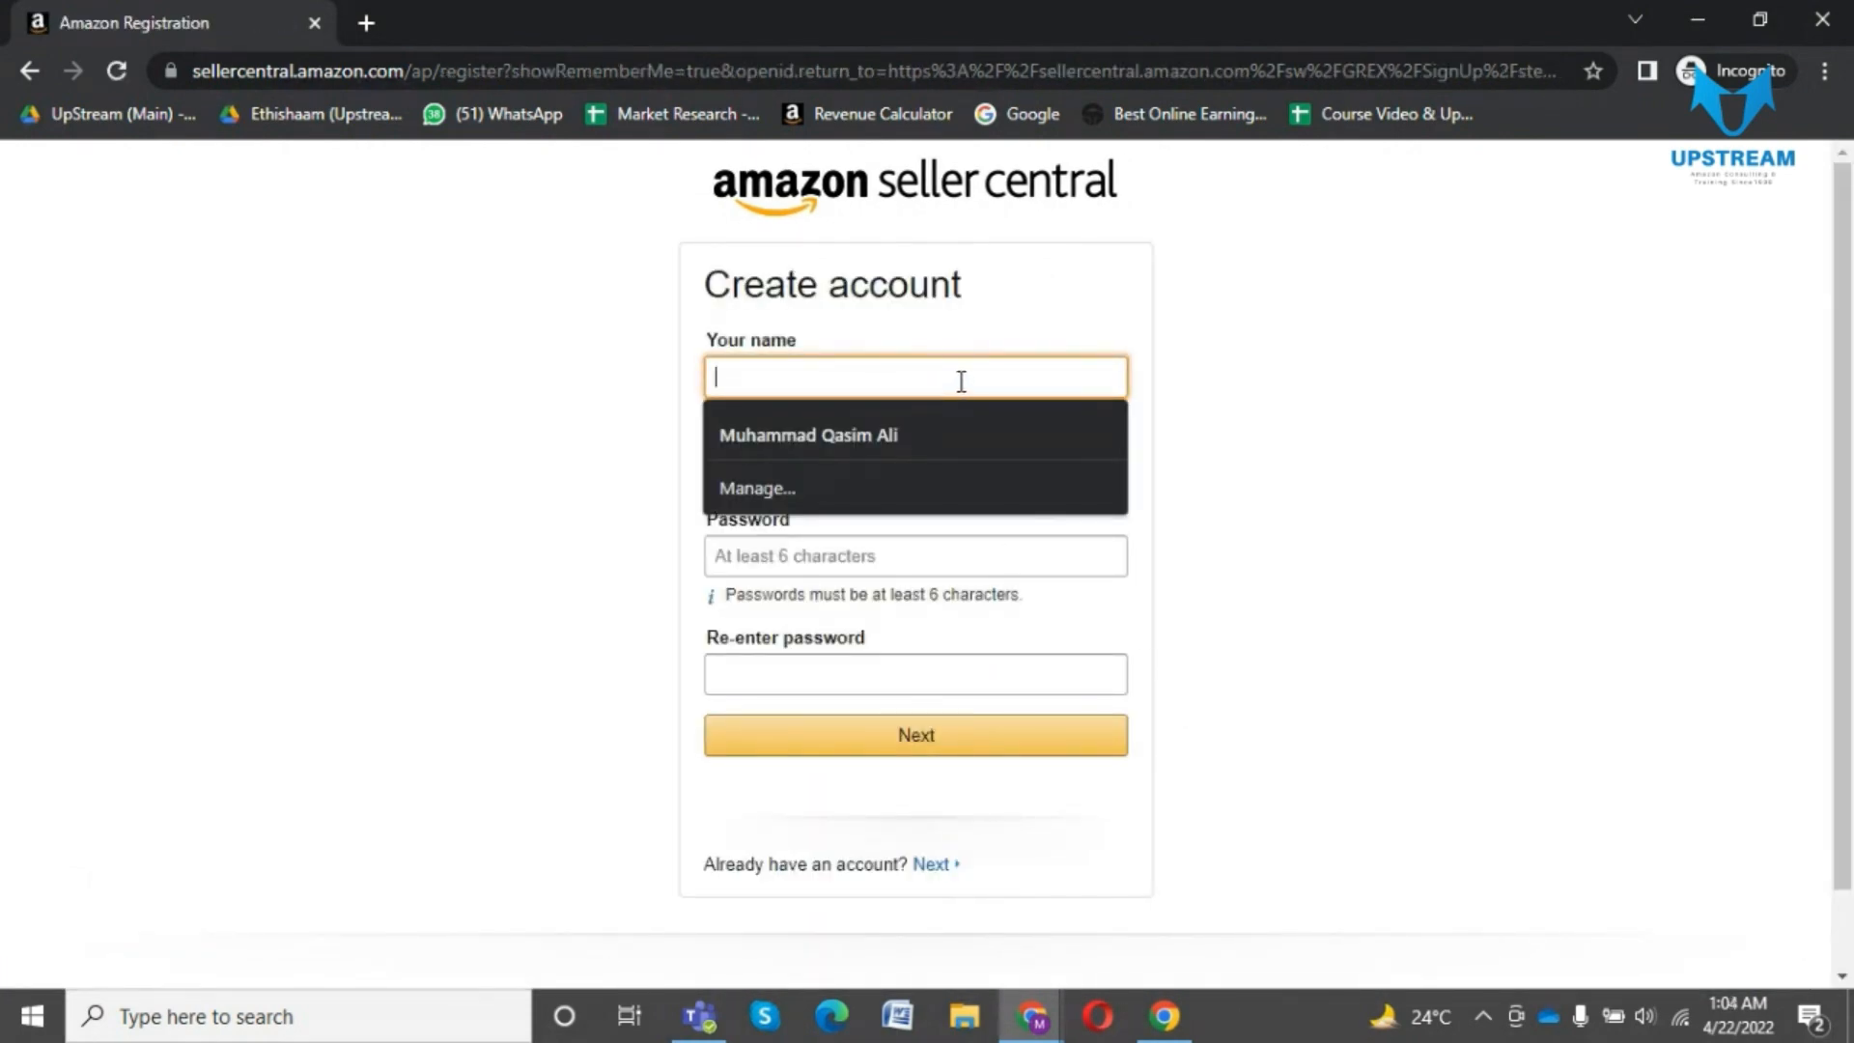
left_click(951, 435)
left_click(953, 462)
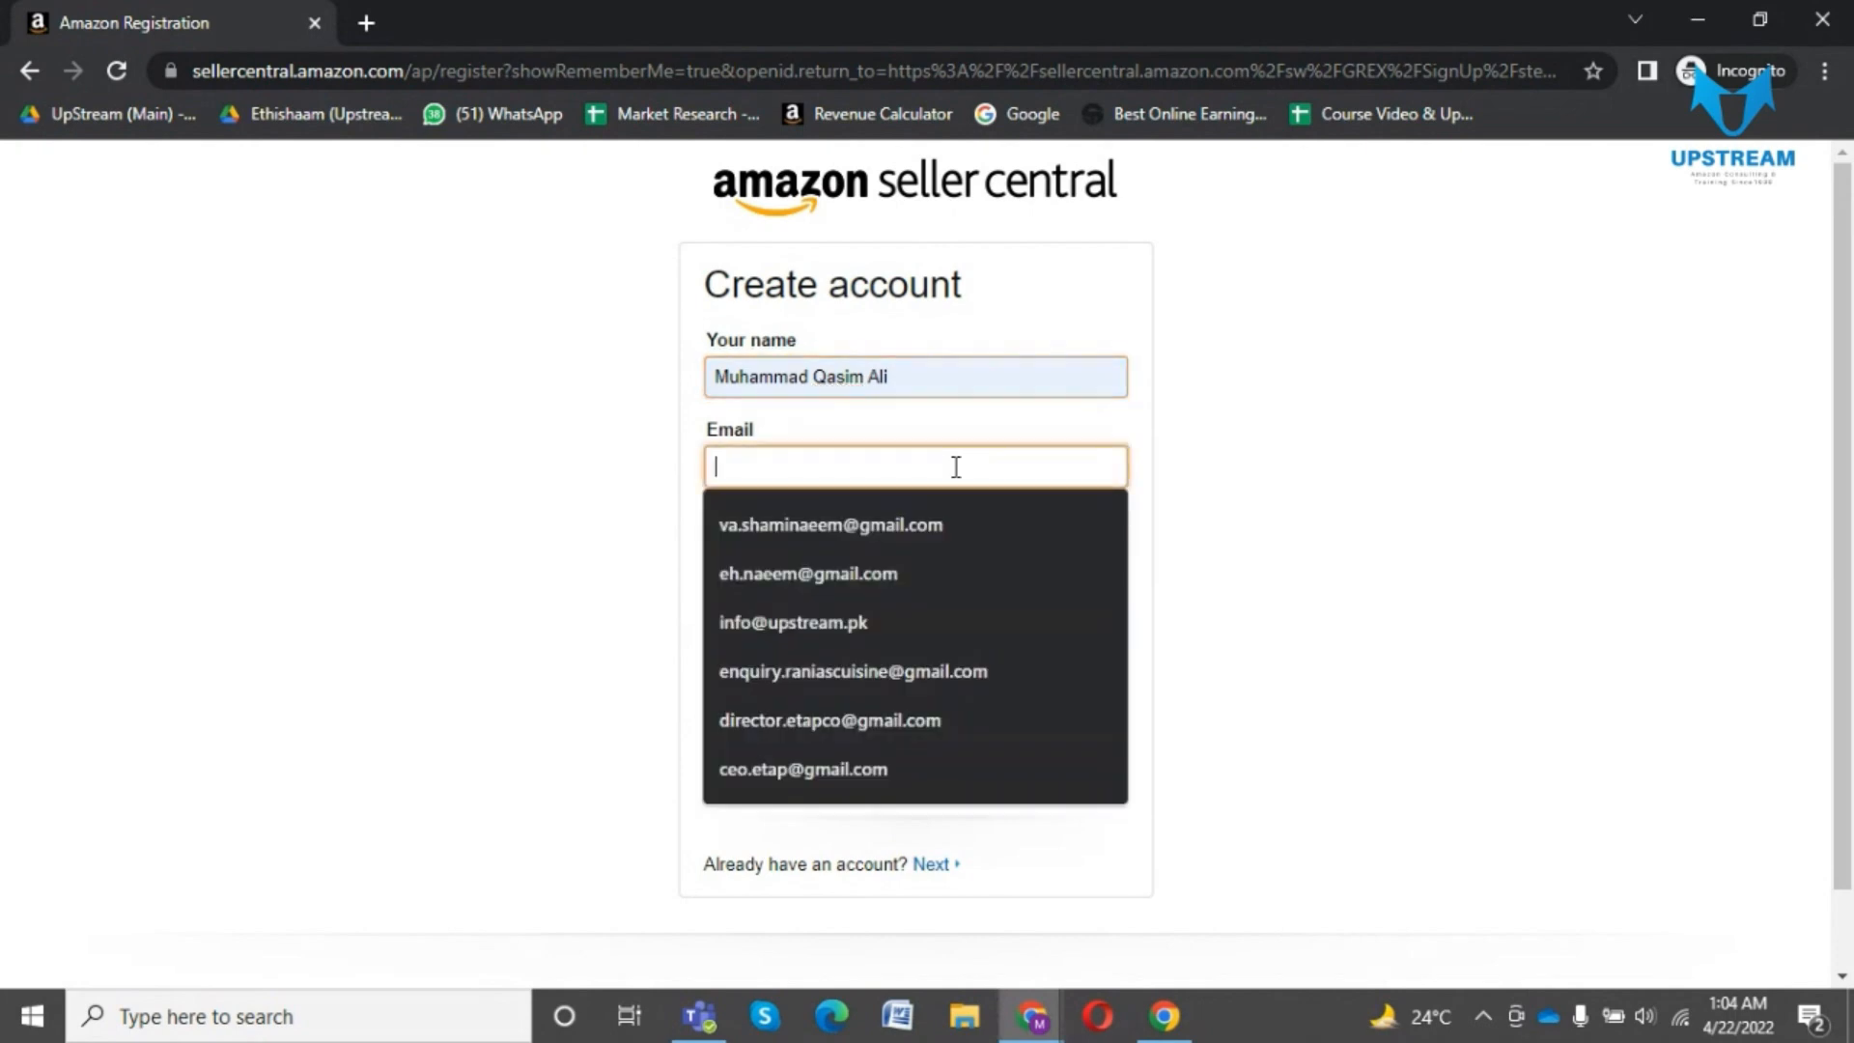
left_click(902, 663)
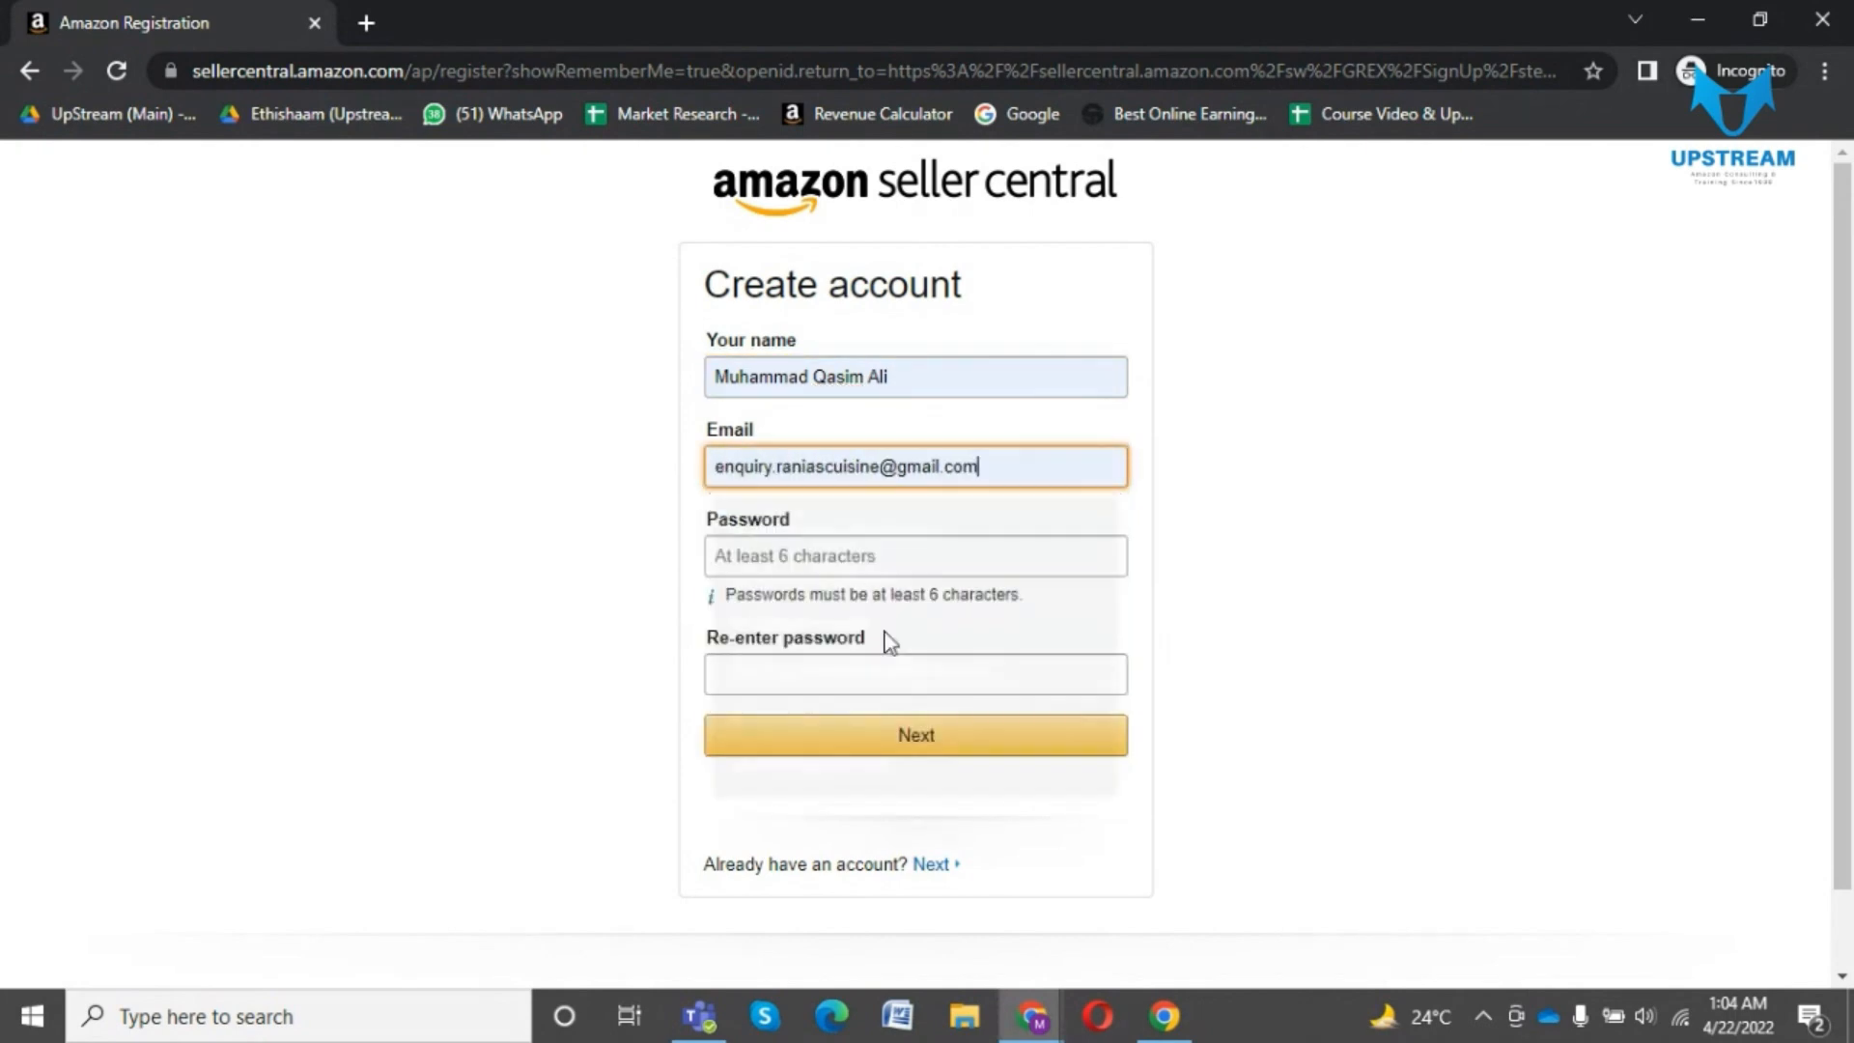
Step: Enter a six-character password in both password fields and submit the new account
left_click(863, 556)
type("******")
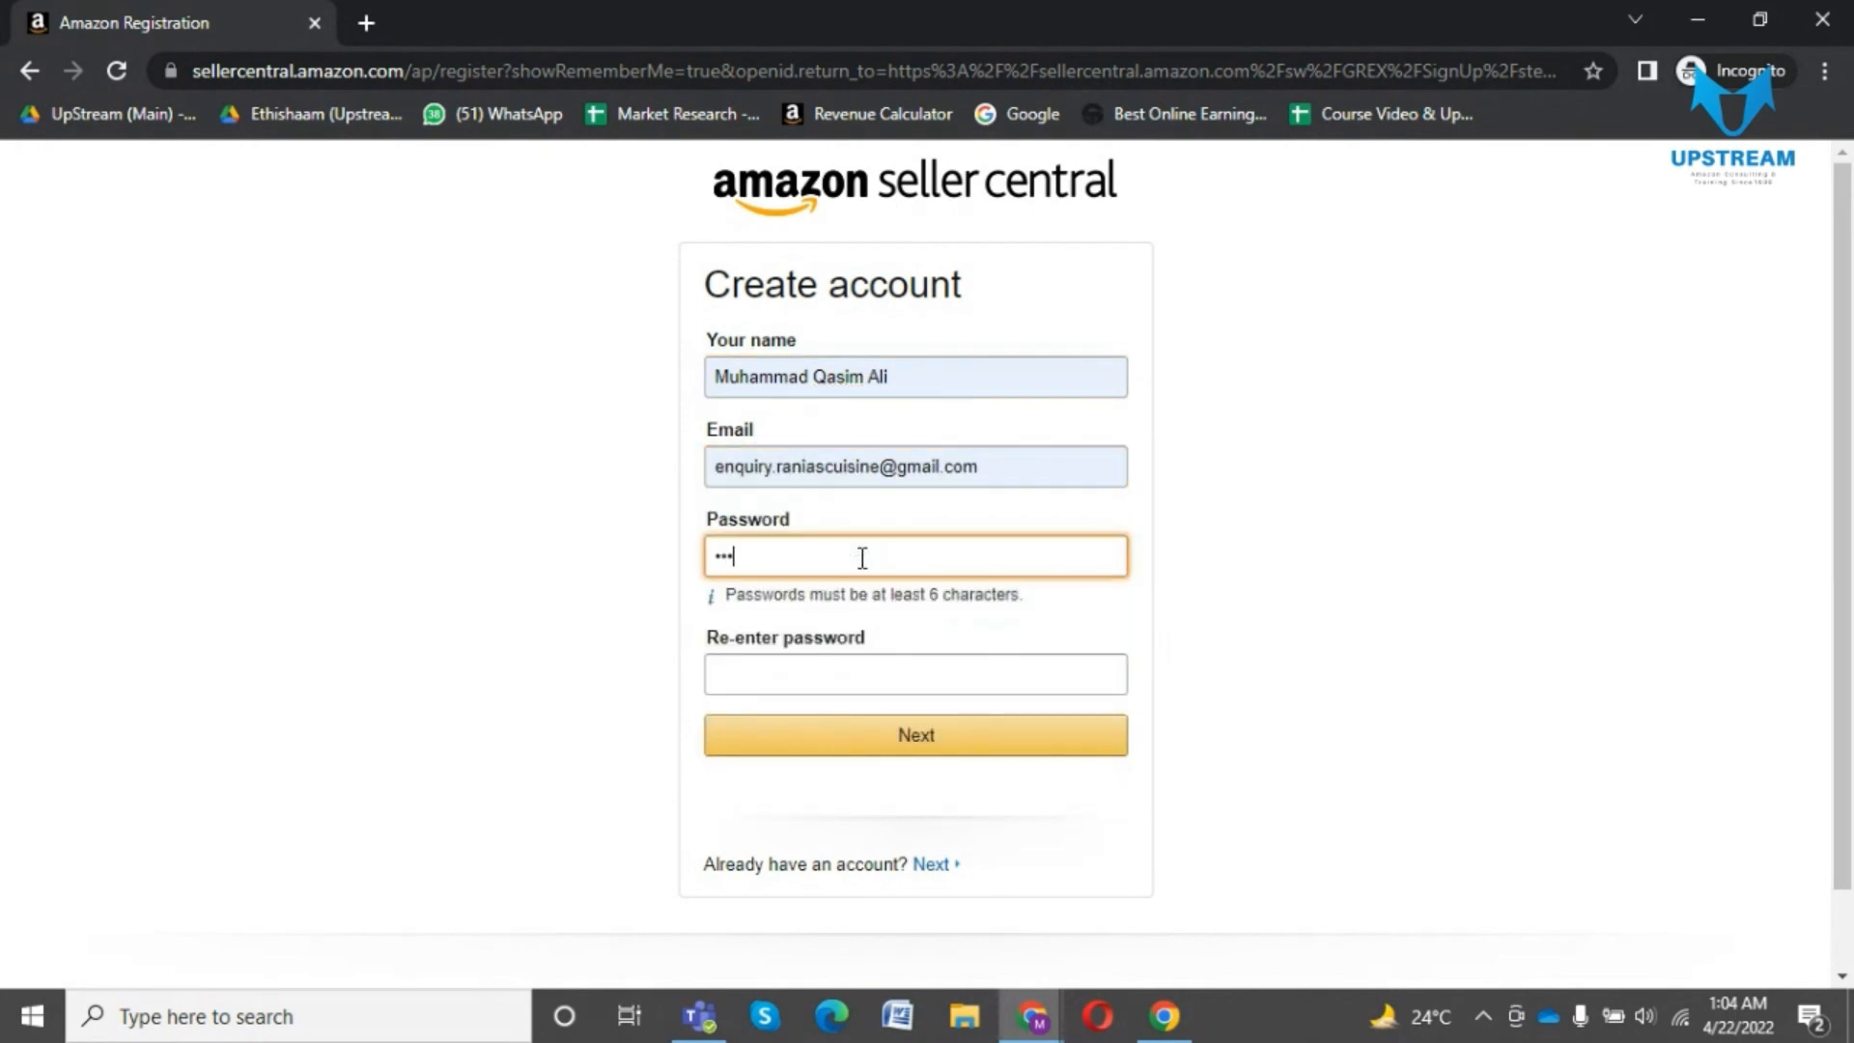
key("Tab")
type("******")
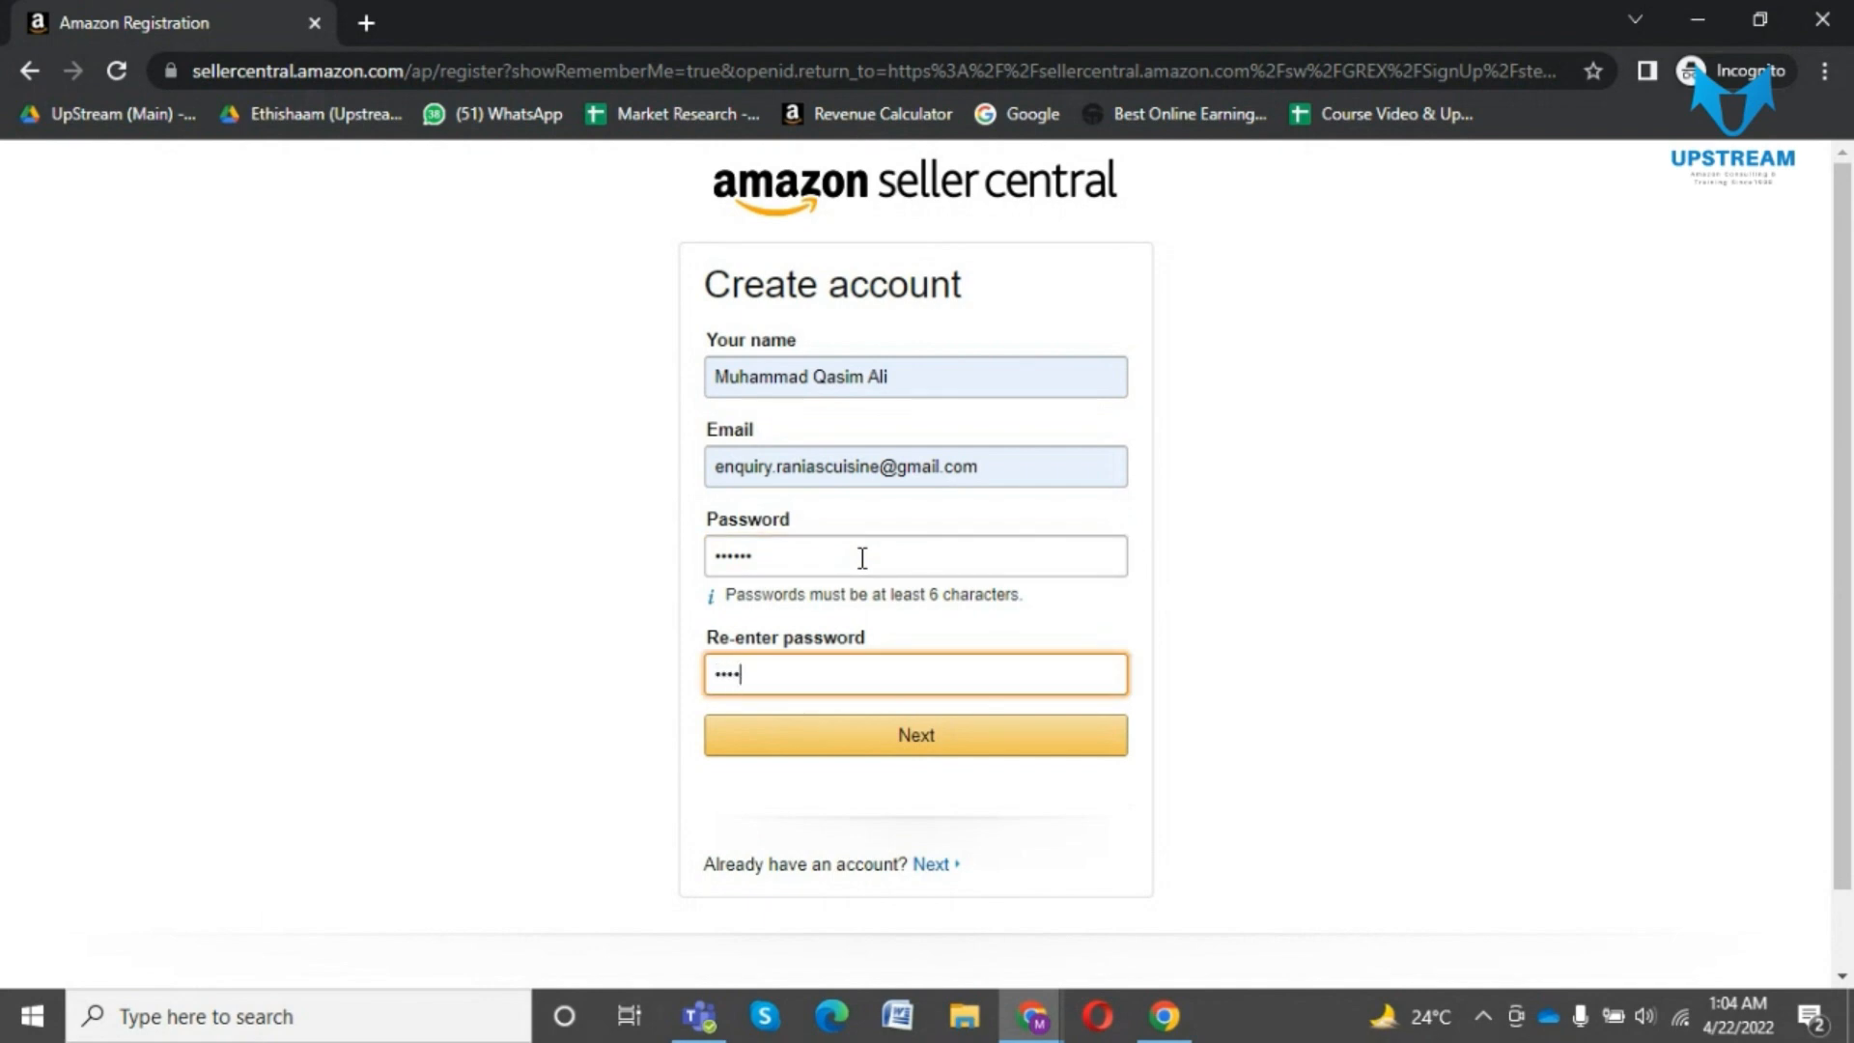
left_click(914, 736)
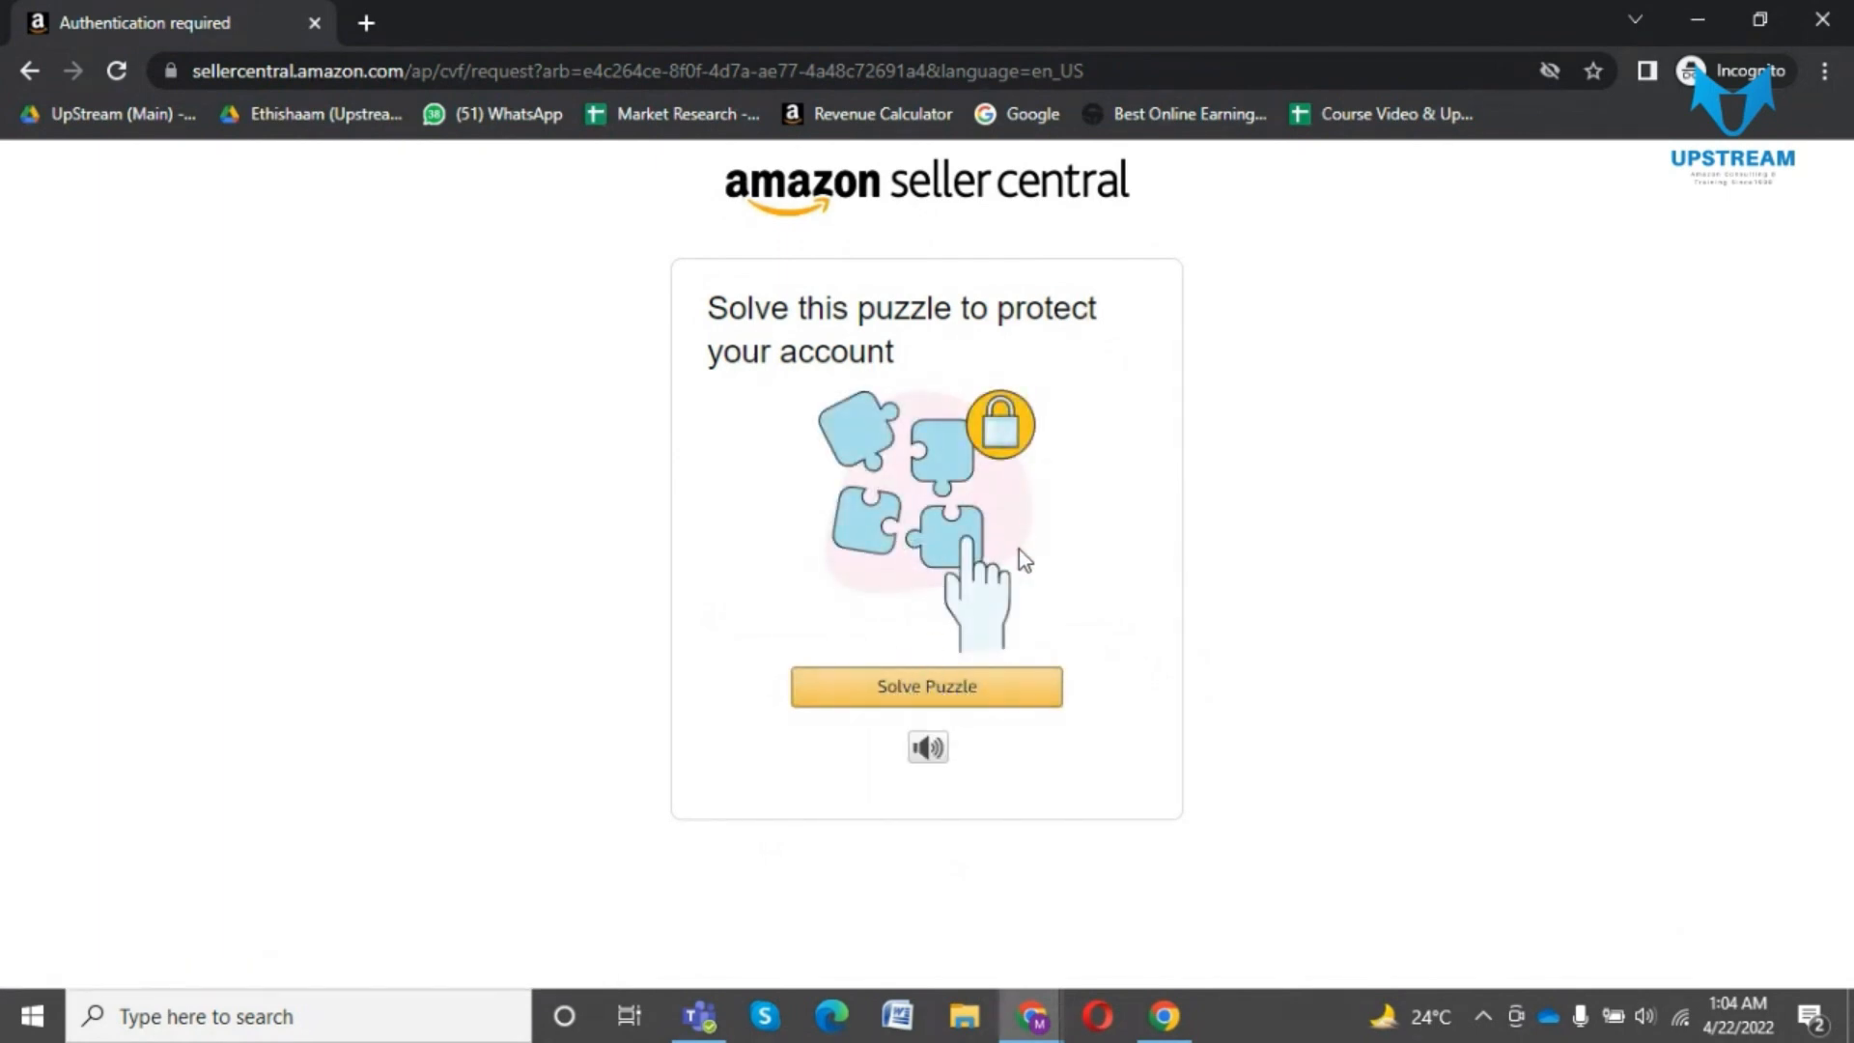
Step: Solve the shadow-matching puzzle by picking the matching tile in each round
left_click(959, 696)
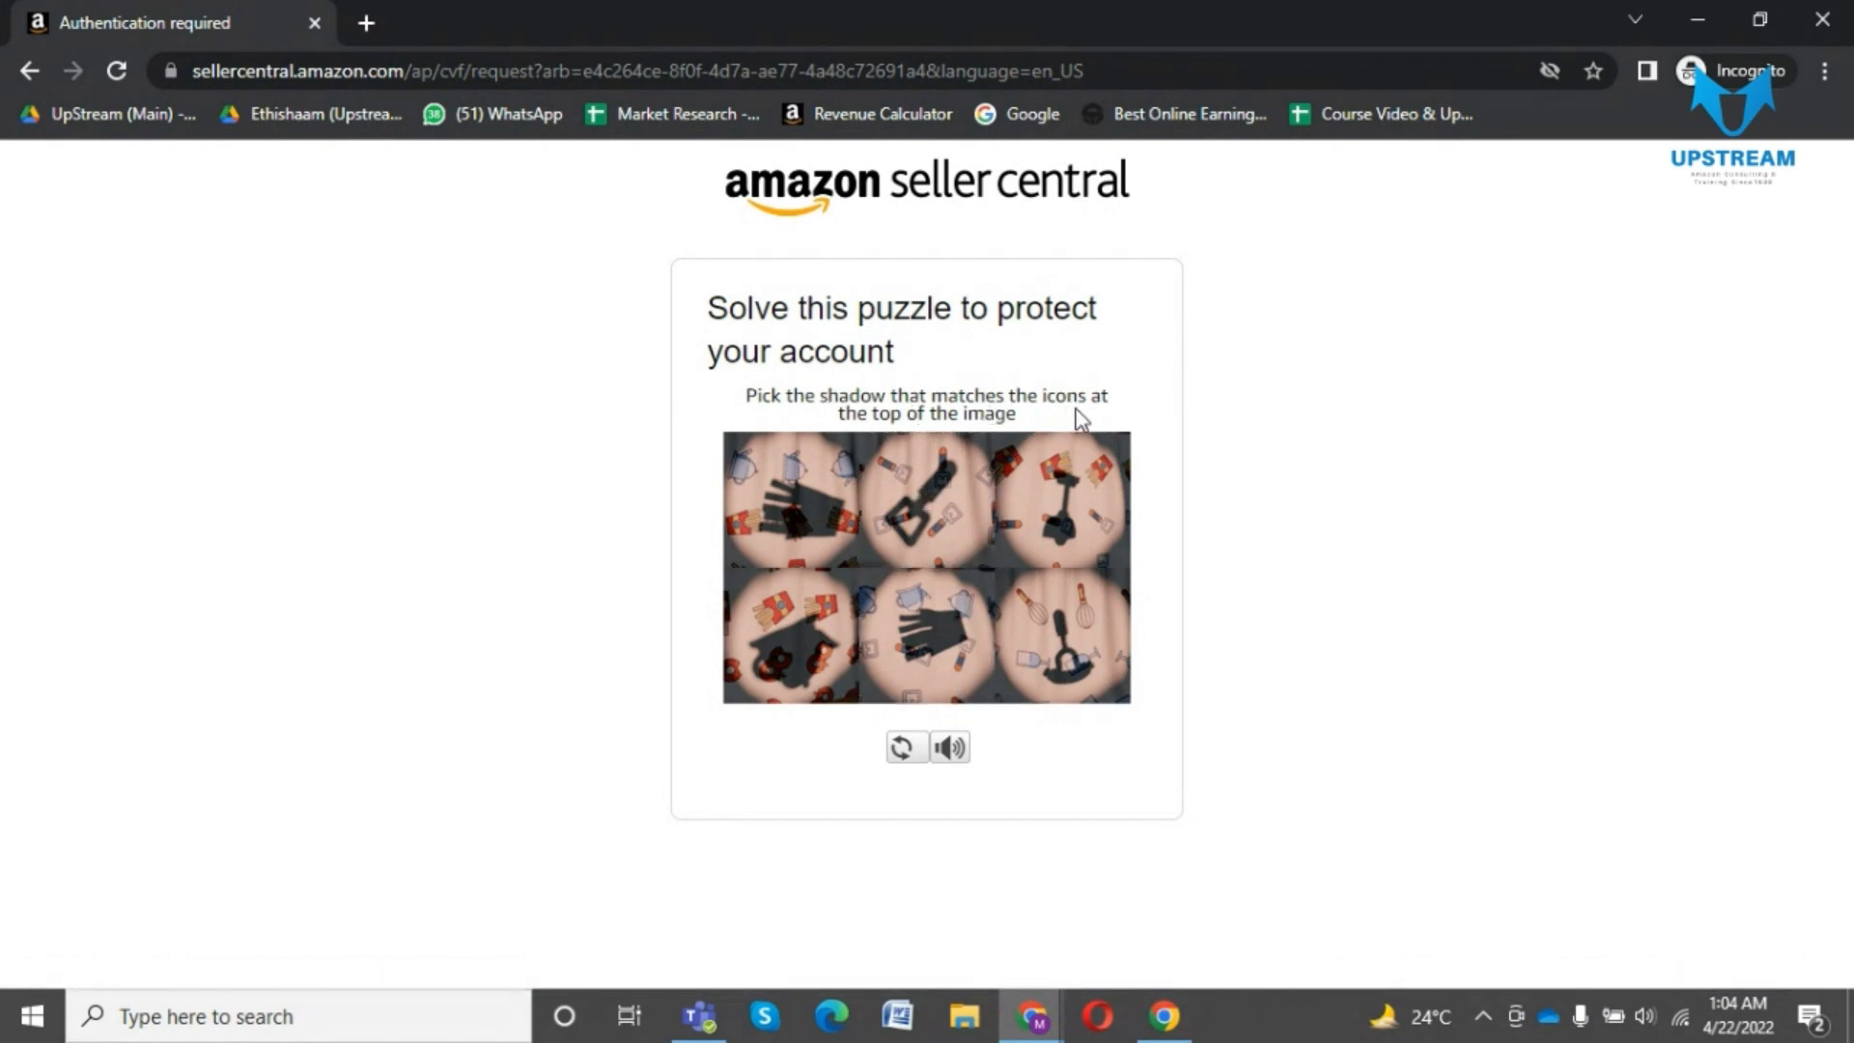
left_click(751, 470)
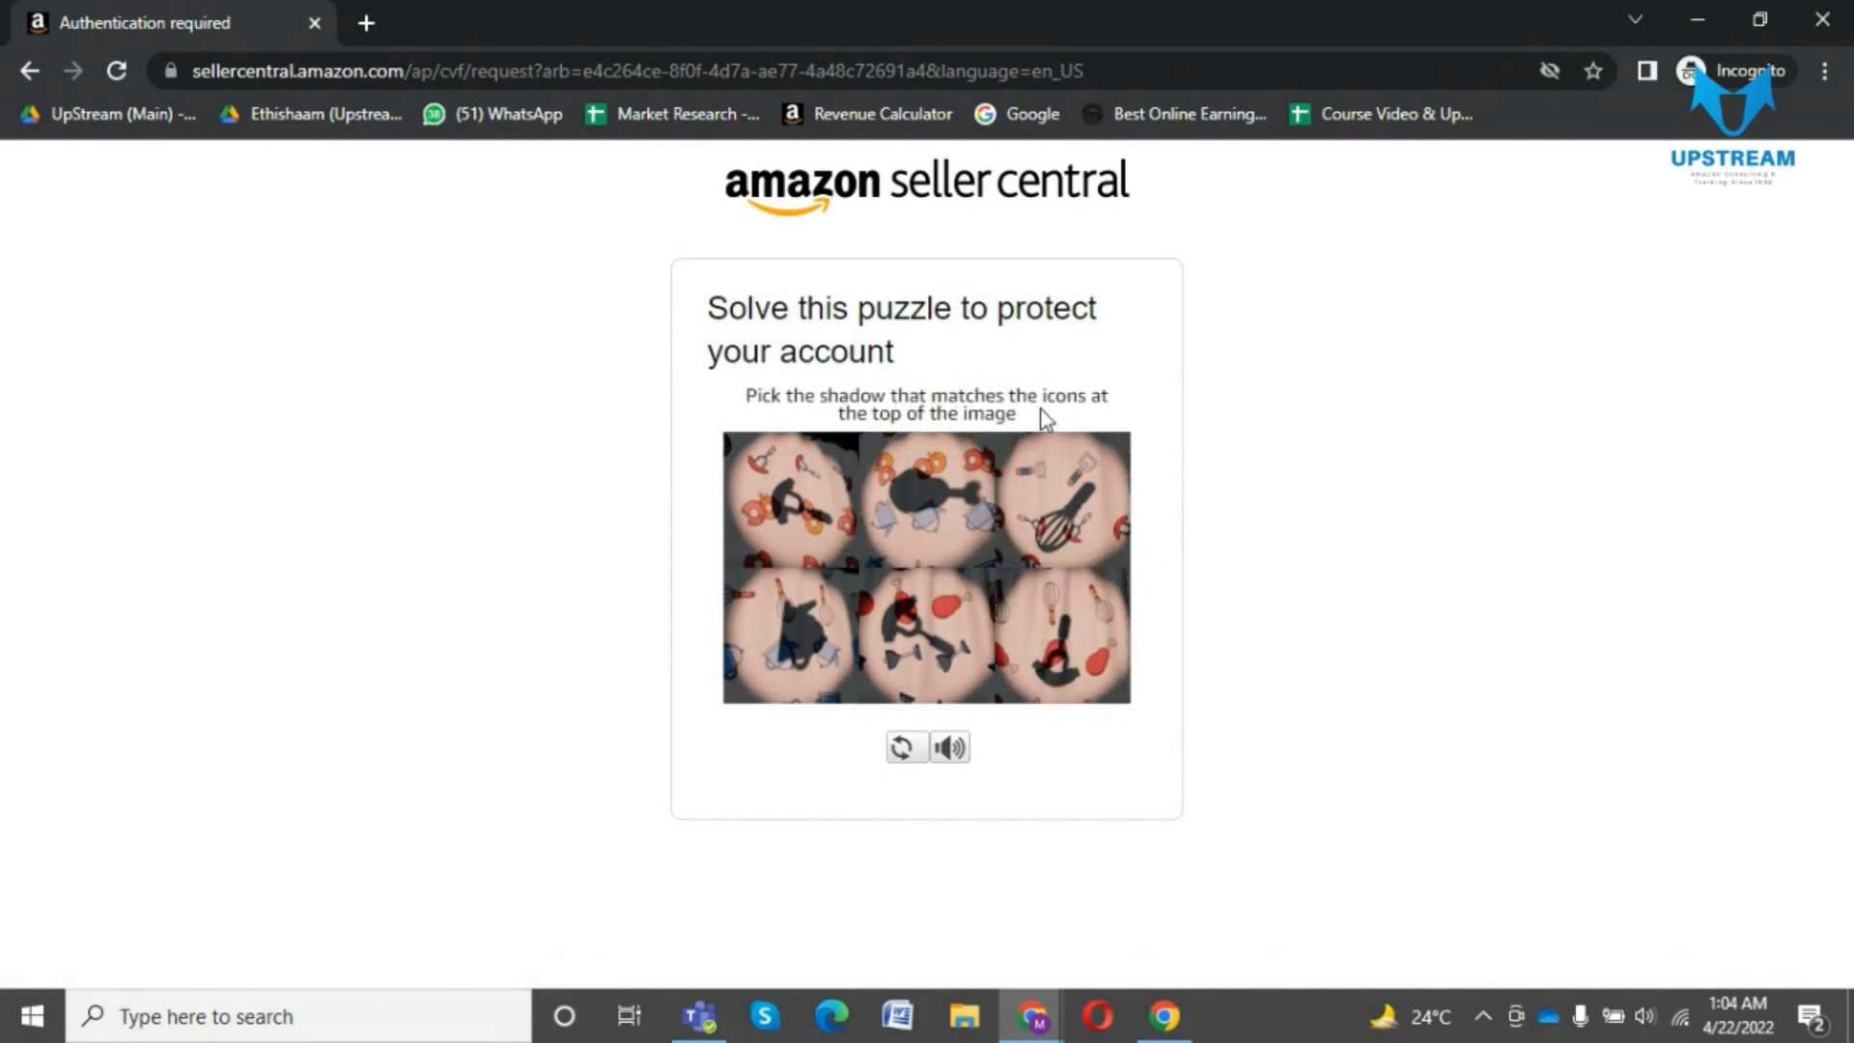
left_click(1056, 626)
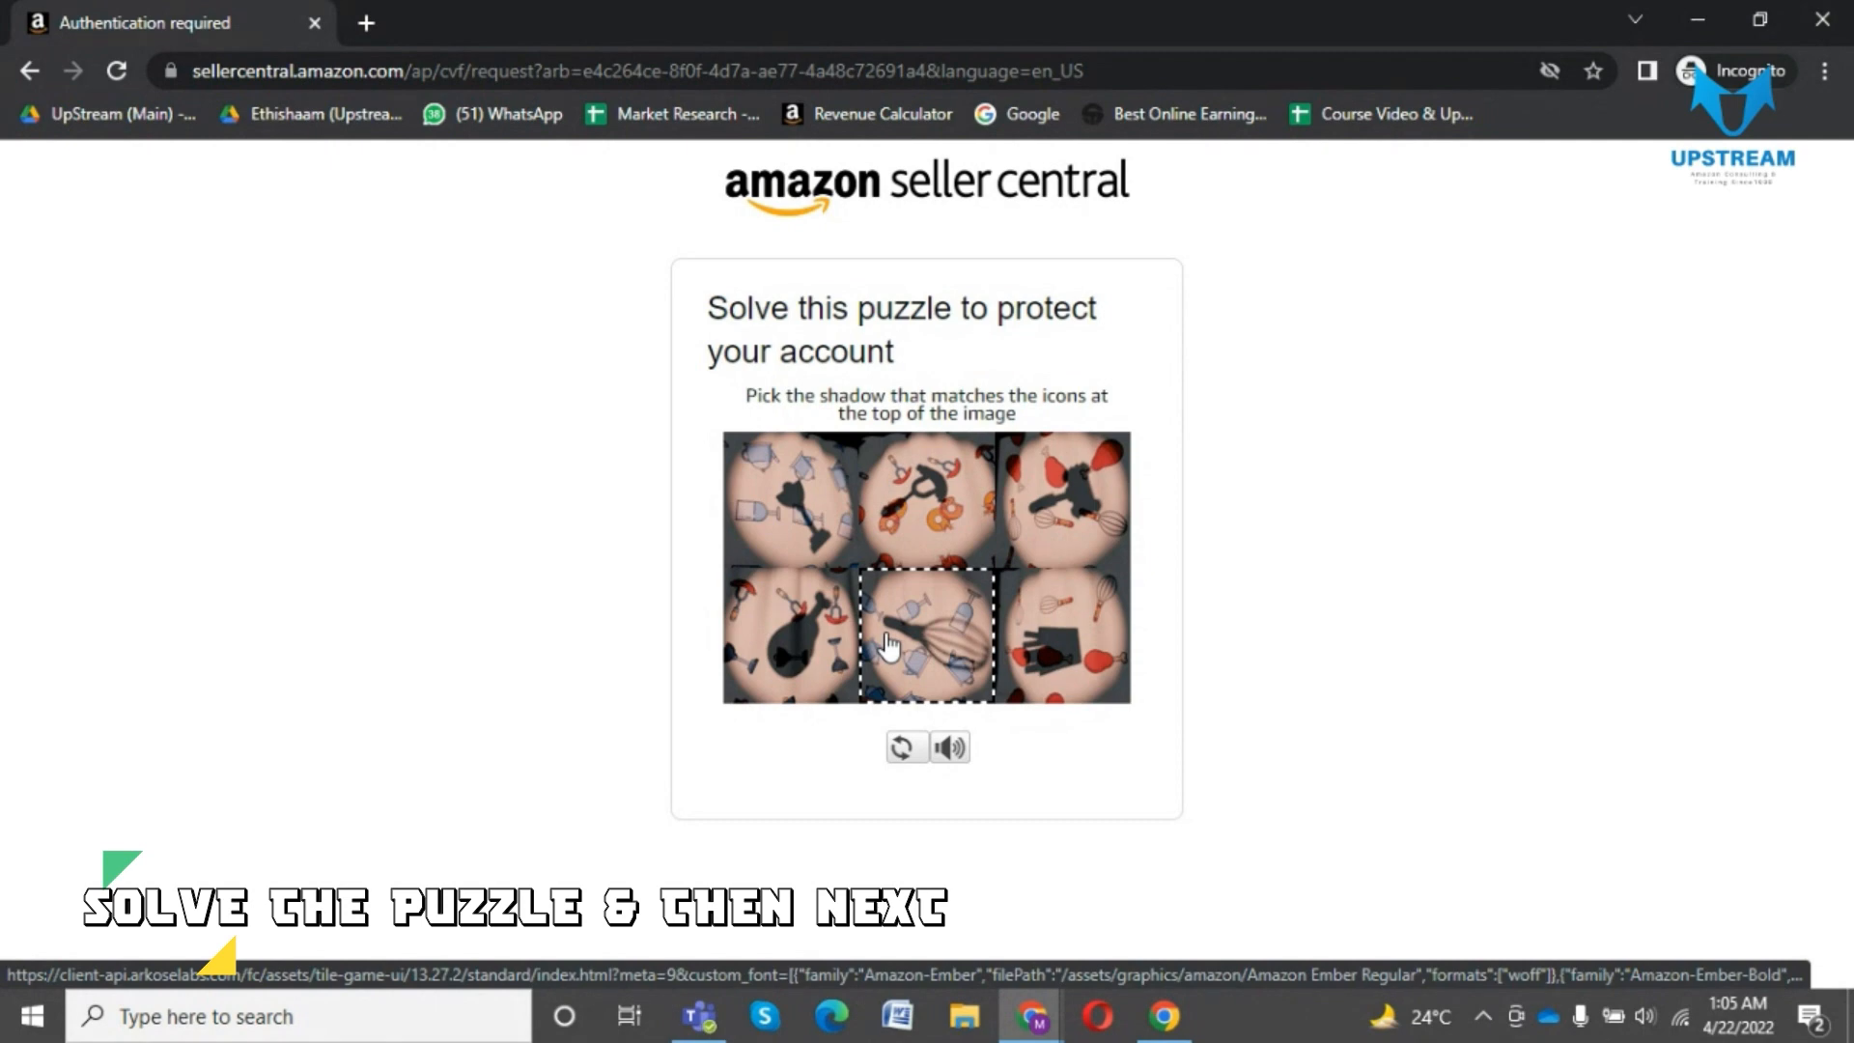
left_click(770, 519)
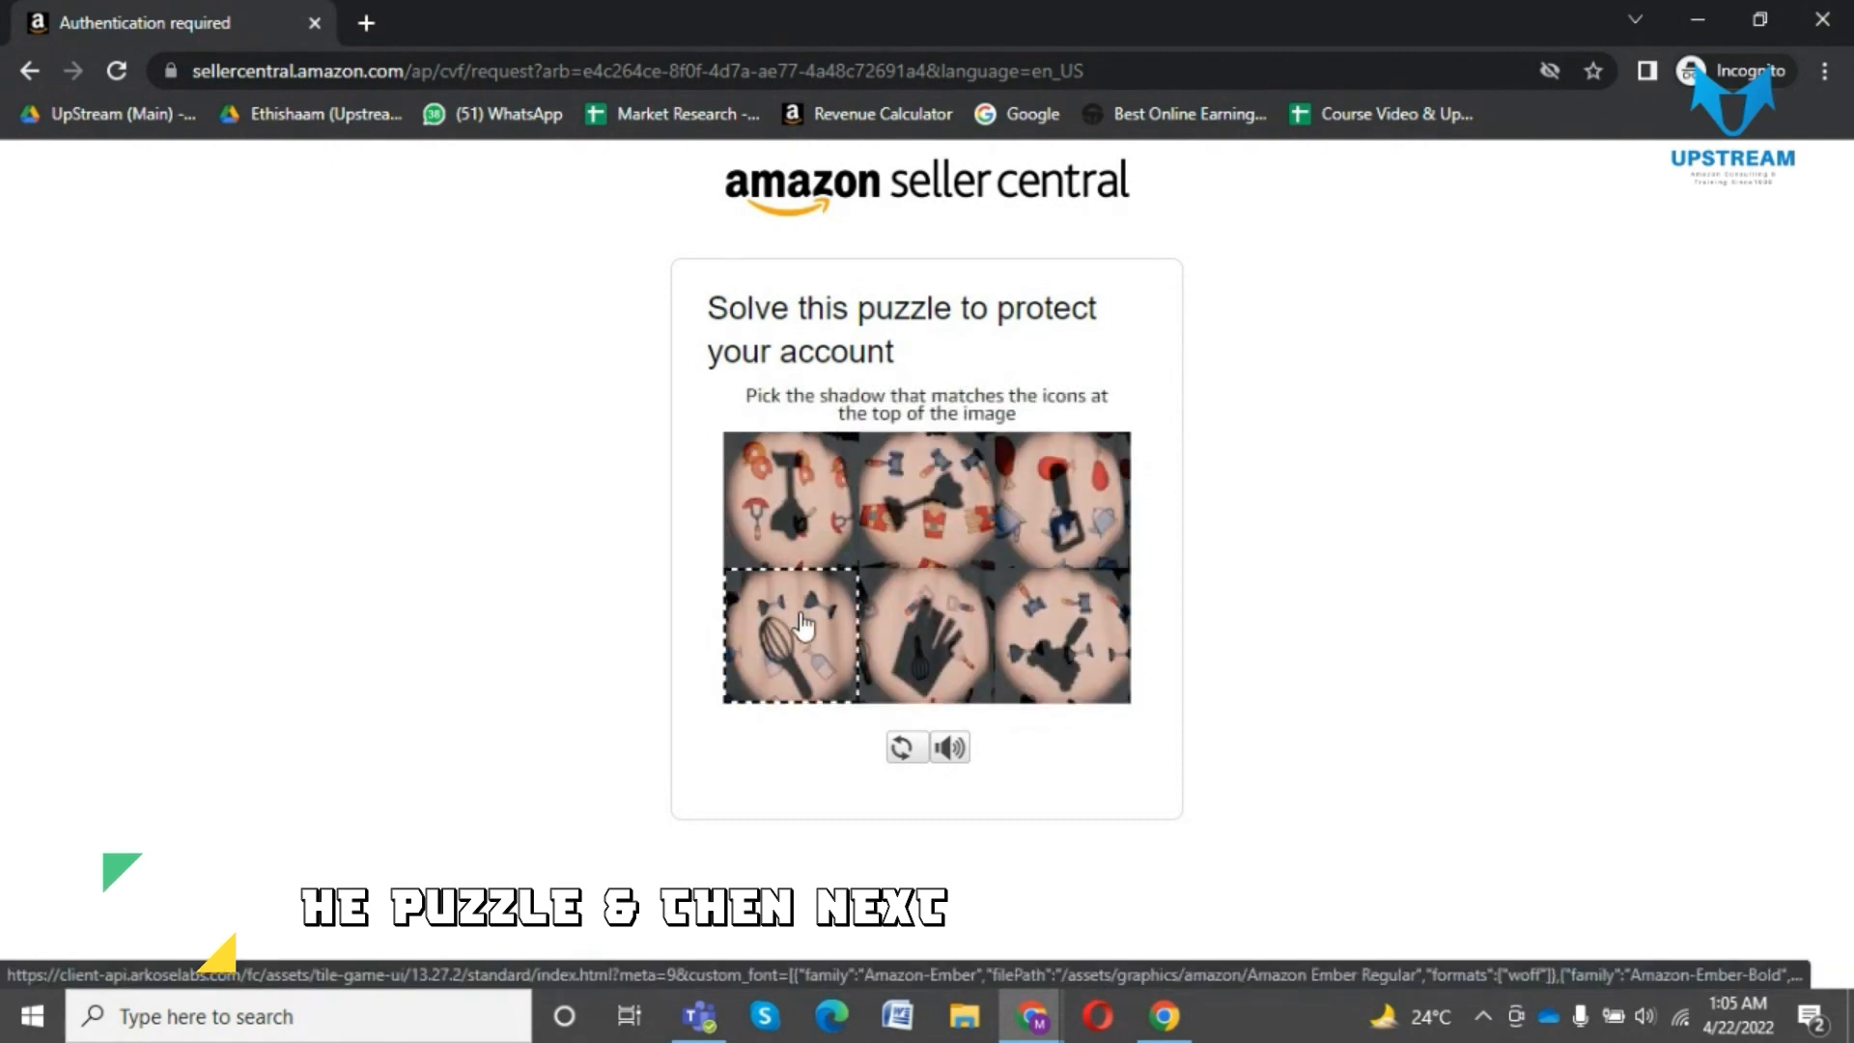
left_click(1005, 637)
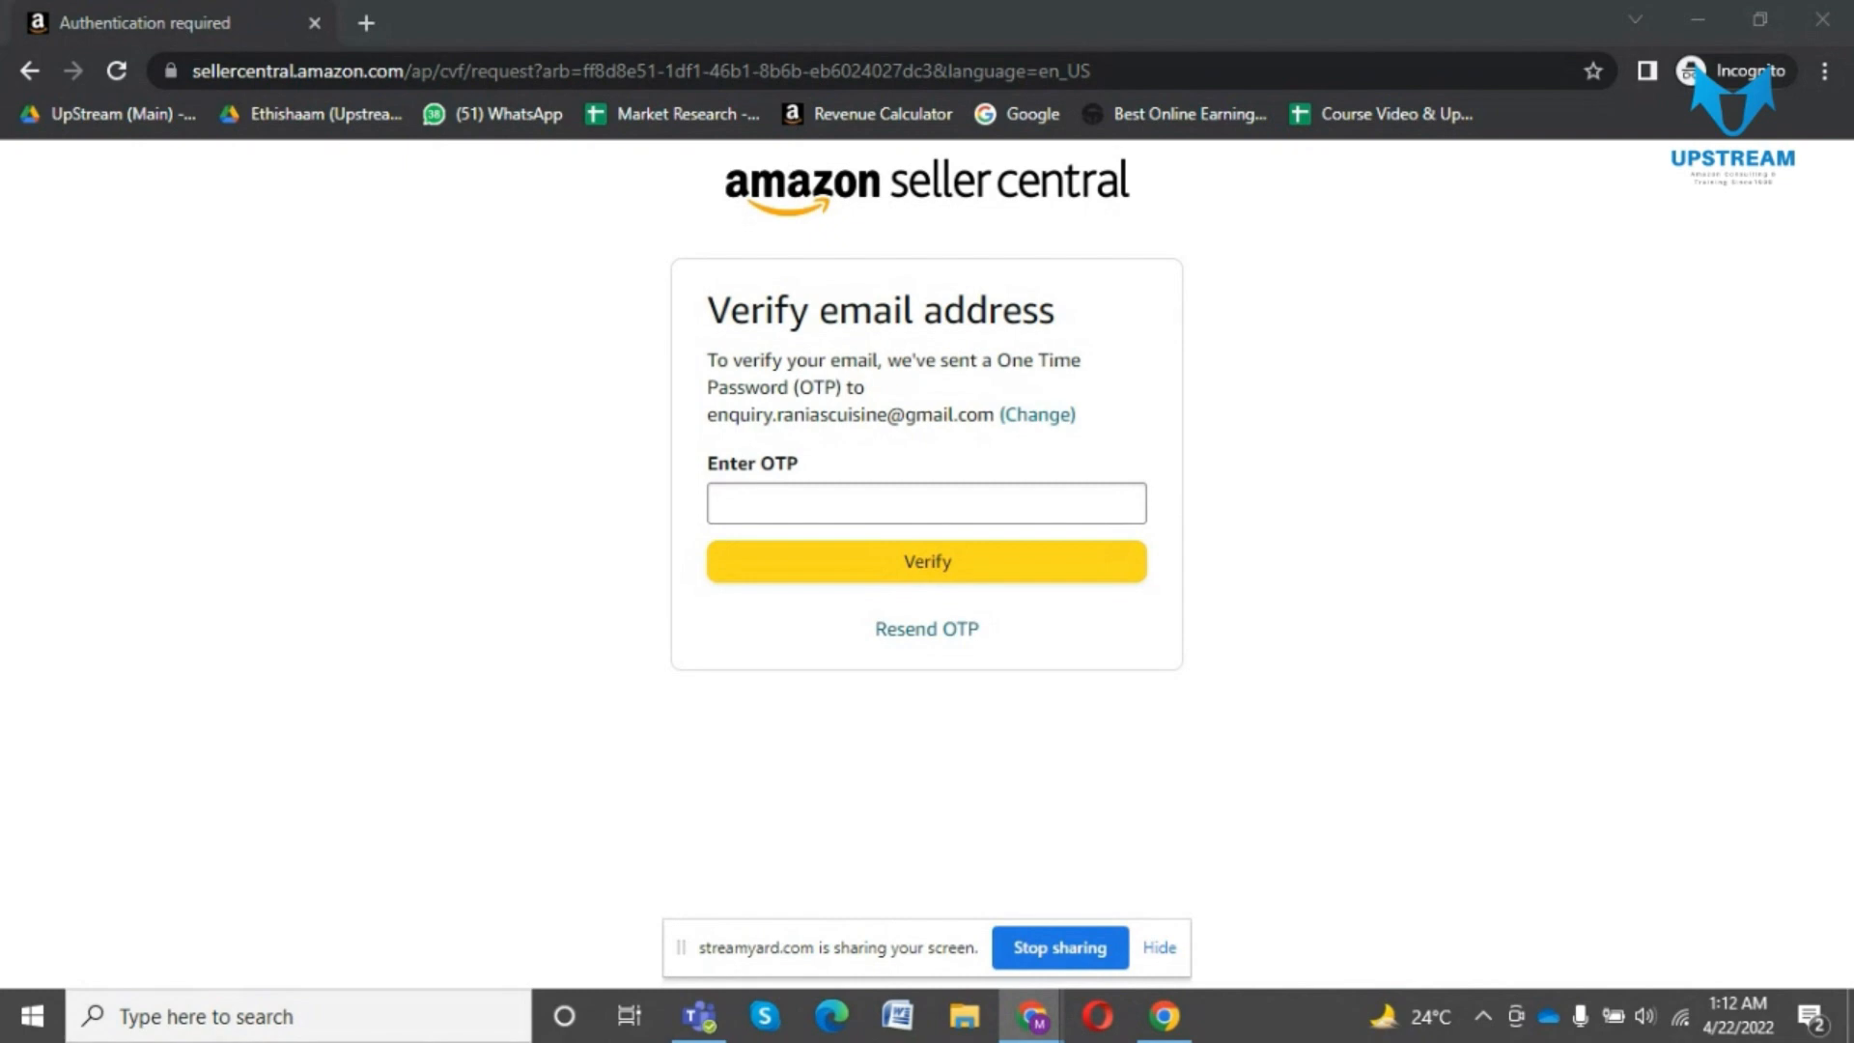
Step: Verify the e-mail address with the one-time password sent by e-mail
left_click(792, 501)
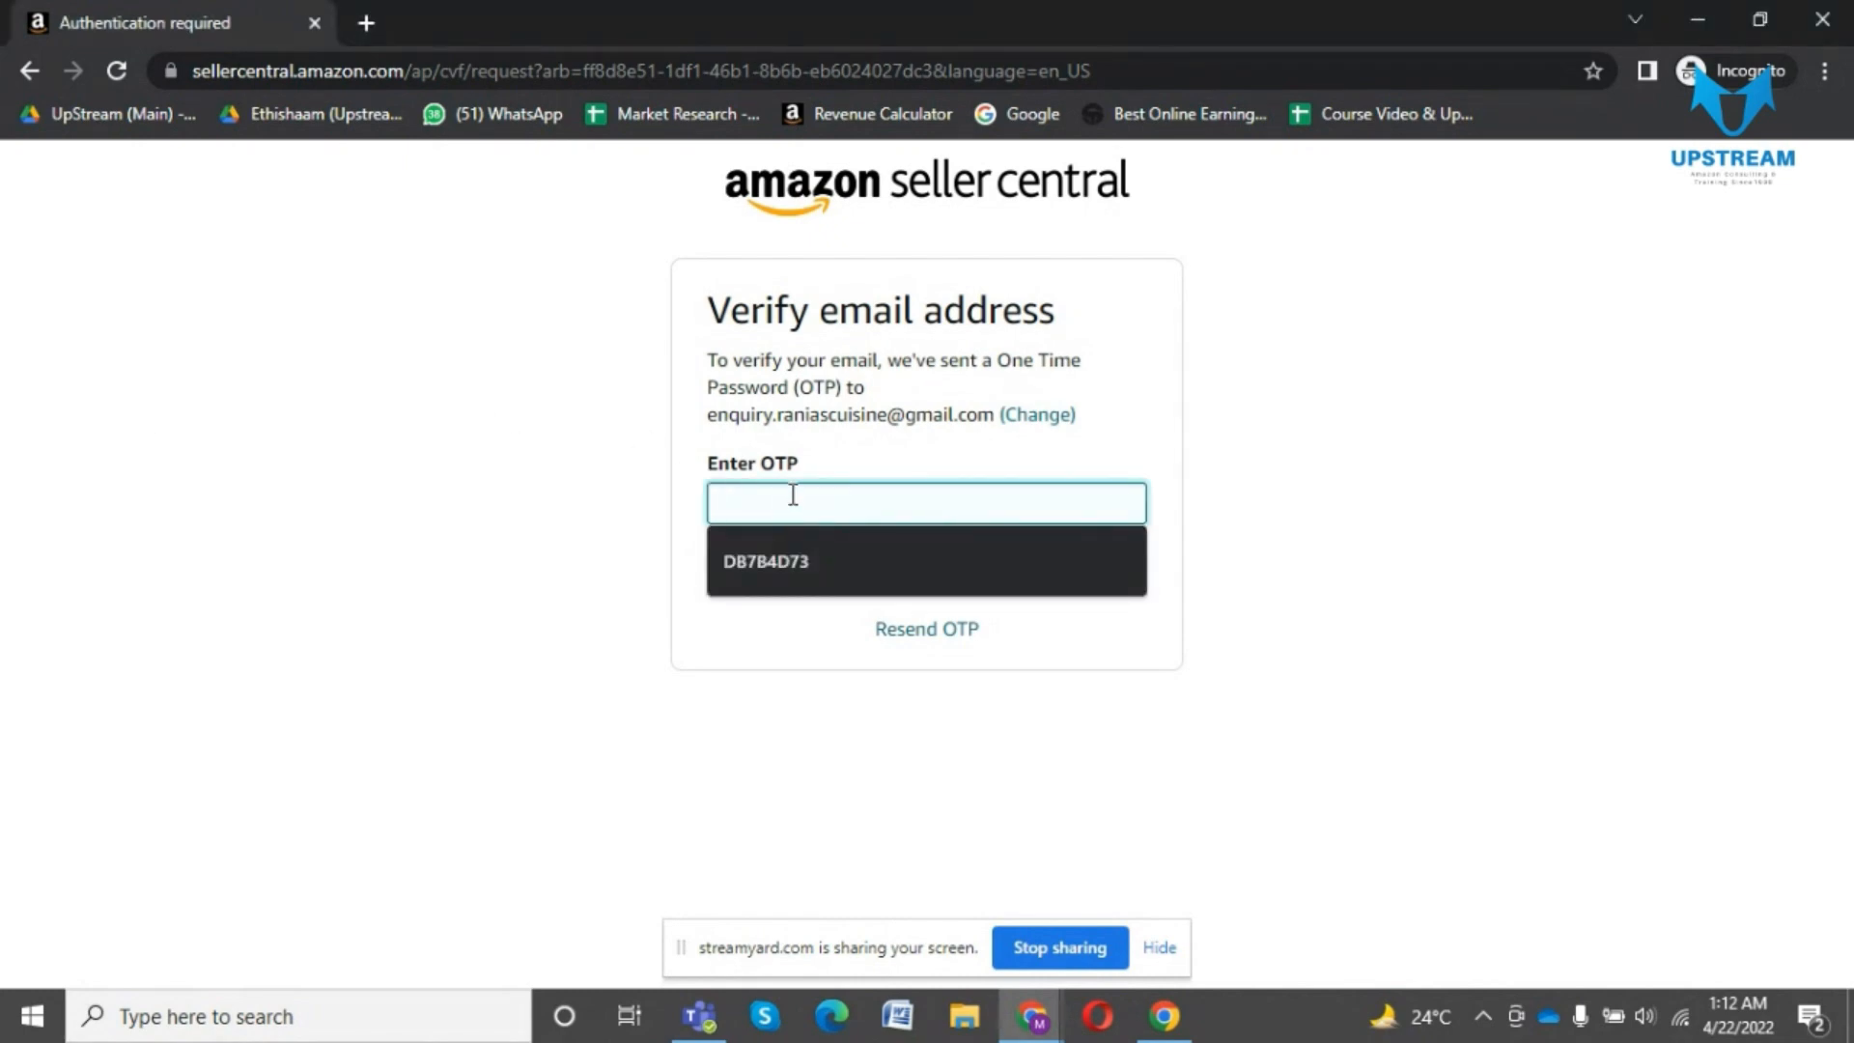
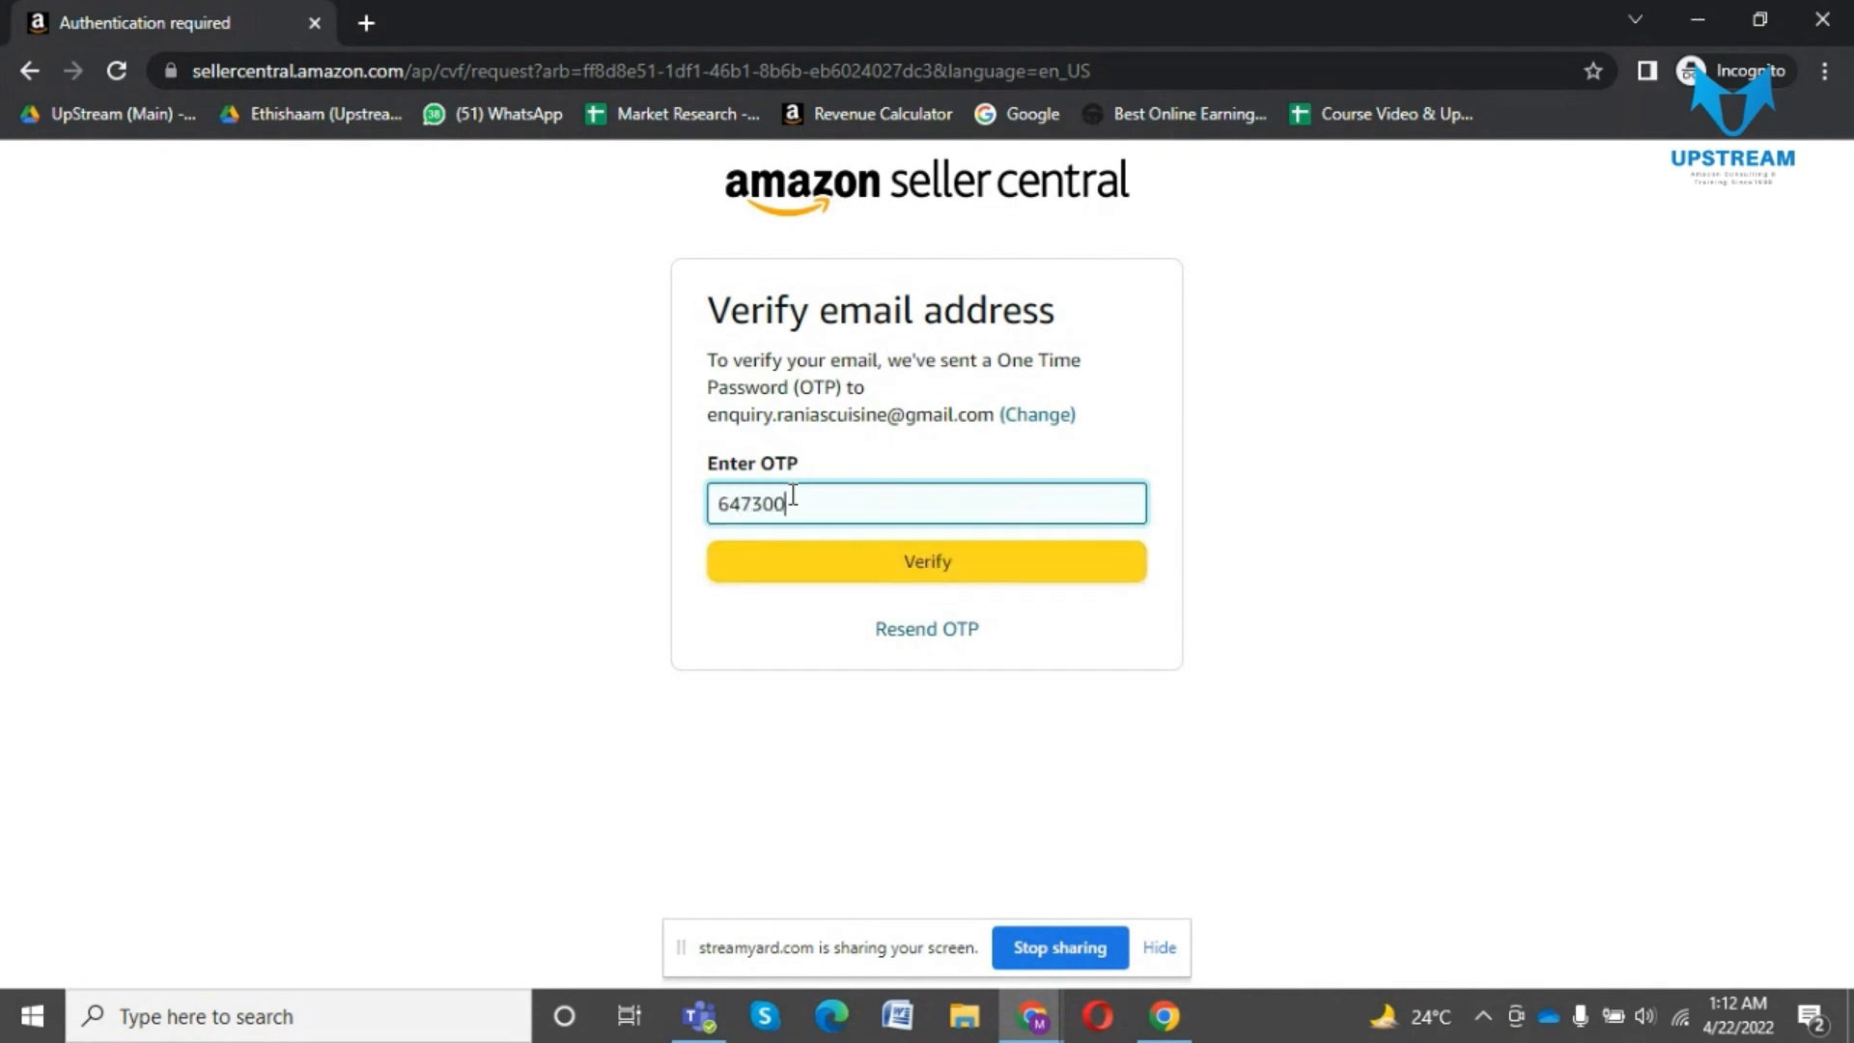
left_click(890, 585)
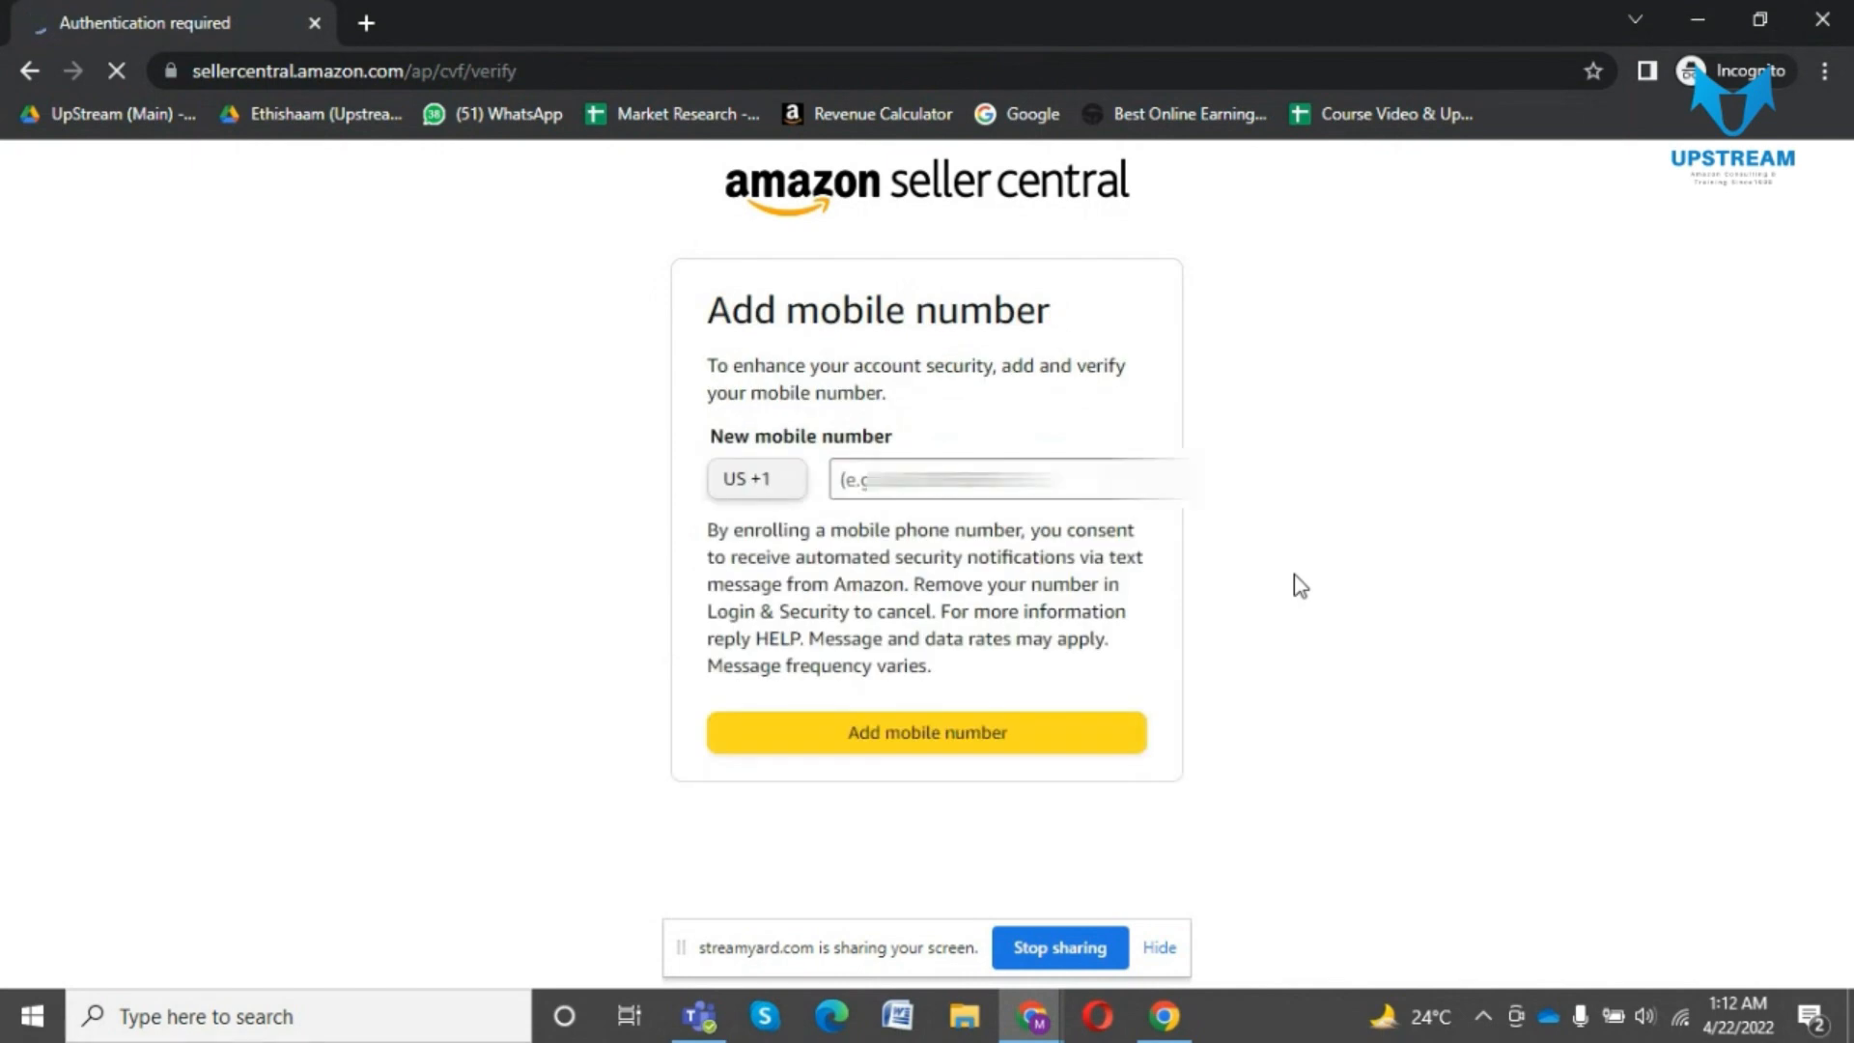
Step: Add a mobile number with the Pakistan +92 calling code for account security
left_click(798, 480)
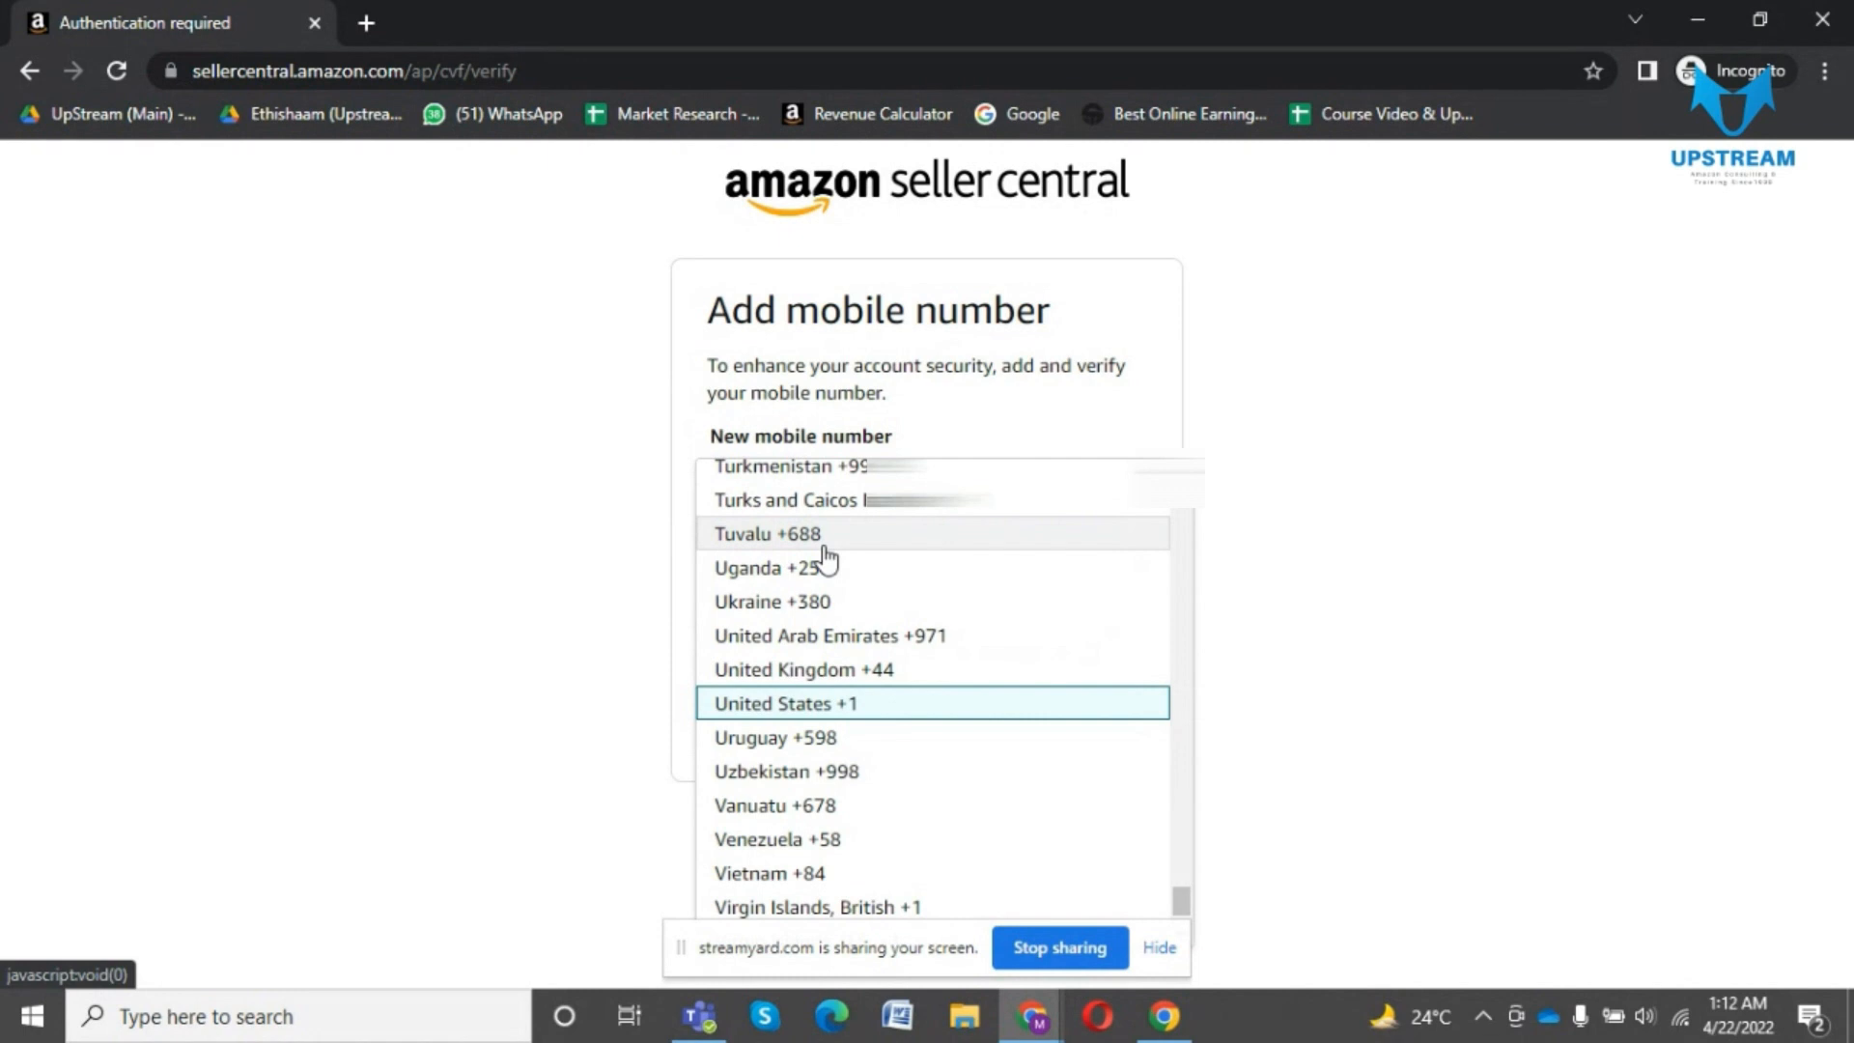
key("p")
left_click(828, 704)
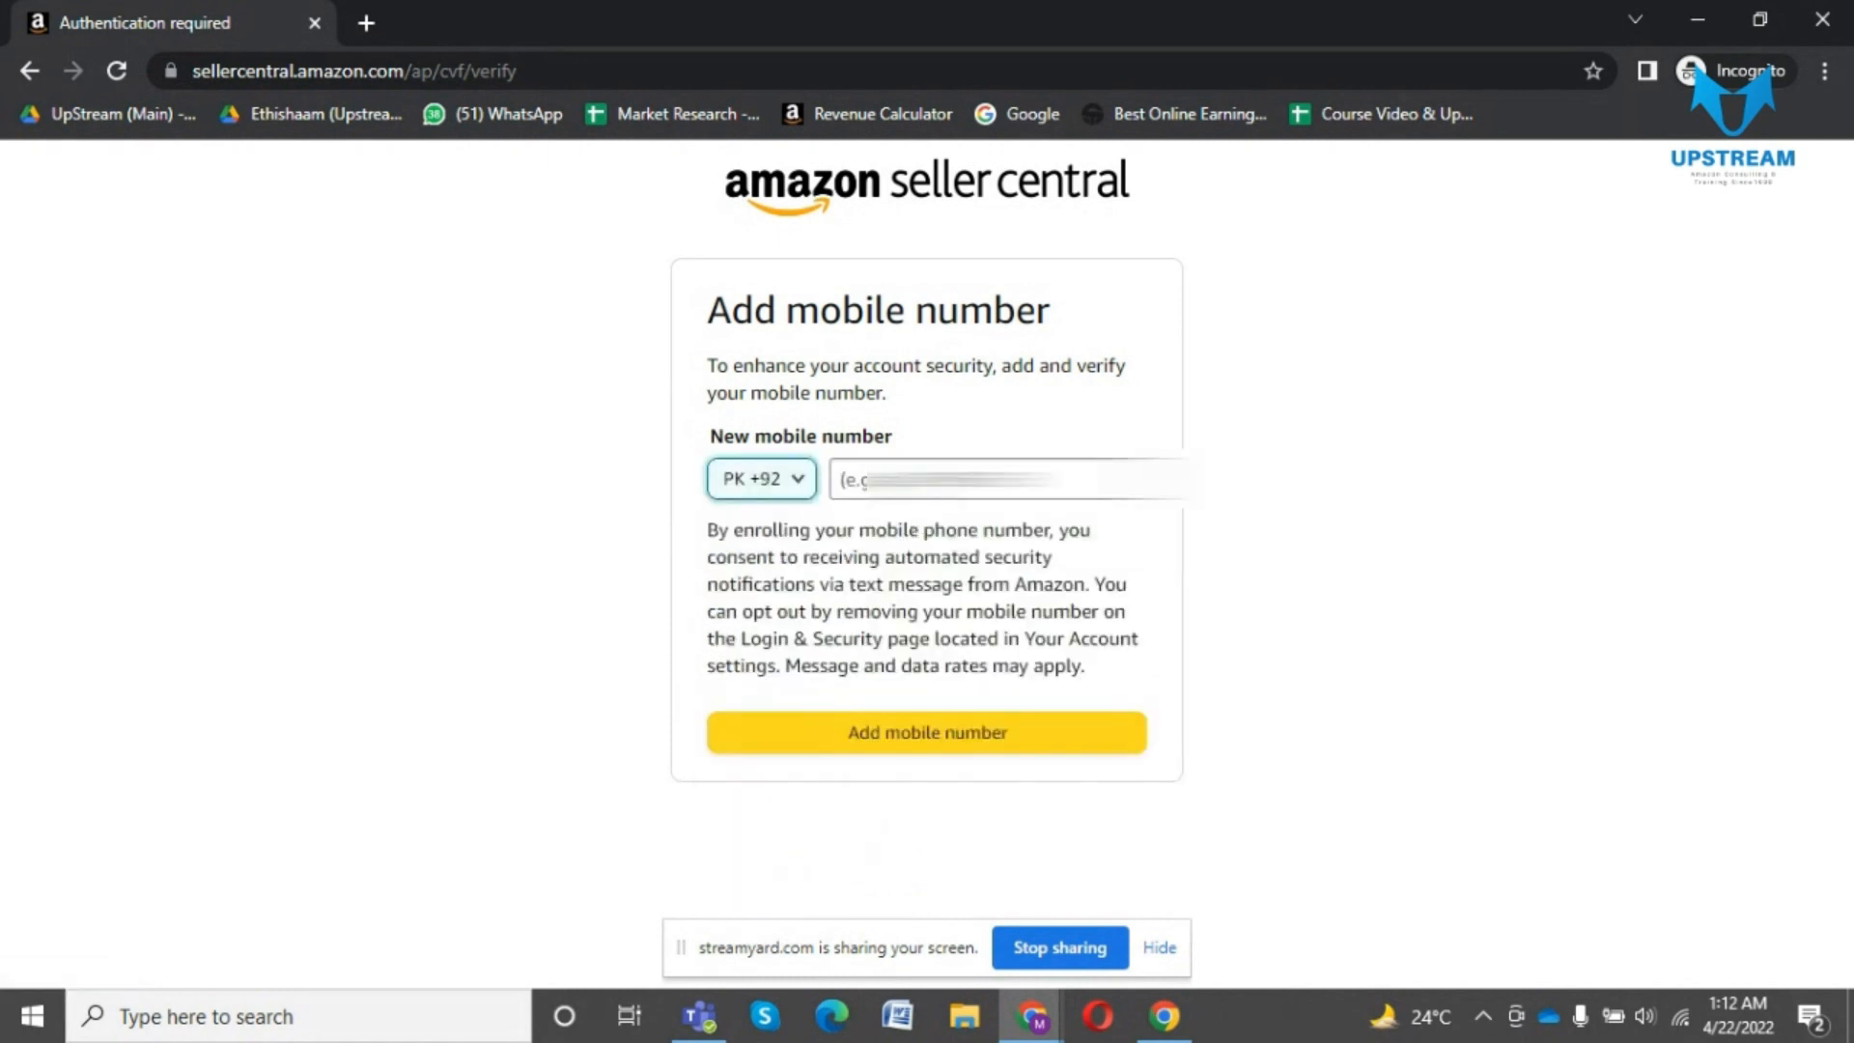
key("Tab")
type("310")
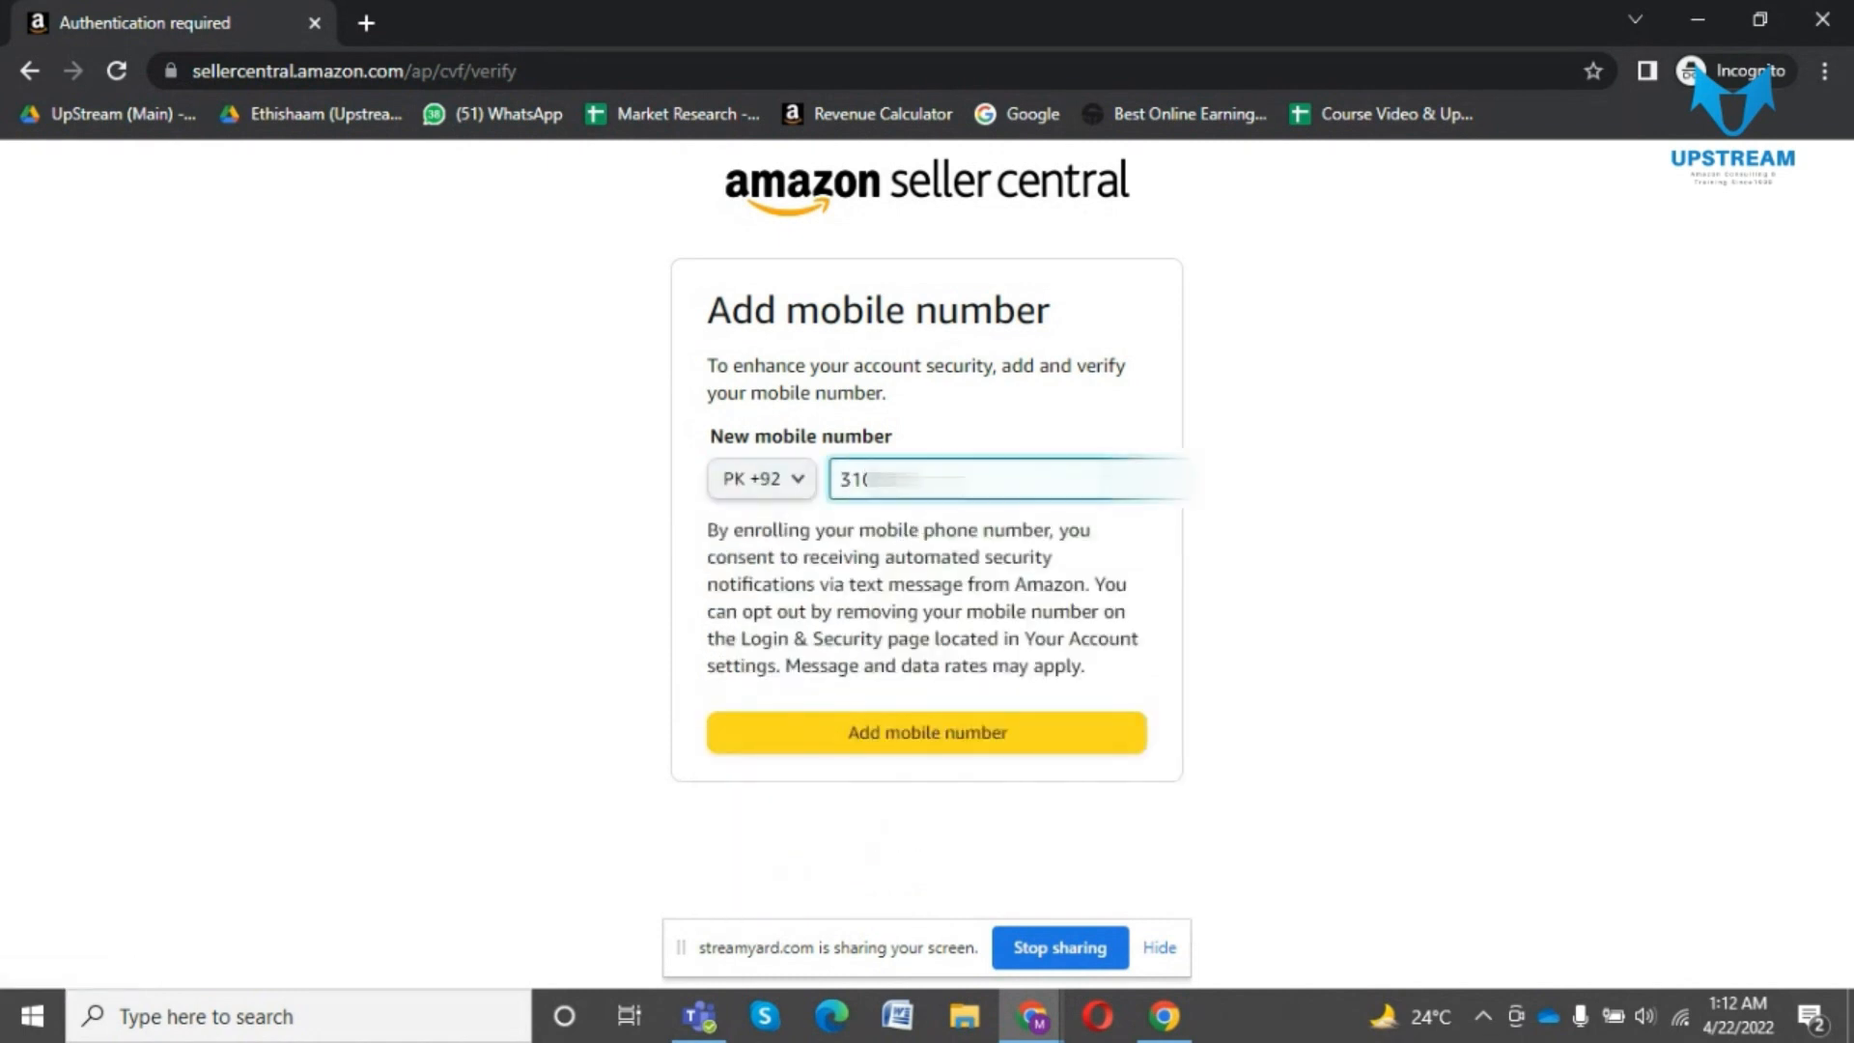
type("*******")
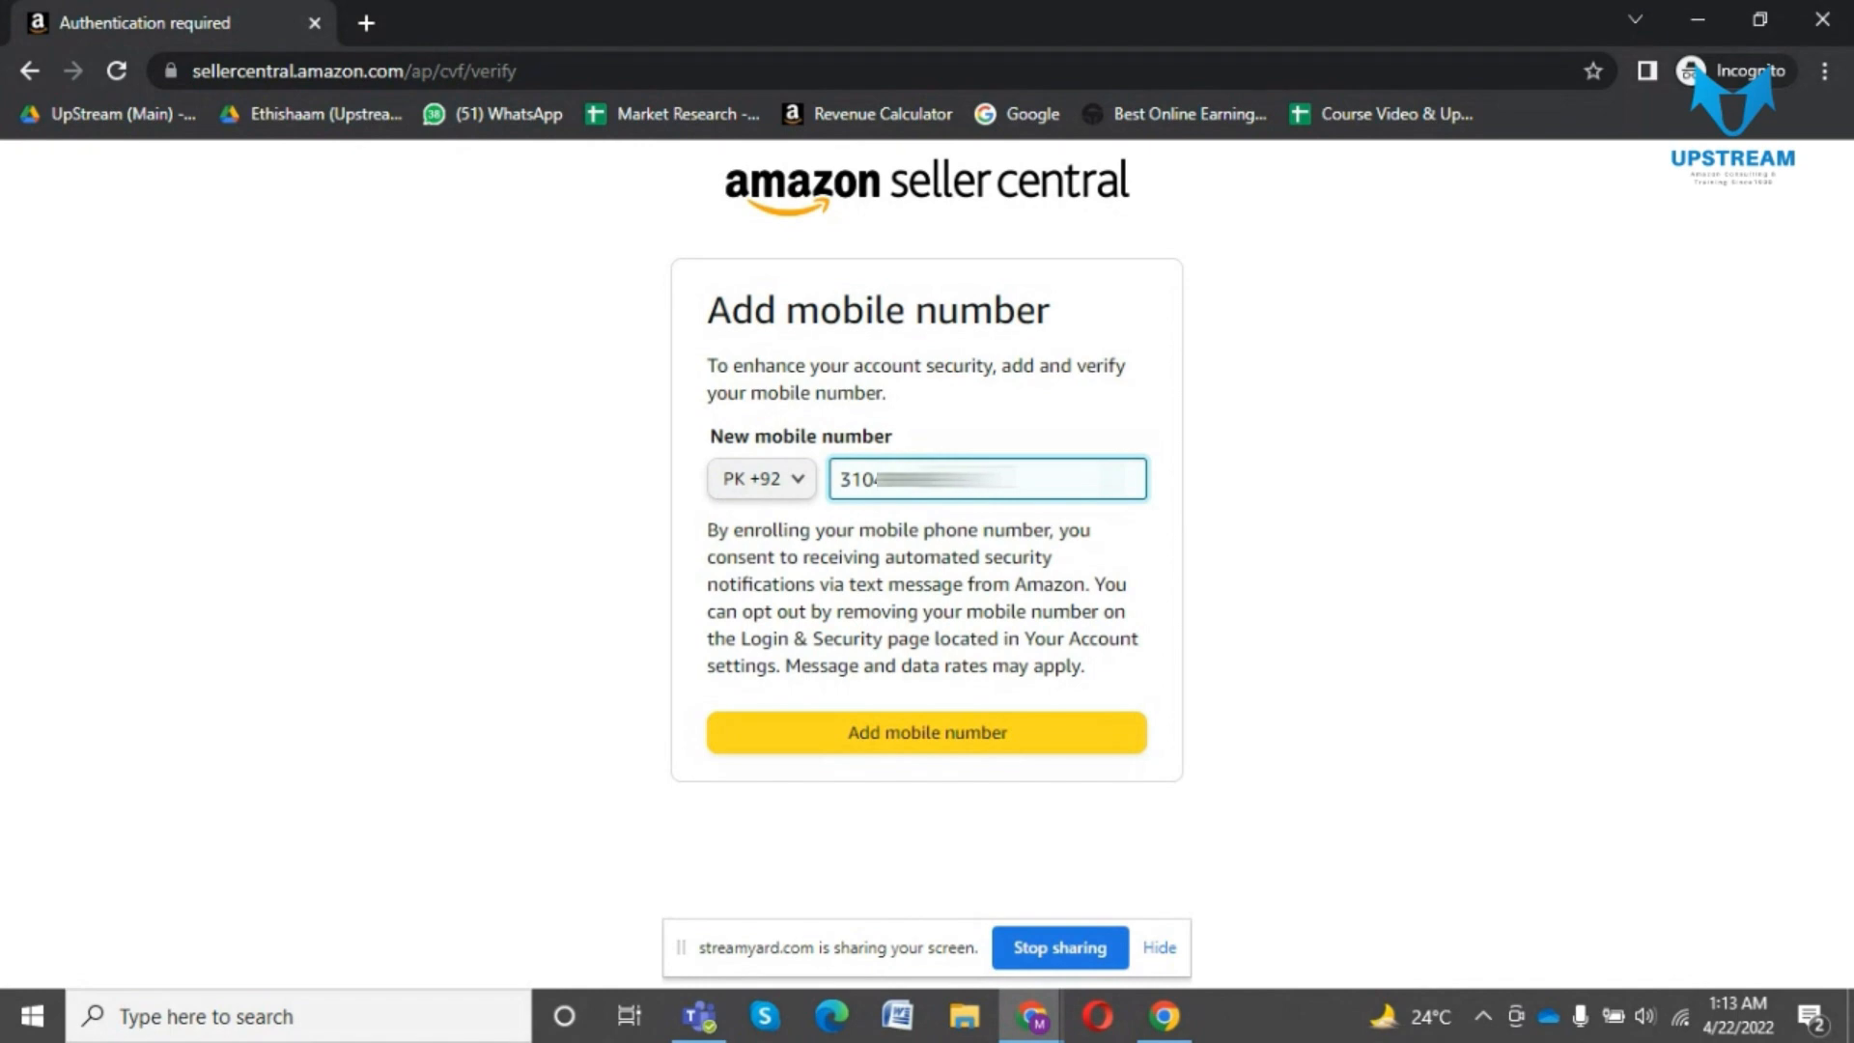
left_click(950, 734)
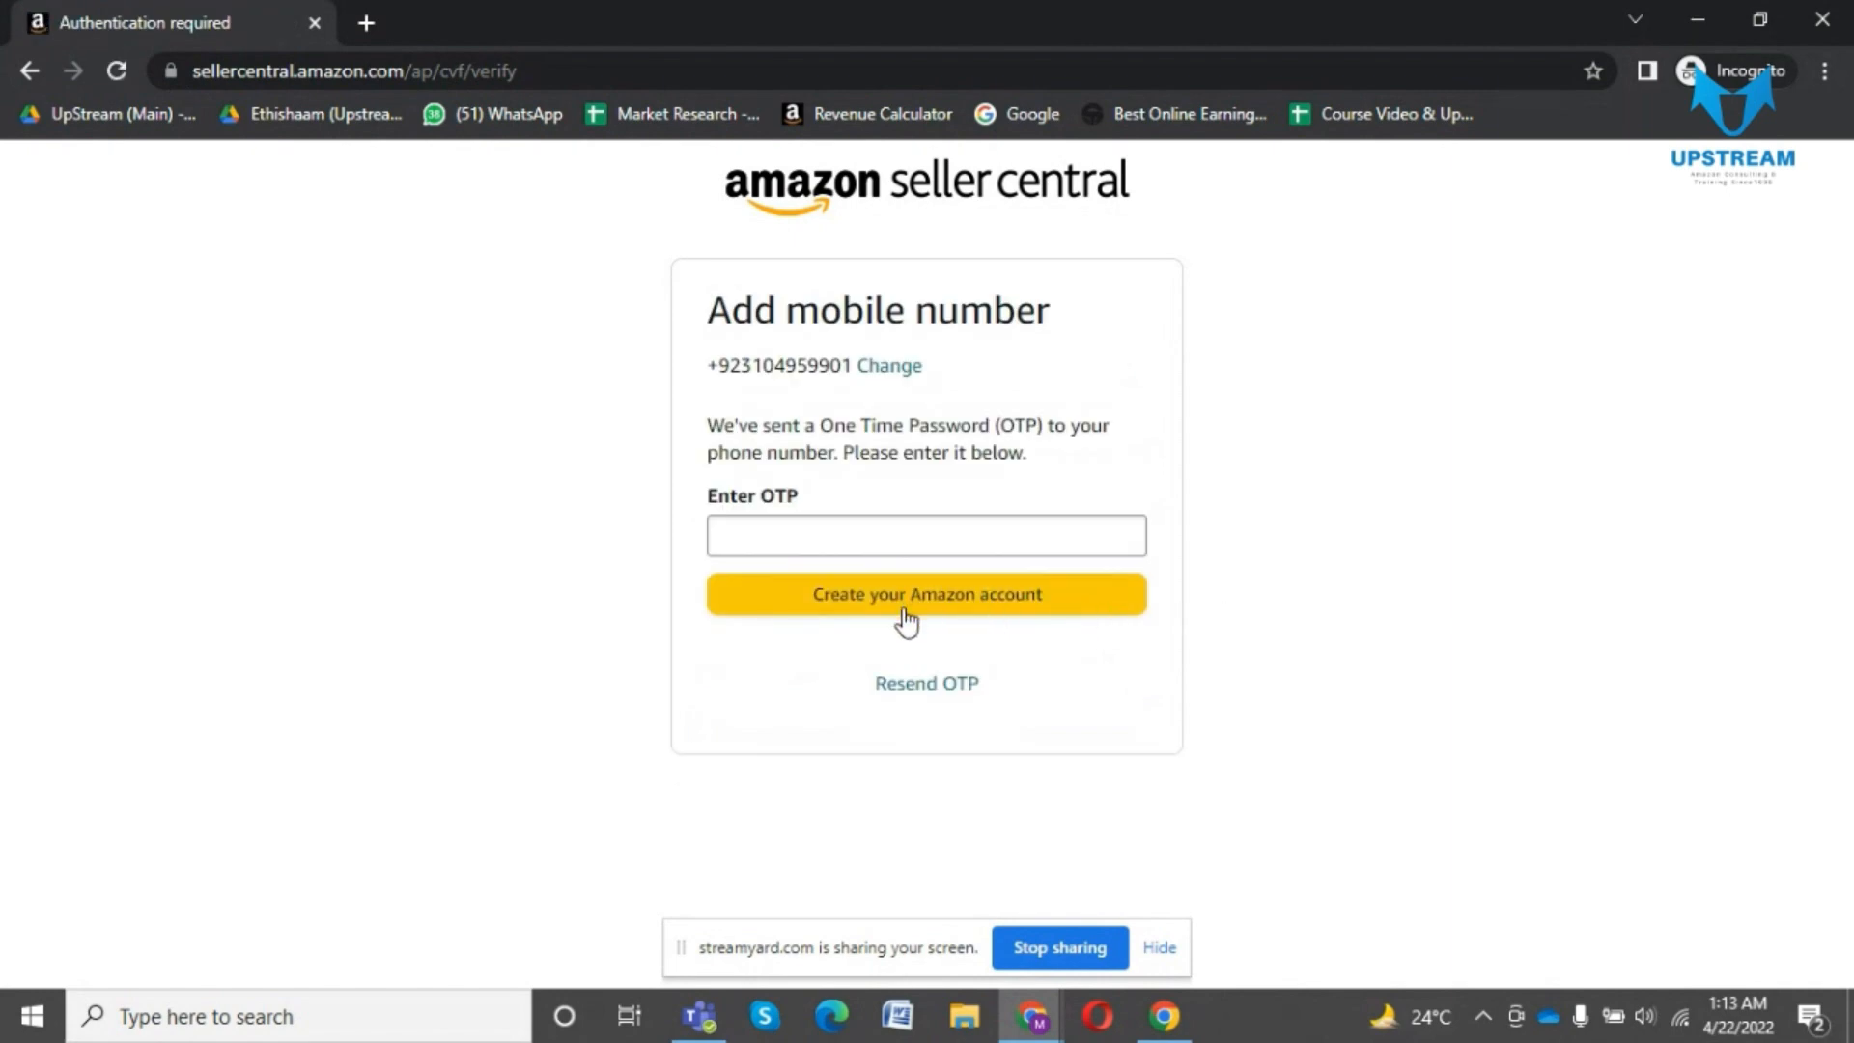
Step: Enter the texted one-time password and create the Amazon account
left_click(876, 541)
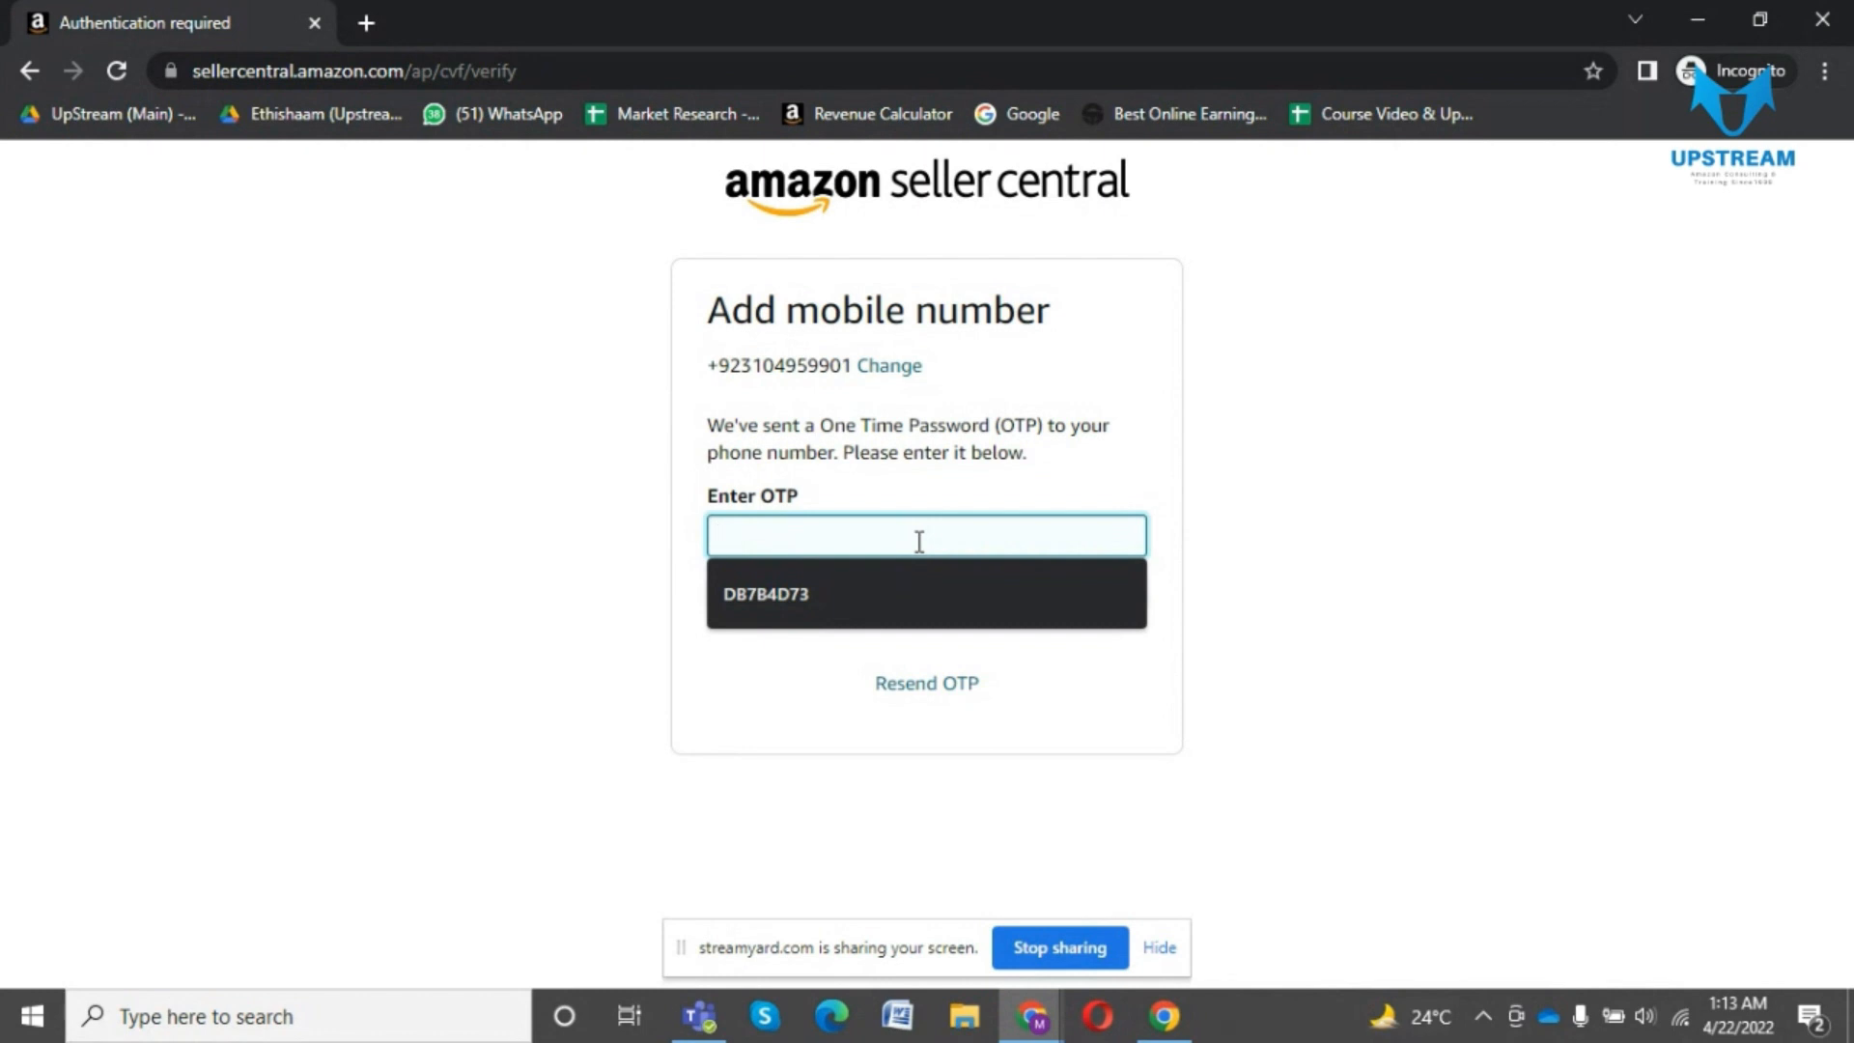
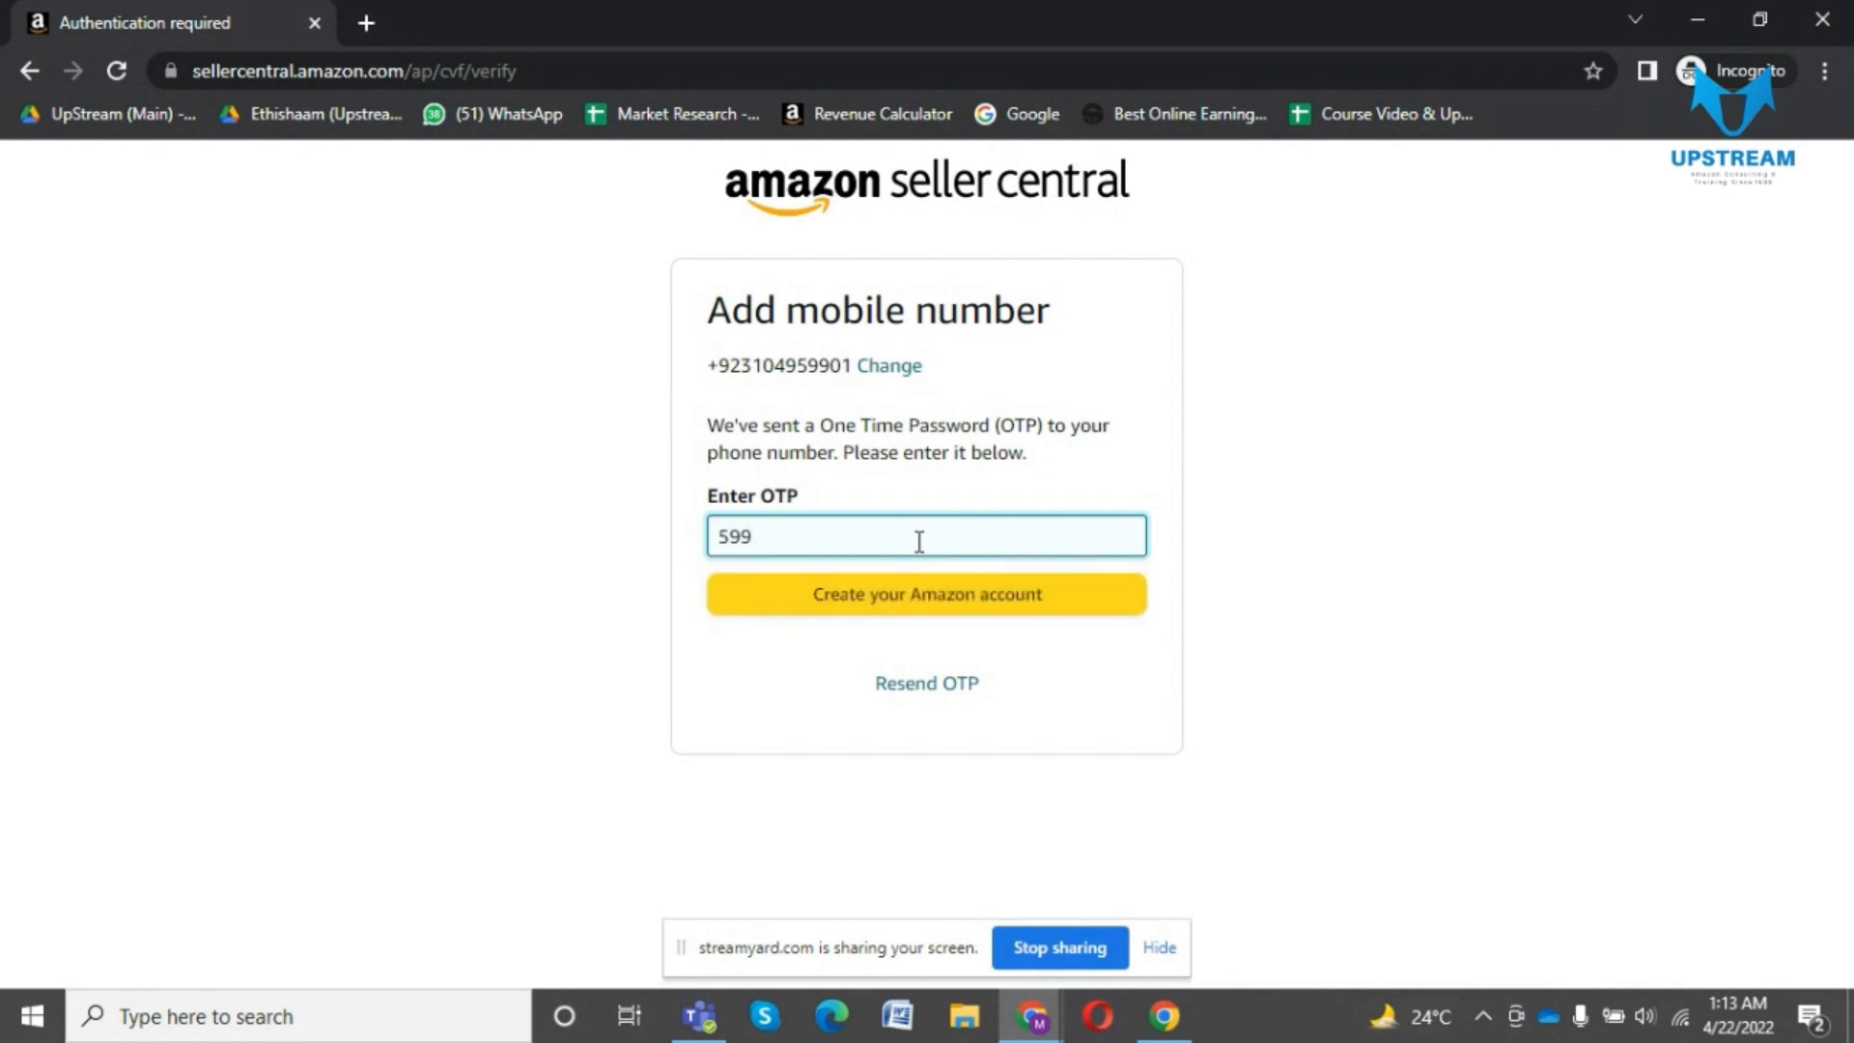
left_click(961, 603)
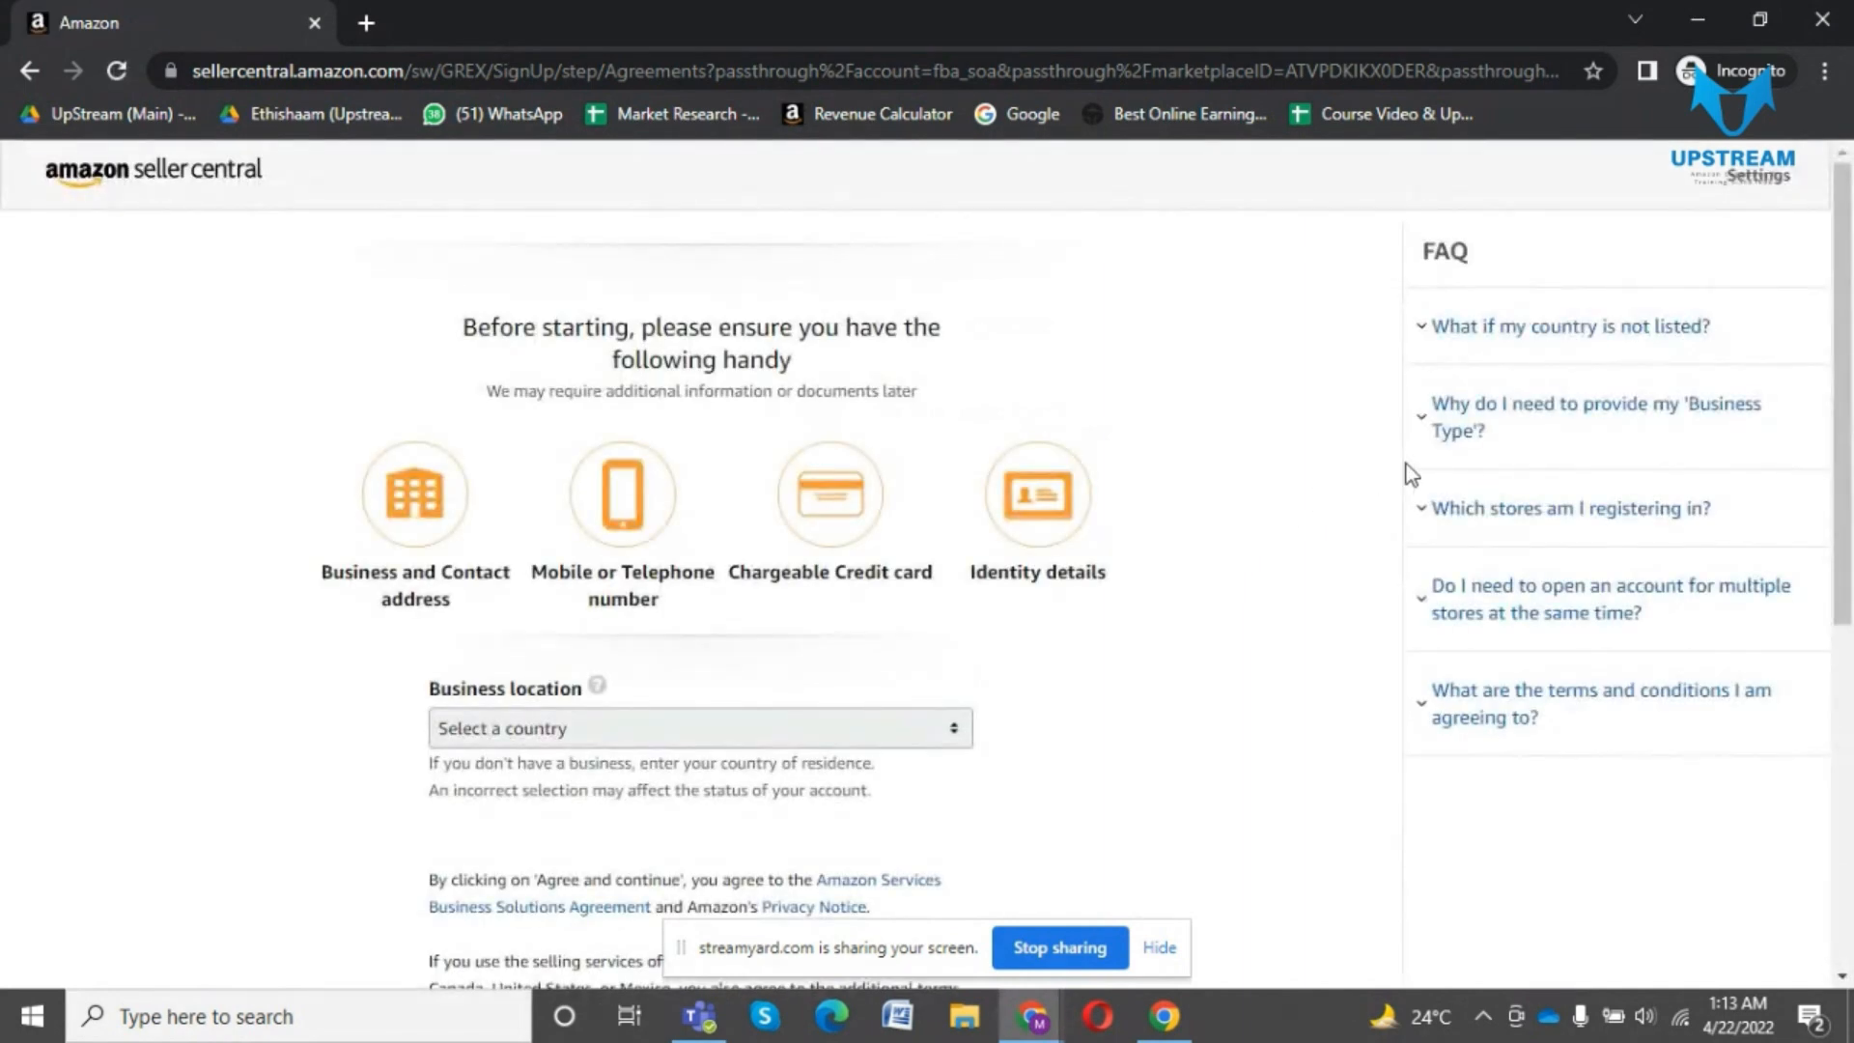
Step: Set the business location country to Pakistan
left_click_drag(1842, 359, 1843, 473)
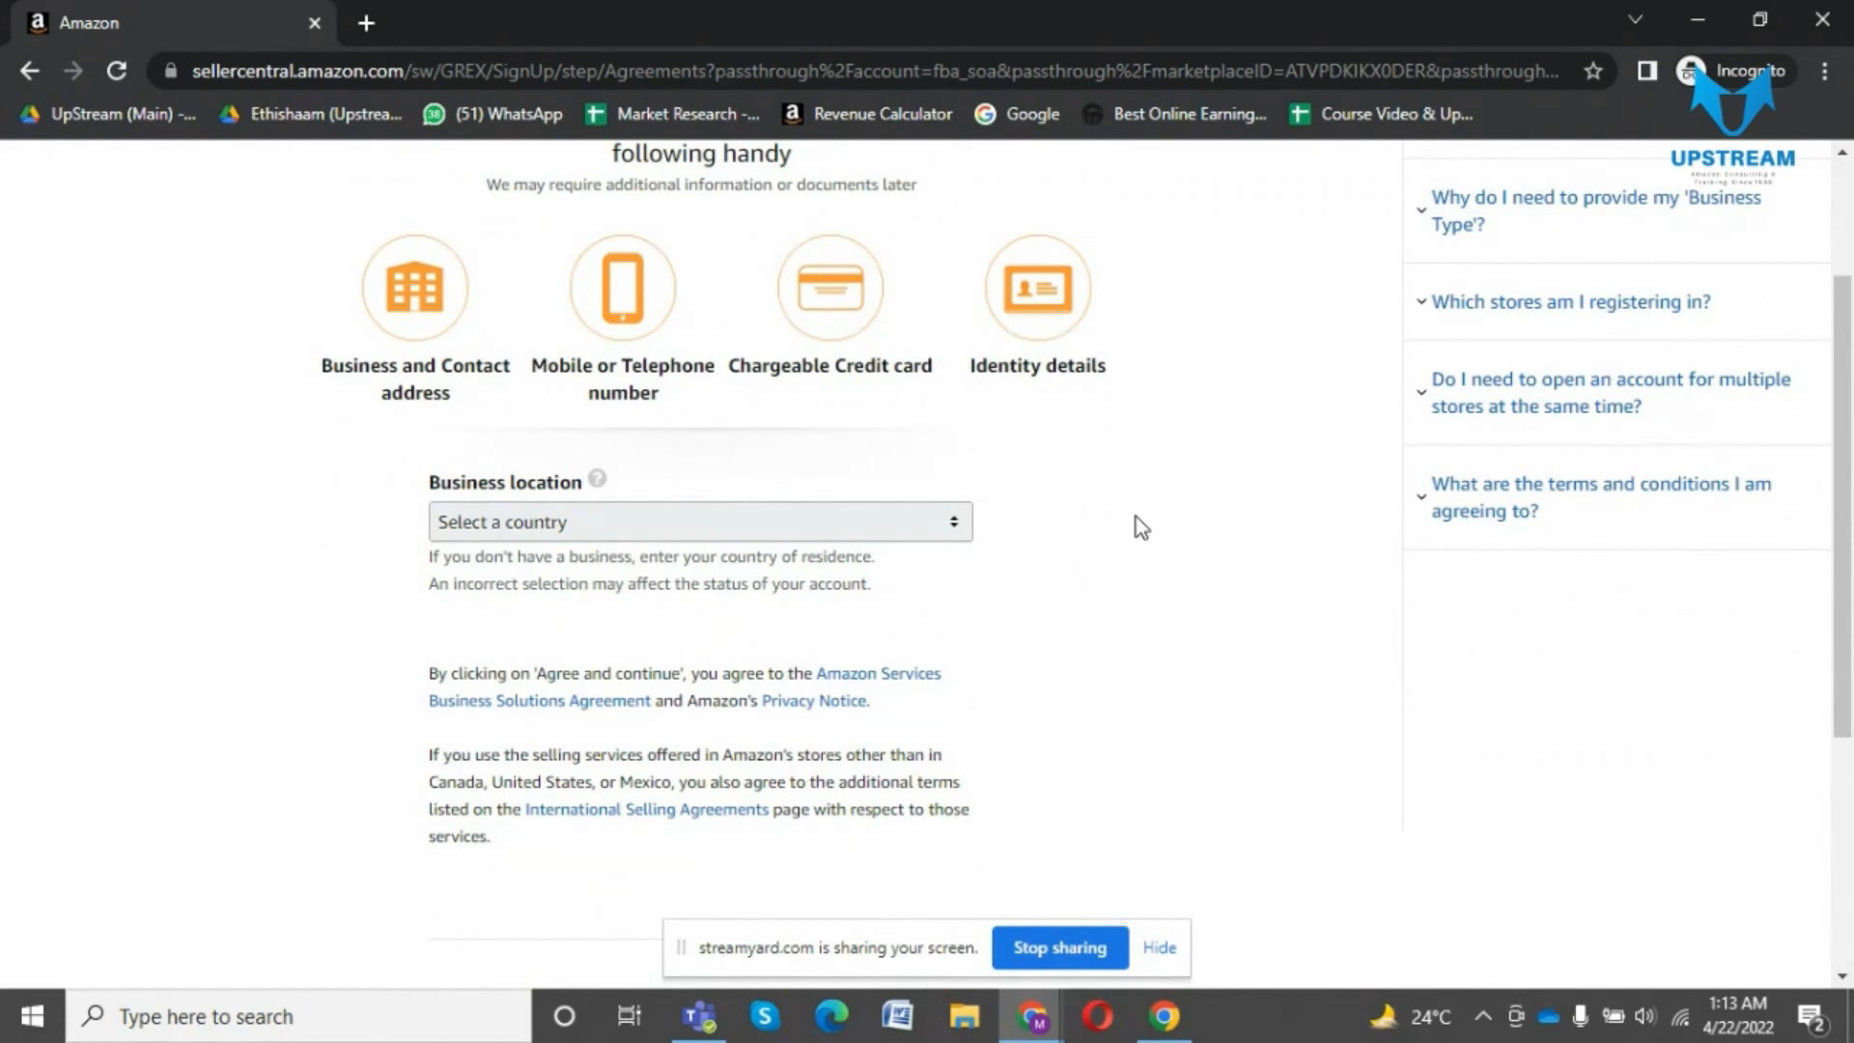
left_click(919, 530)
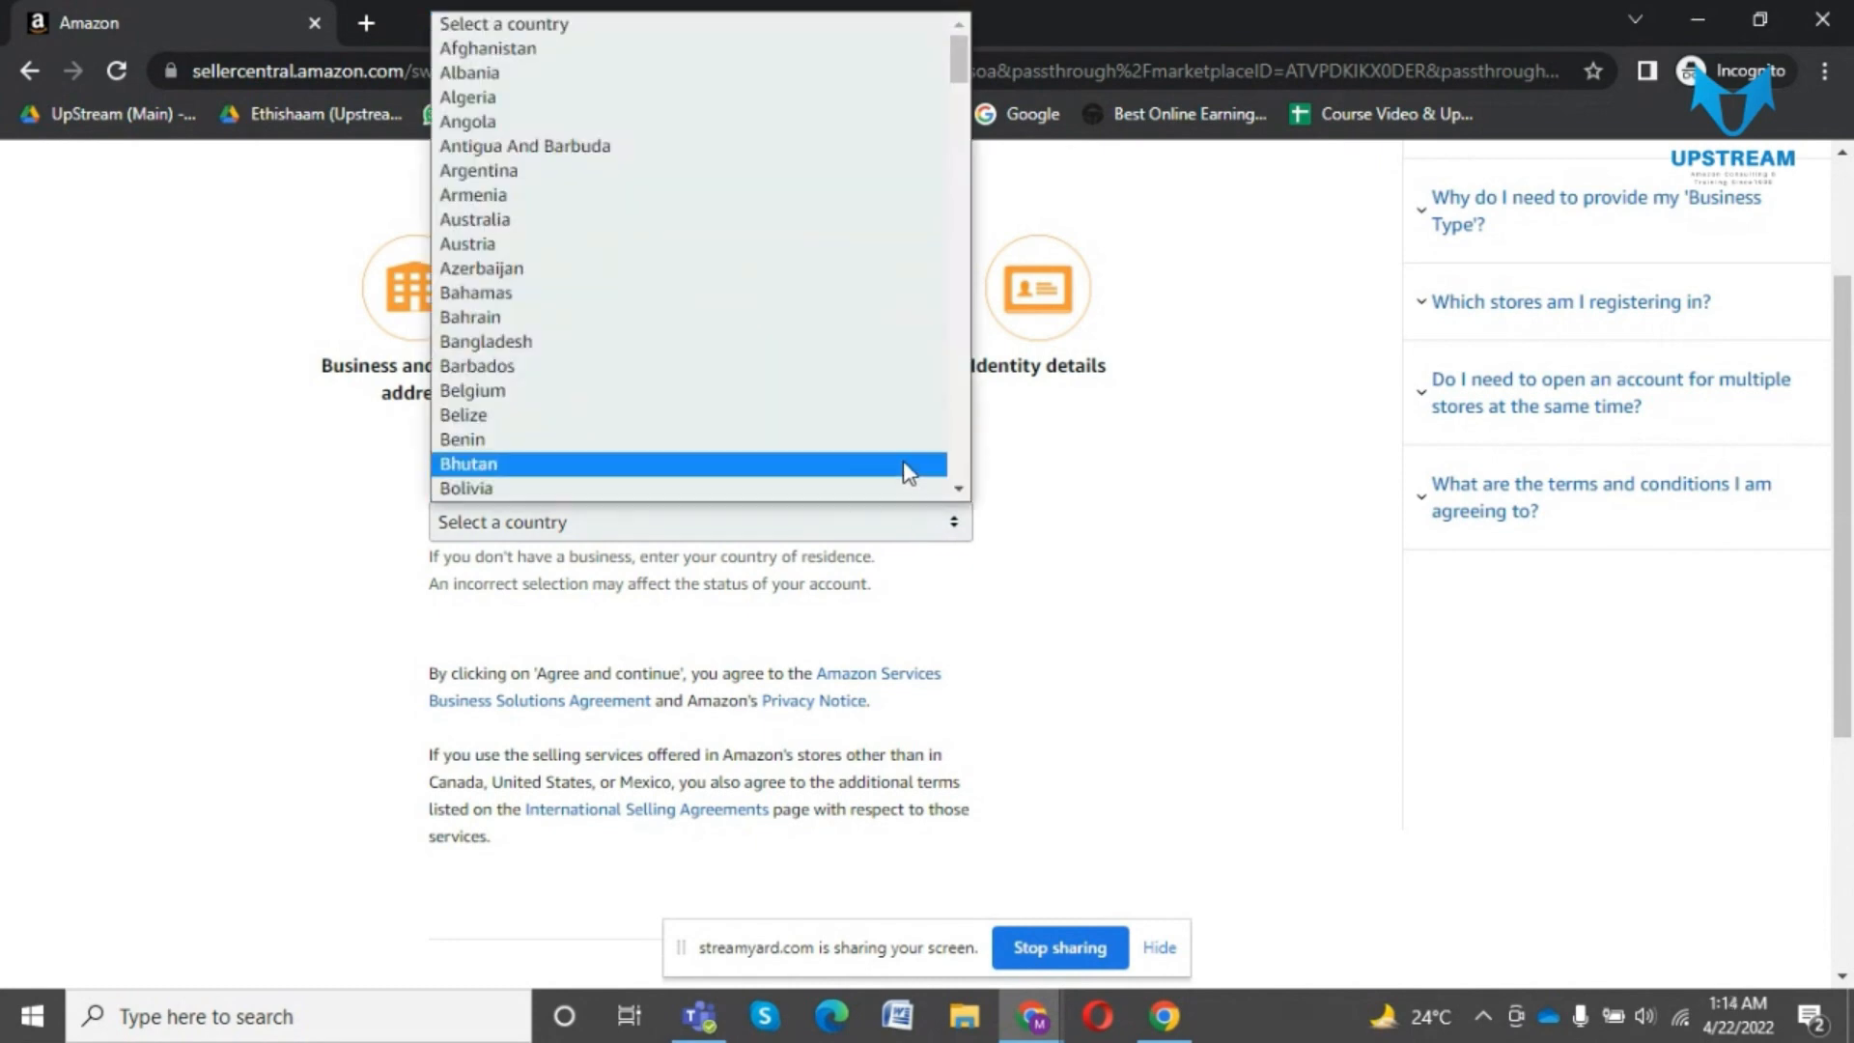
key("p")
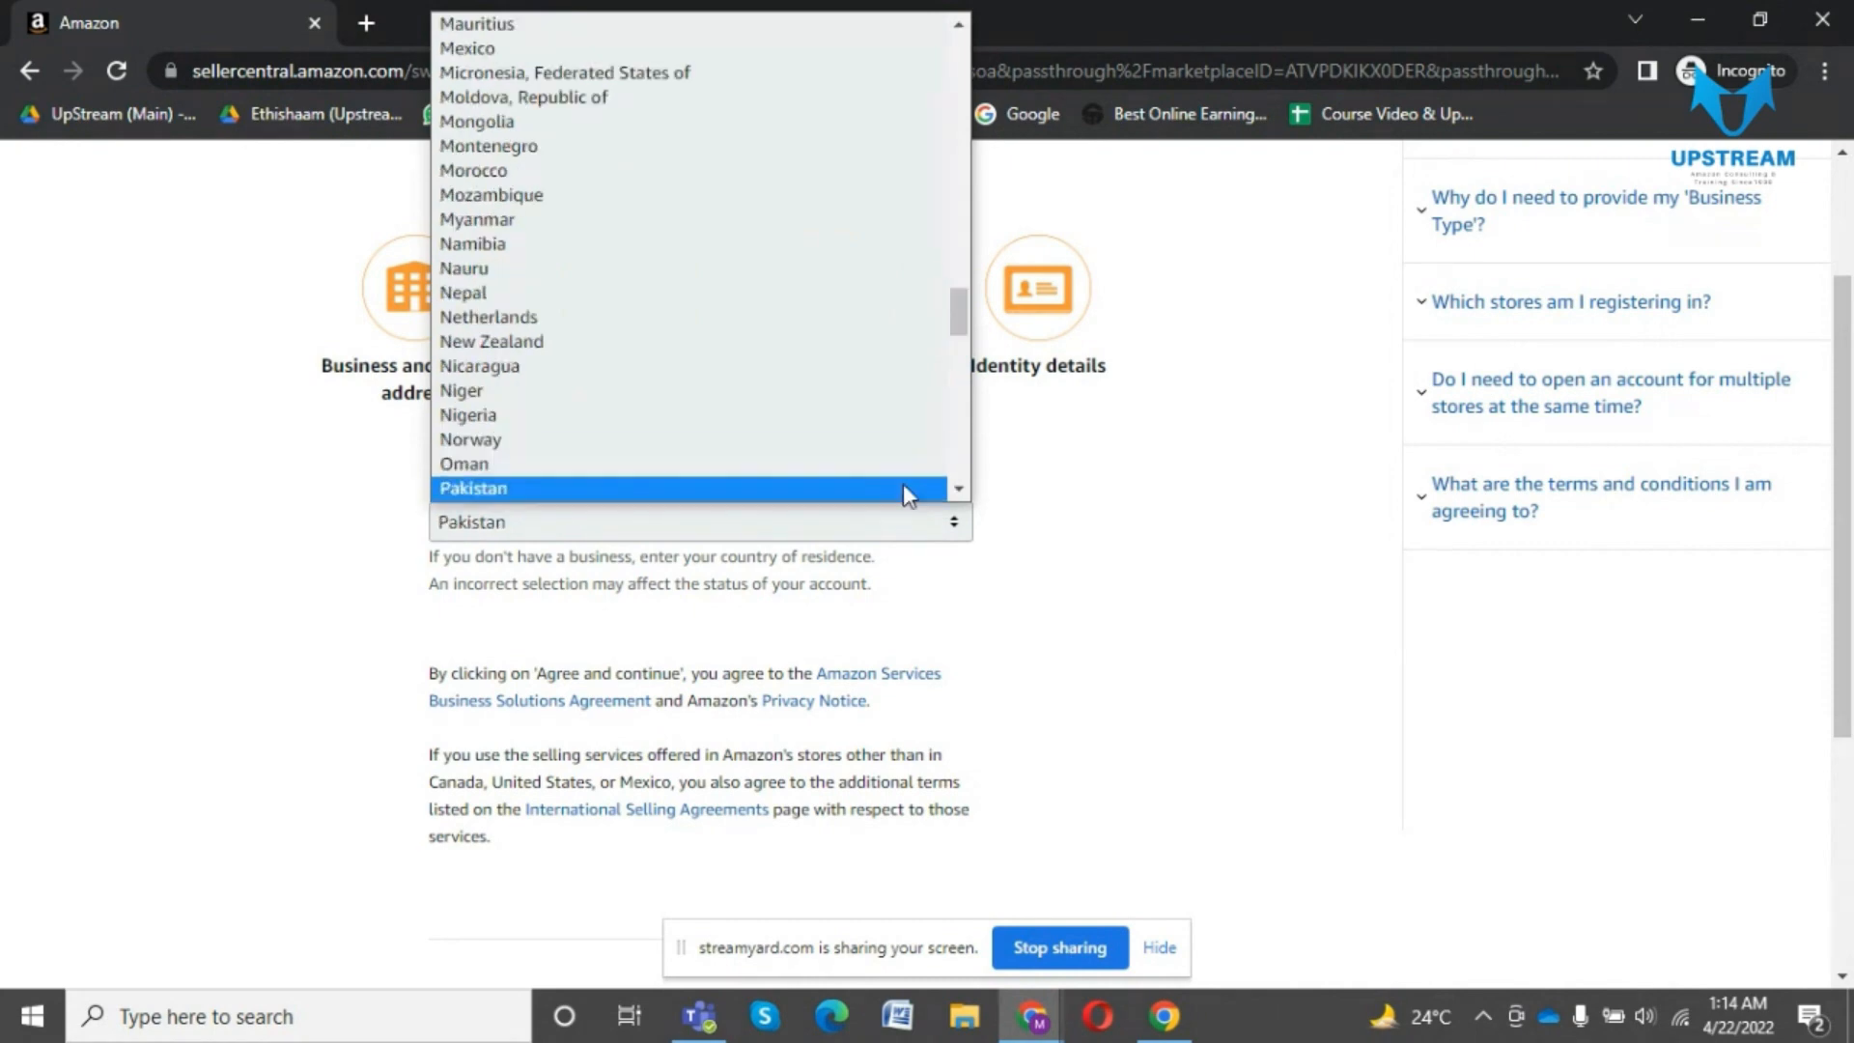
left_click(902, 488)
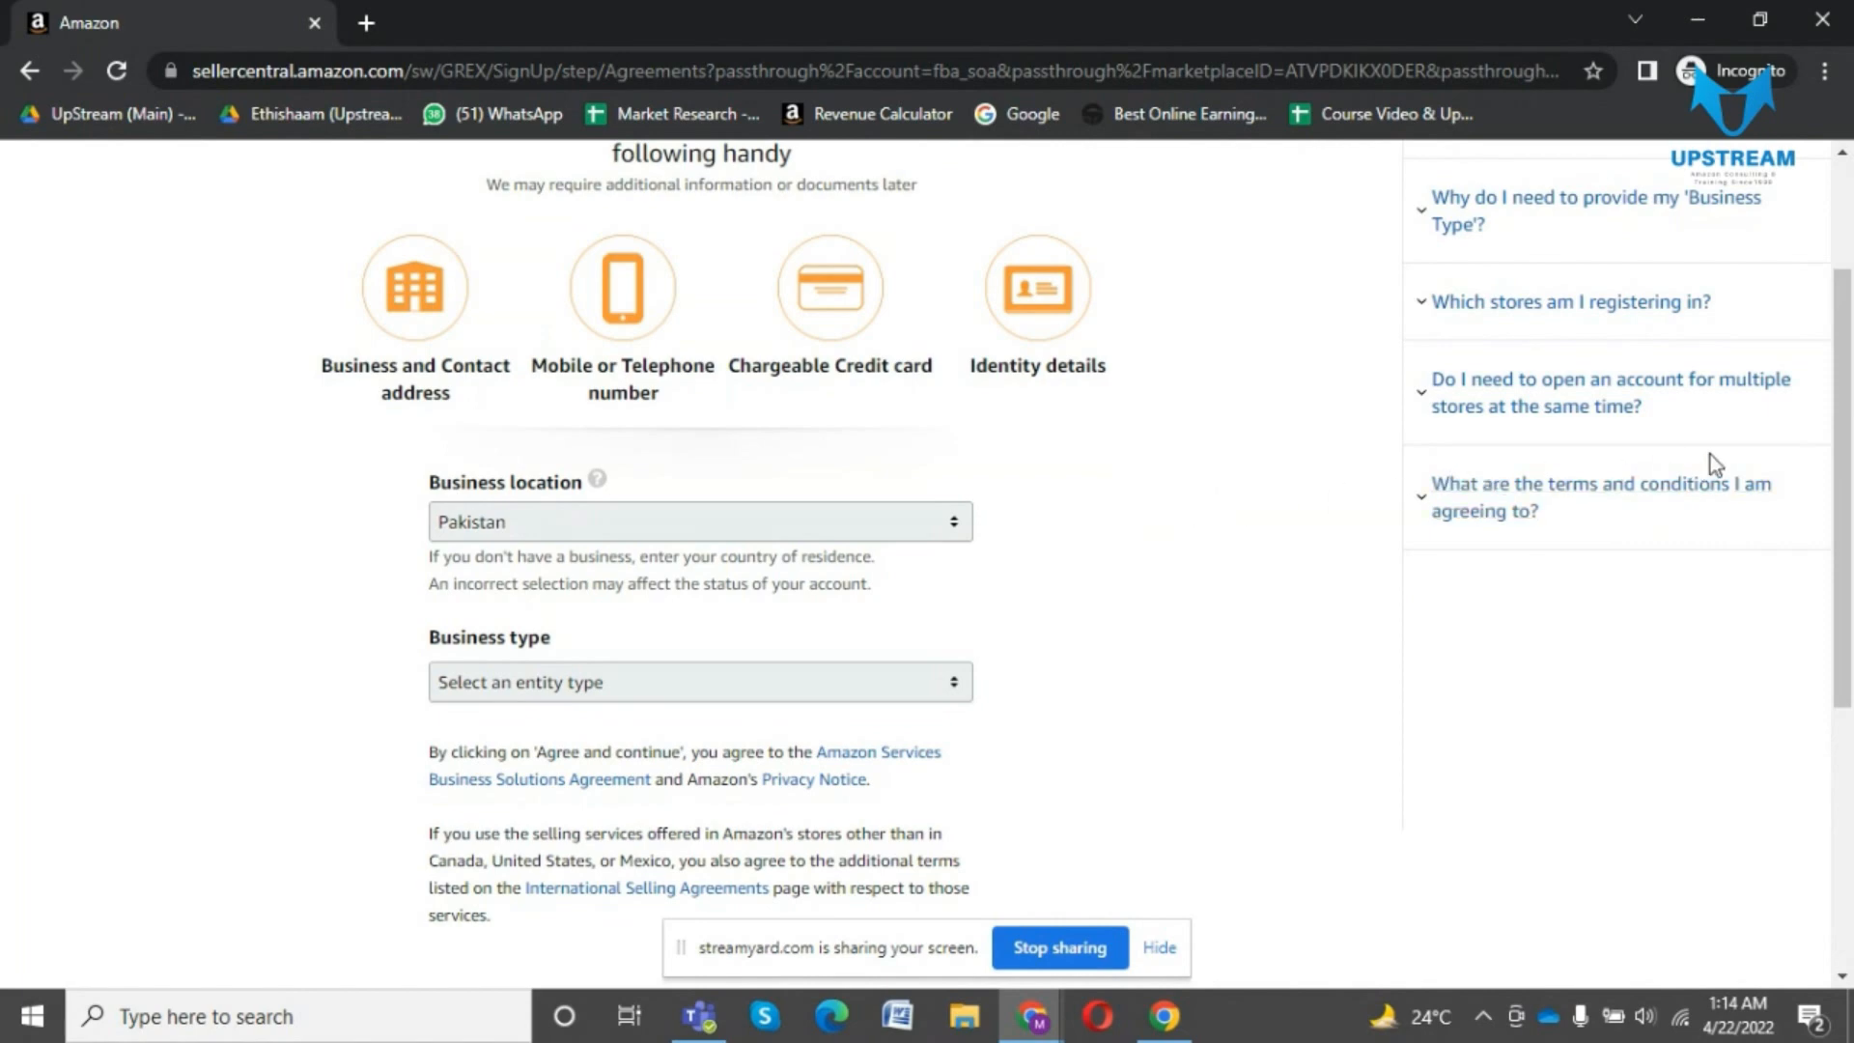
Step: Set the business type to 'None, I am an individual'
mouse_move(1849, 439)
left_mouse_down()
mouse_move(1850, 399)
mouse_move(1849, 476)
left_mouse_up()
left_click(929, 614)
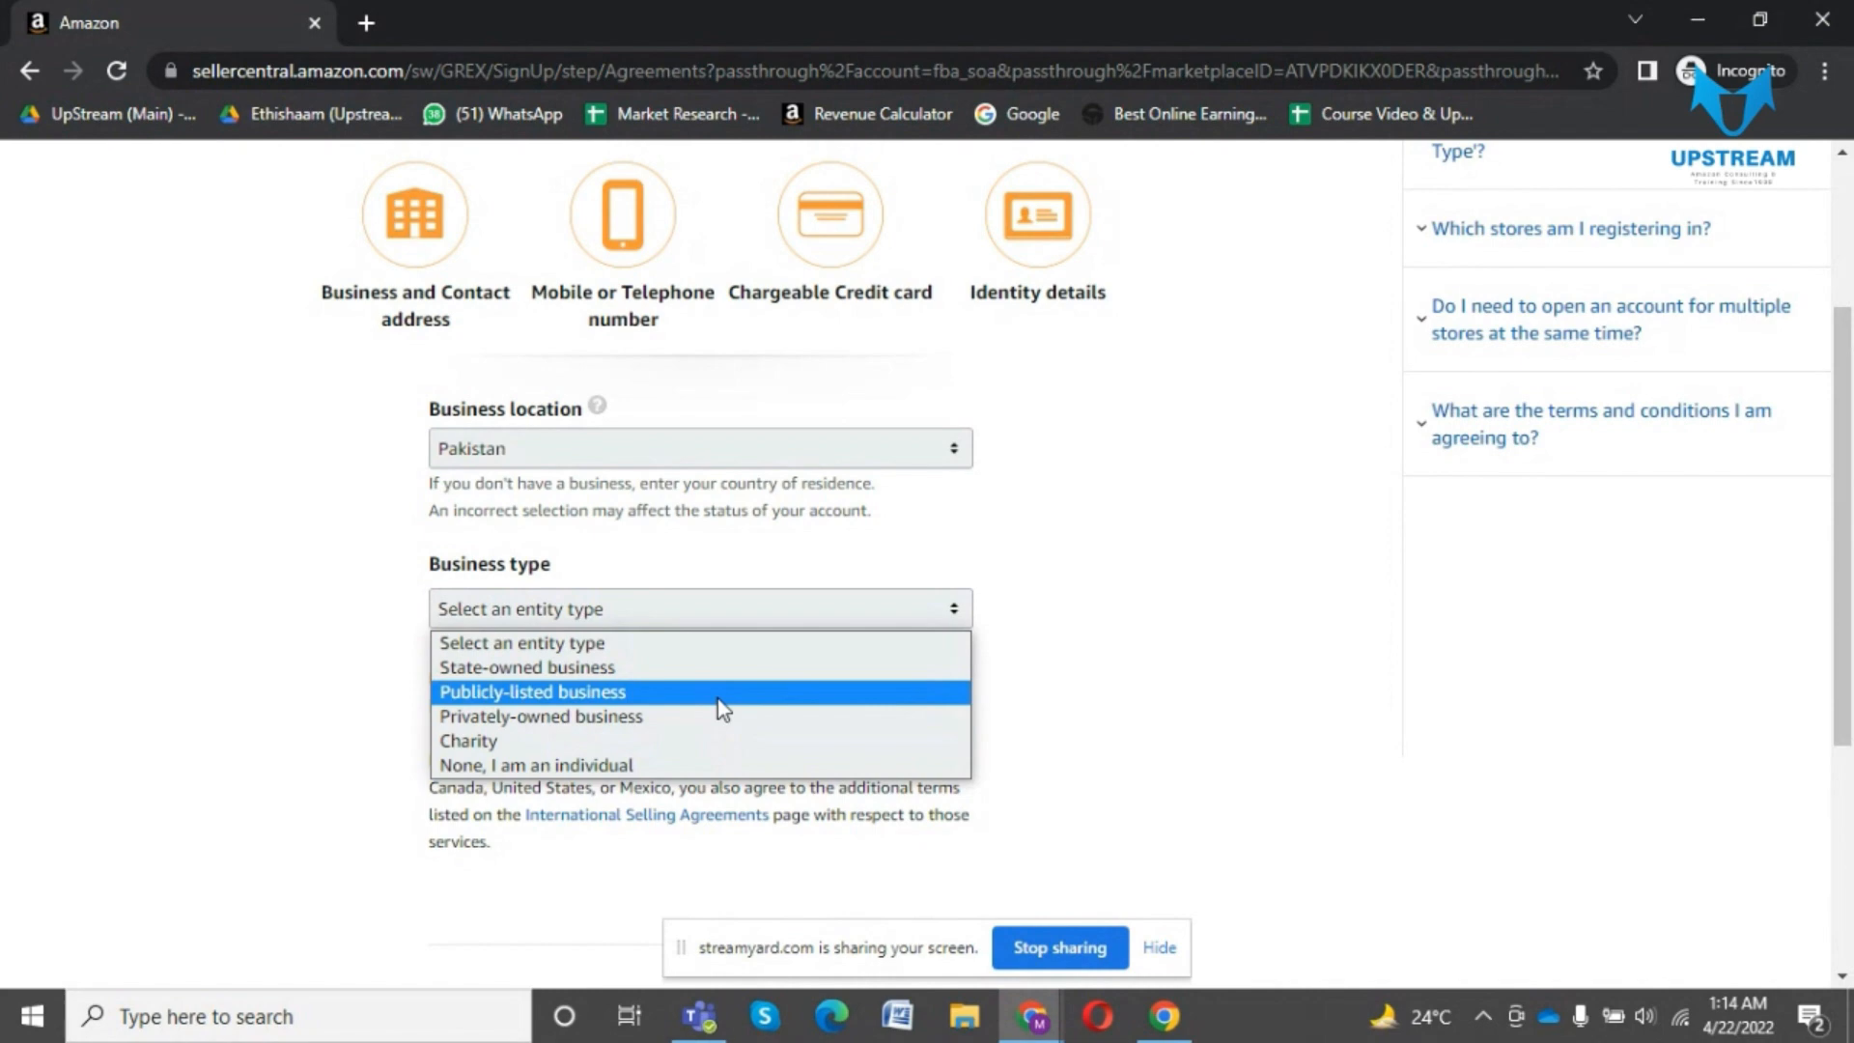
left_click(702, 766)
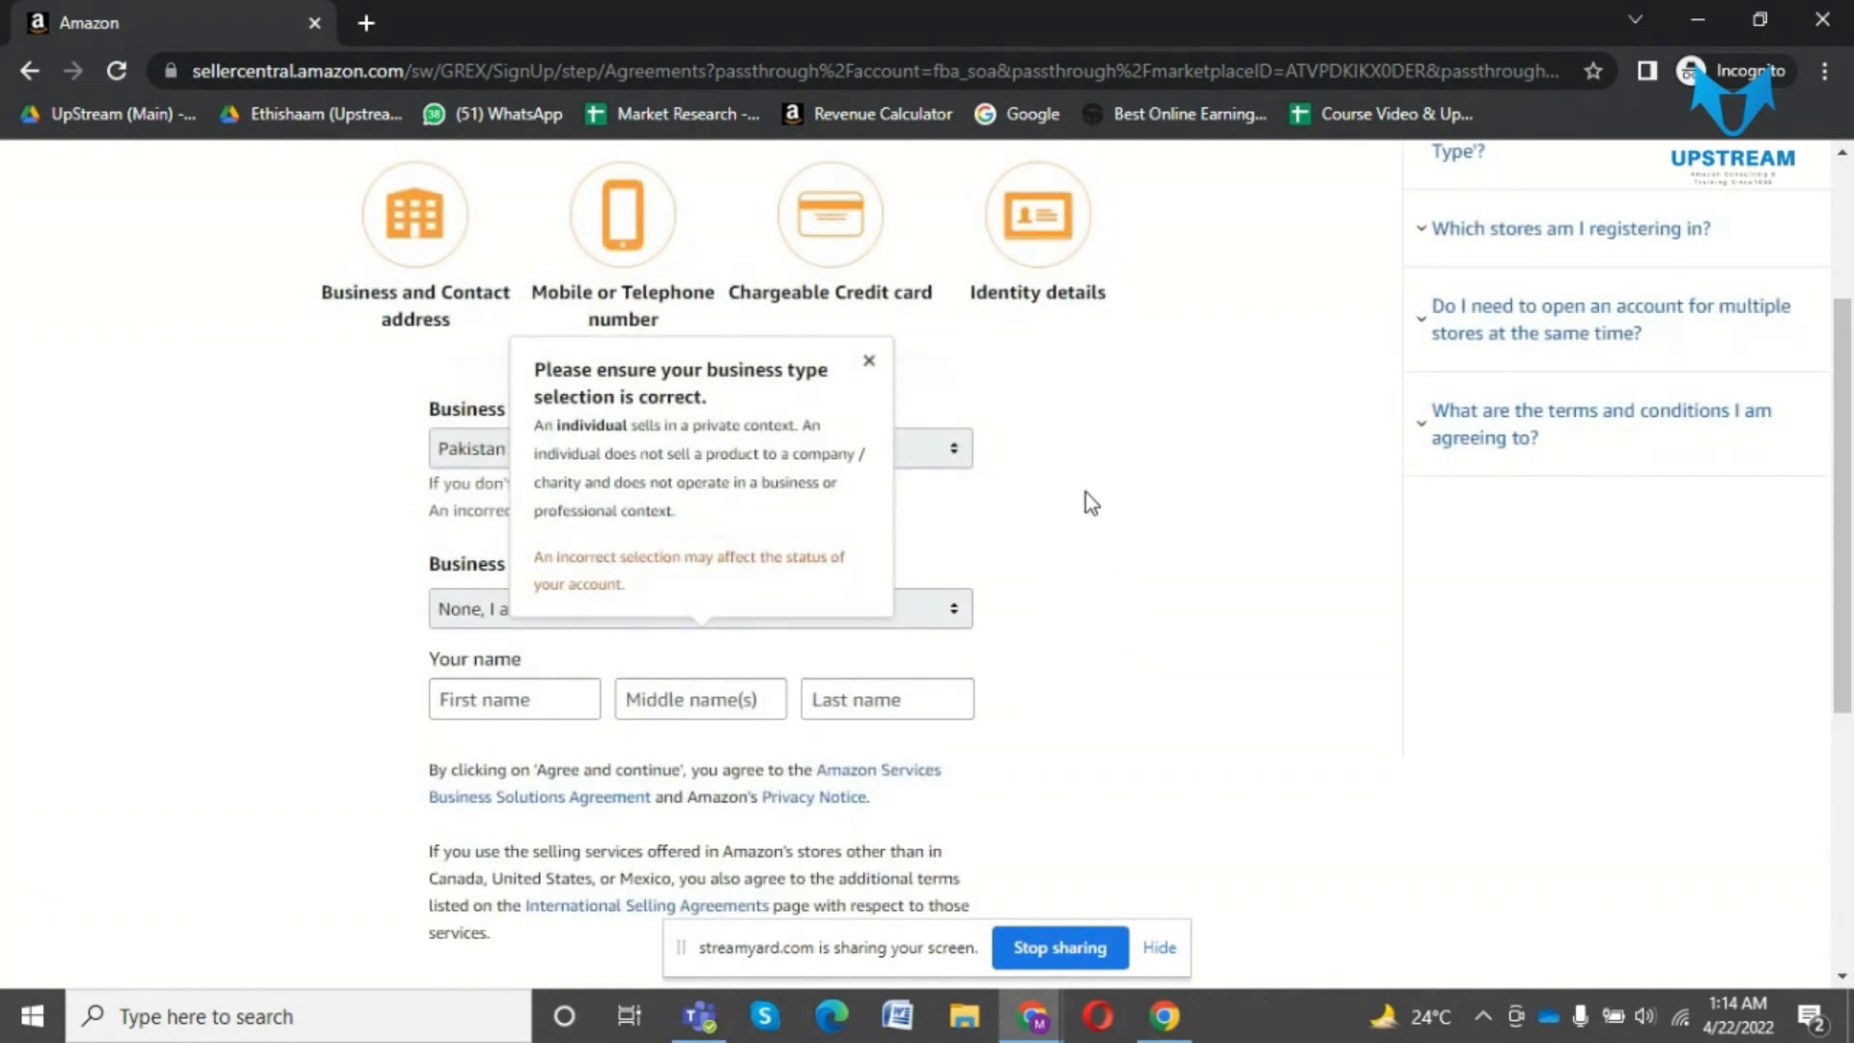
left_click(868, 363)
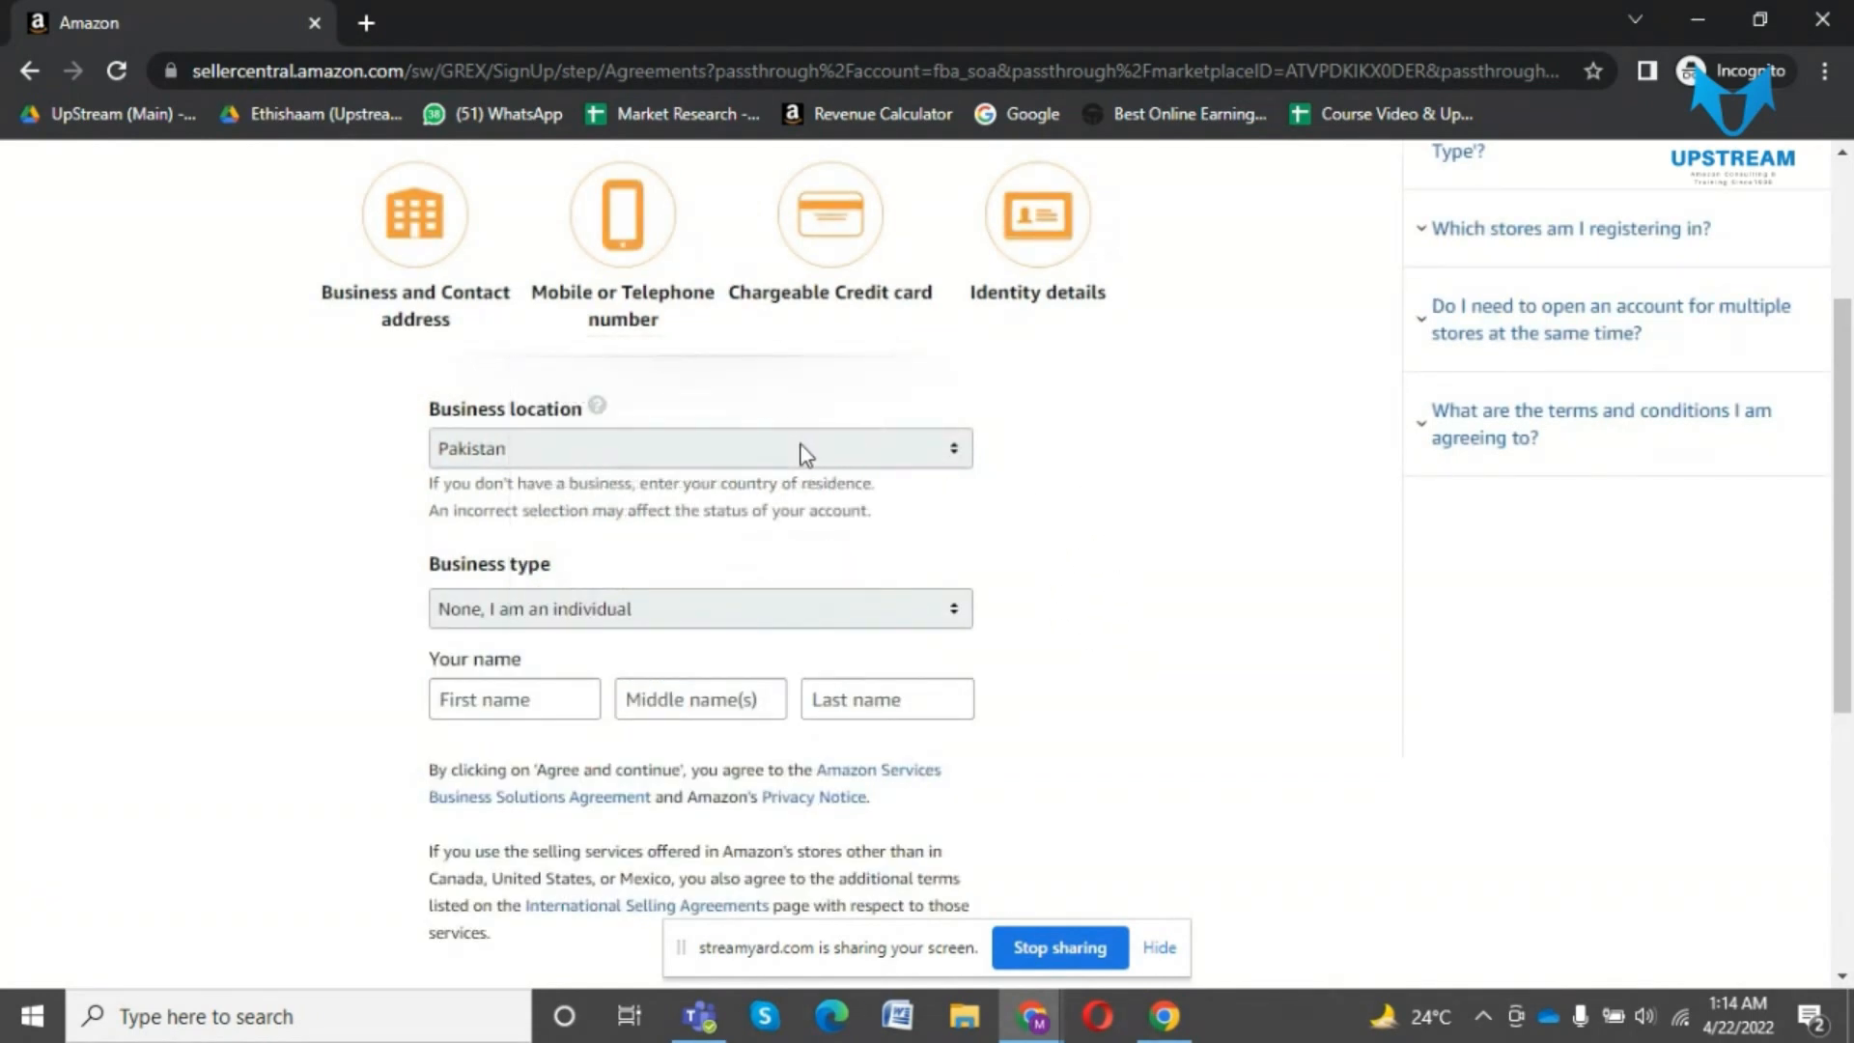
left_click(792, 450)
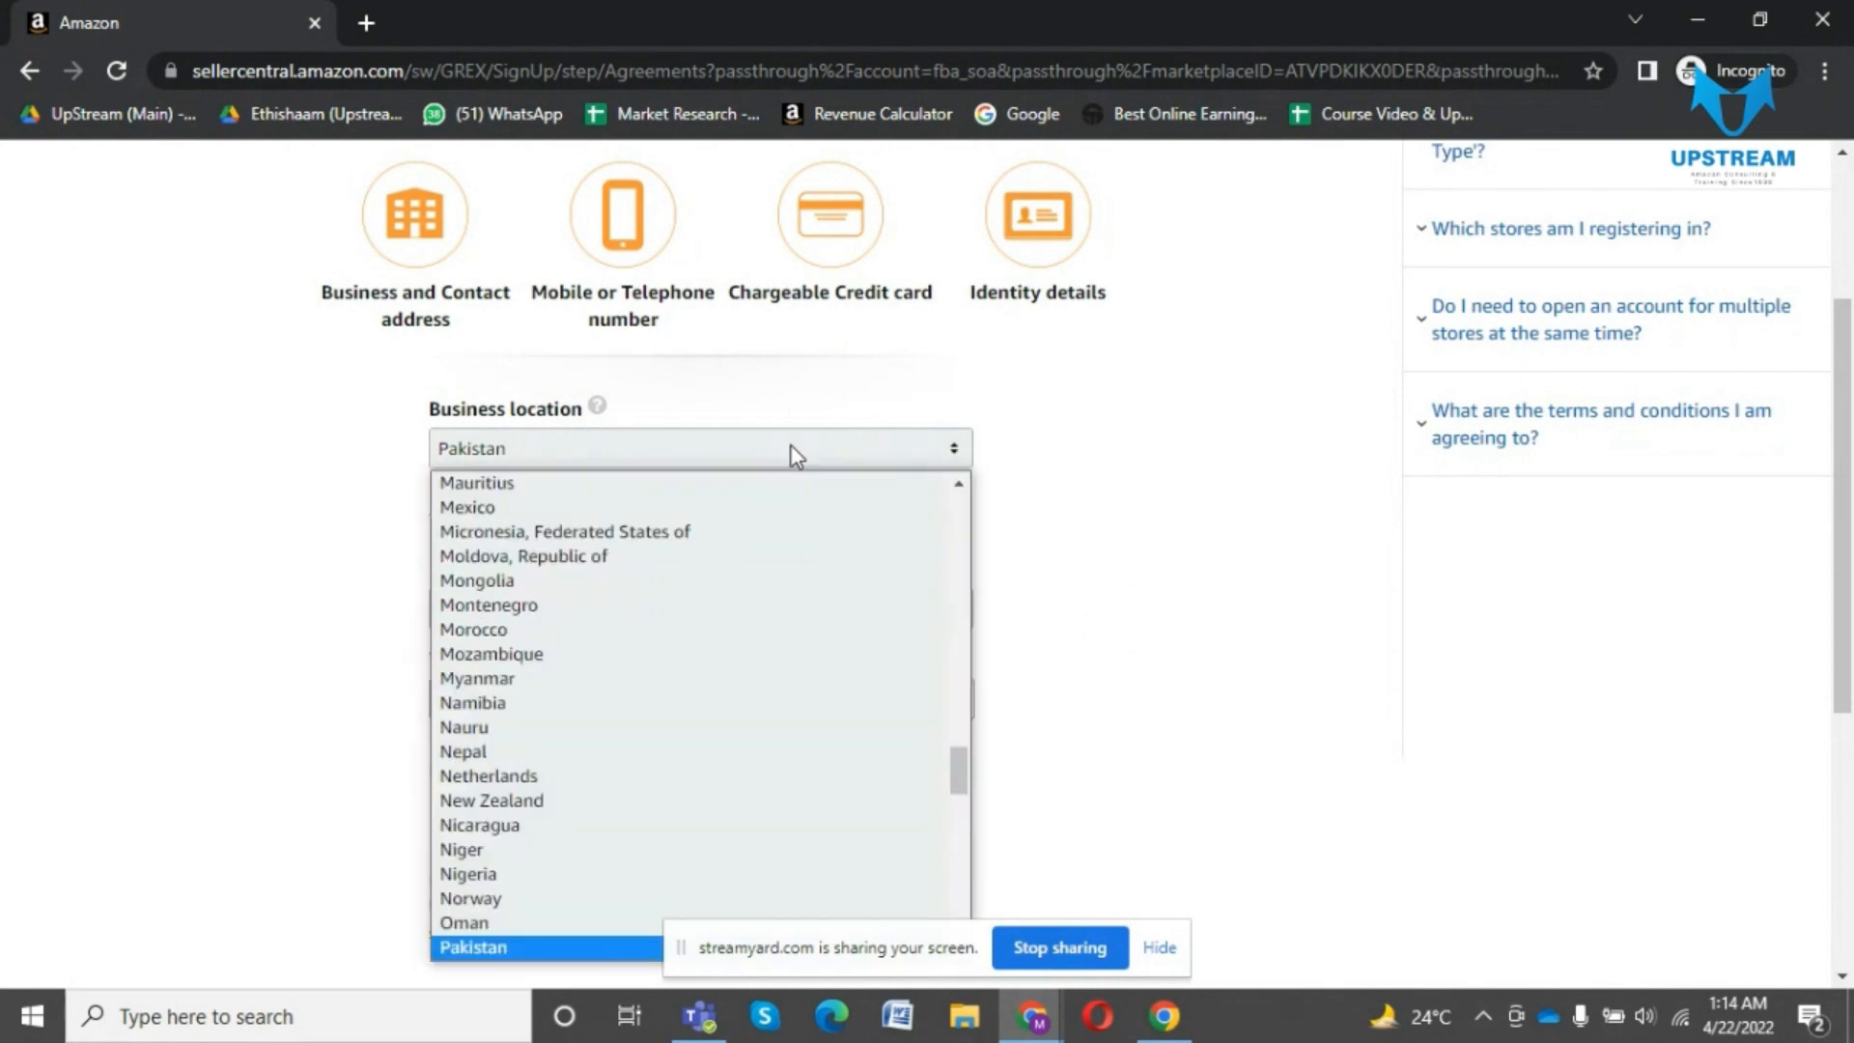
left_click(1074, 431)
left_click(809, 601)
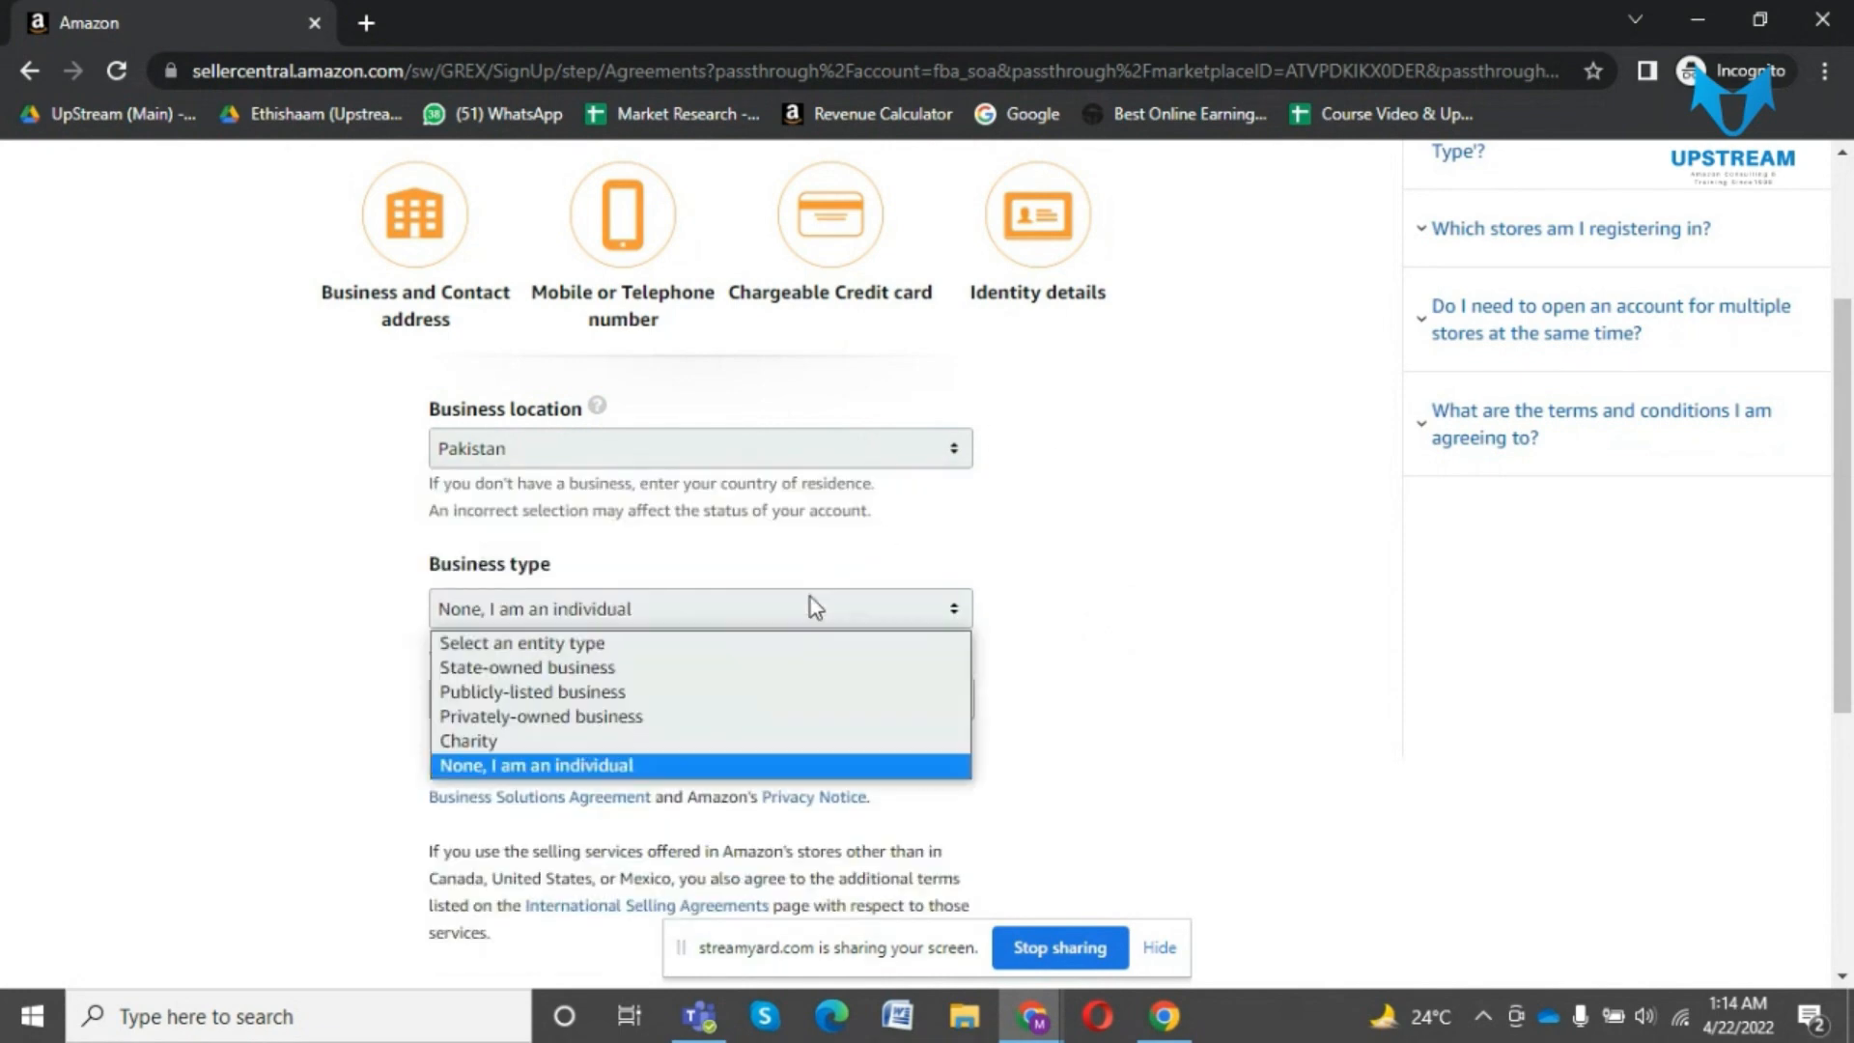
left_click(809, 597)
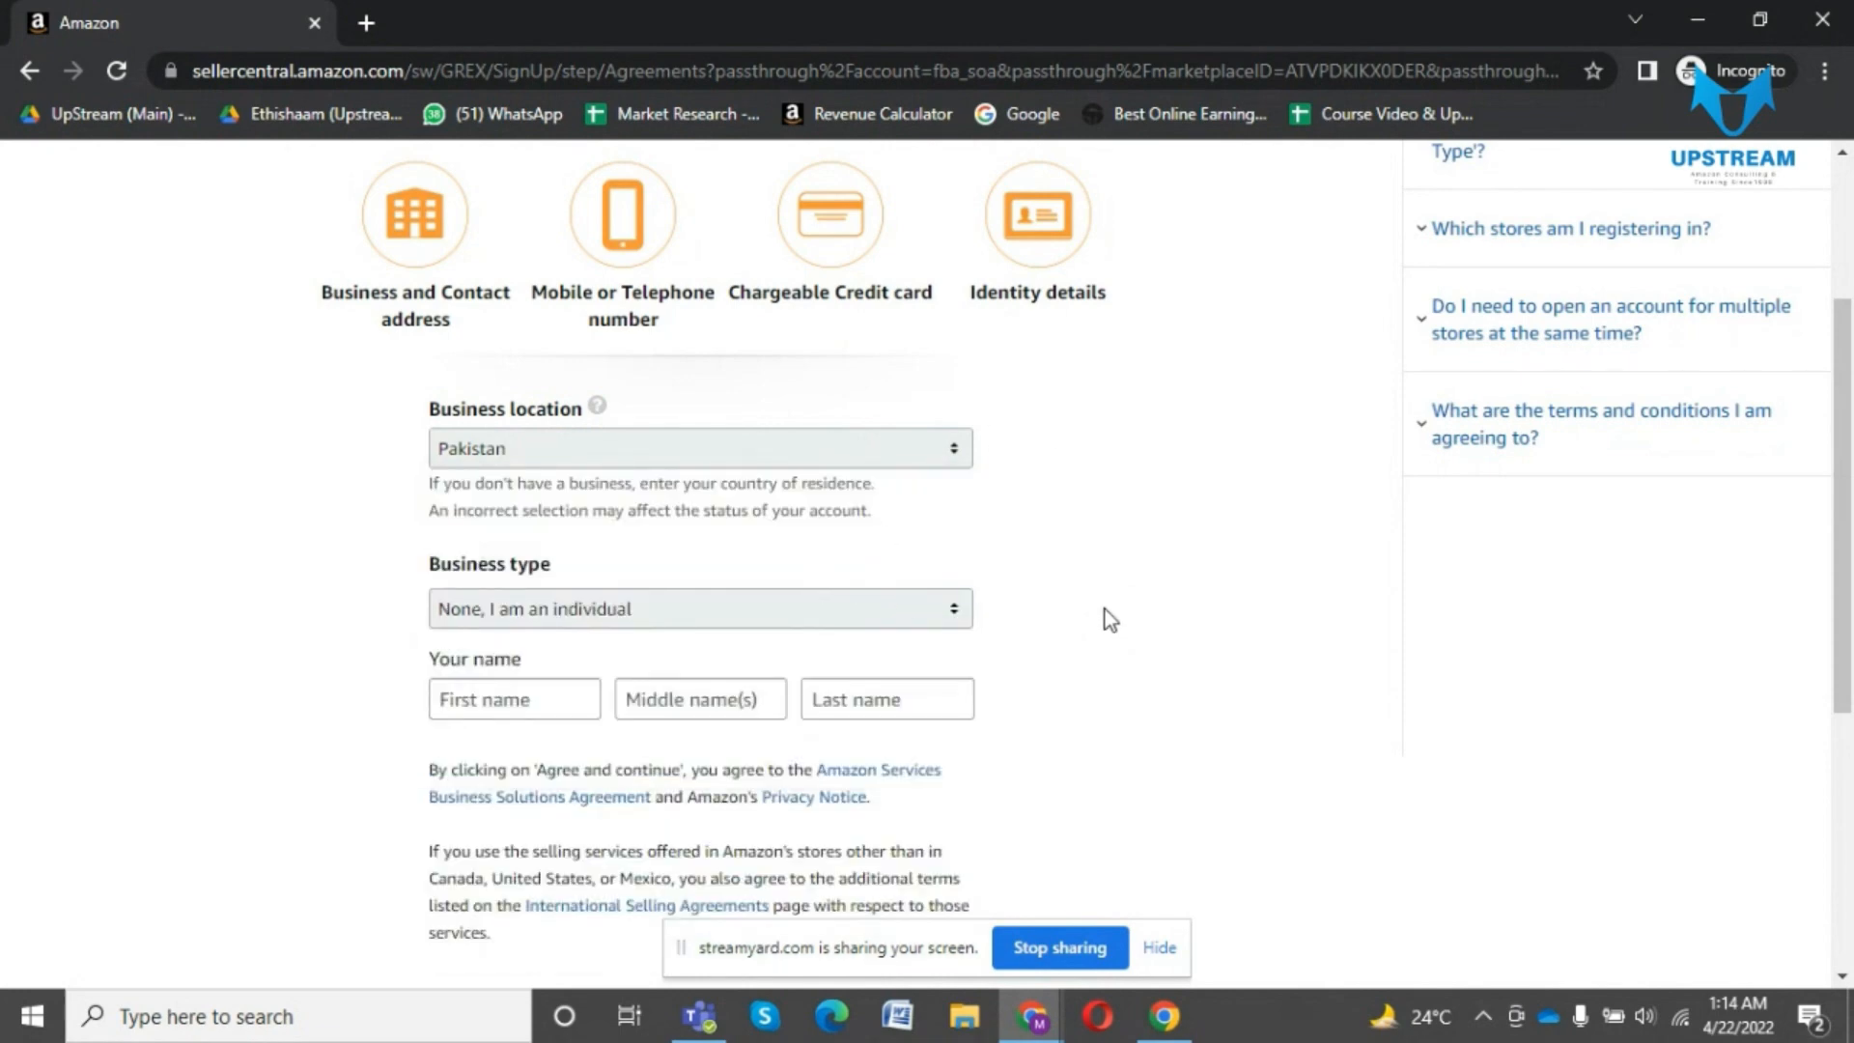
Step: Autofill the seller's first, middle and last name, then agree and continue
left_click(502, 701)
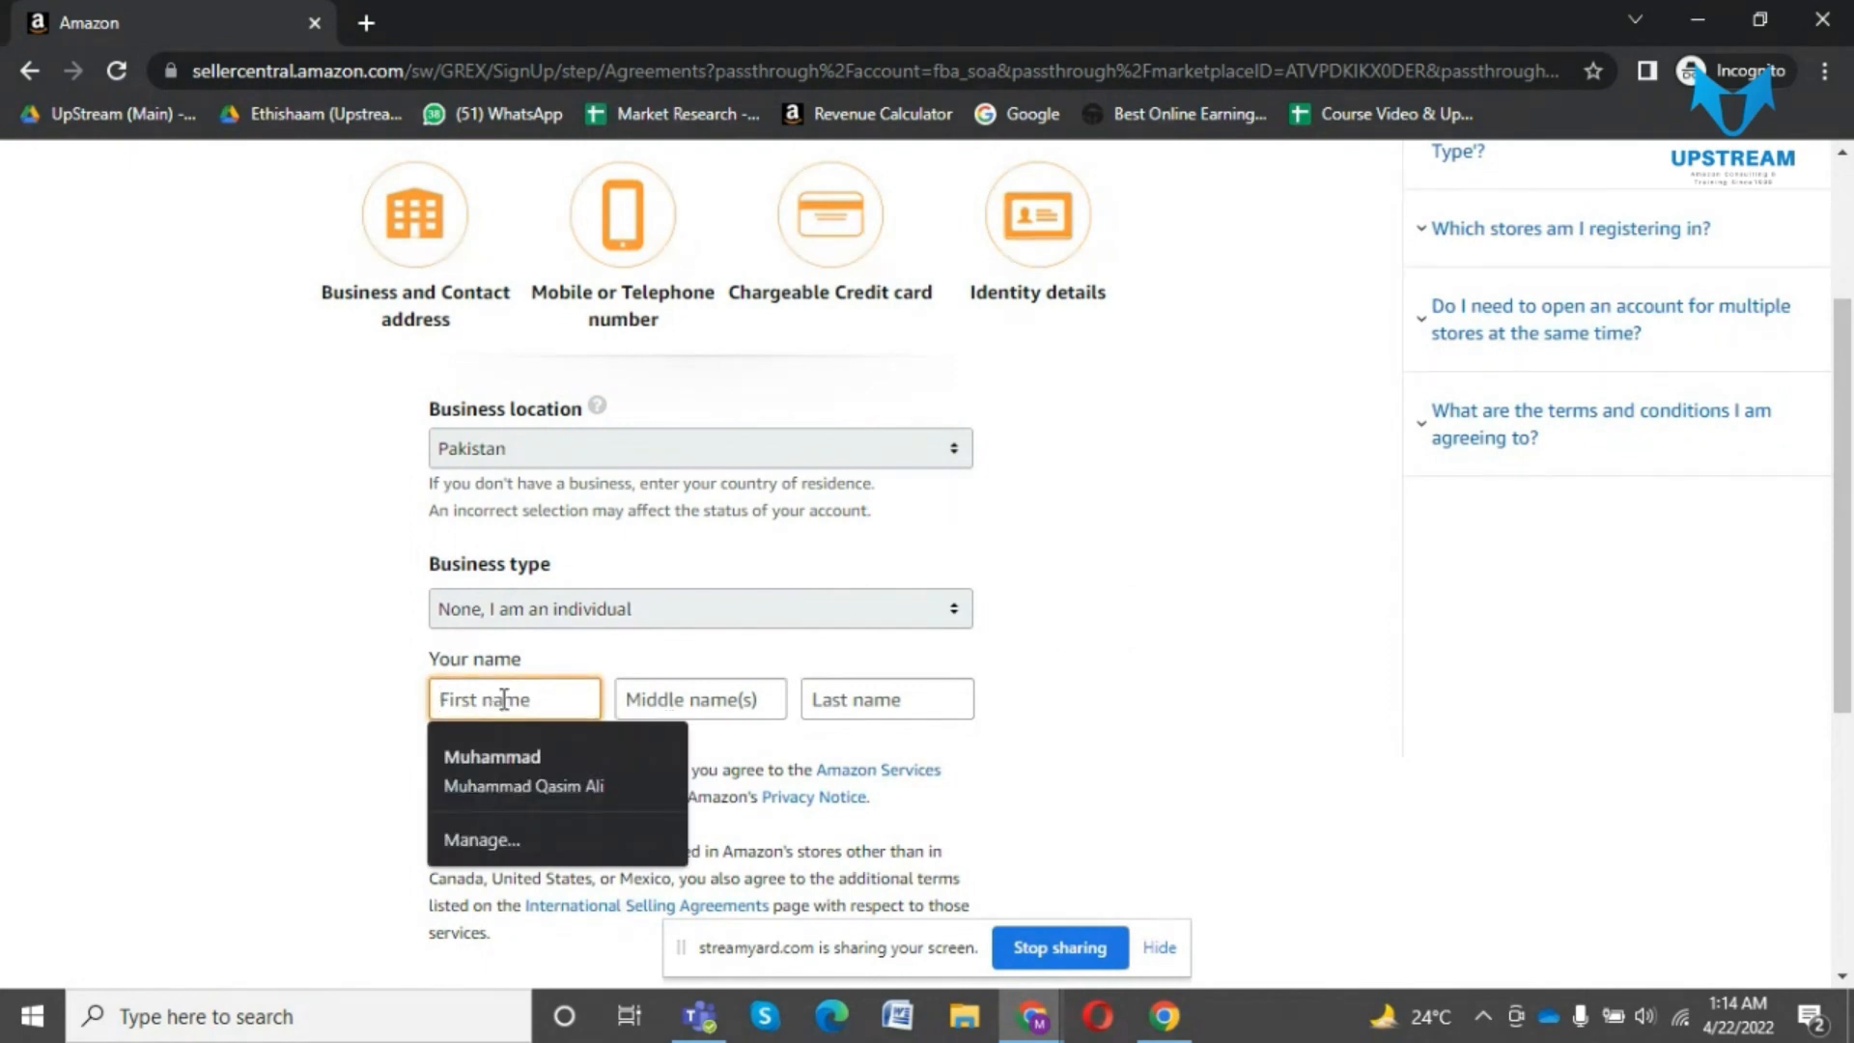
left_click(543, 755)
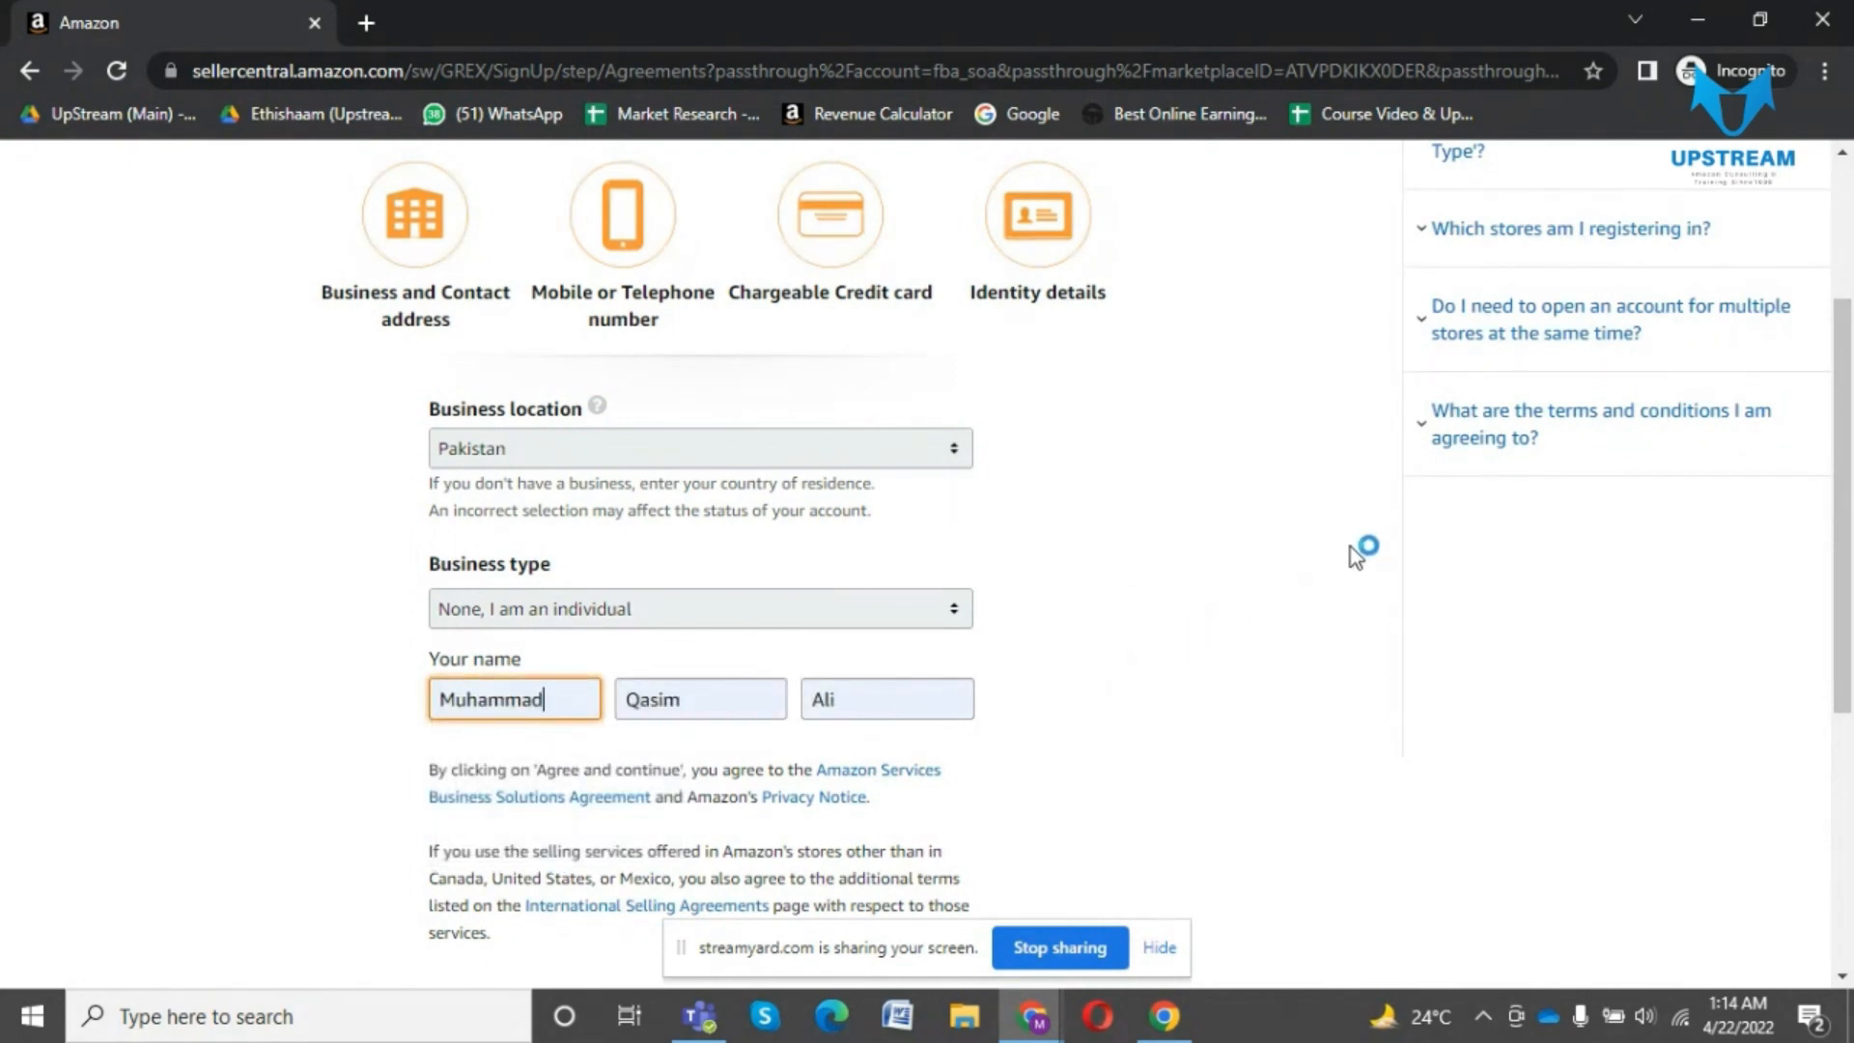
left_click_drag(1837, 464, 1841, 609)
left_click(769, 821)
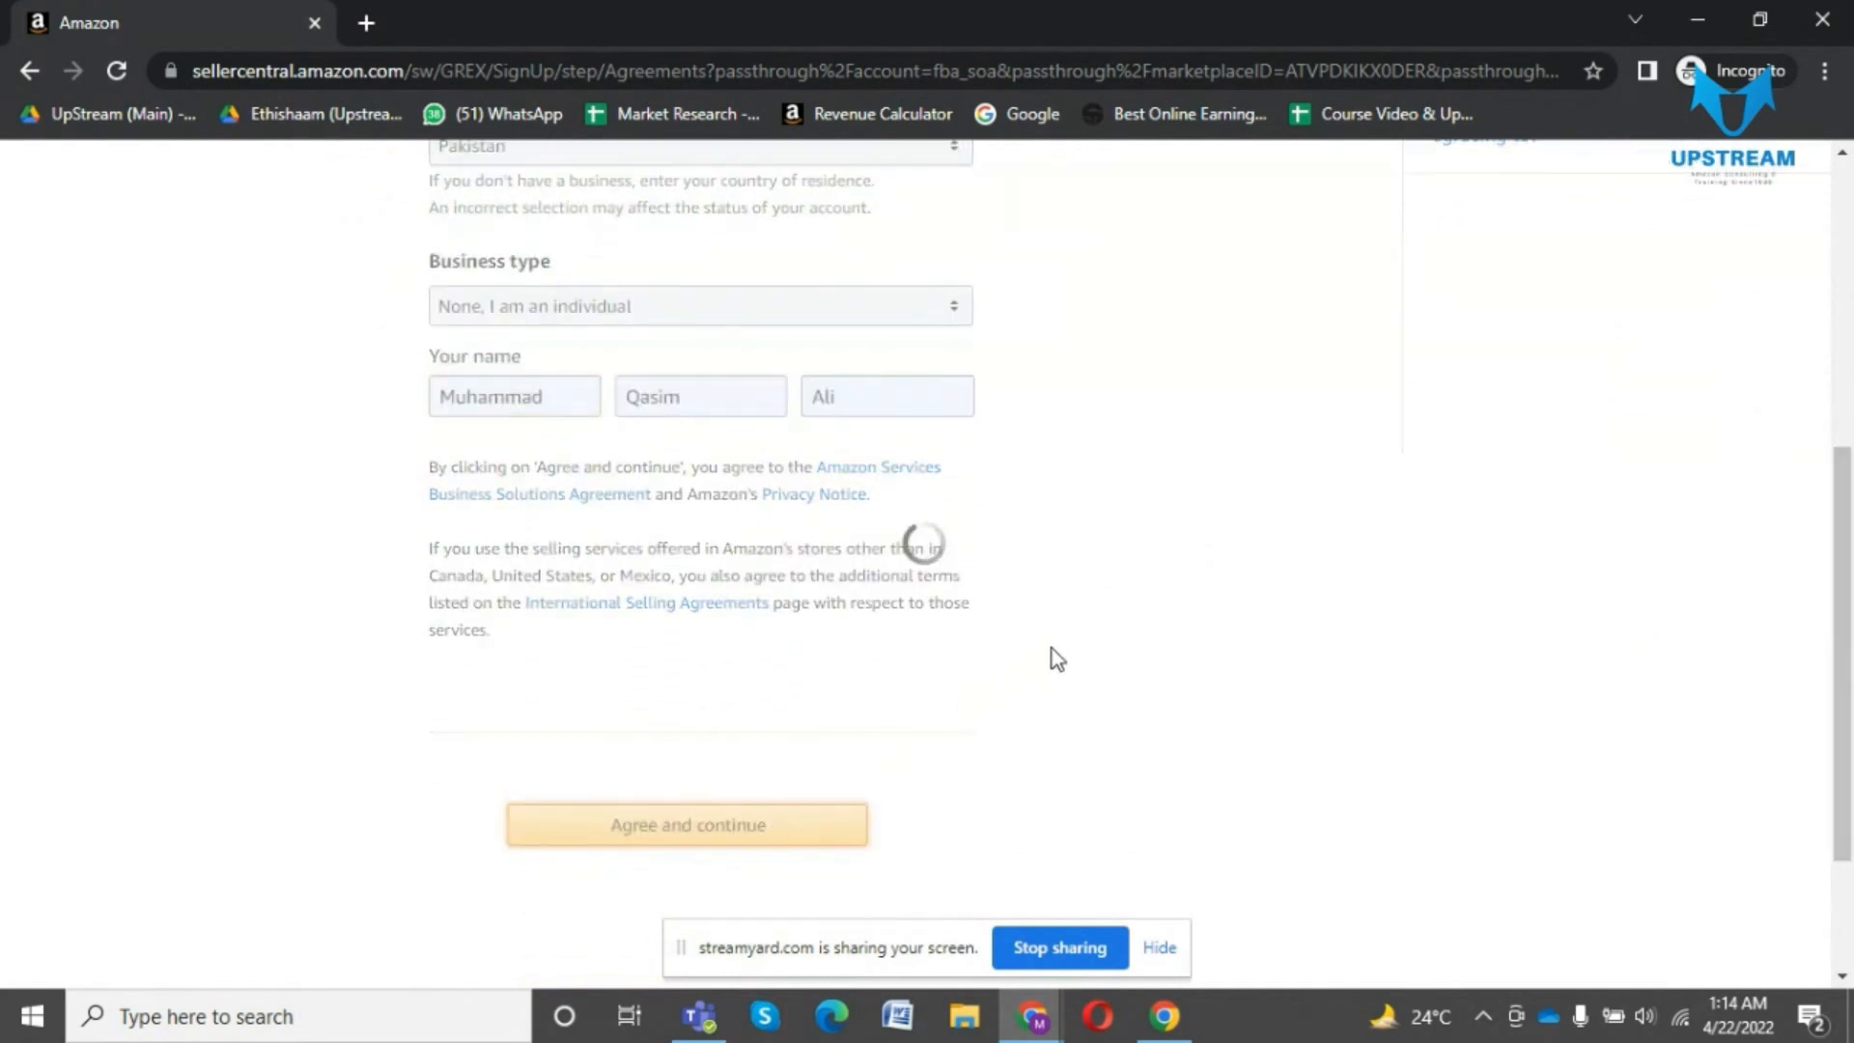
Step: Set both country of citizenship and country of birth to Pakistan
left_click(609, 538)
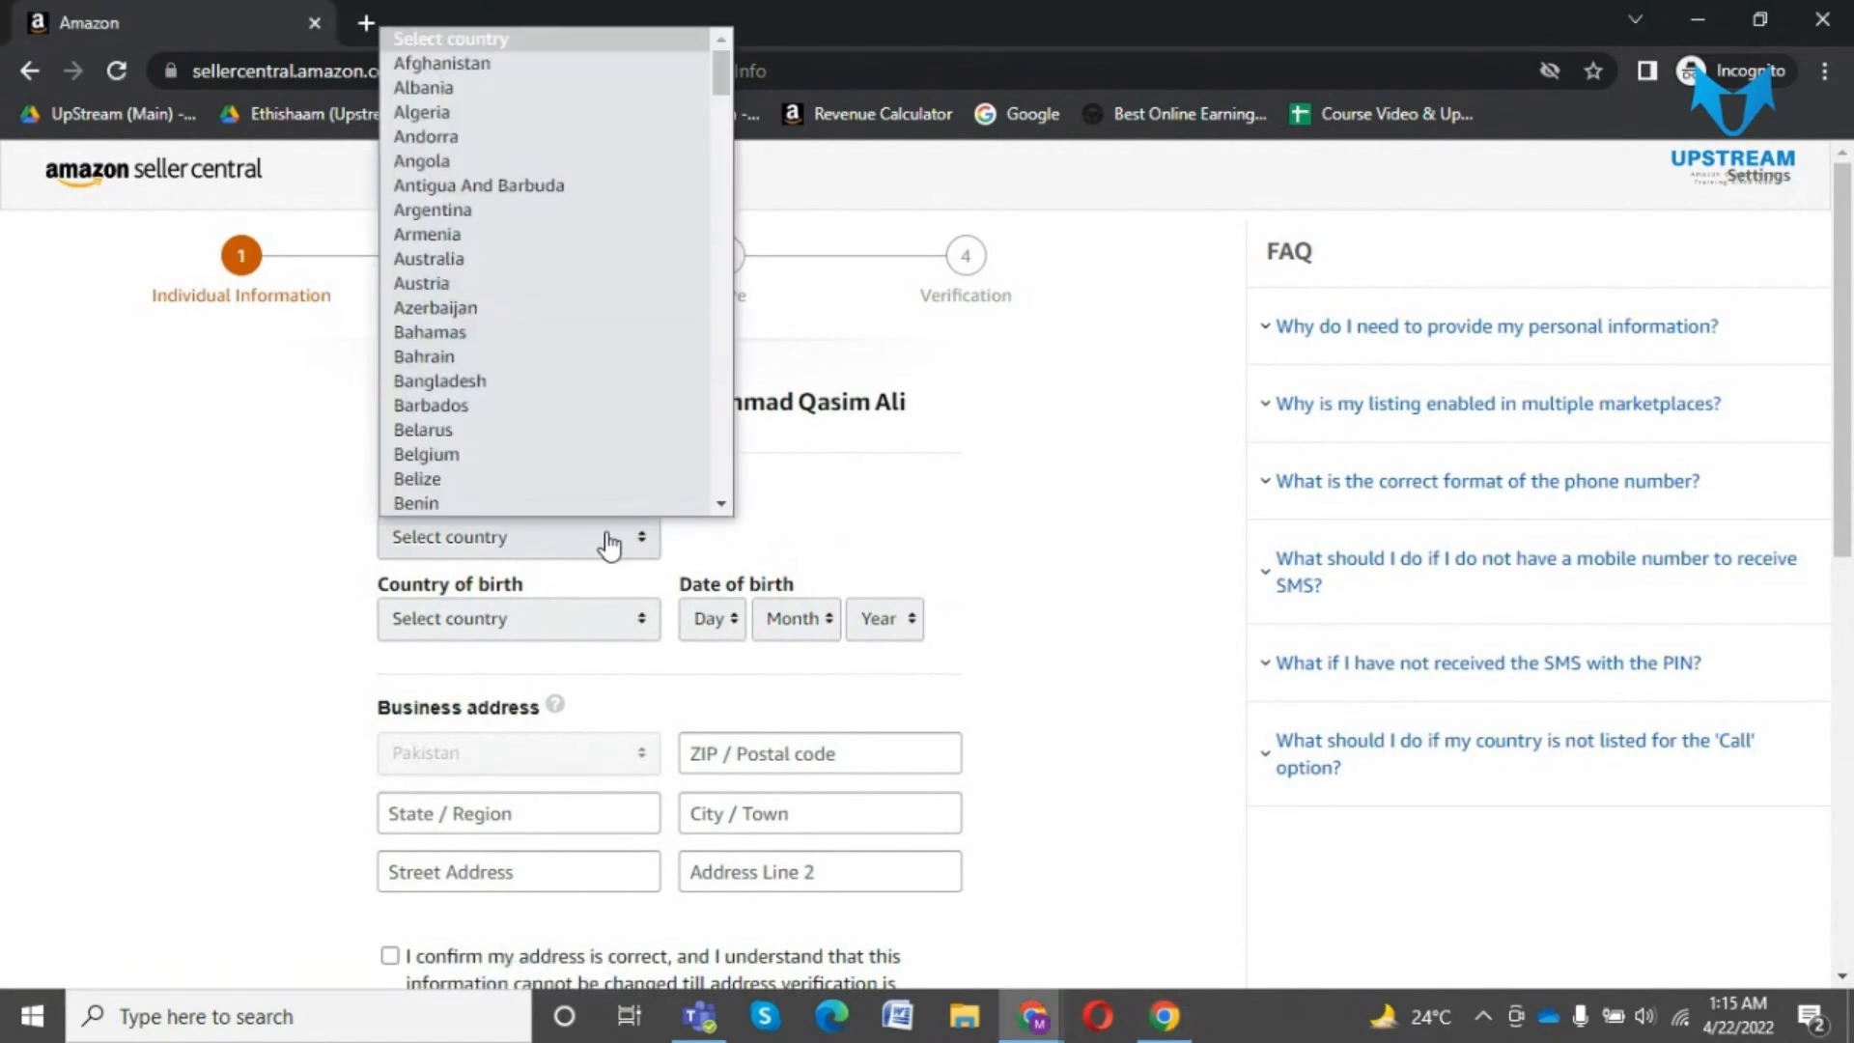
key("p")
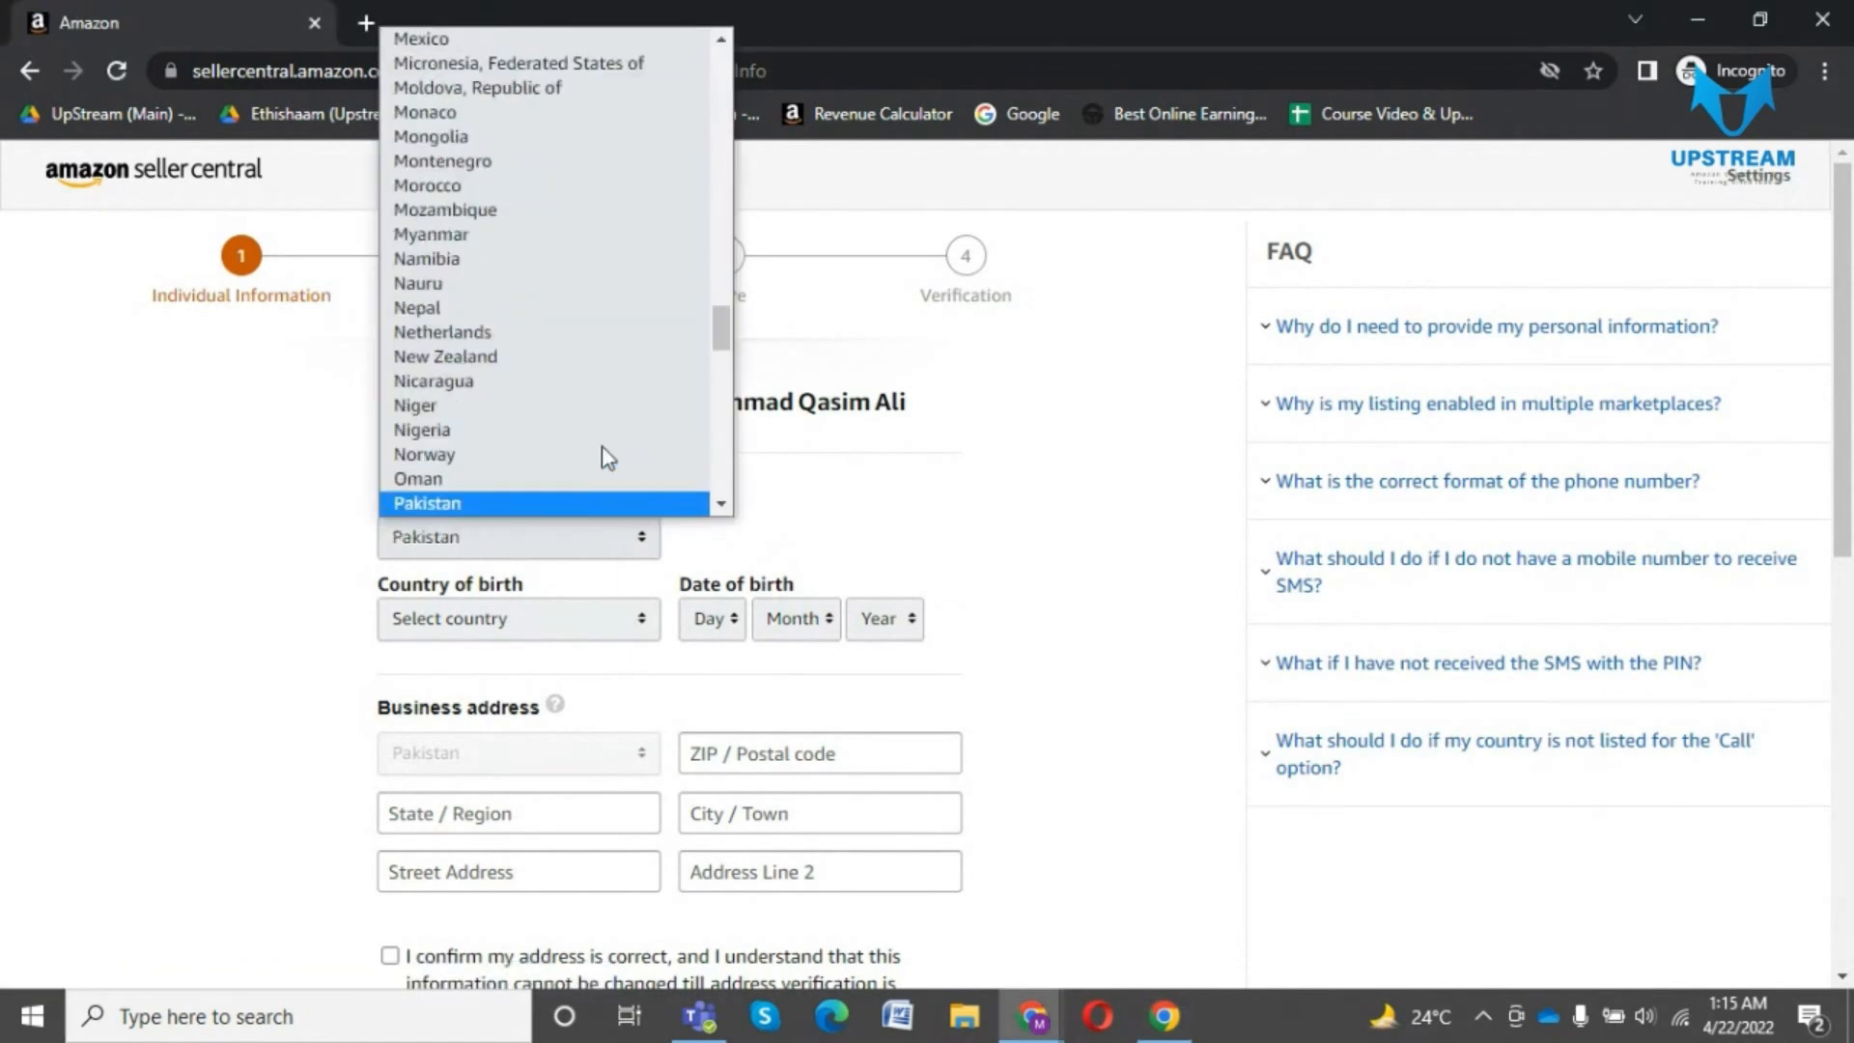
left_click(599, 503)
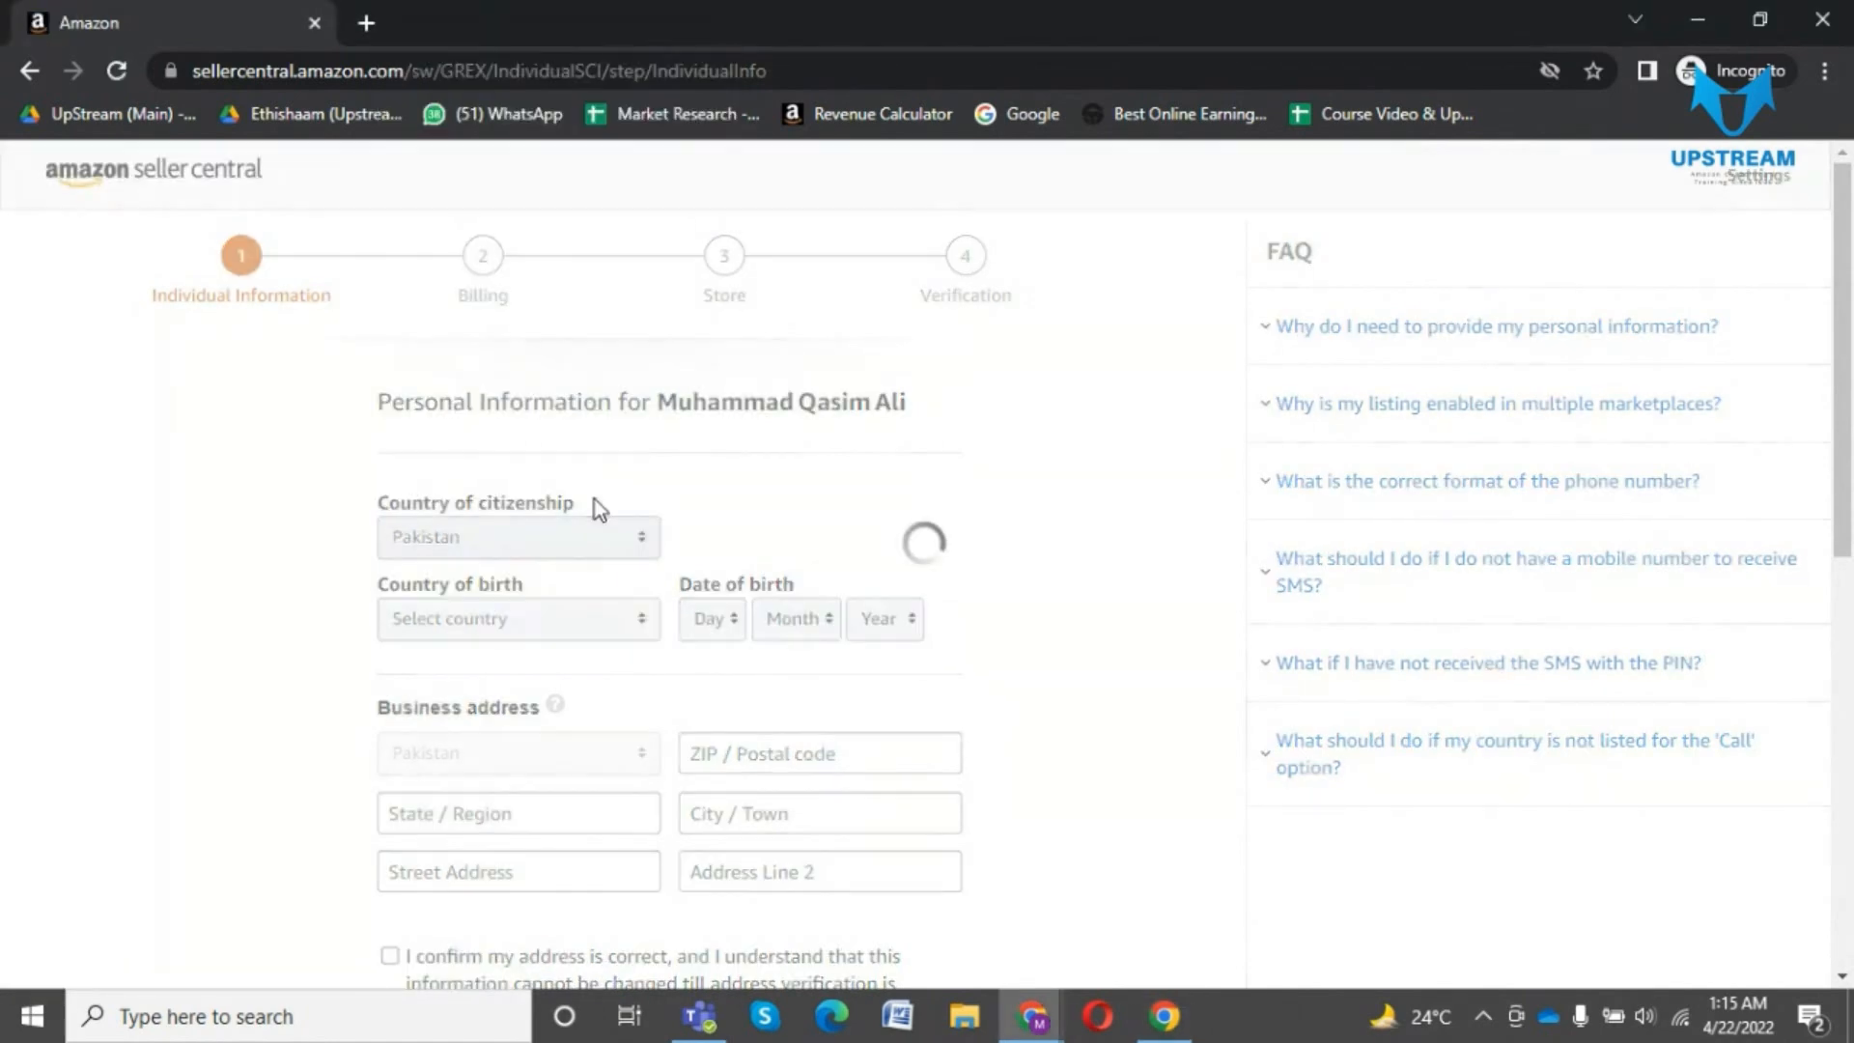
left_click(620, 625)
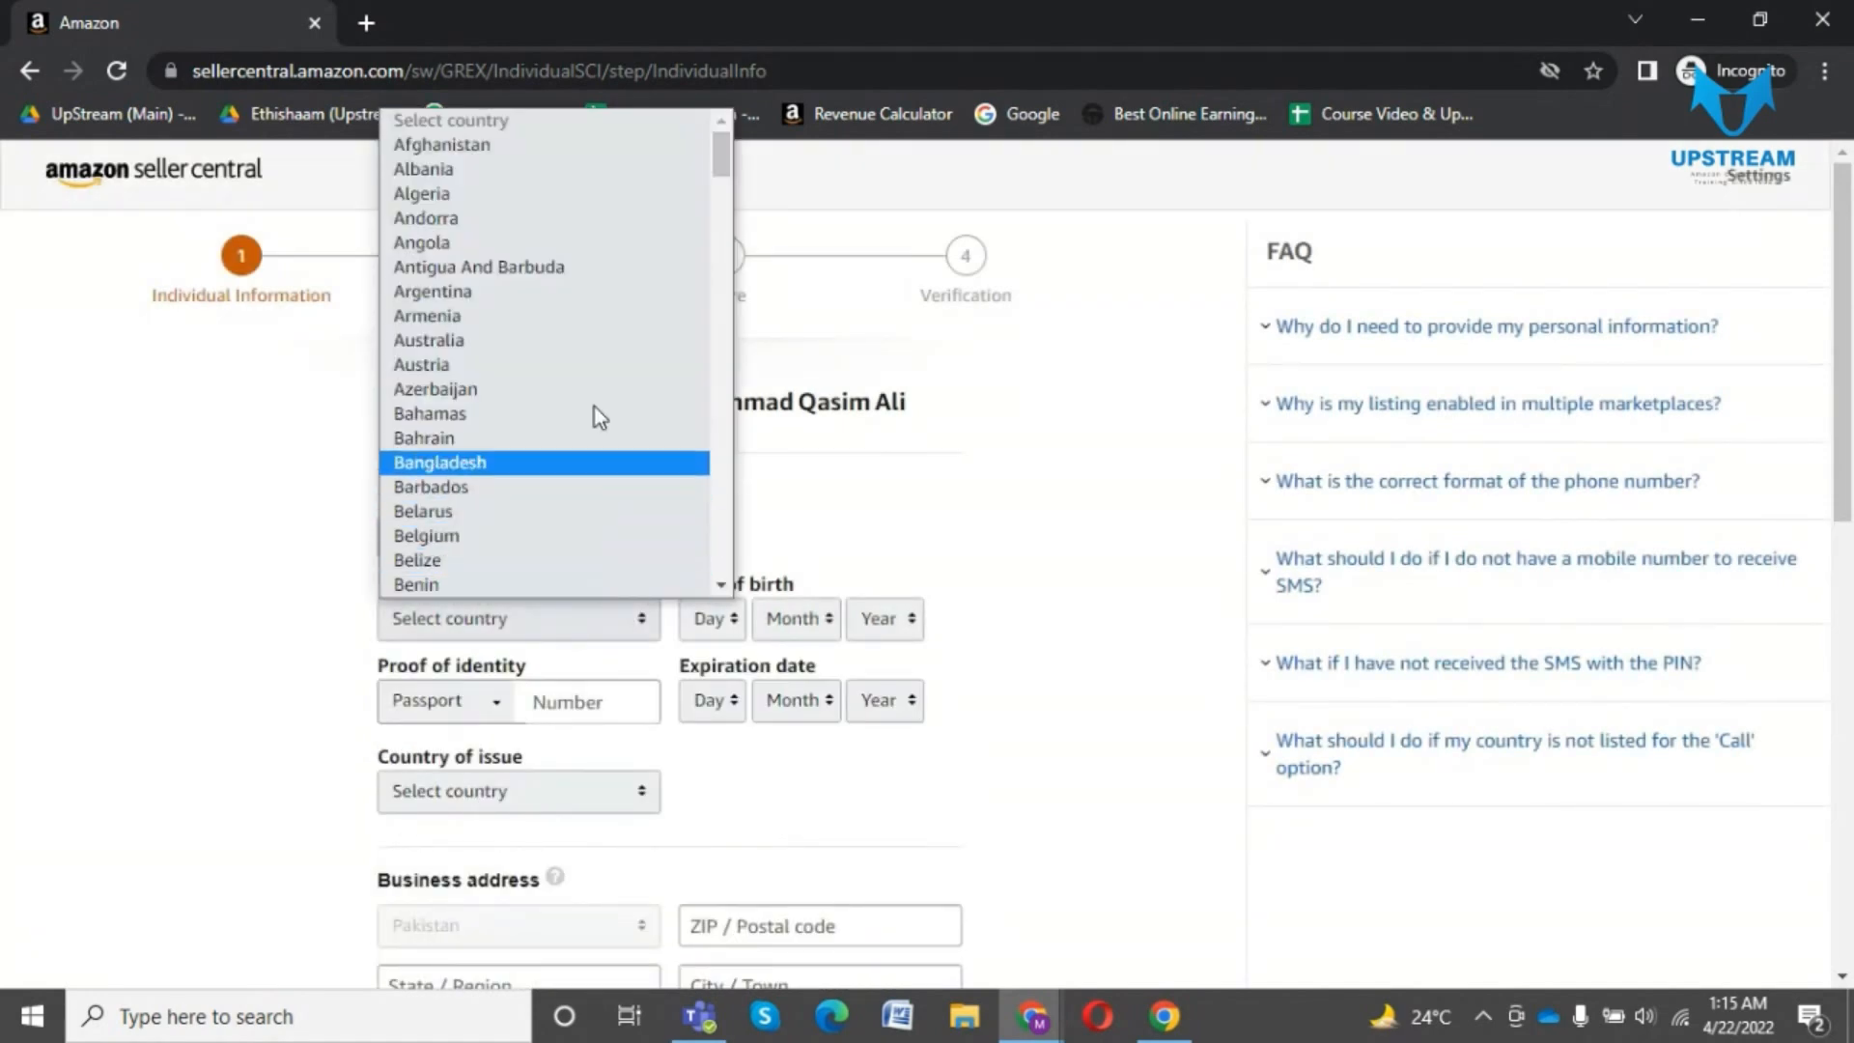
left_click(832, 483)
left_click(628, 620)
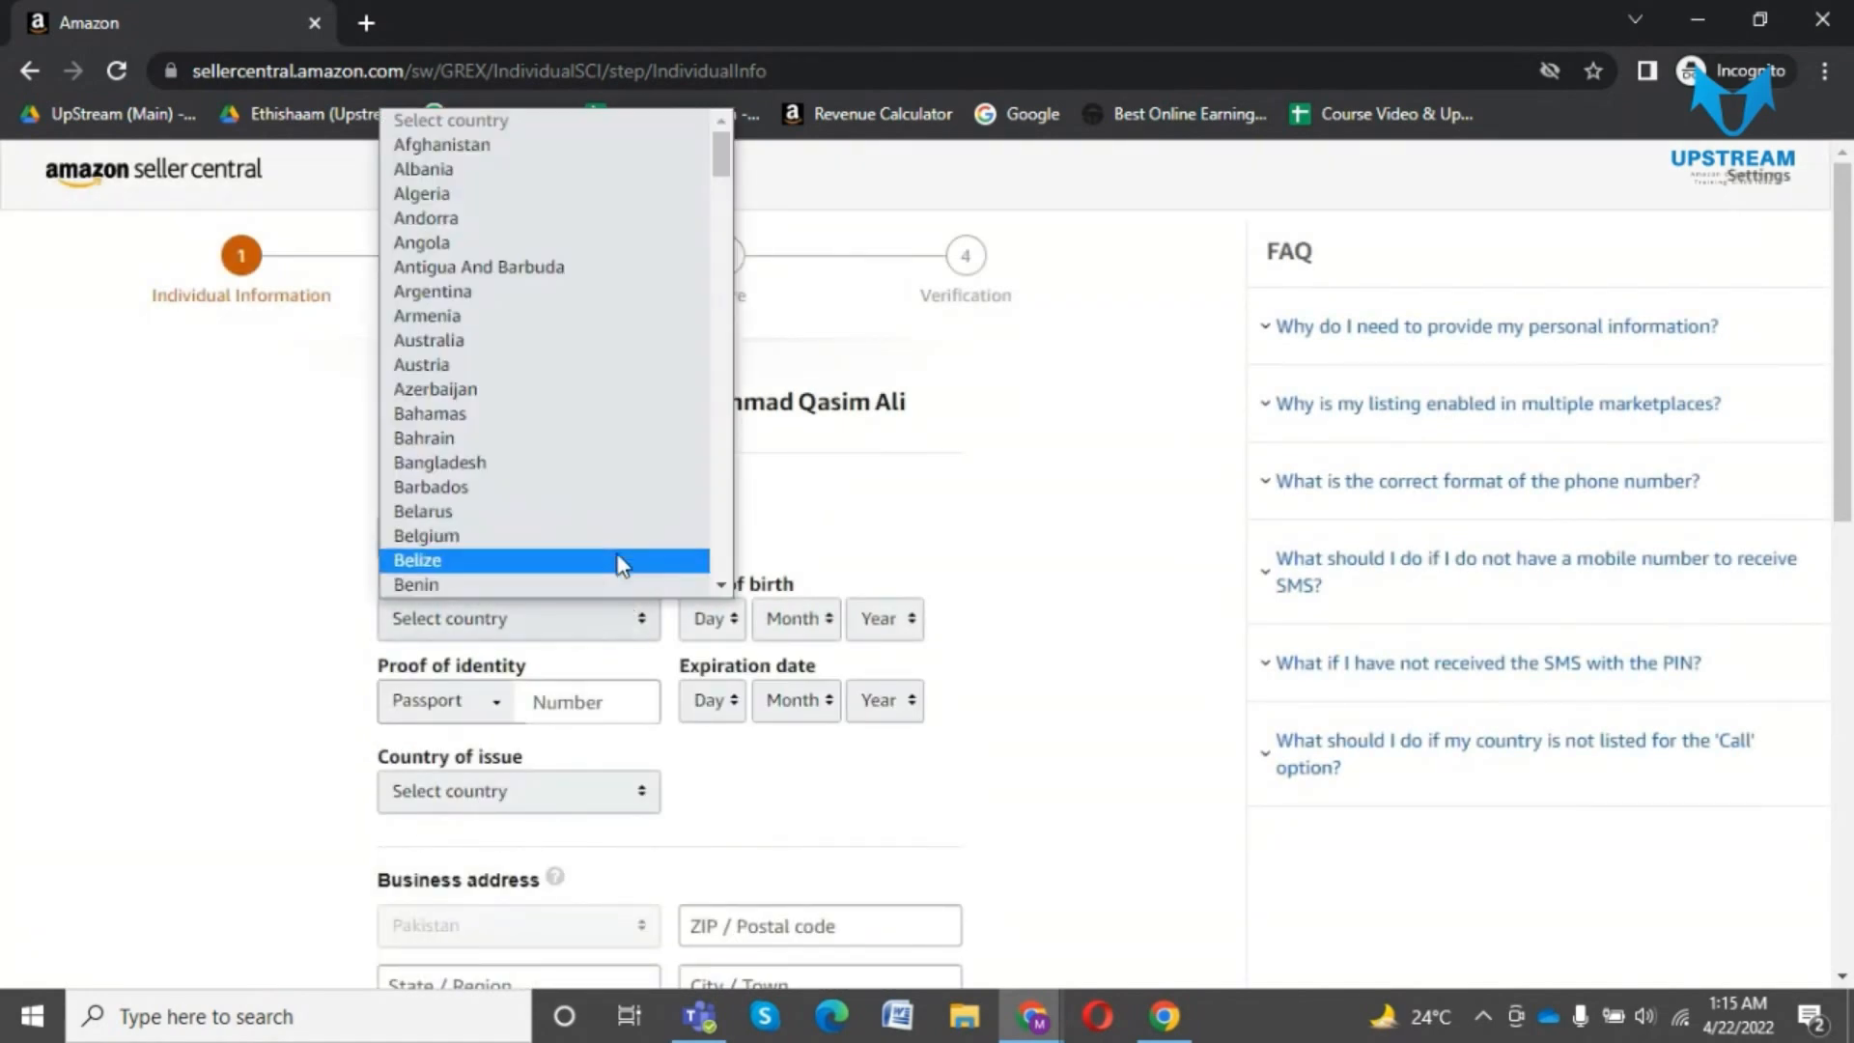
key("p")
left_click(605, 578)
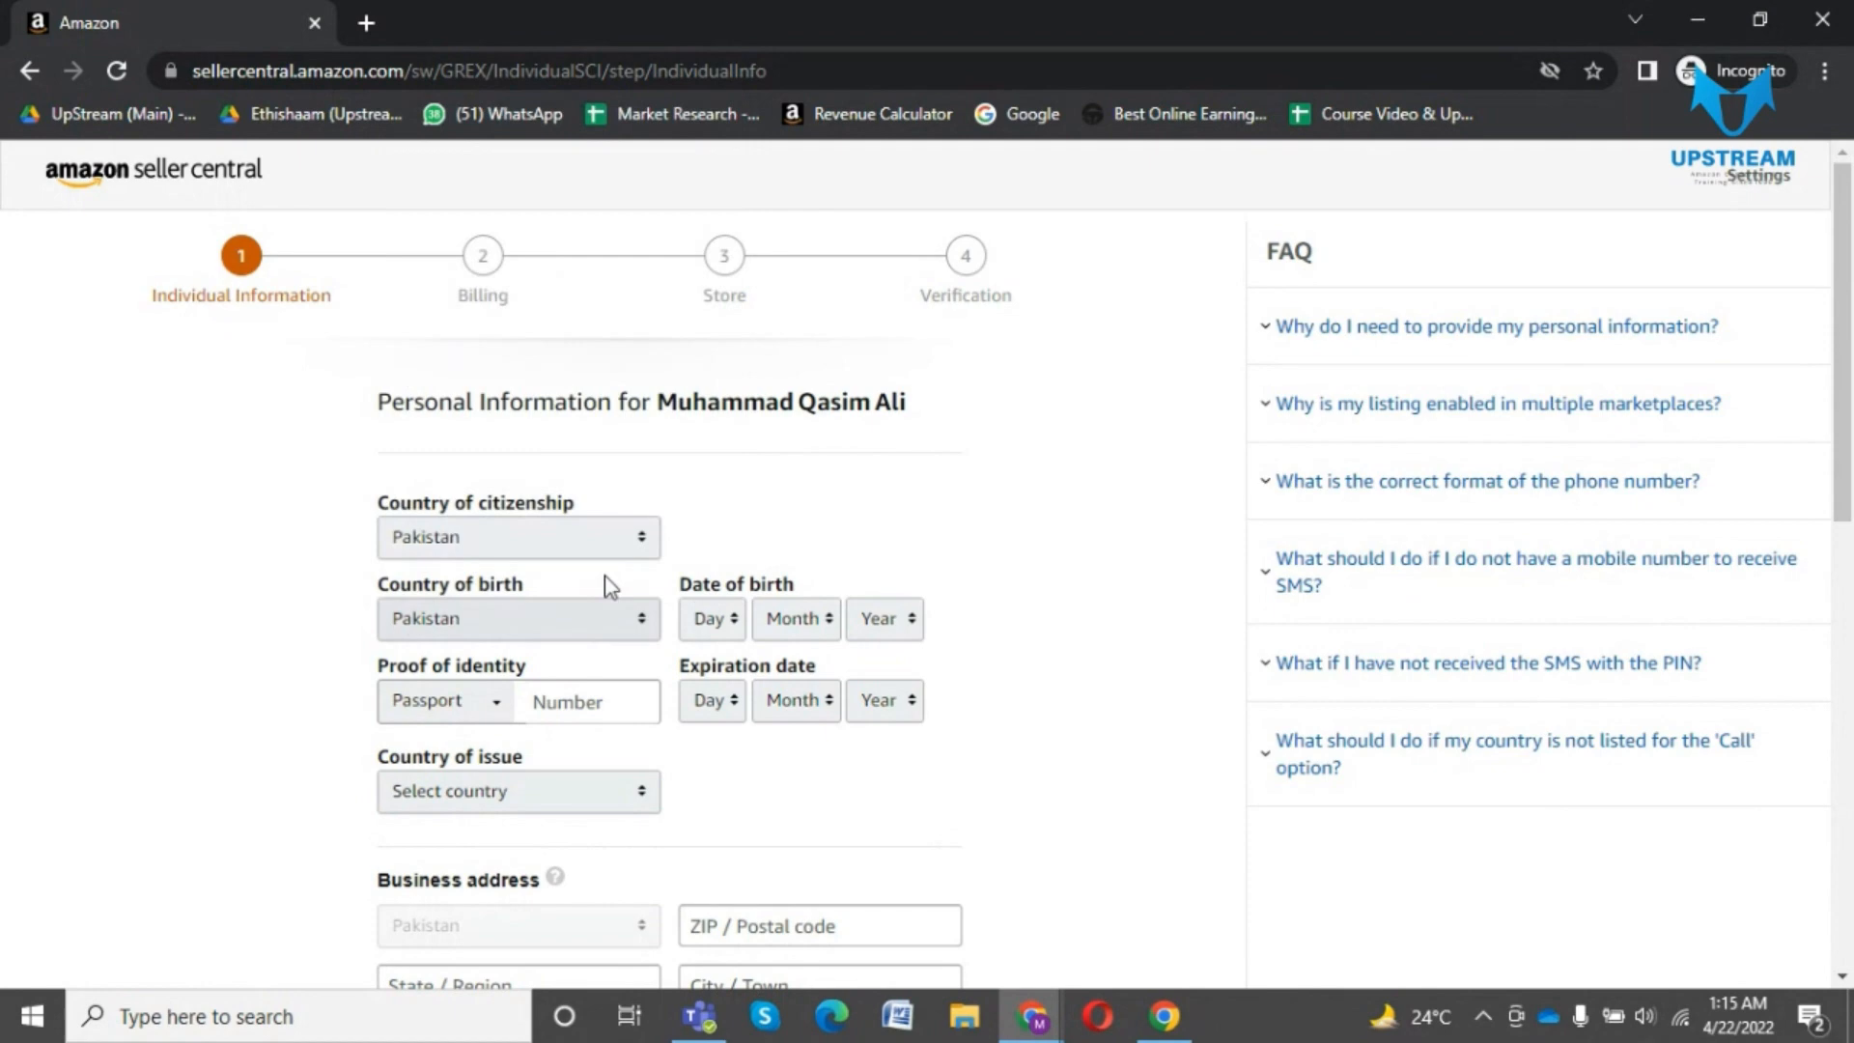
Step: Set the date of birth to 01 Jan 2000
left_click(719, 628)
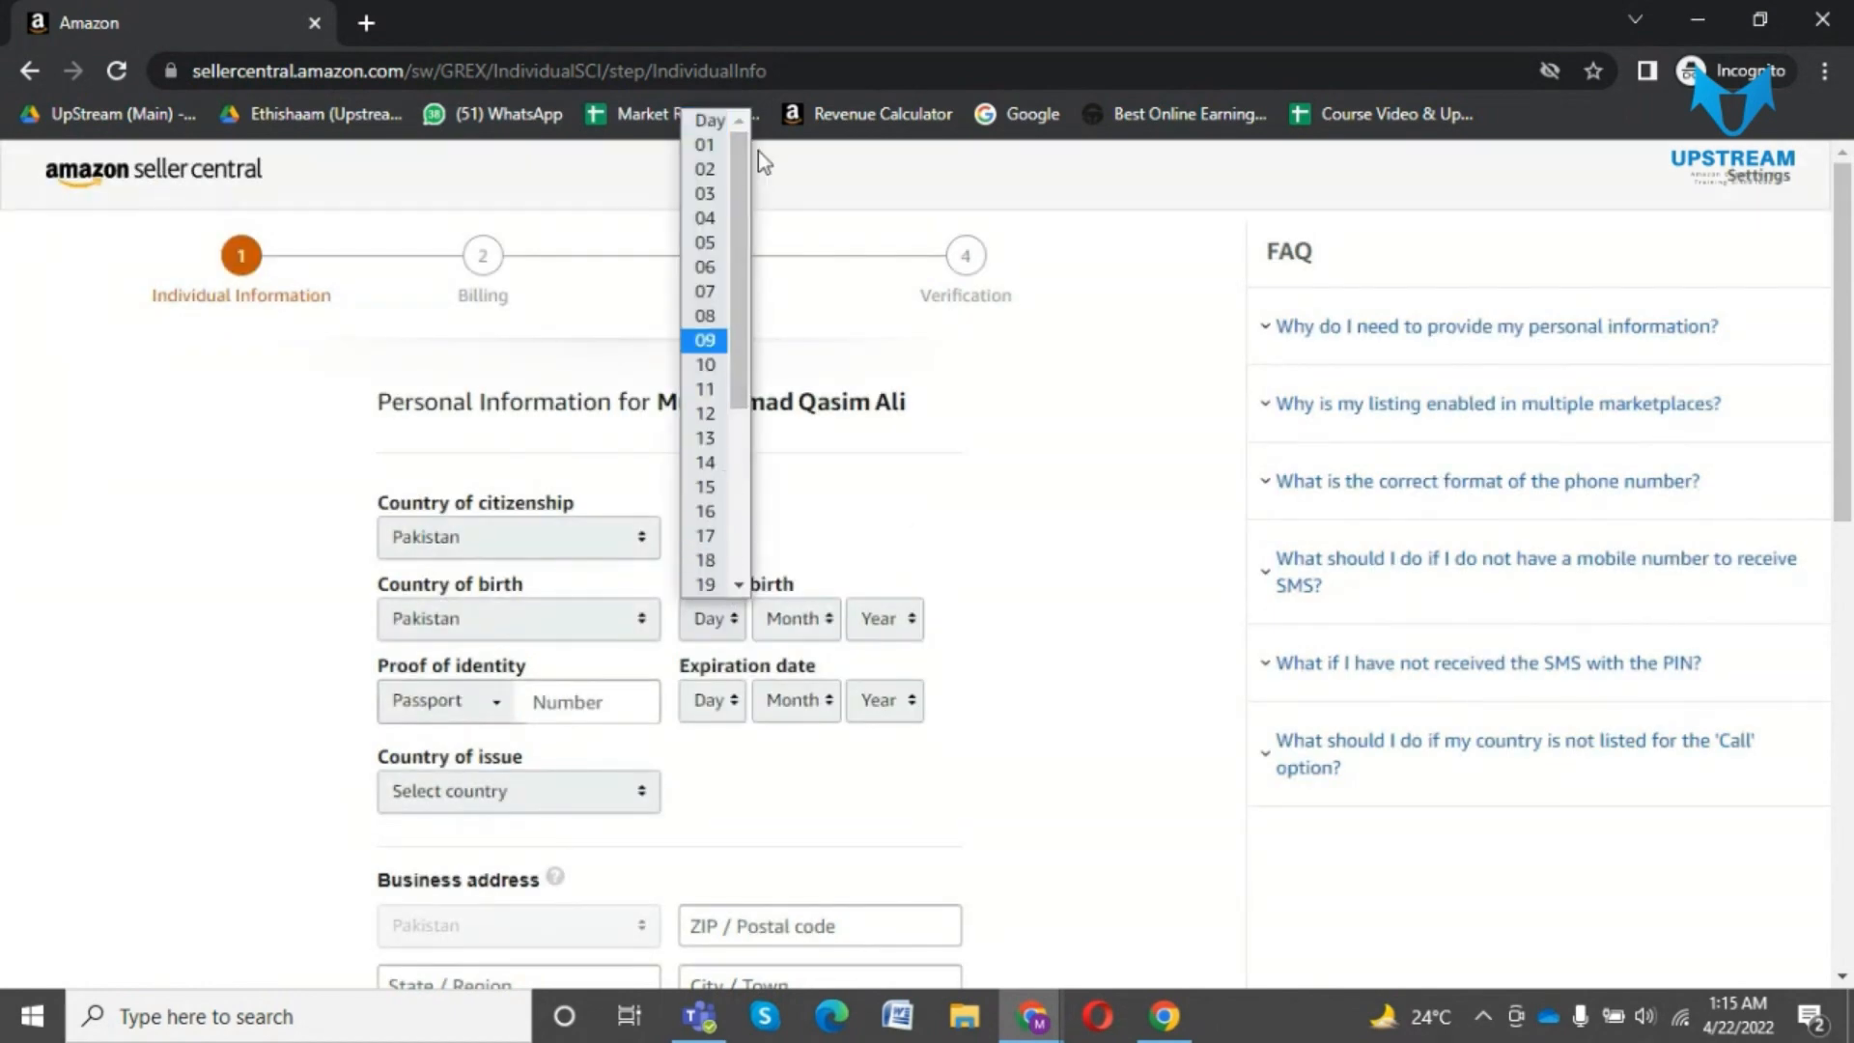
left_click(714, 152)
left_click(787, 610)
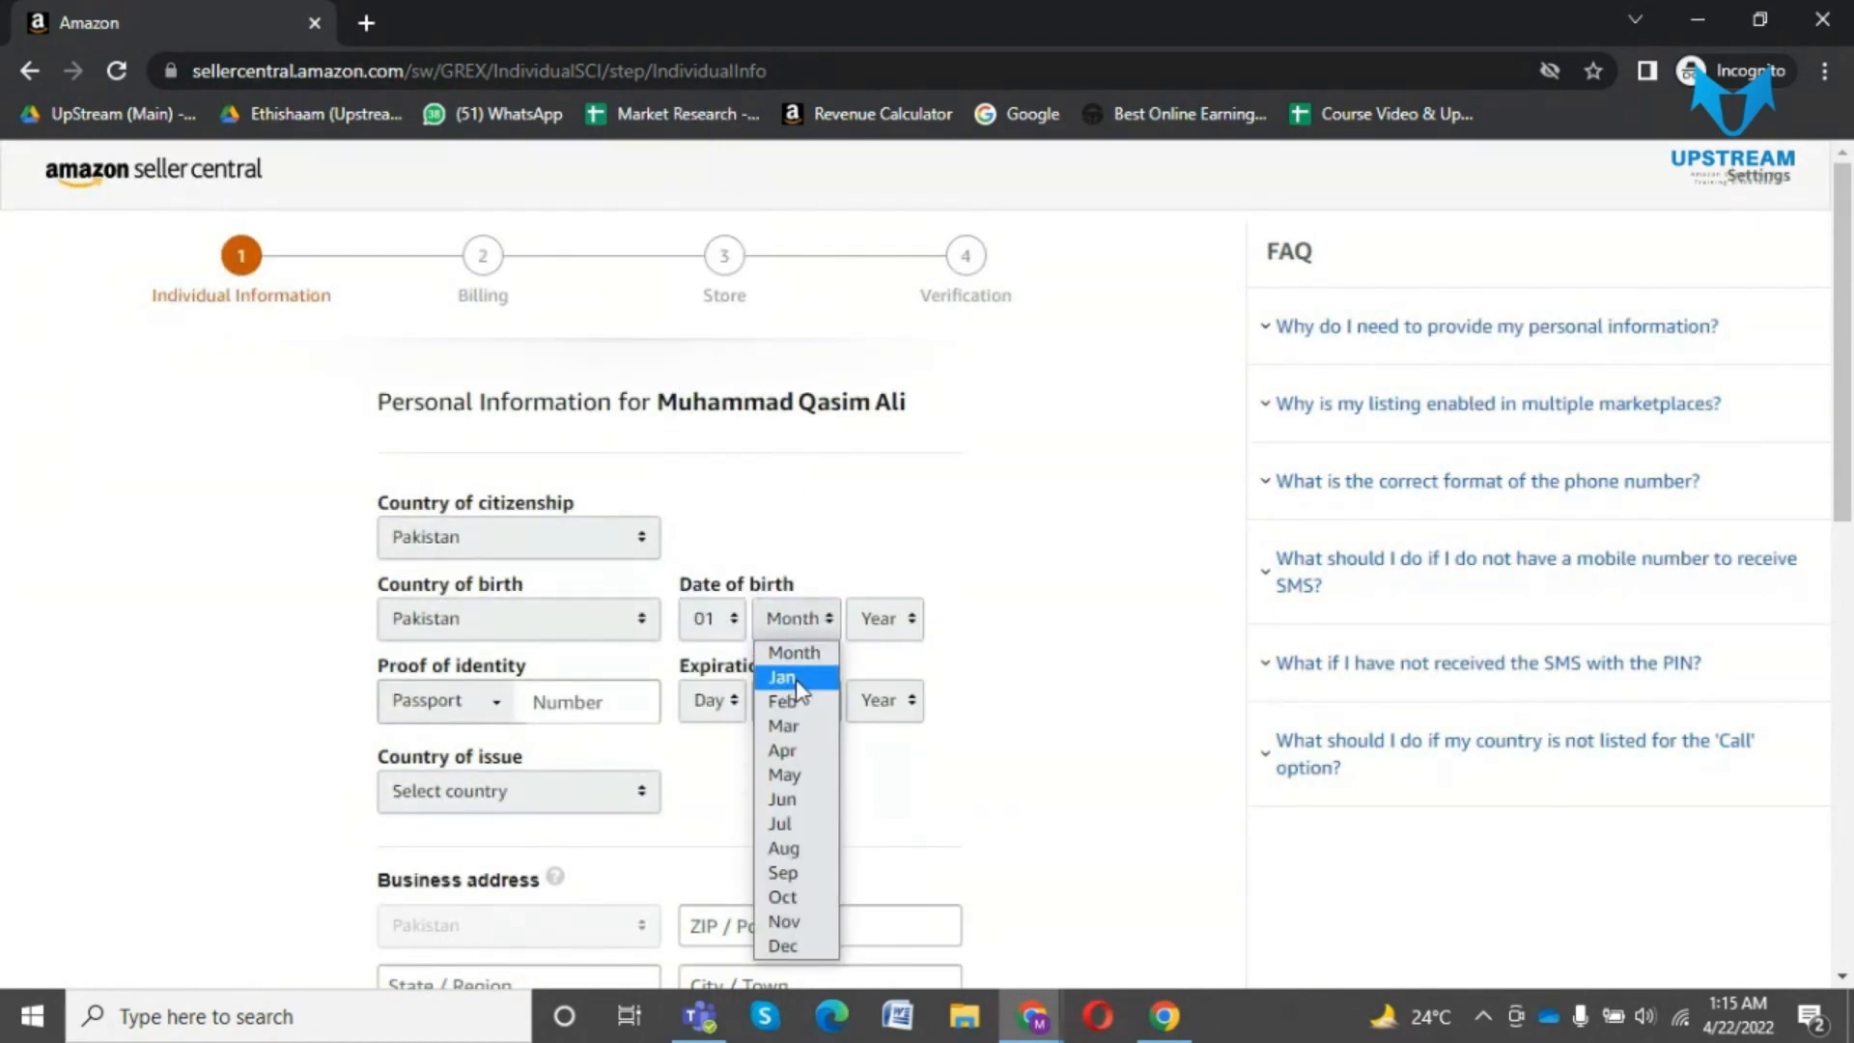
left_click(796, 676)
left_click(862, 635)
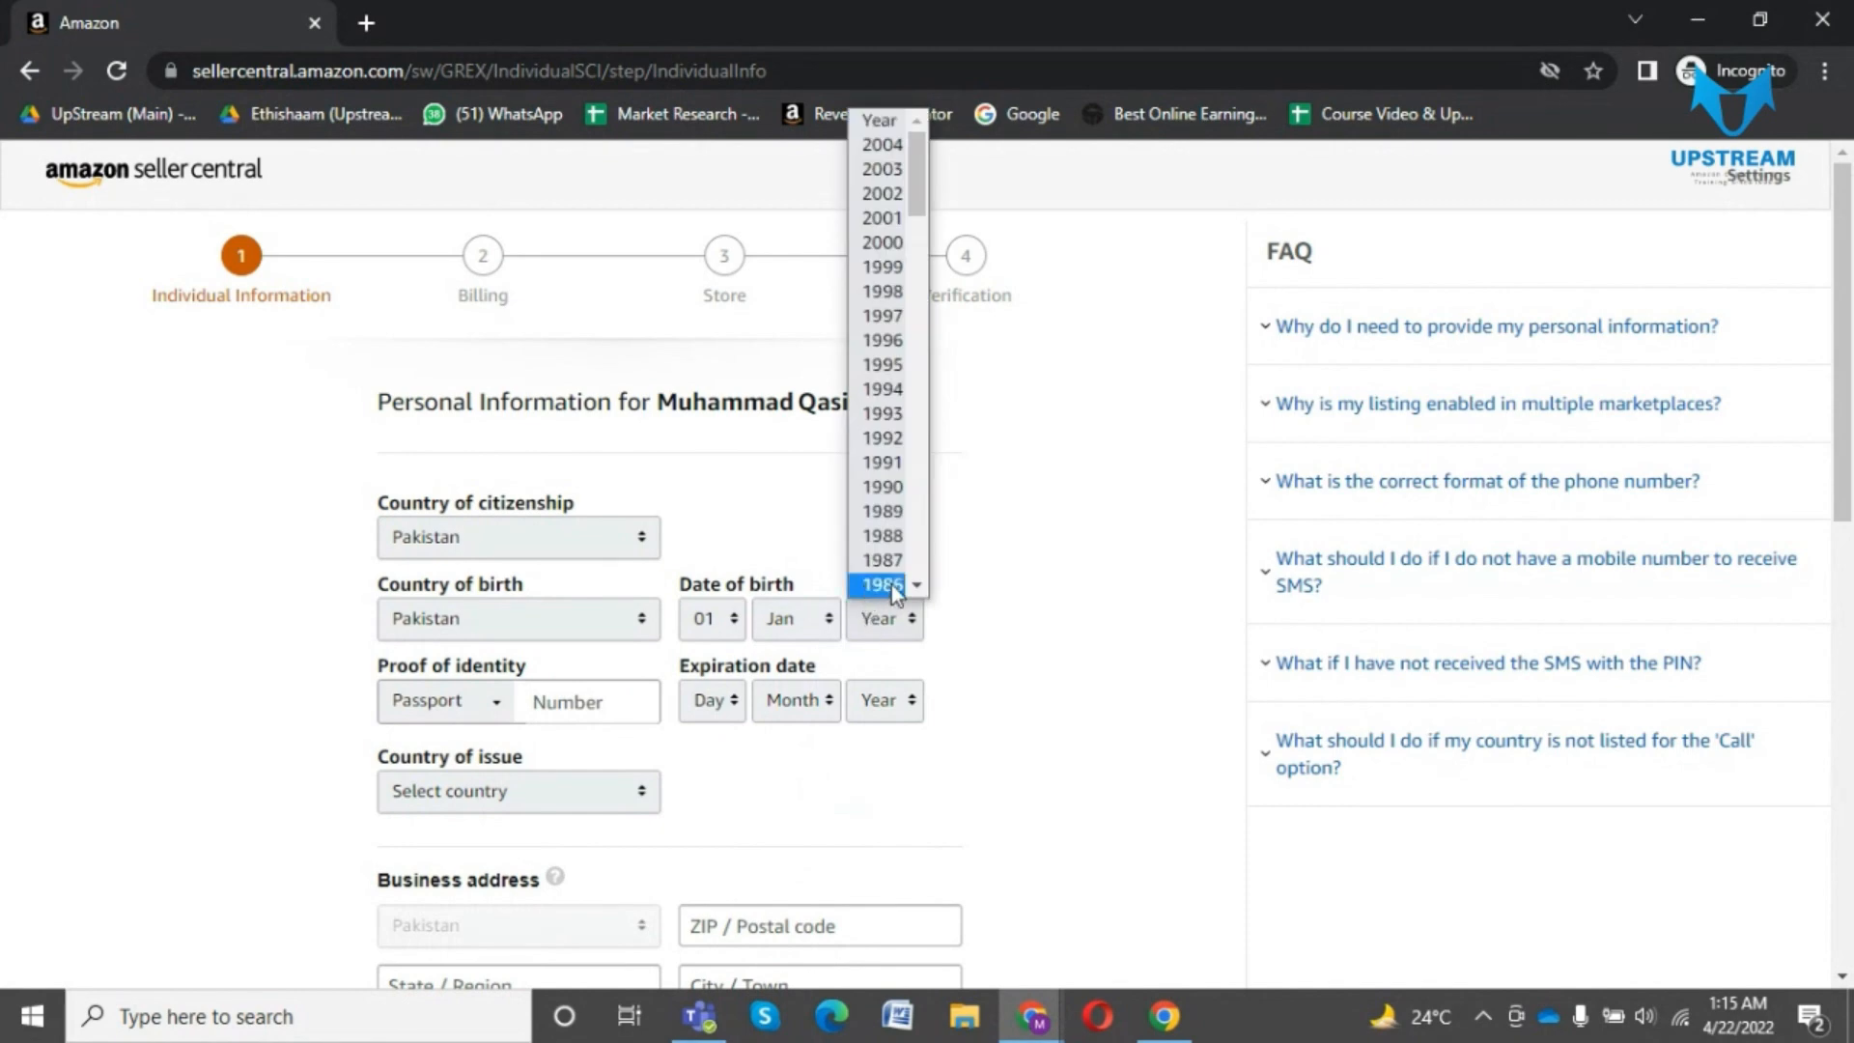
left_click(889, 583)
left_click(908, 625)
left_click(905, 241)
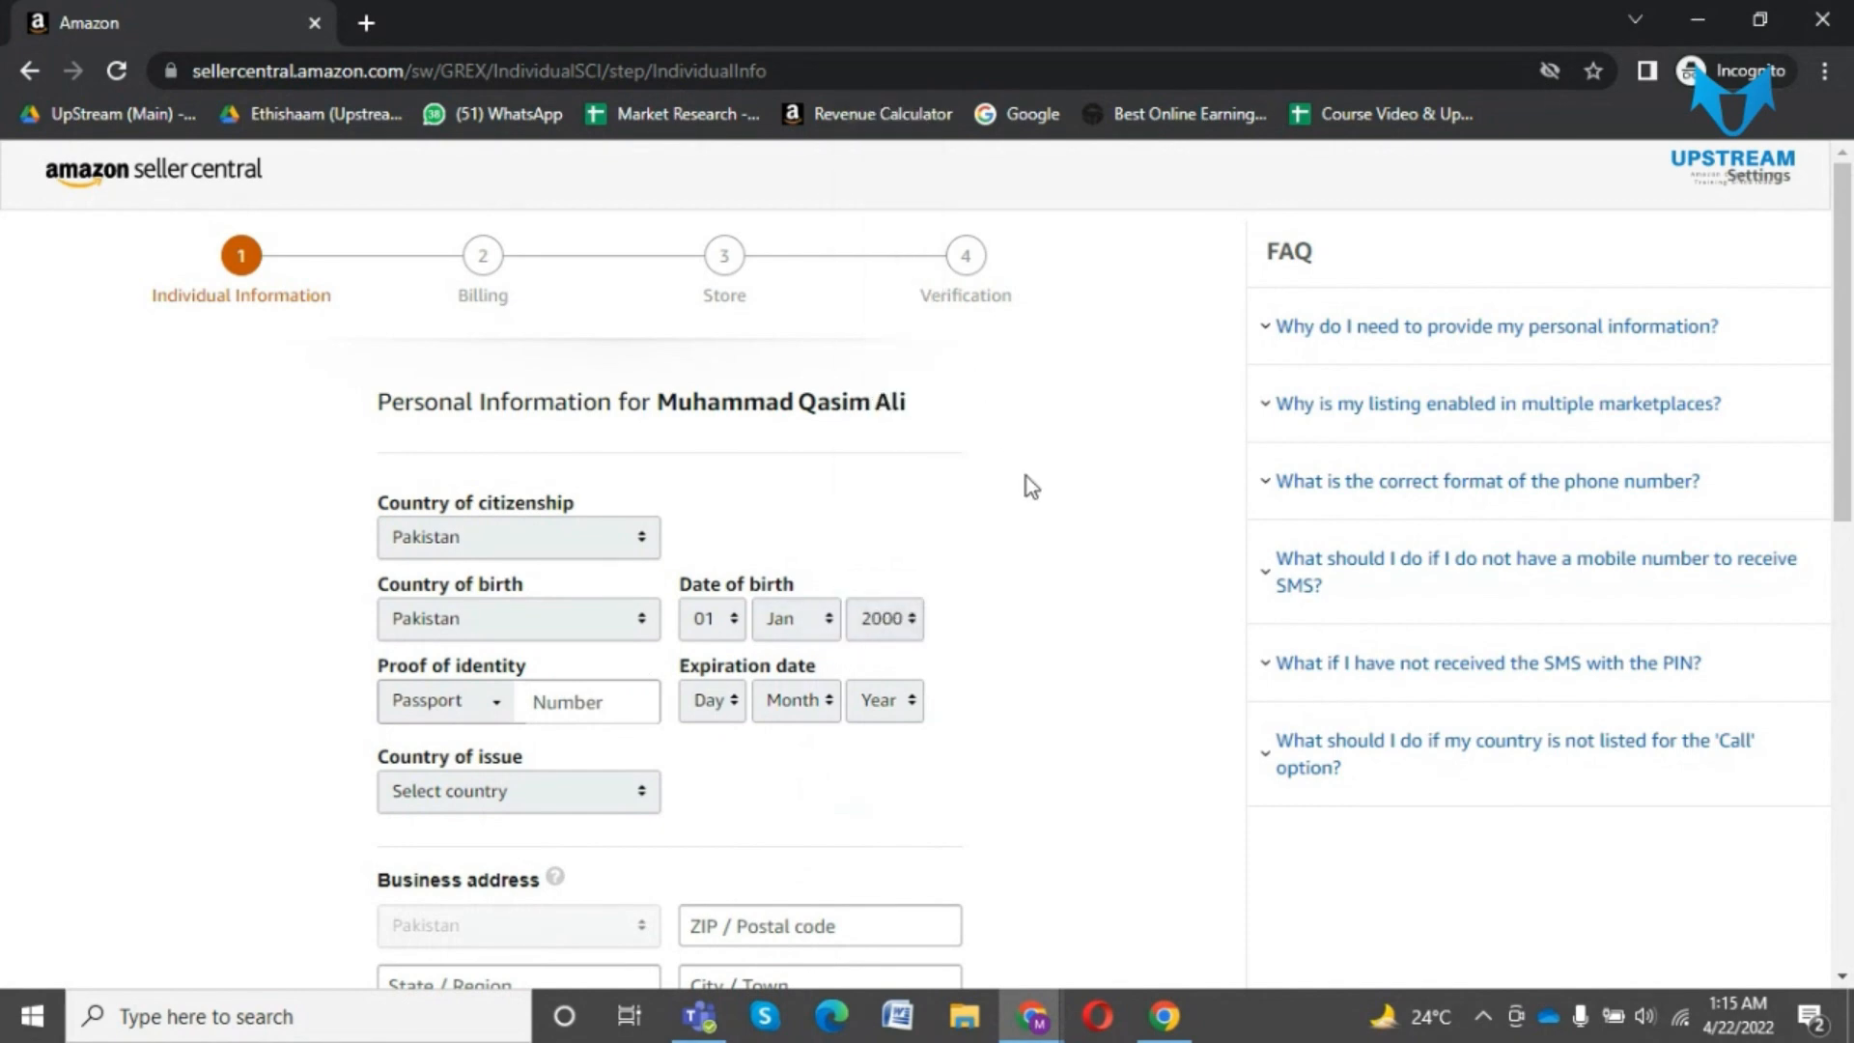
Step: Enter and correct the passport number
left_click(542, 698)
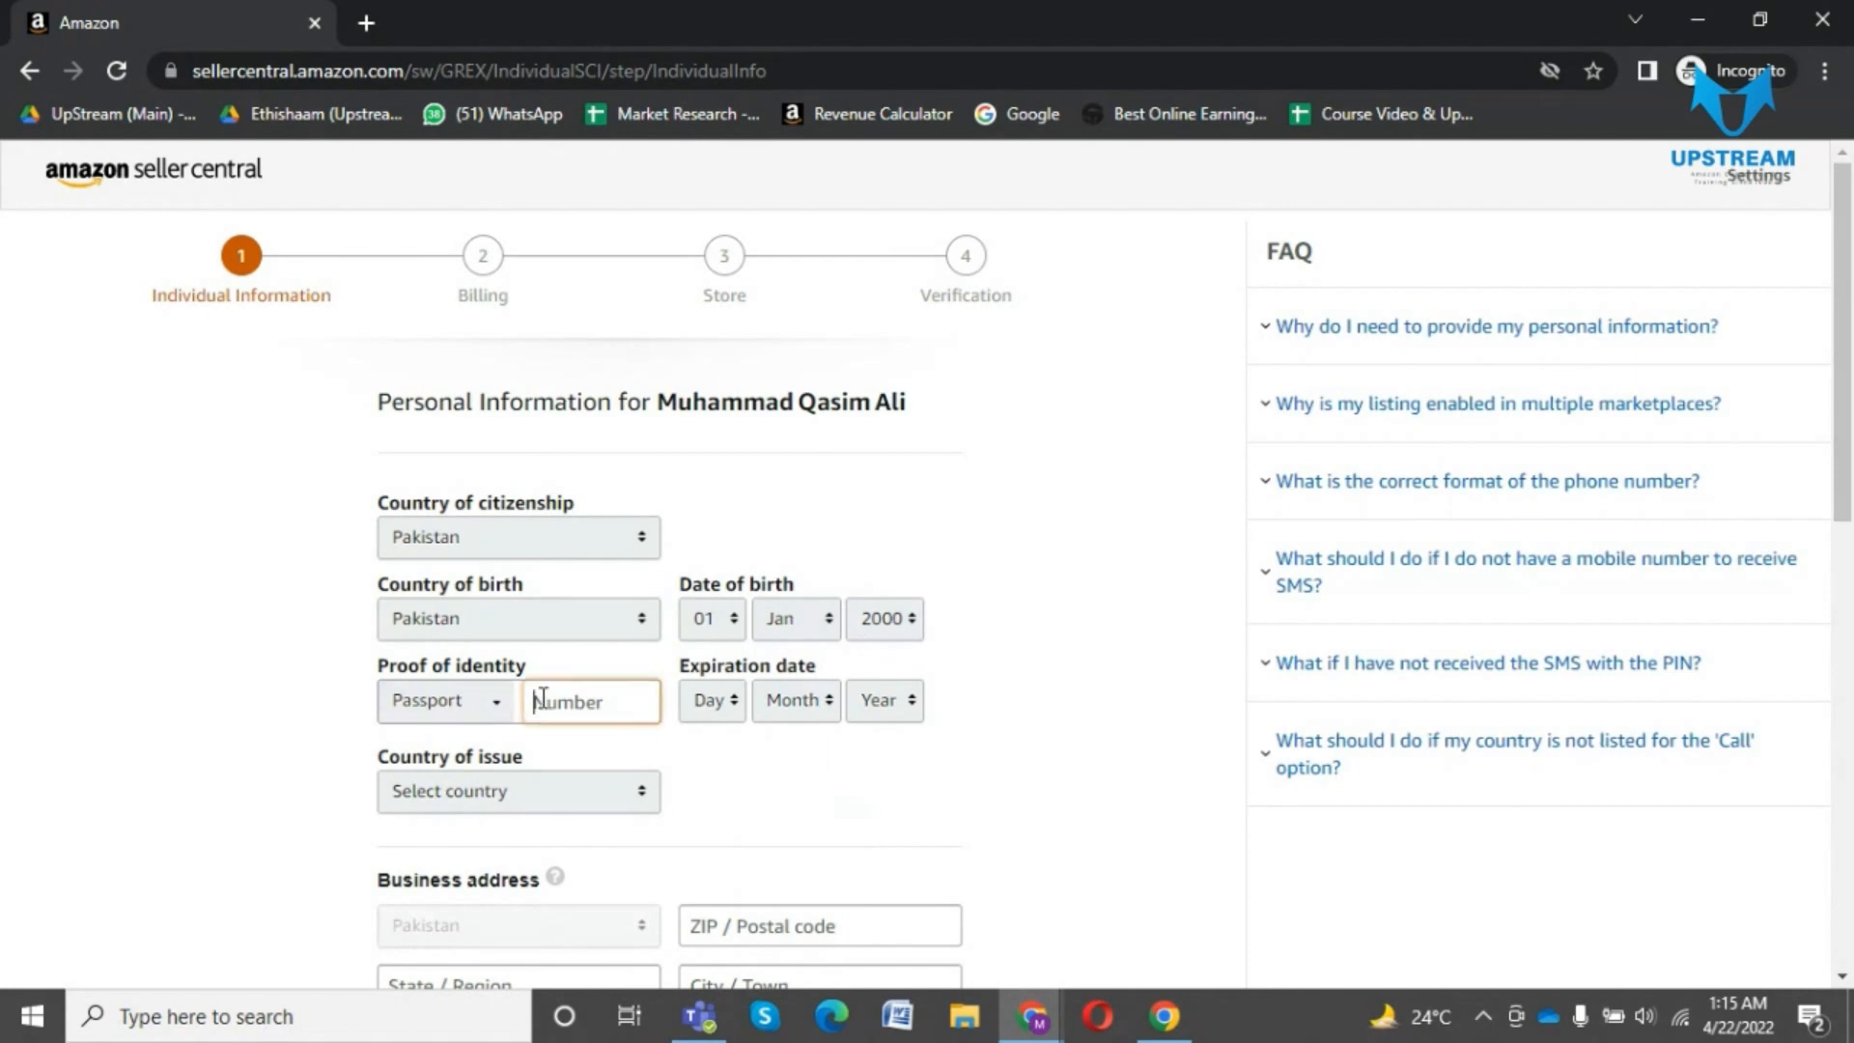
key("BackSpace")
key("BackSpace")
key("Left")
key("Left")
key("Left")
key("Left")
key("Right")
key("Right")
key("End")
Step: Set passport expiry to 18 Dec 2030 and country of issue to Pakistan
left_click(715, 702)
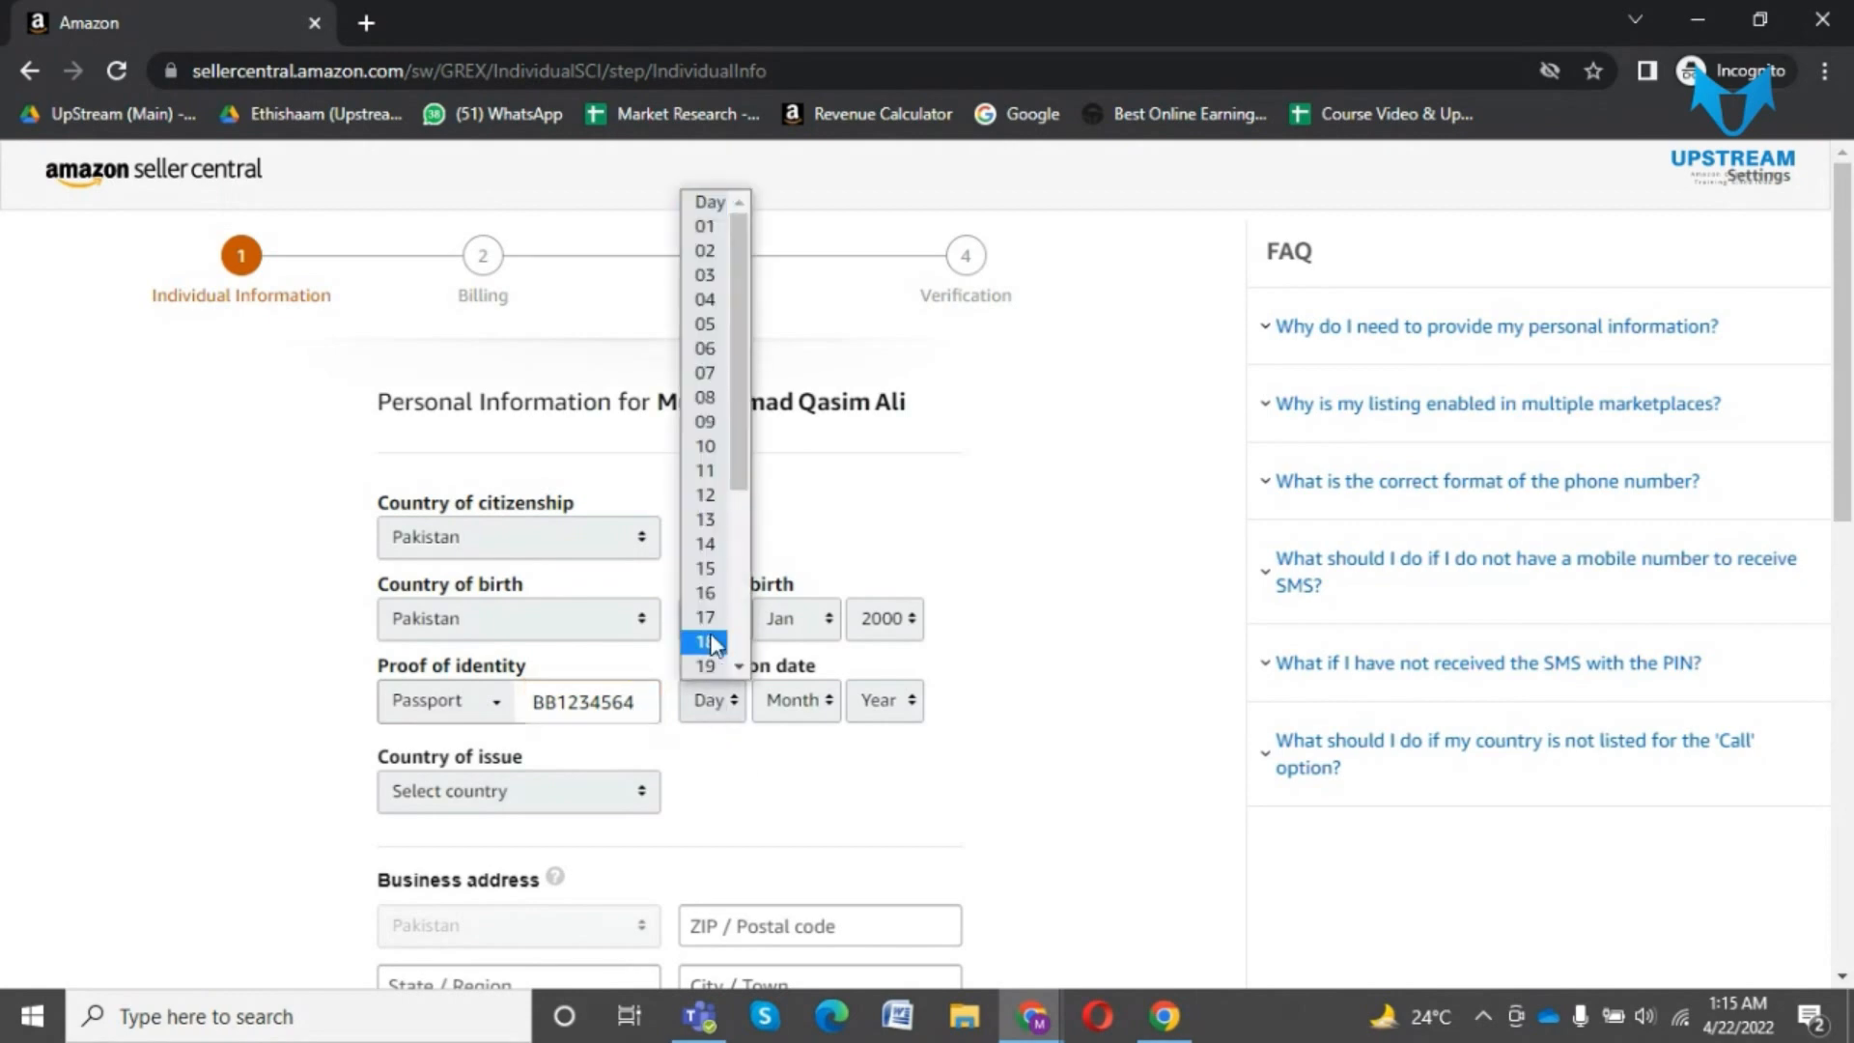
left_click(711, 642)
left_click(795, 713)
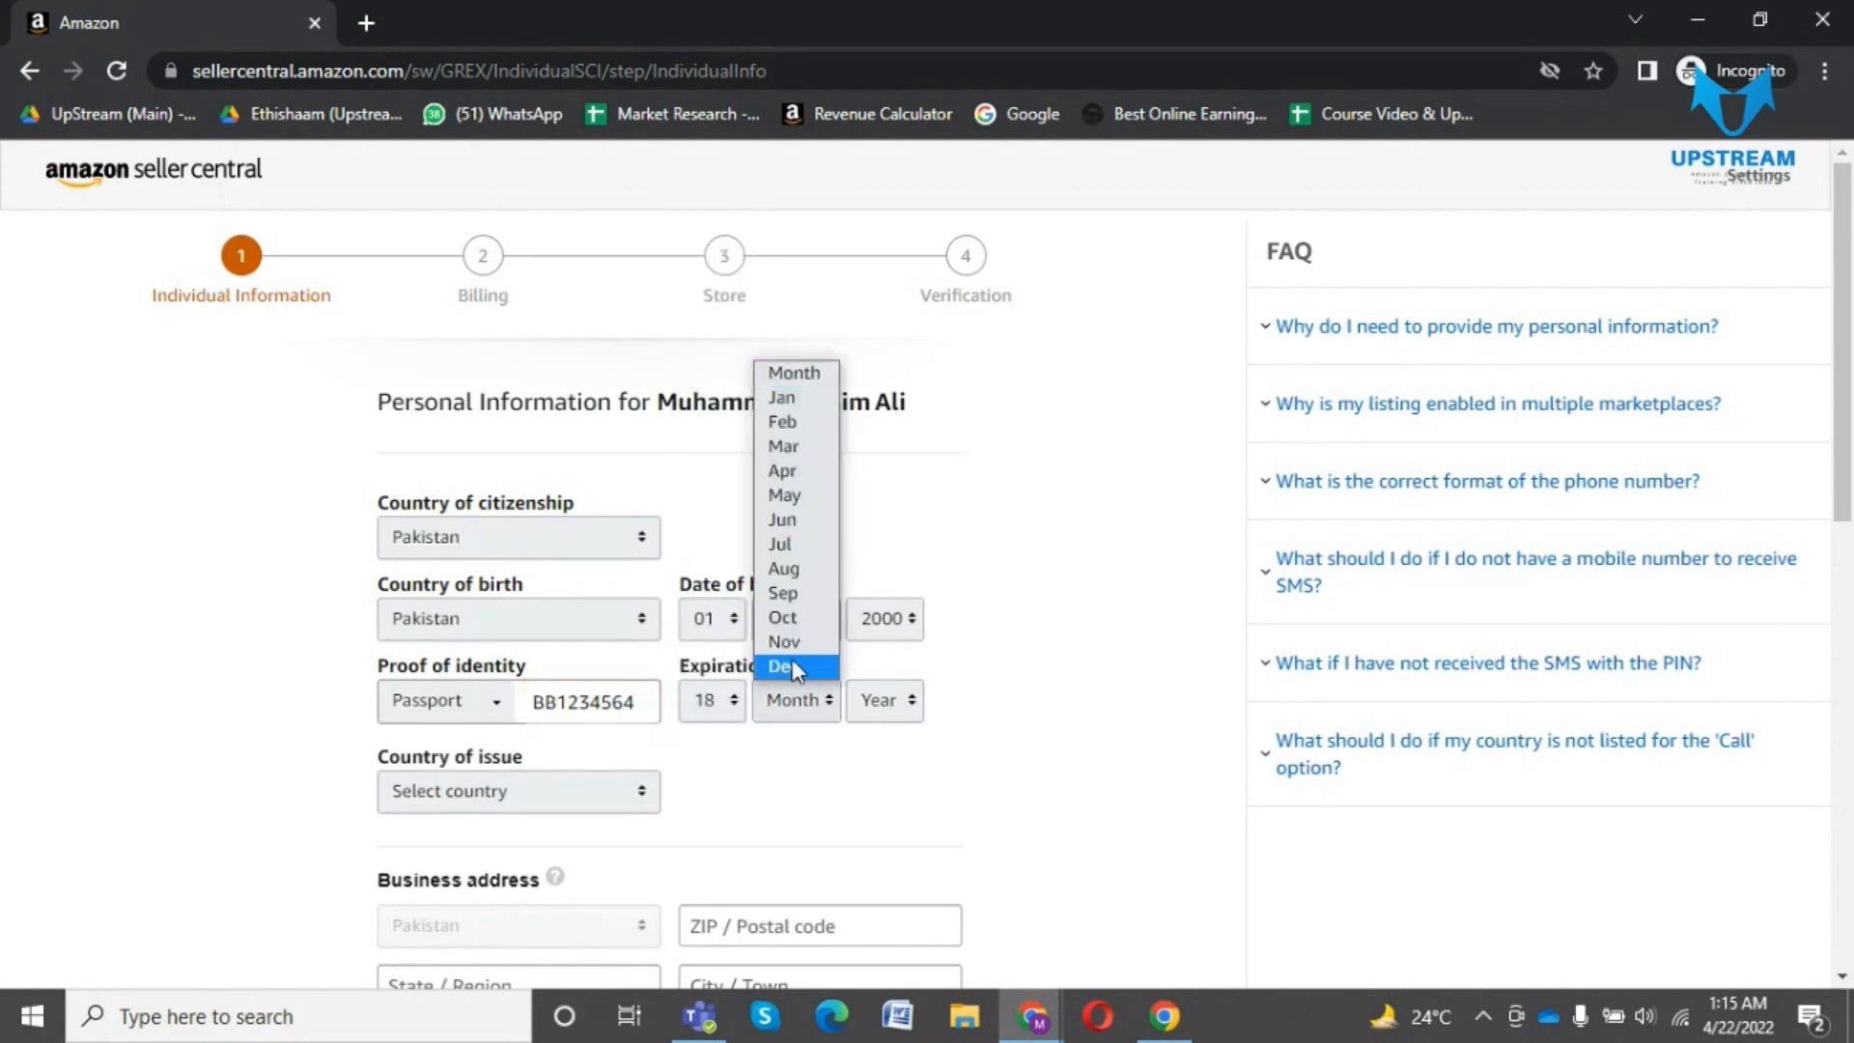
left_click(791, 658)
left_click(875, 699)
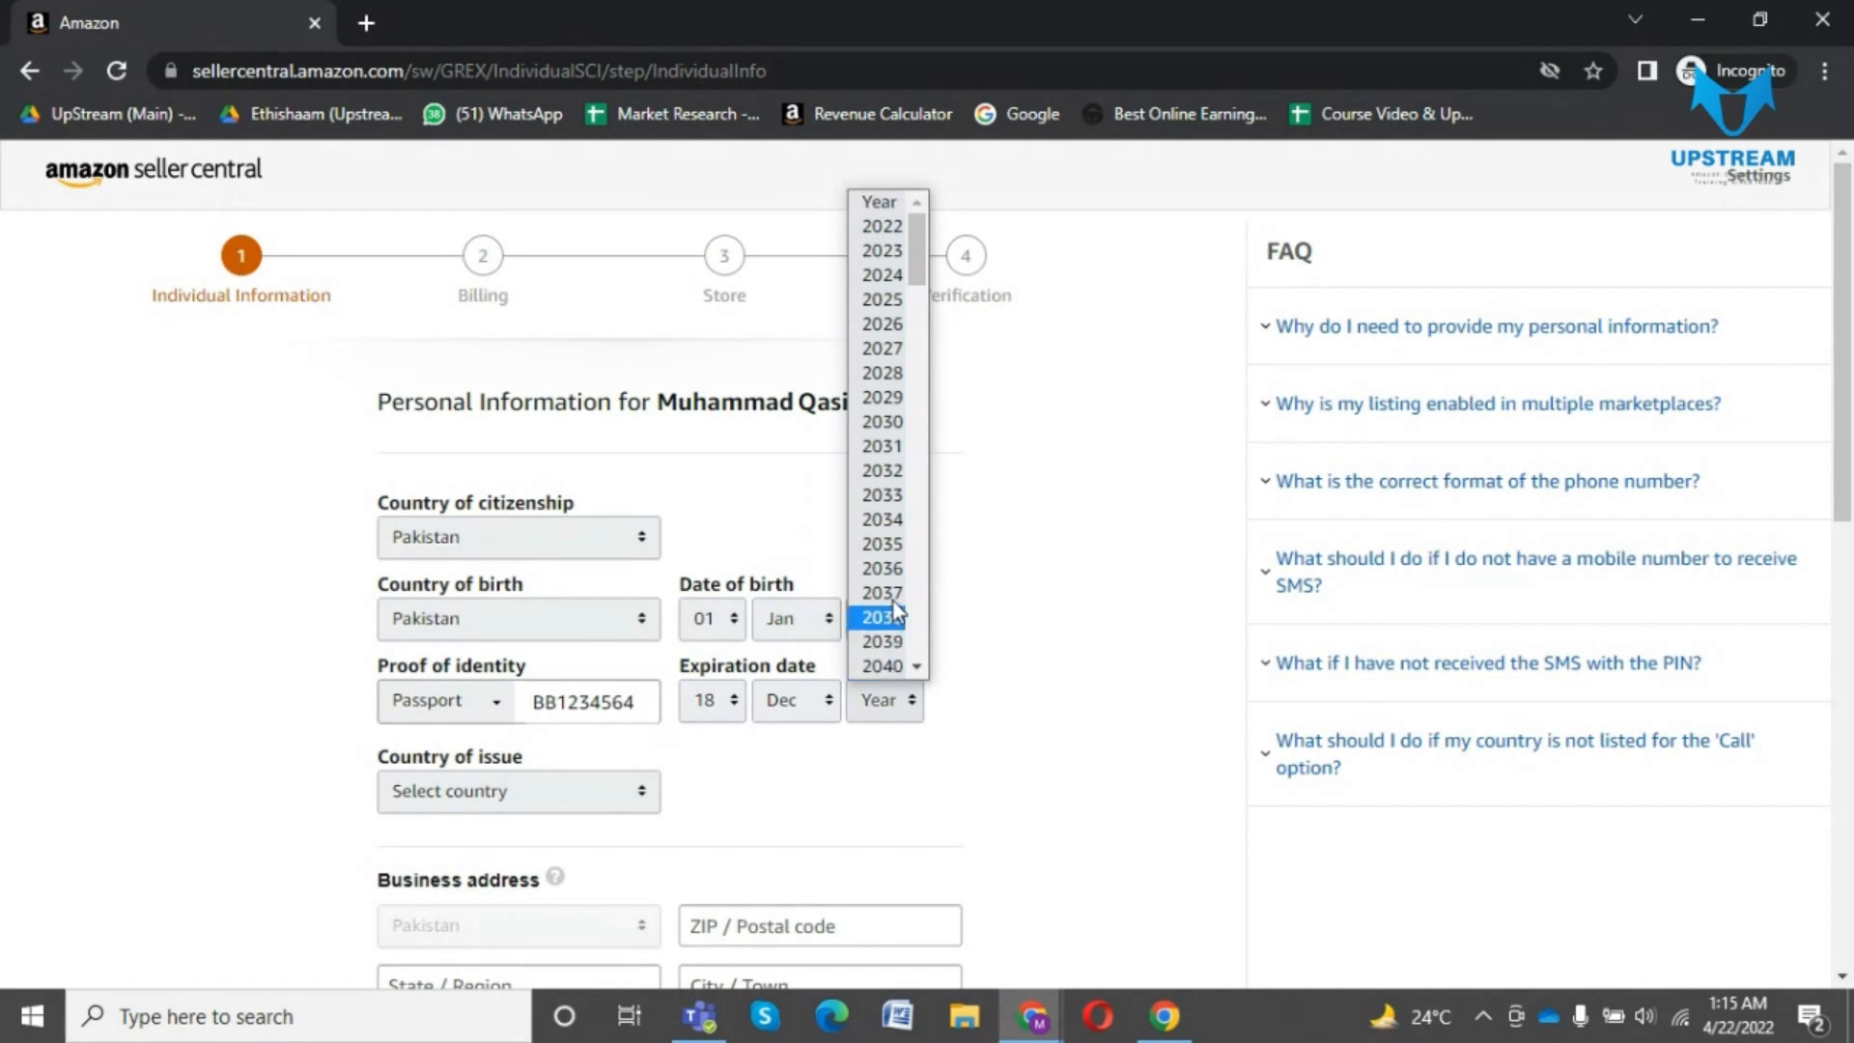
left_click(883, 421)
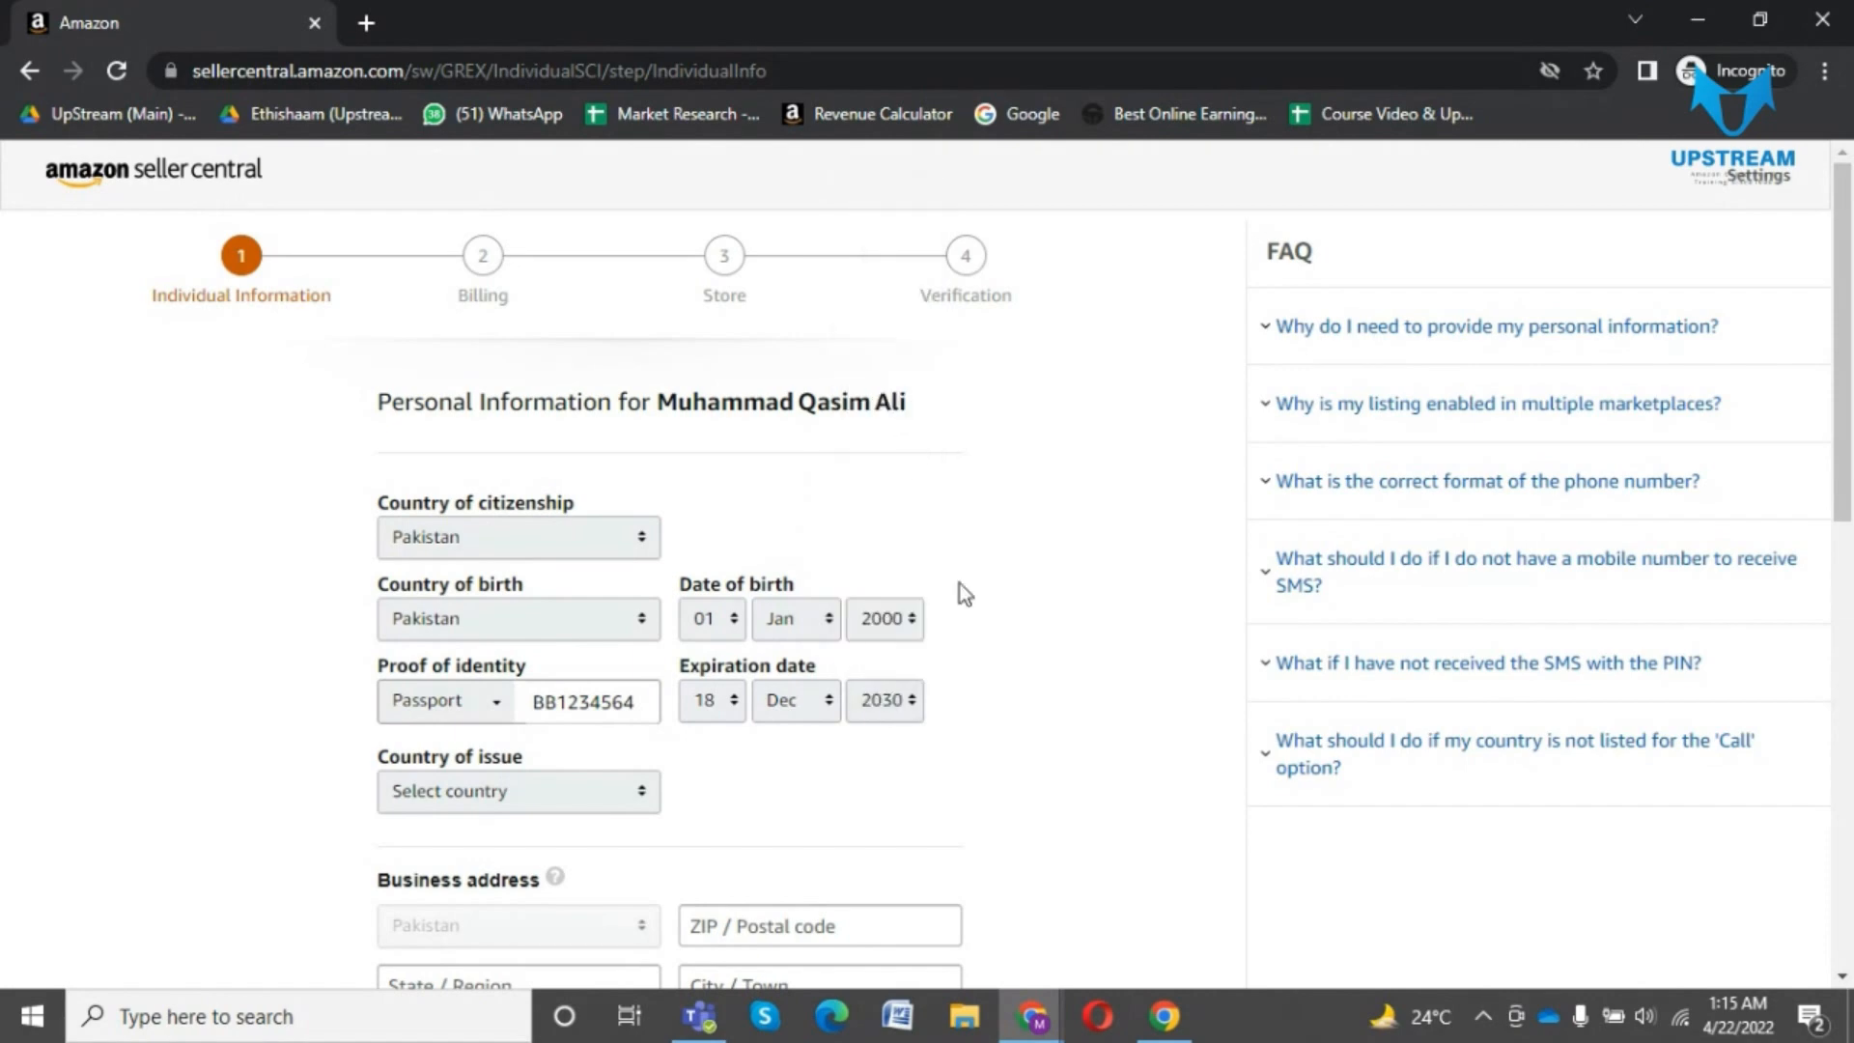
left_click(580, 790)
type("p")
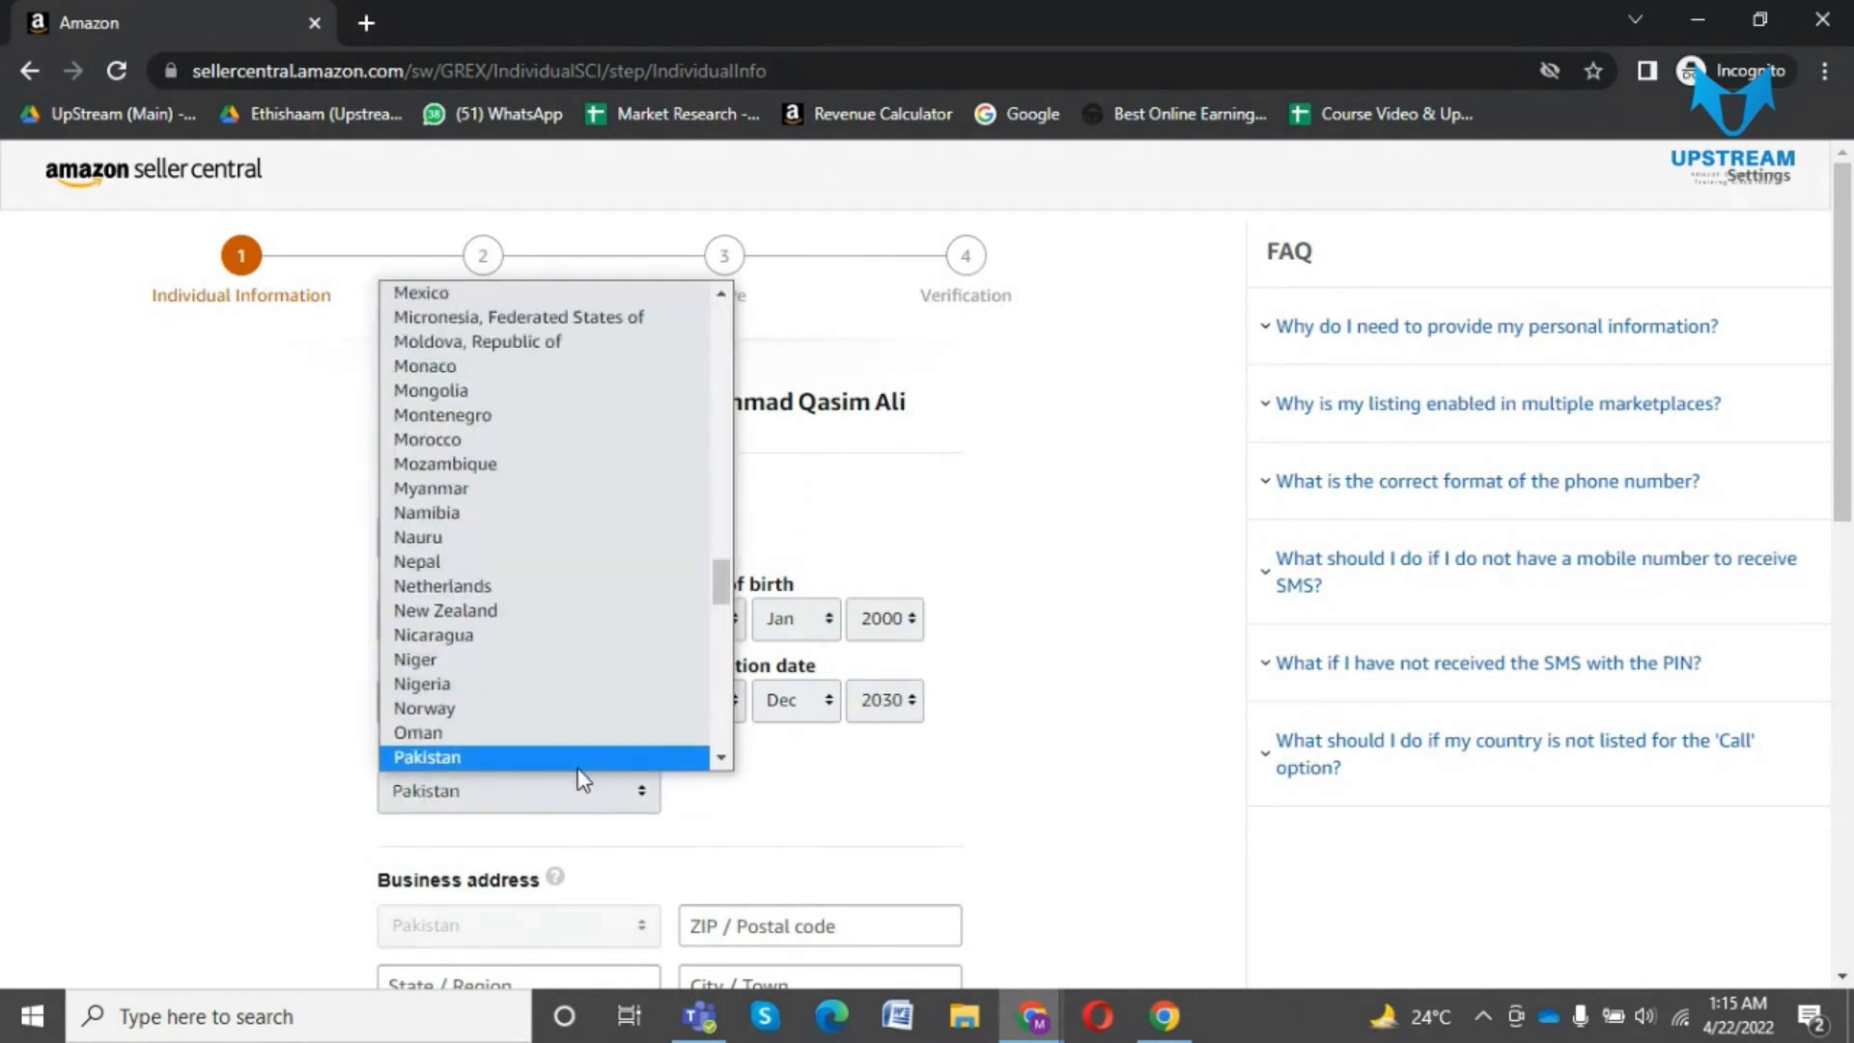
left_click(588, 756)
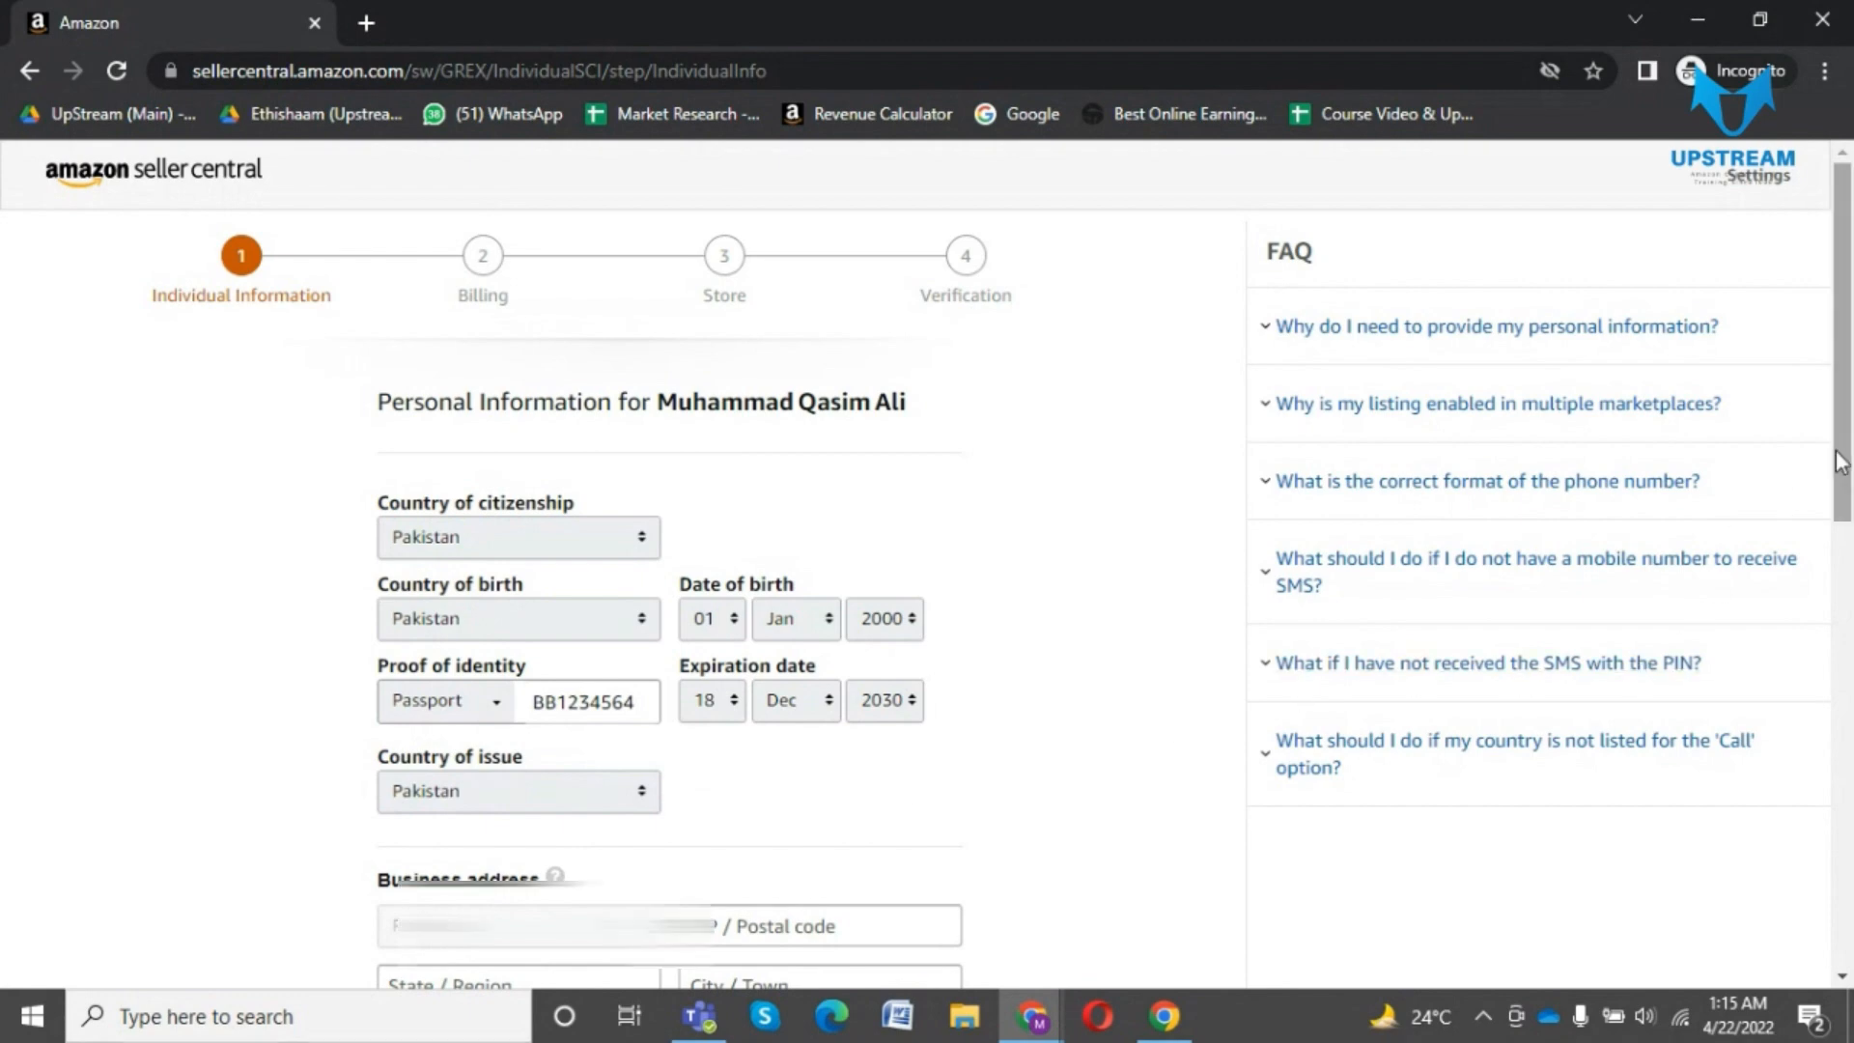
Step: Enter the business postal code and set the state/region to Punjab
scroll(957, 495, "down", 5)
left_click(830, 471)
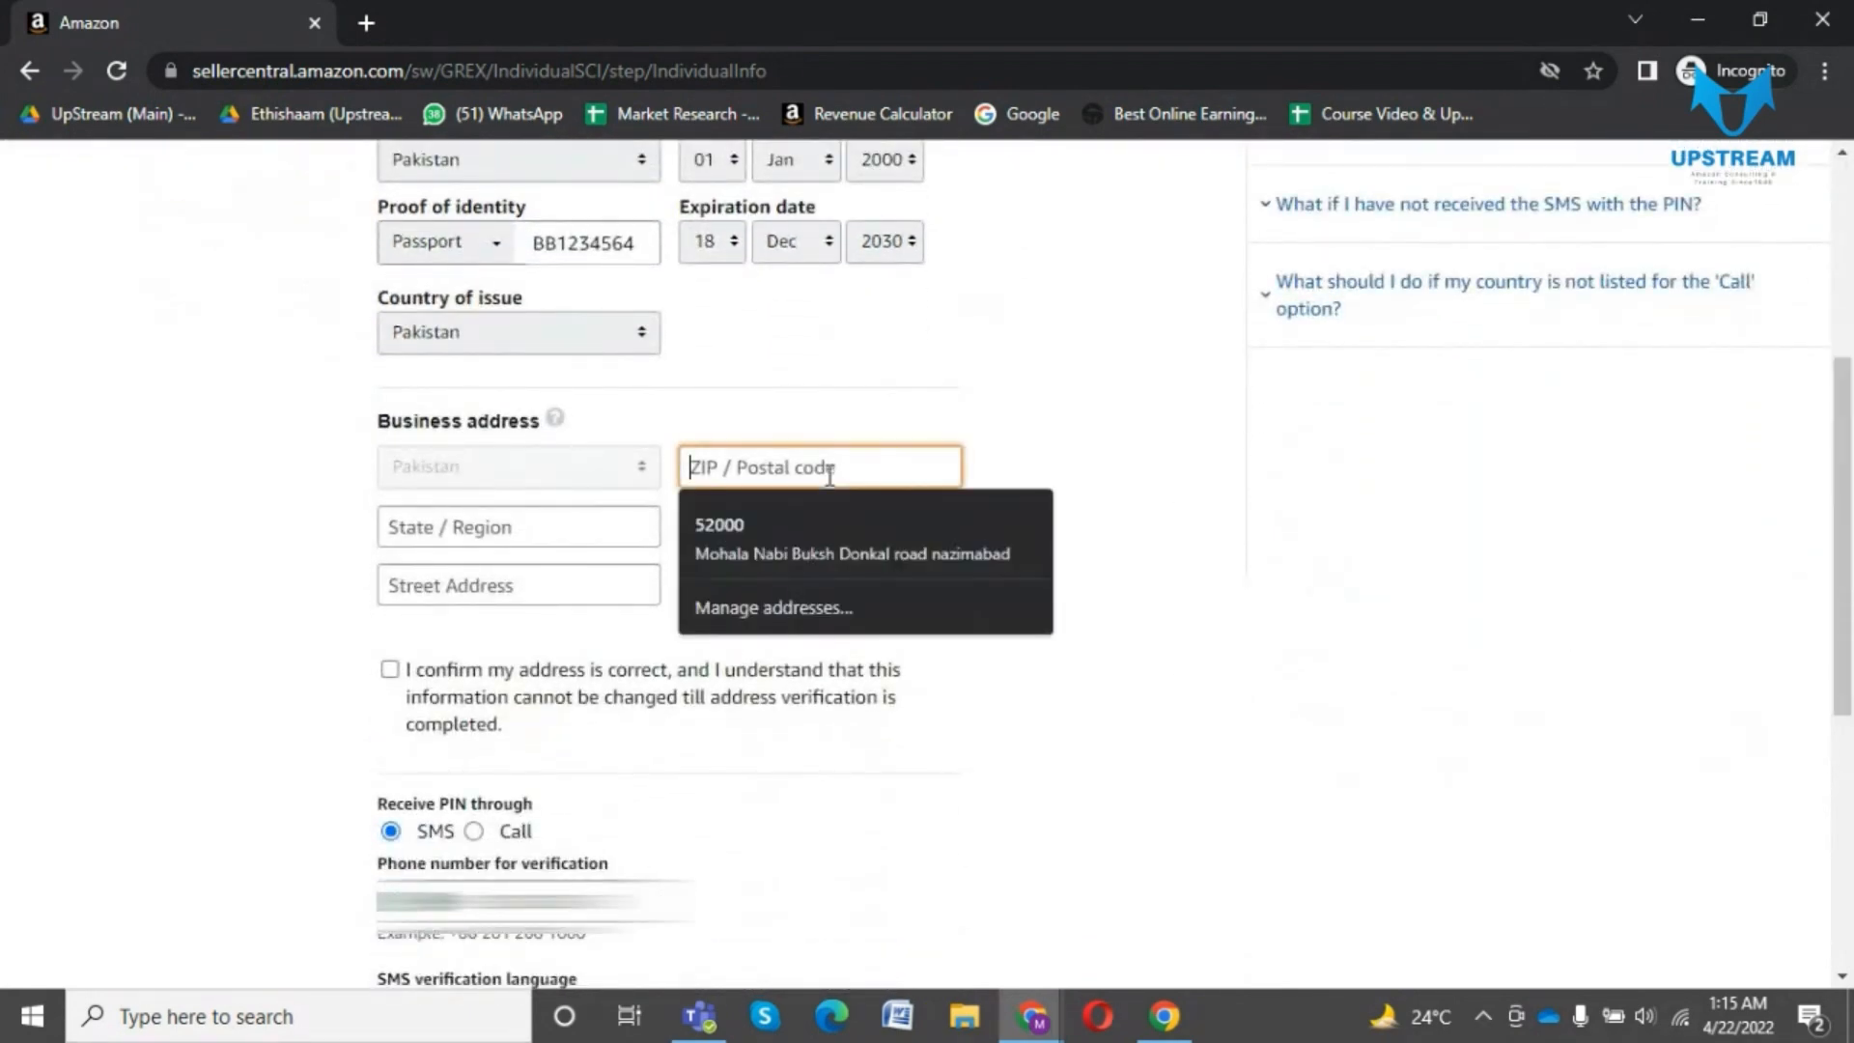
type("54000")
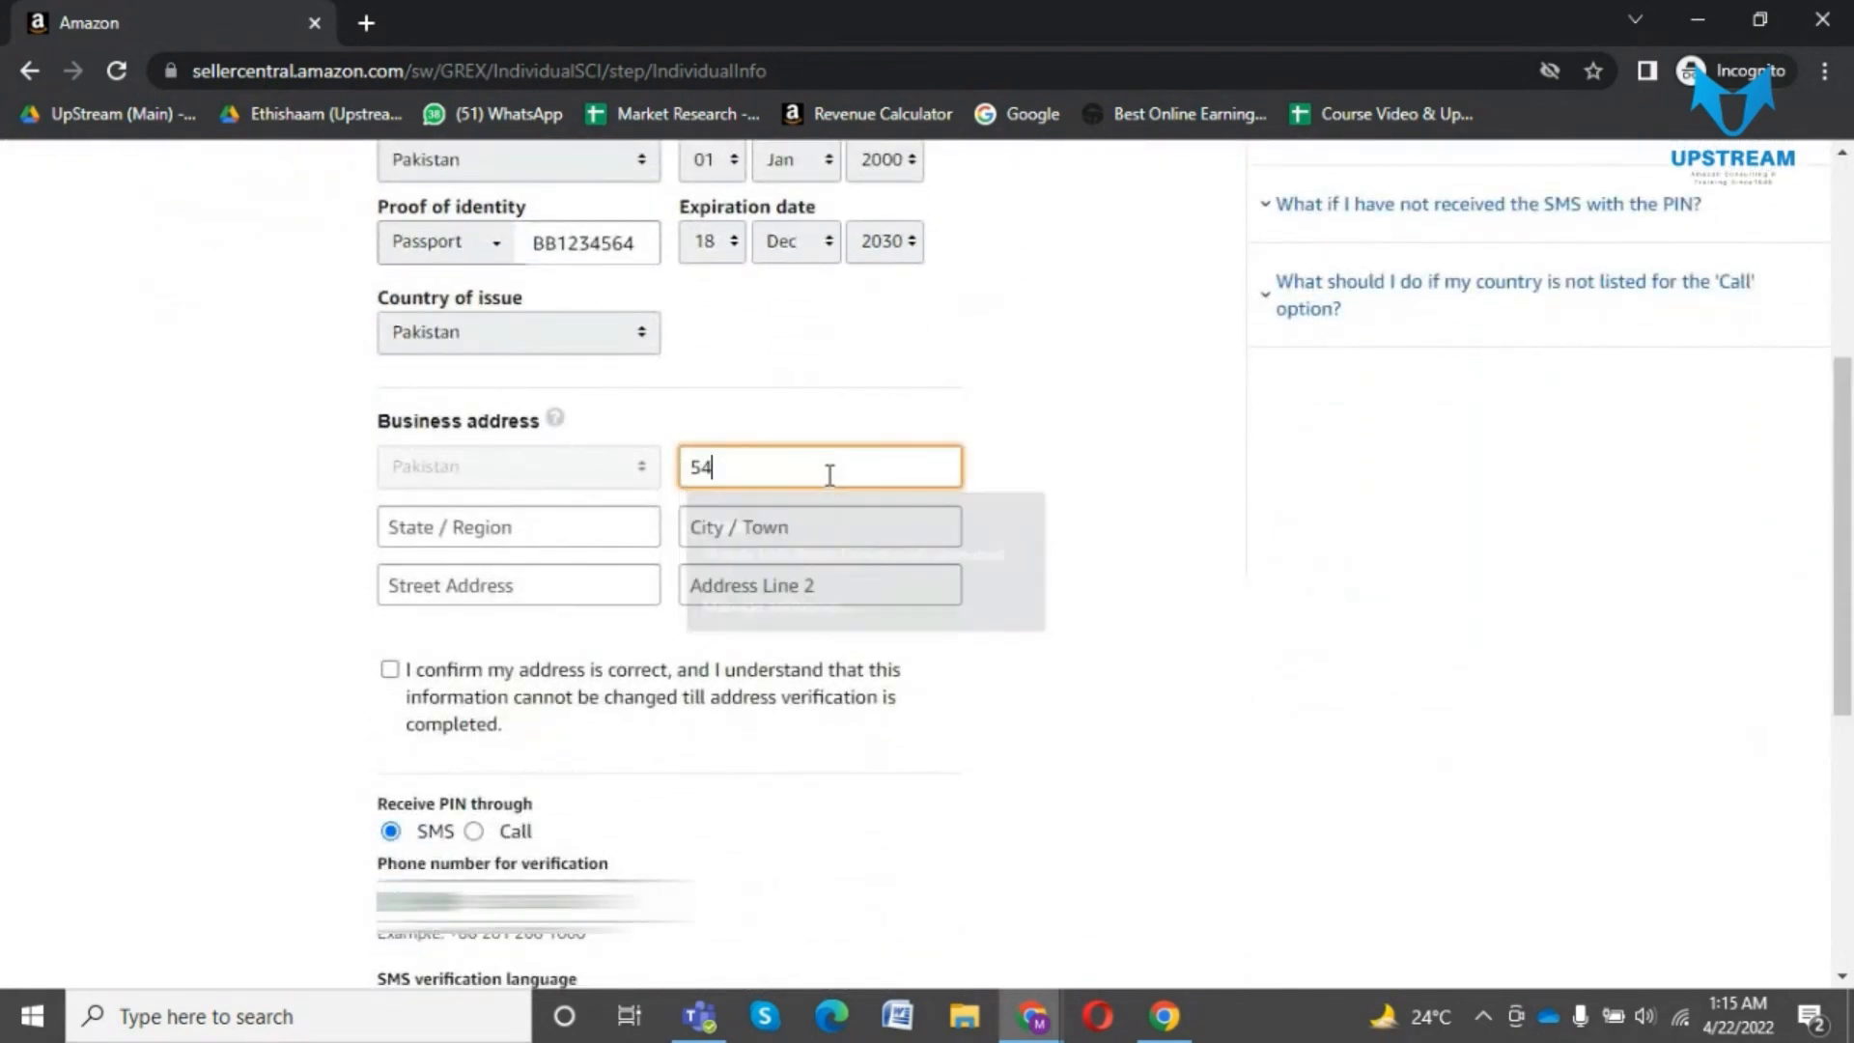
left_click(589, 524)
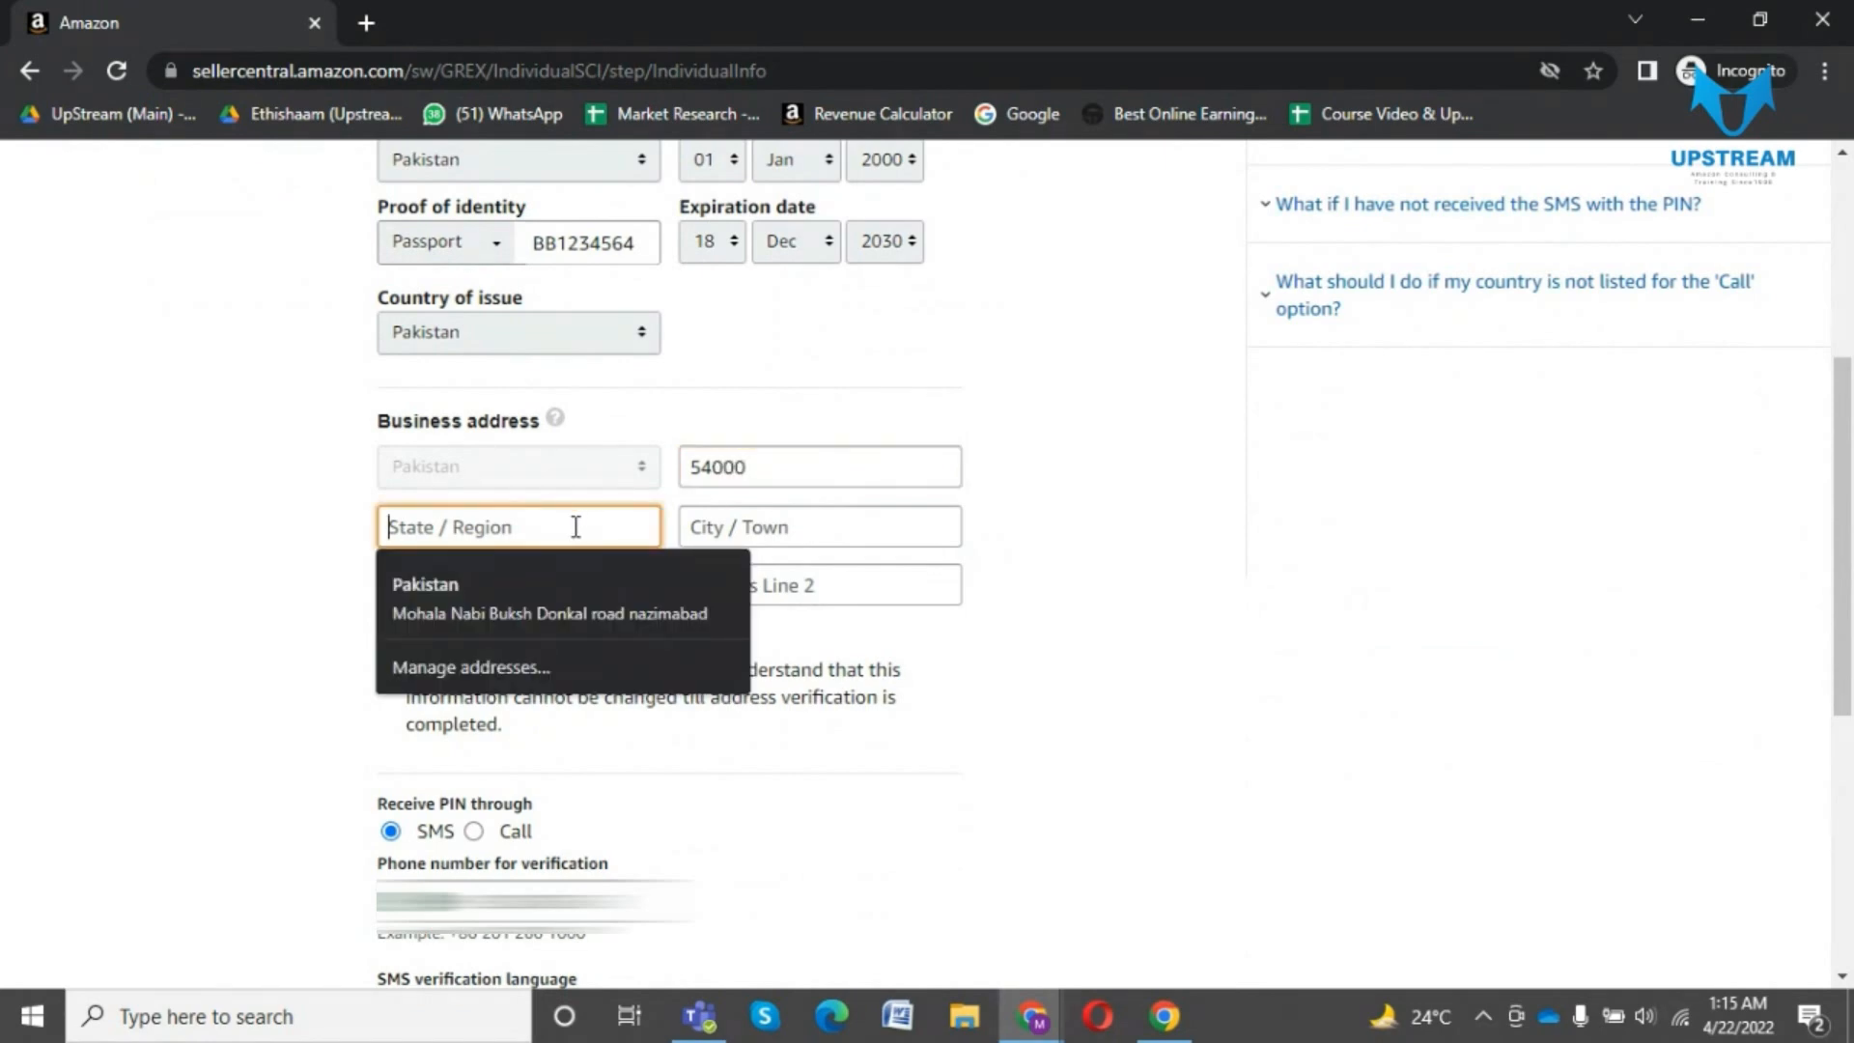
left_click(576, 589)
double_click(722, 526)
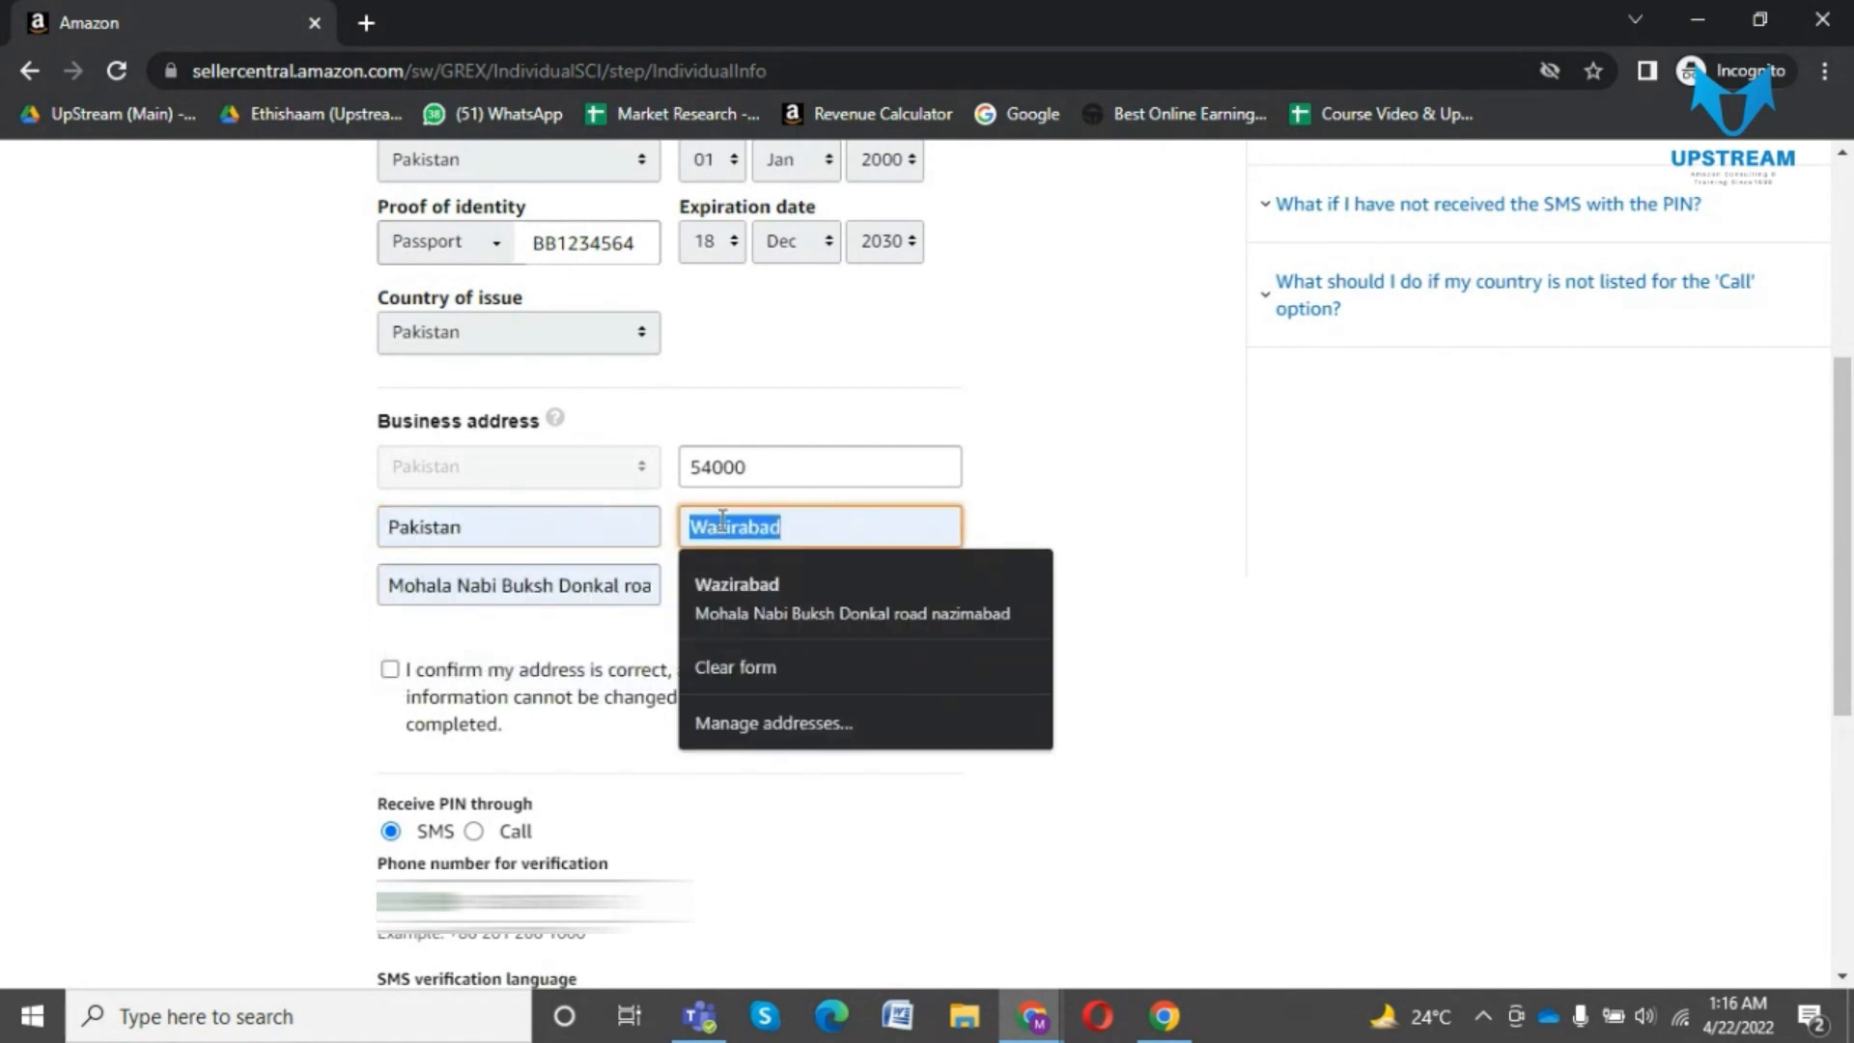
type("Pun")
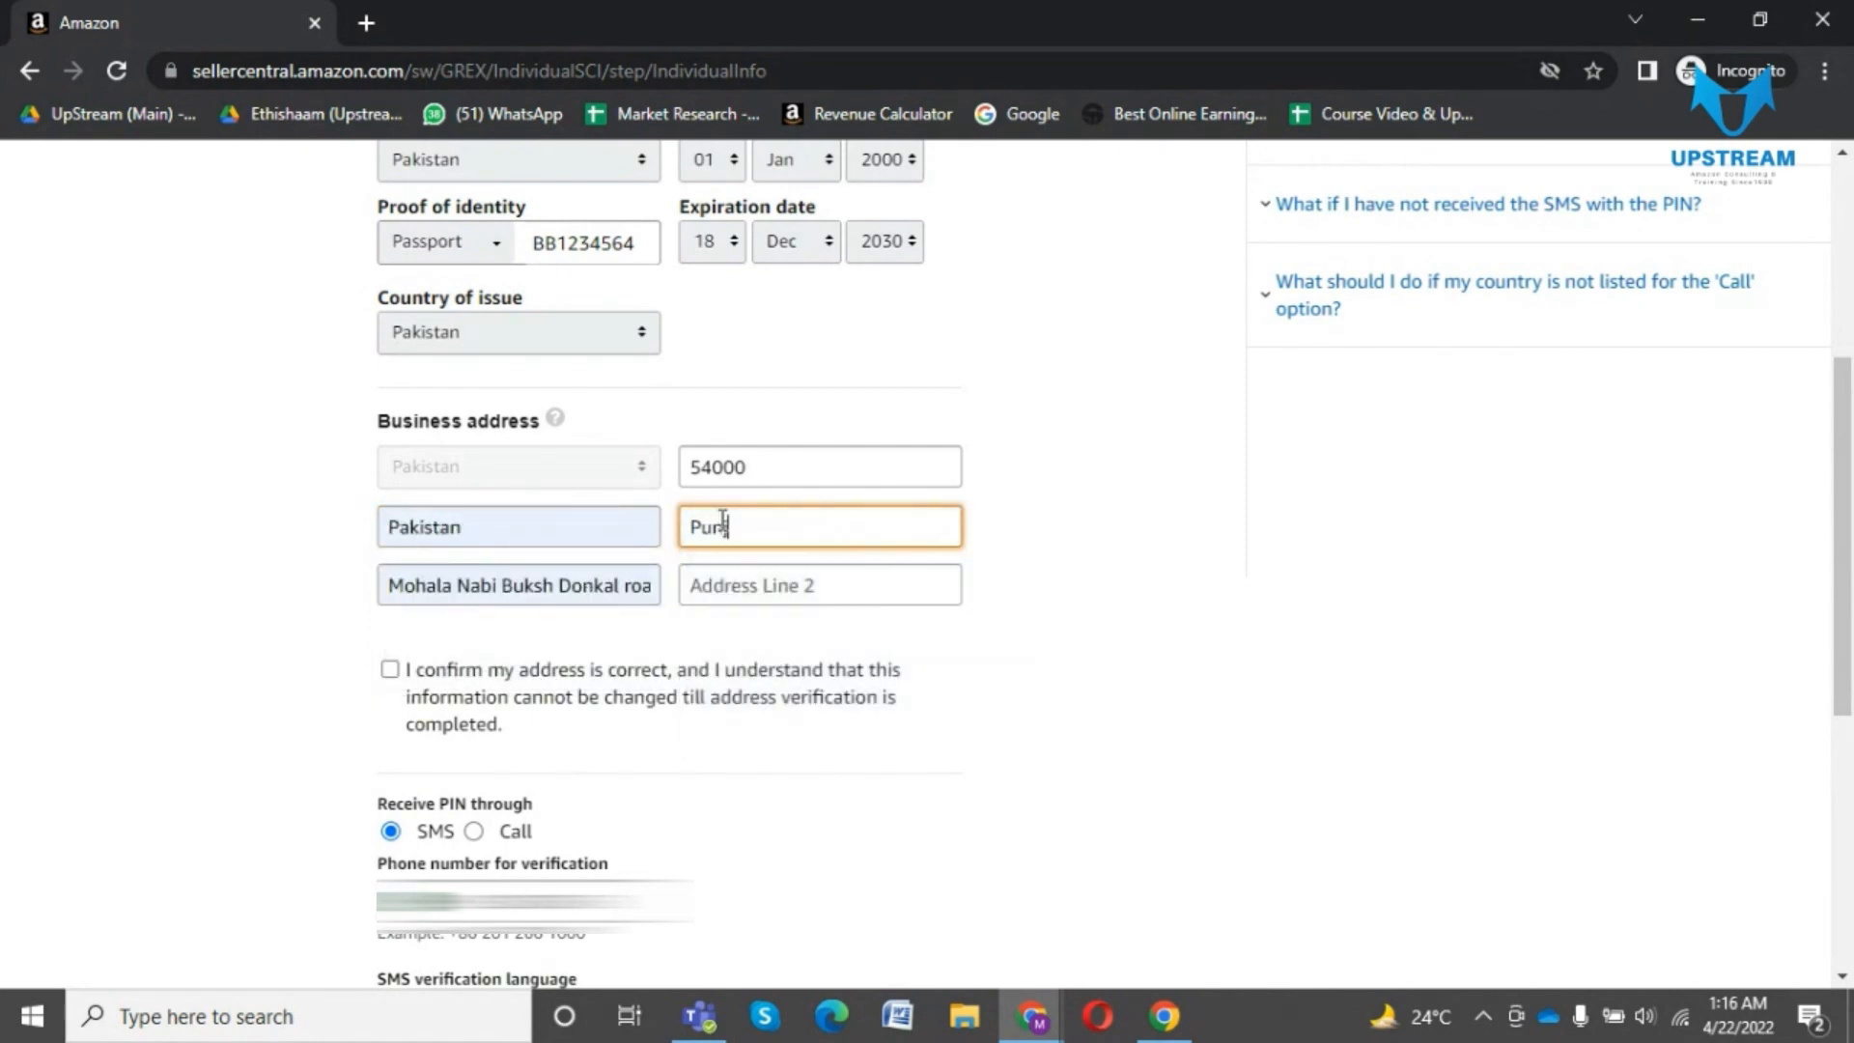
type("jab")
Step: Check the autofilled street address and tick the address confirmation box
left_click(886, 586)
left_click(553, 585)
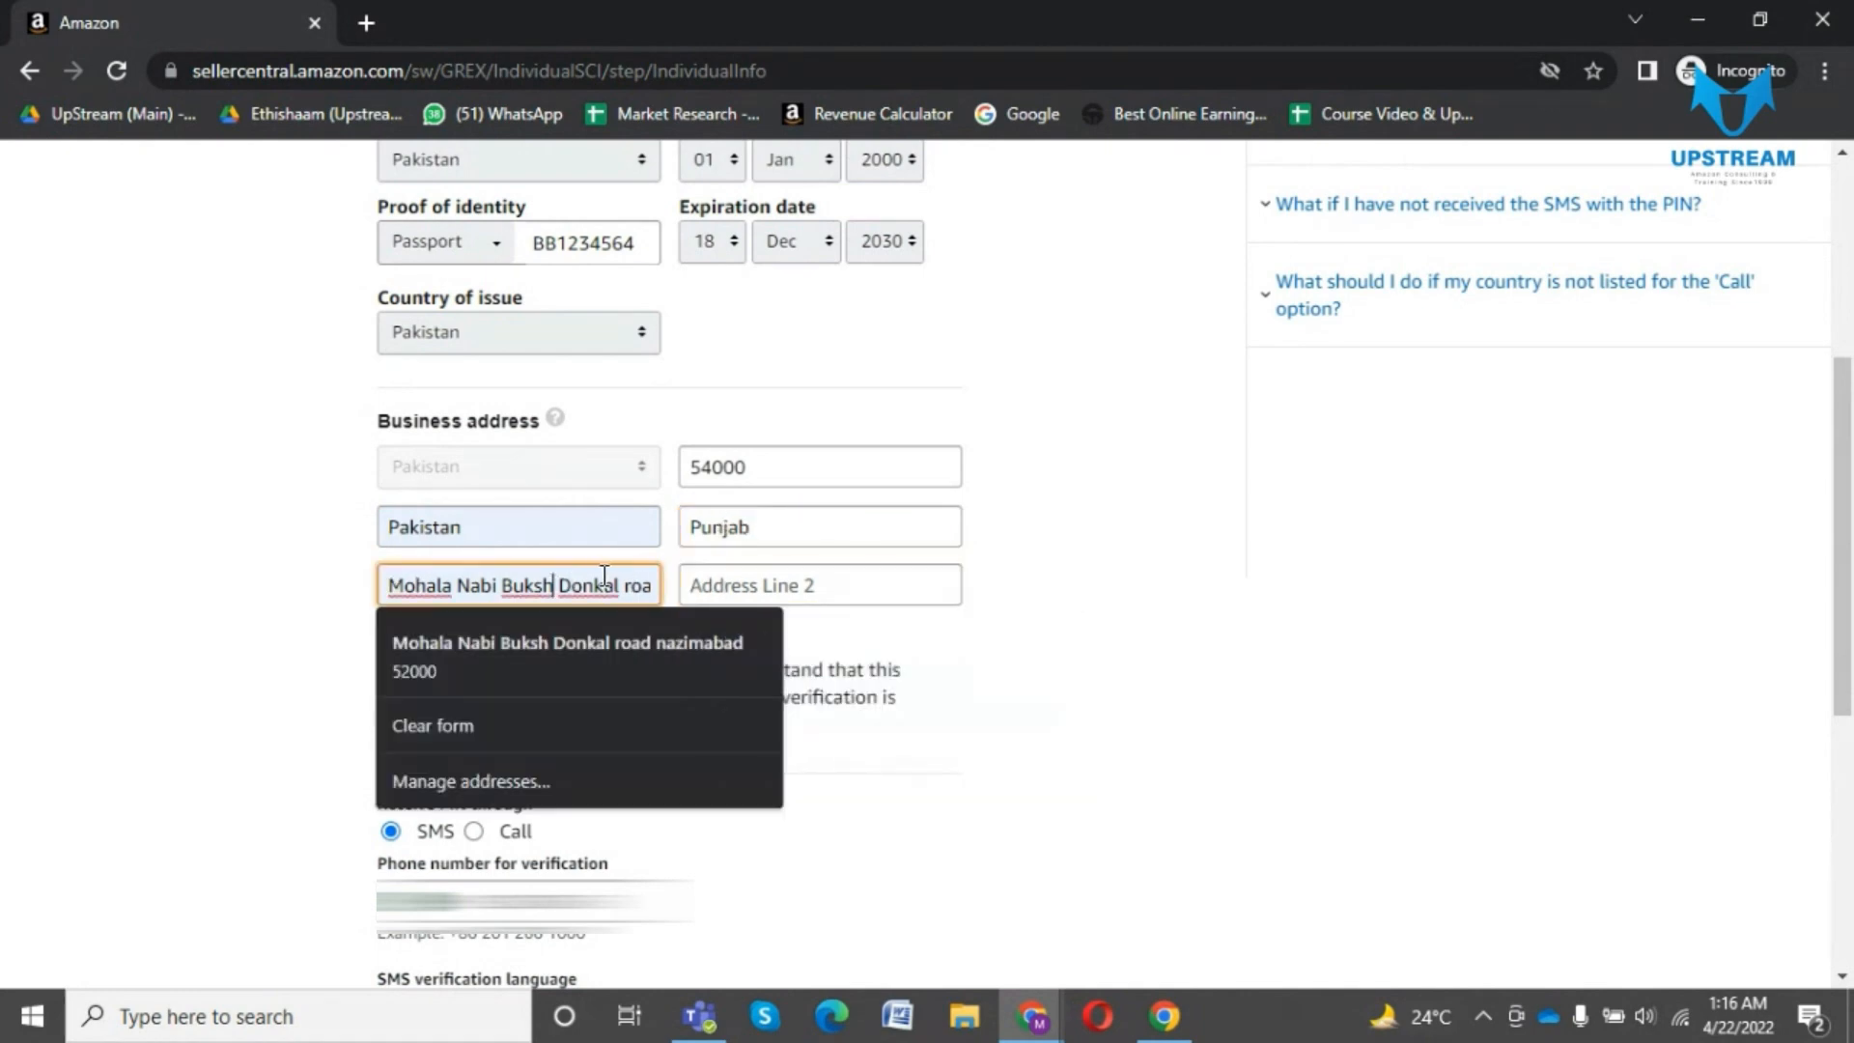
left_click(1017, 570)
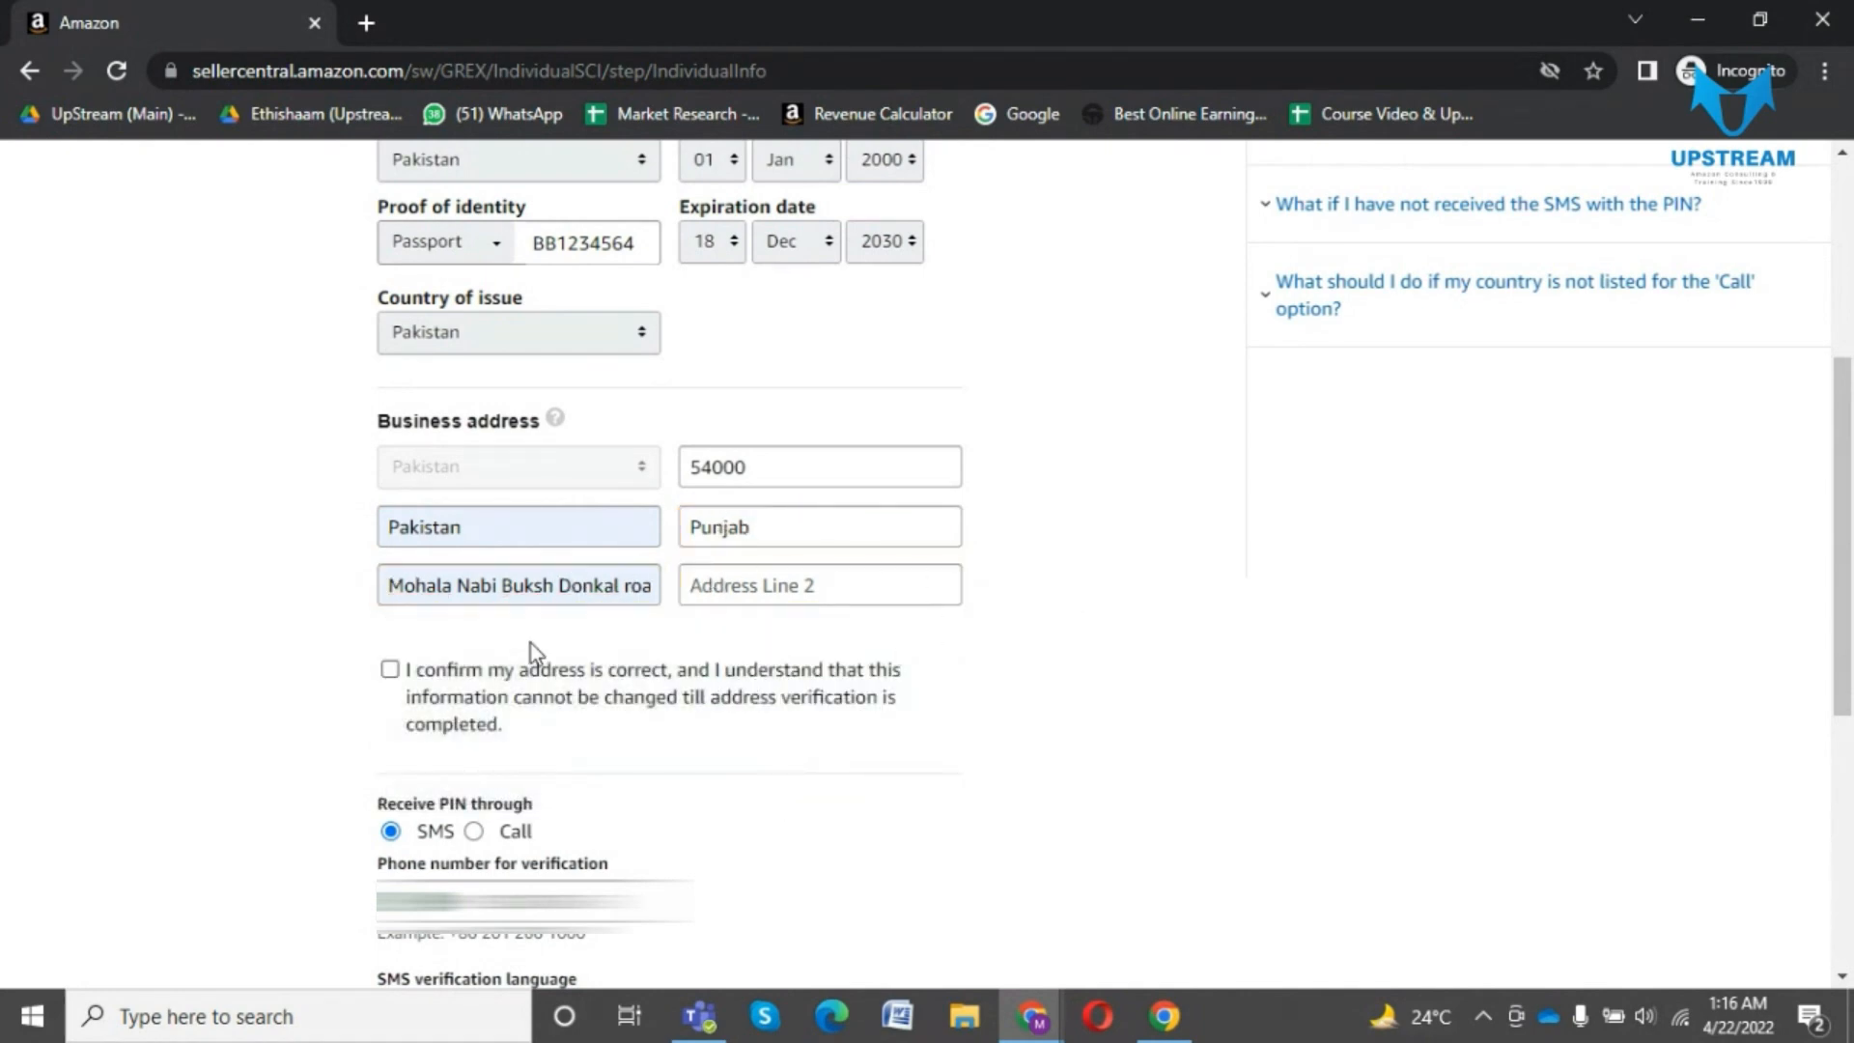
left_click_drag(390, 584, 828, 593)
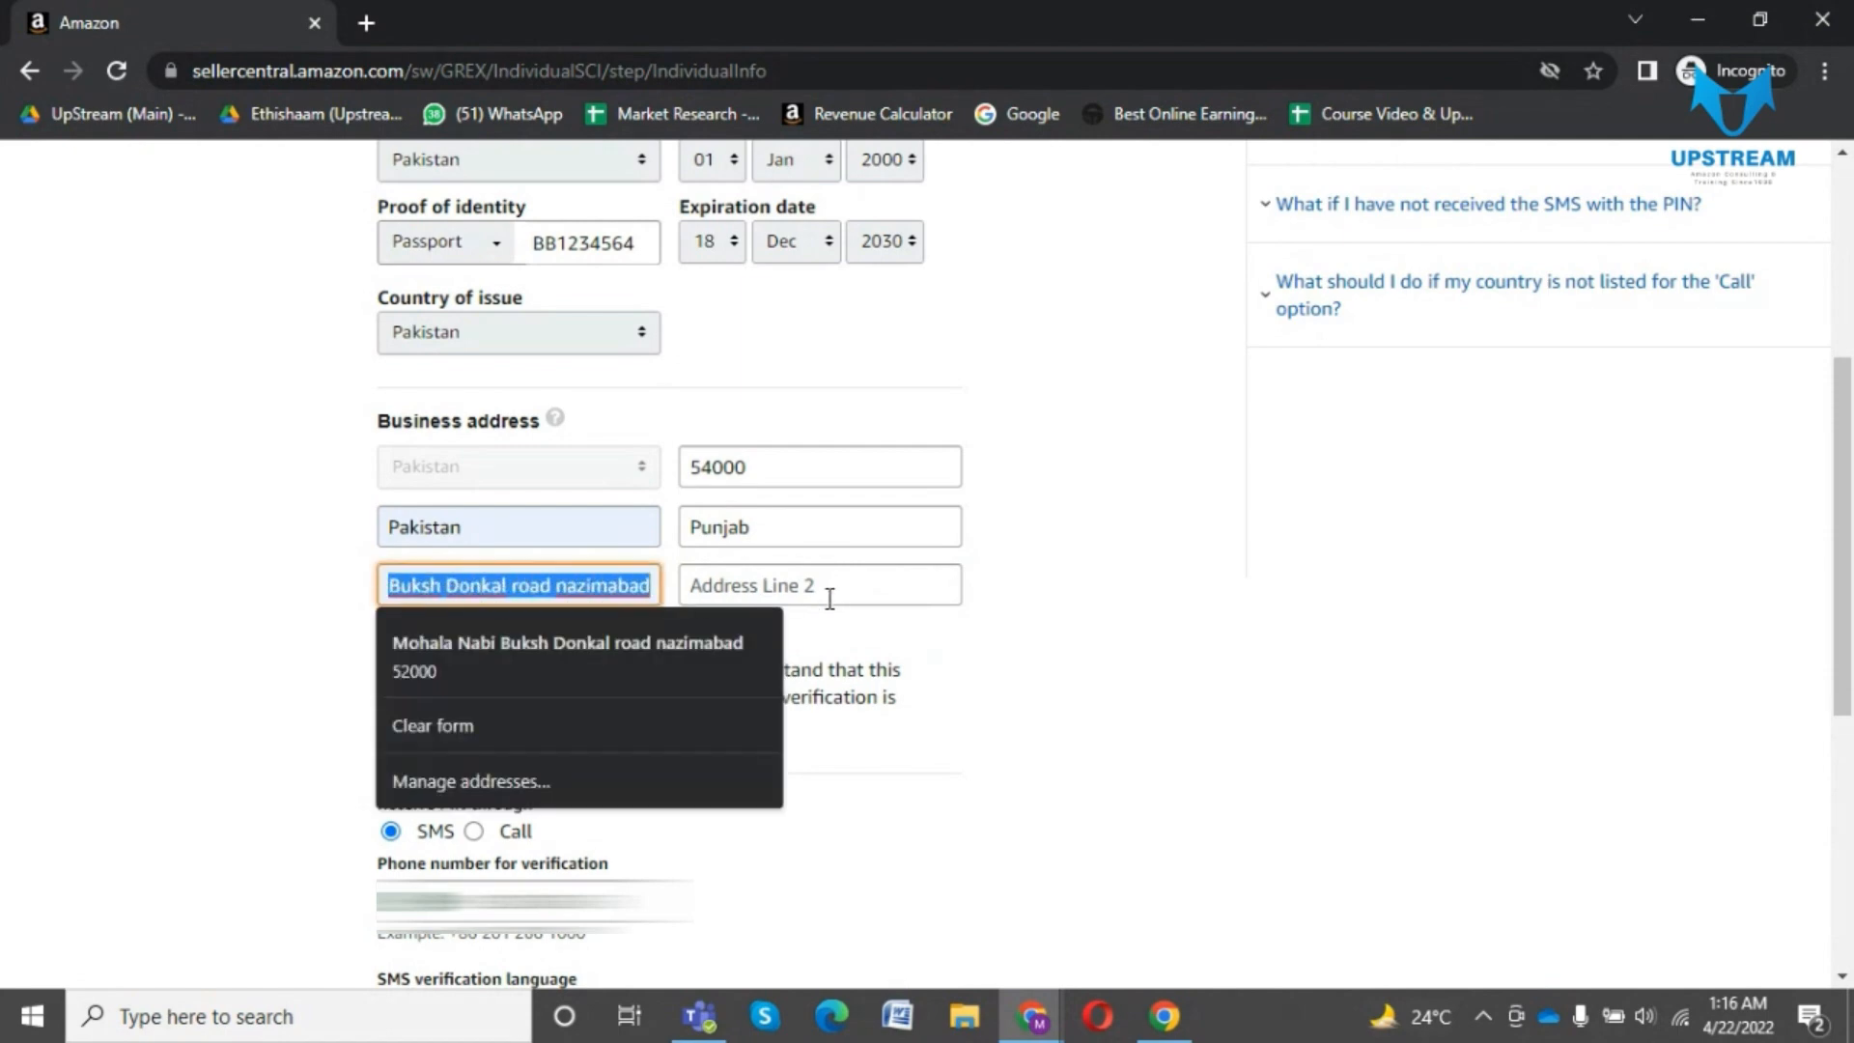
left_click(1059, 629)
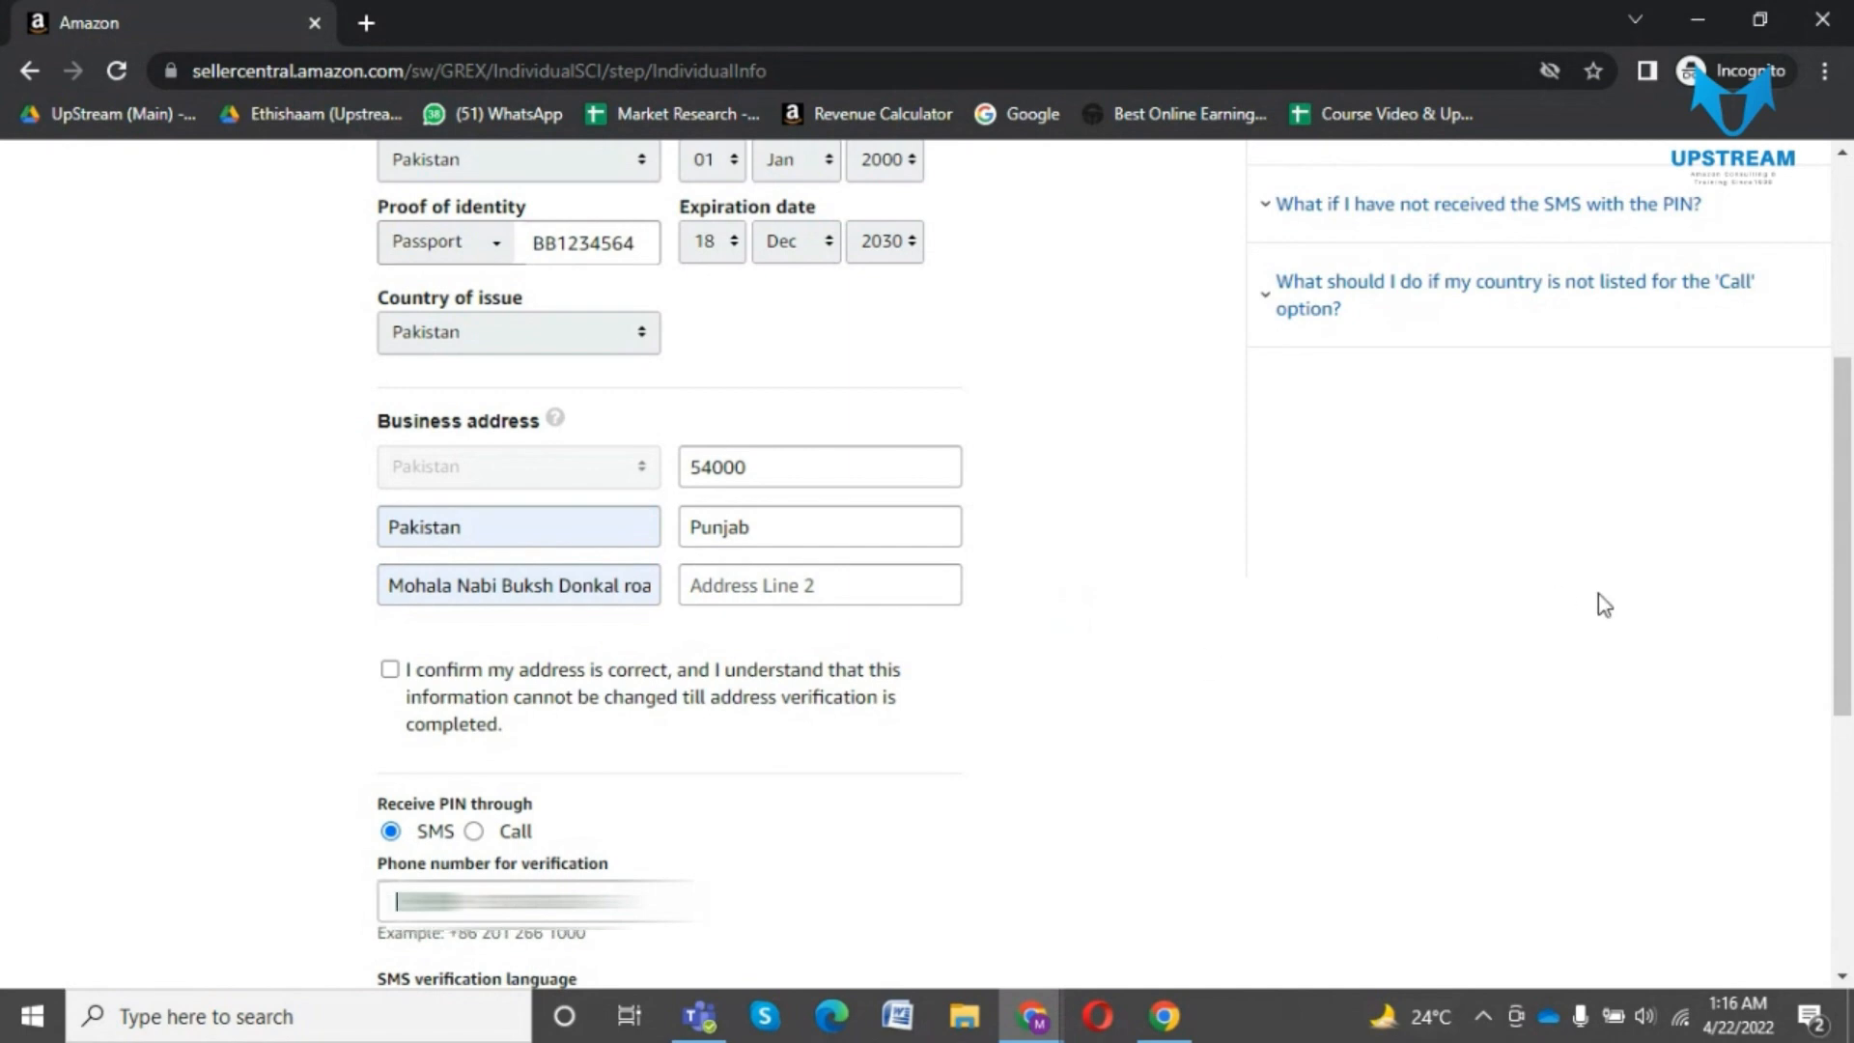
left_click(390, 670)
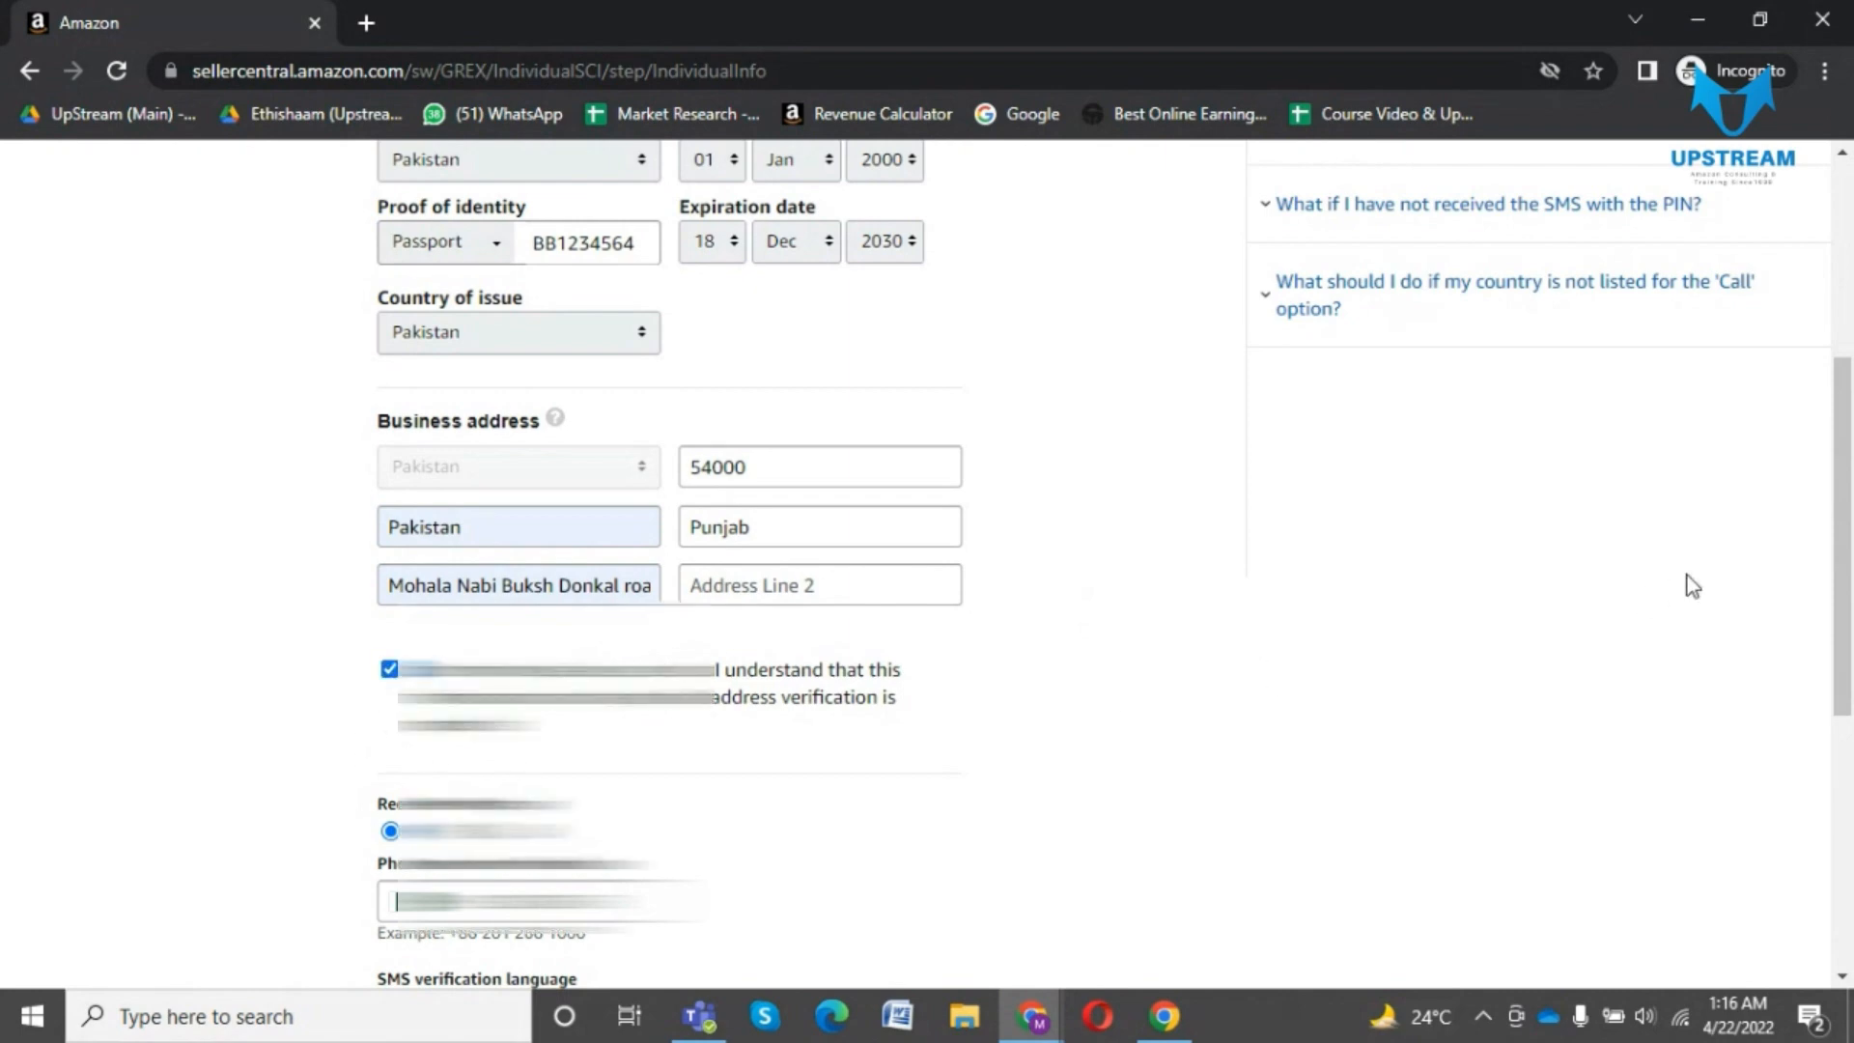
scroll(1835, 579, "down", 1)
scroll(1832, 606, "down", 2)
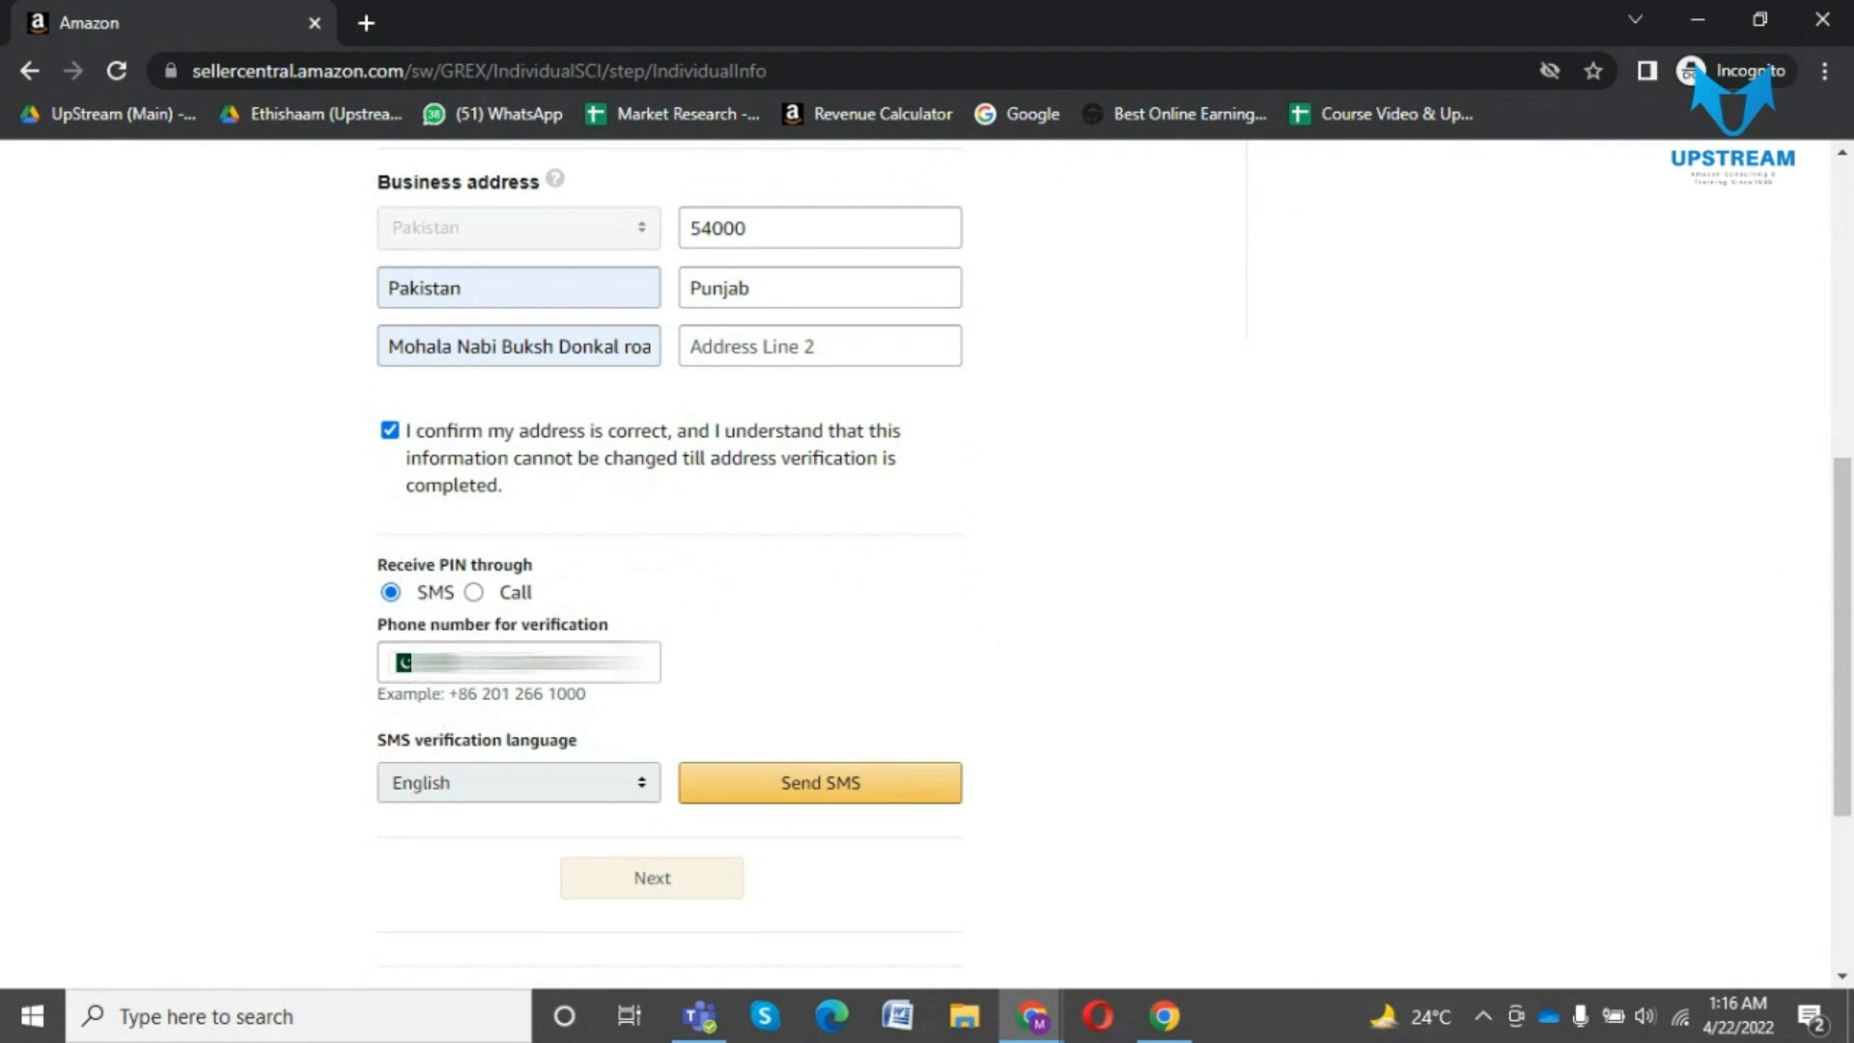
Step: Enter the phone number, verify it with the texted SMS PIN, and continue to Billing
left_click(550, 664)
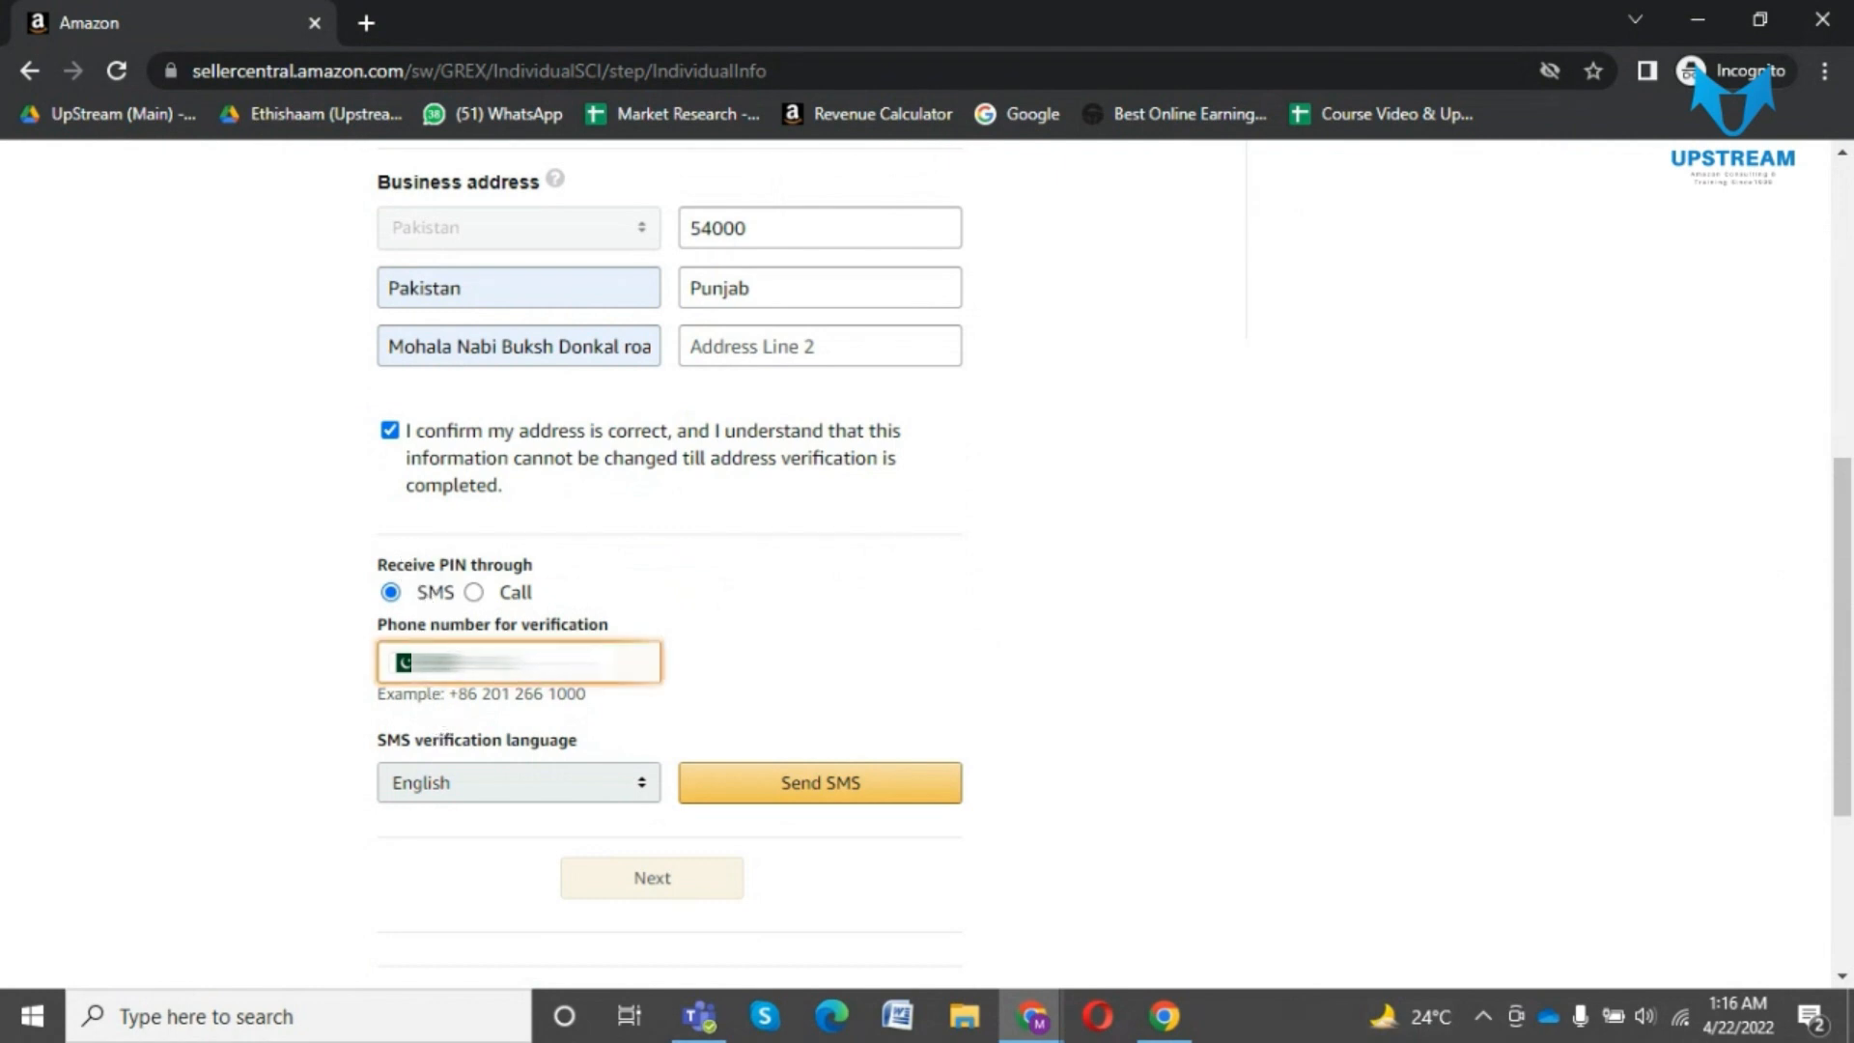
type("?????????")
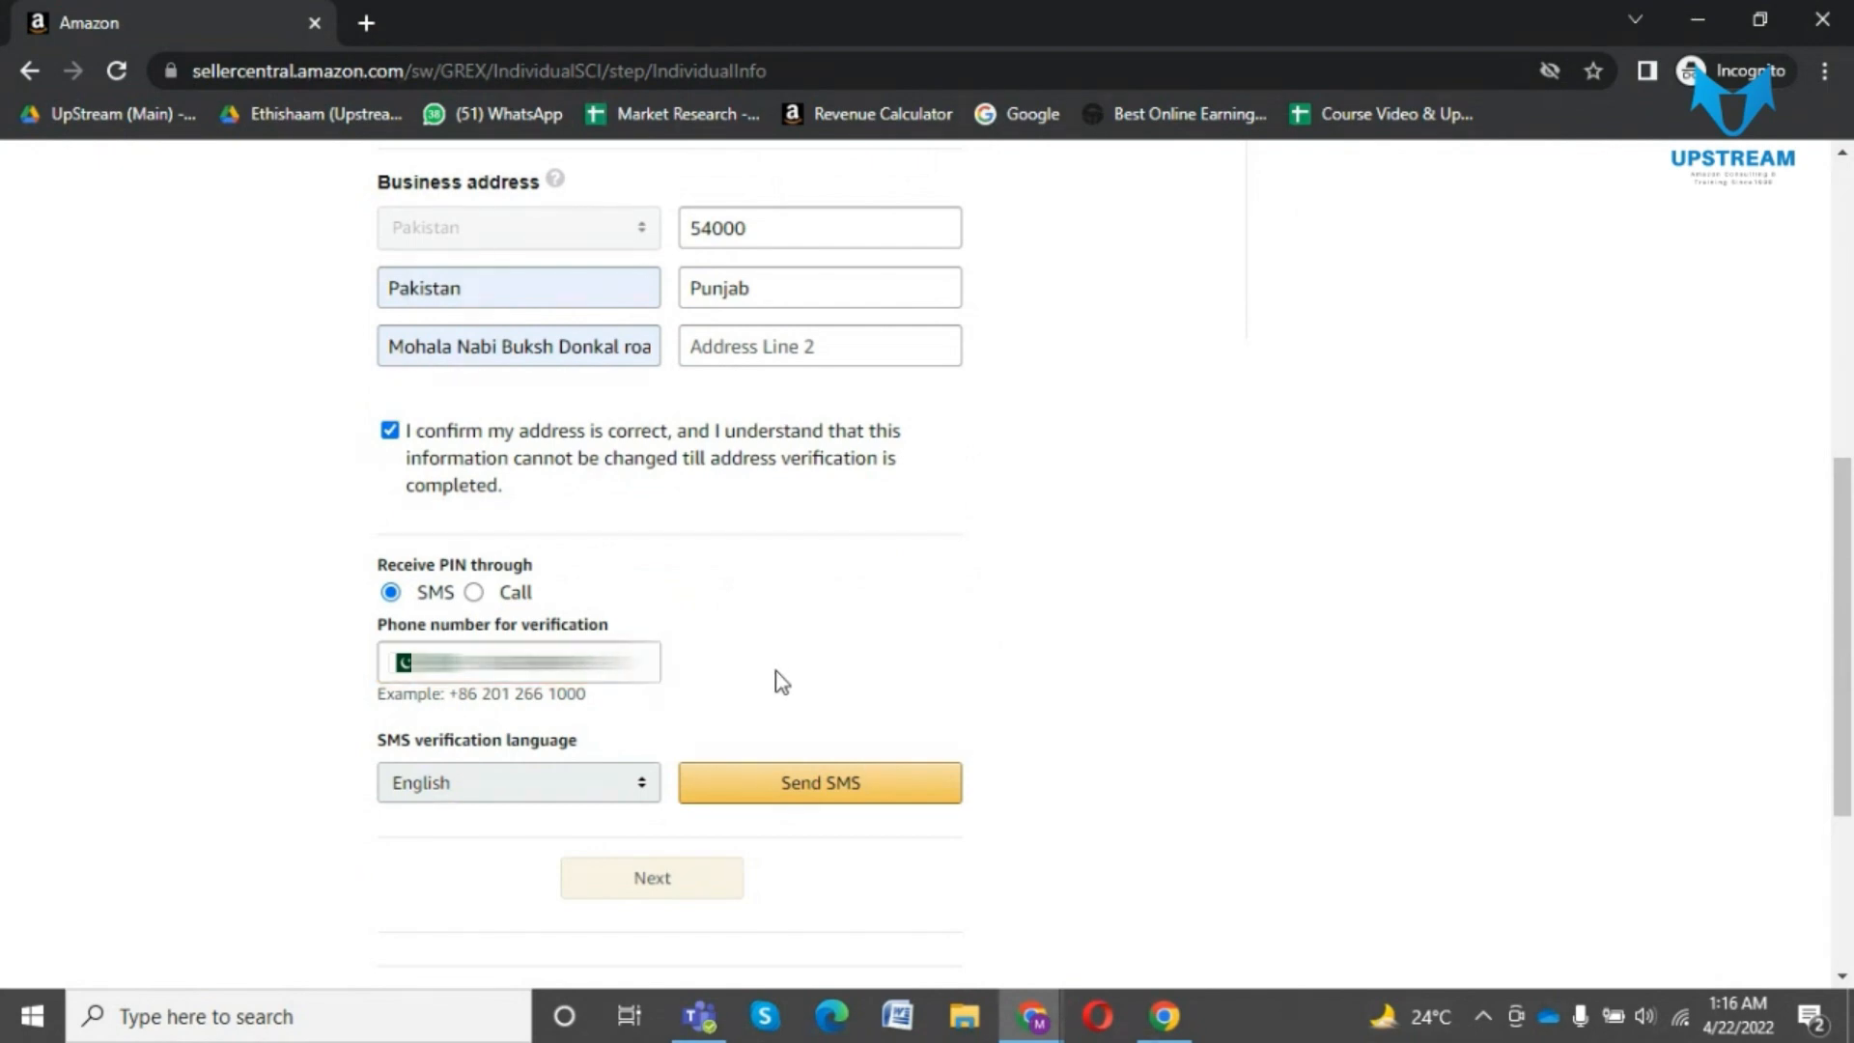
left_click(786, 779)
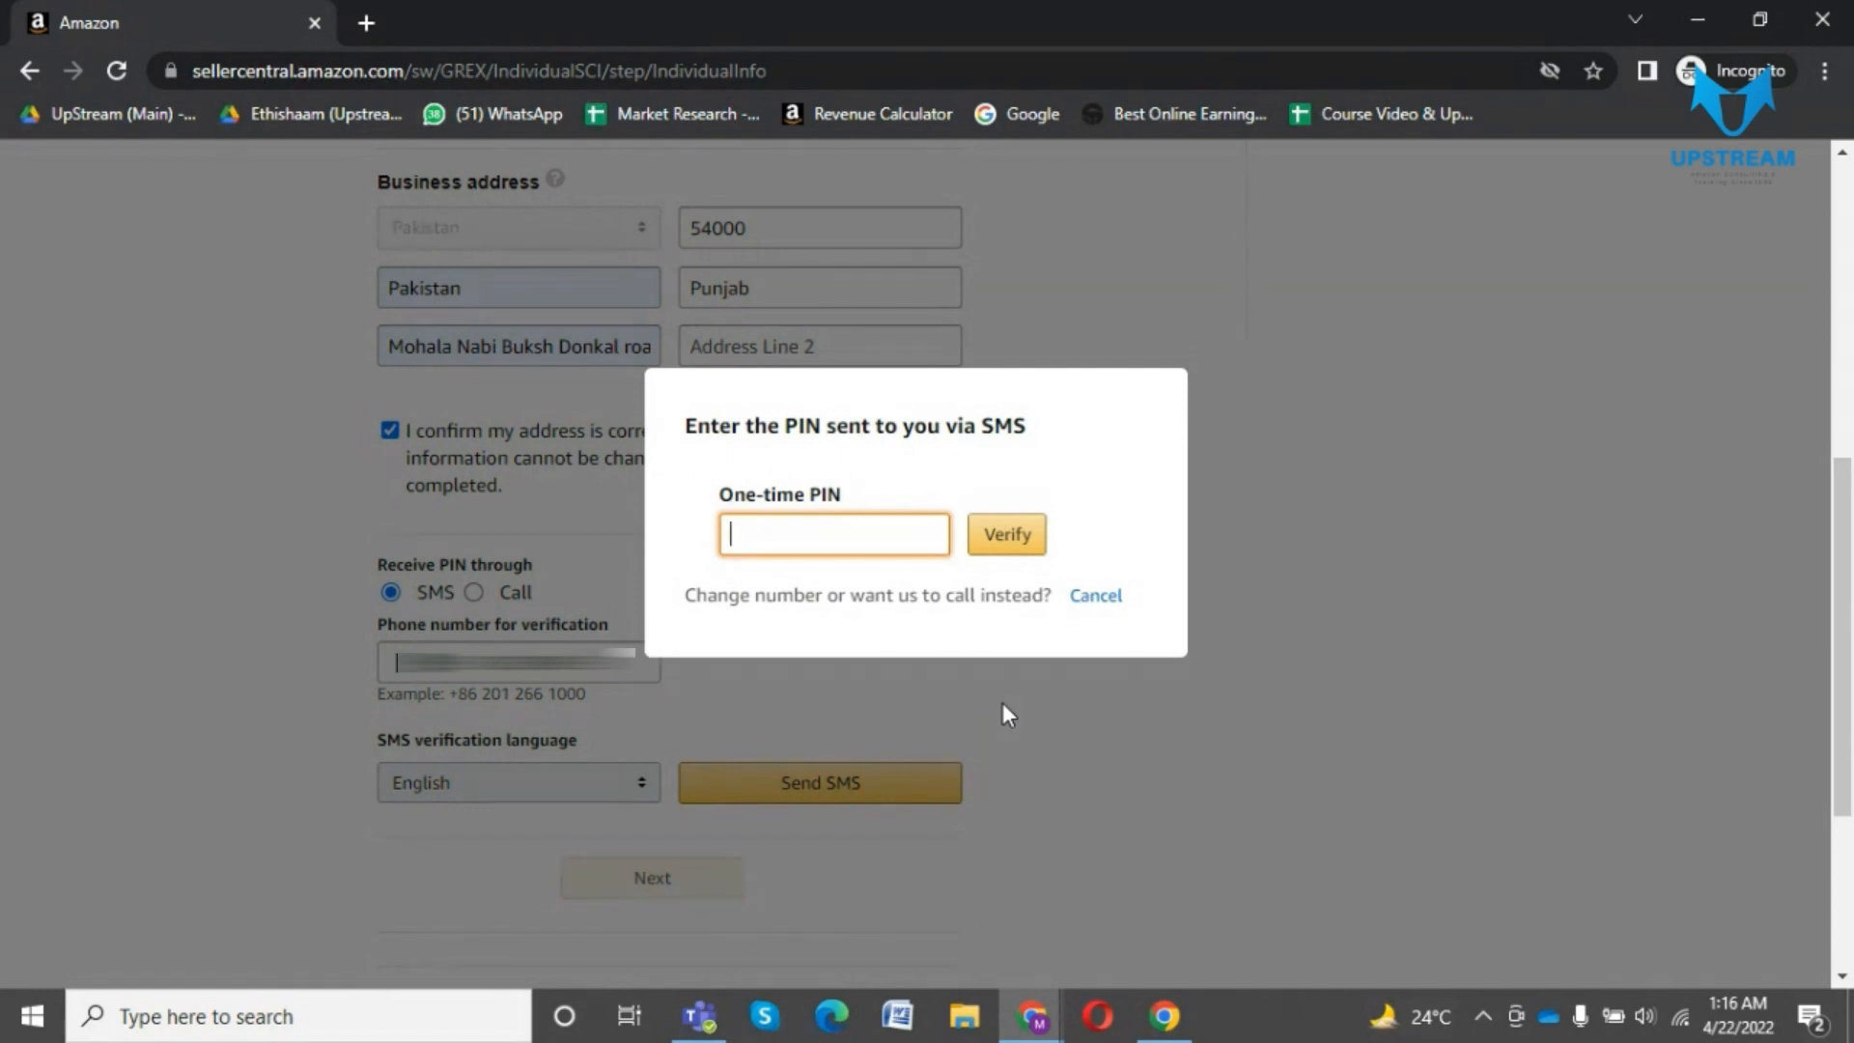
left_click(1009, 538)
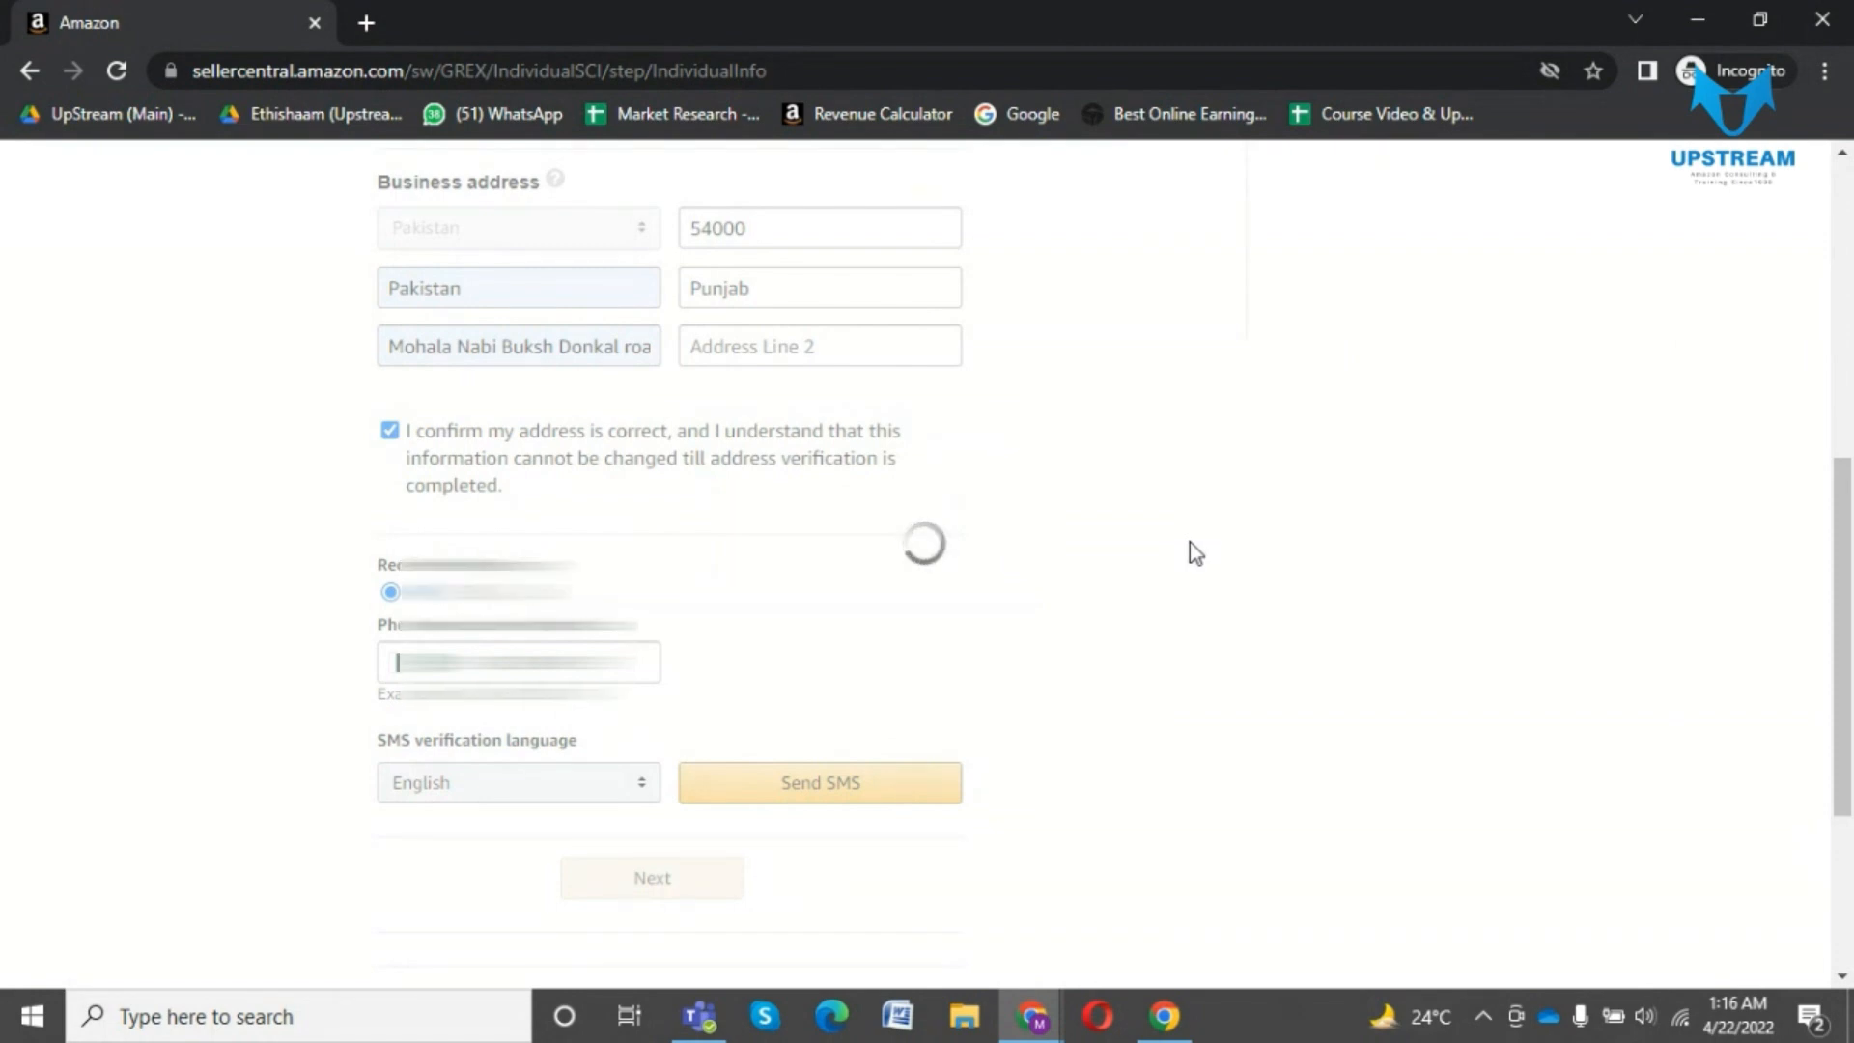
left_click(688, 768)
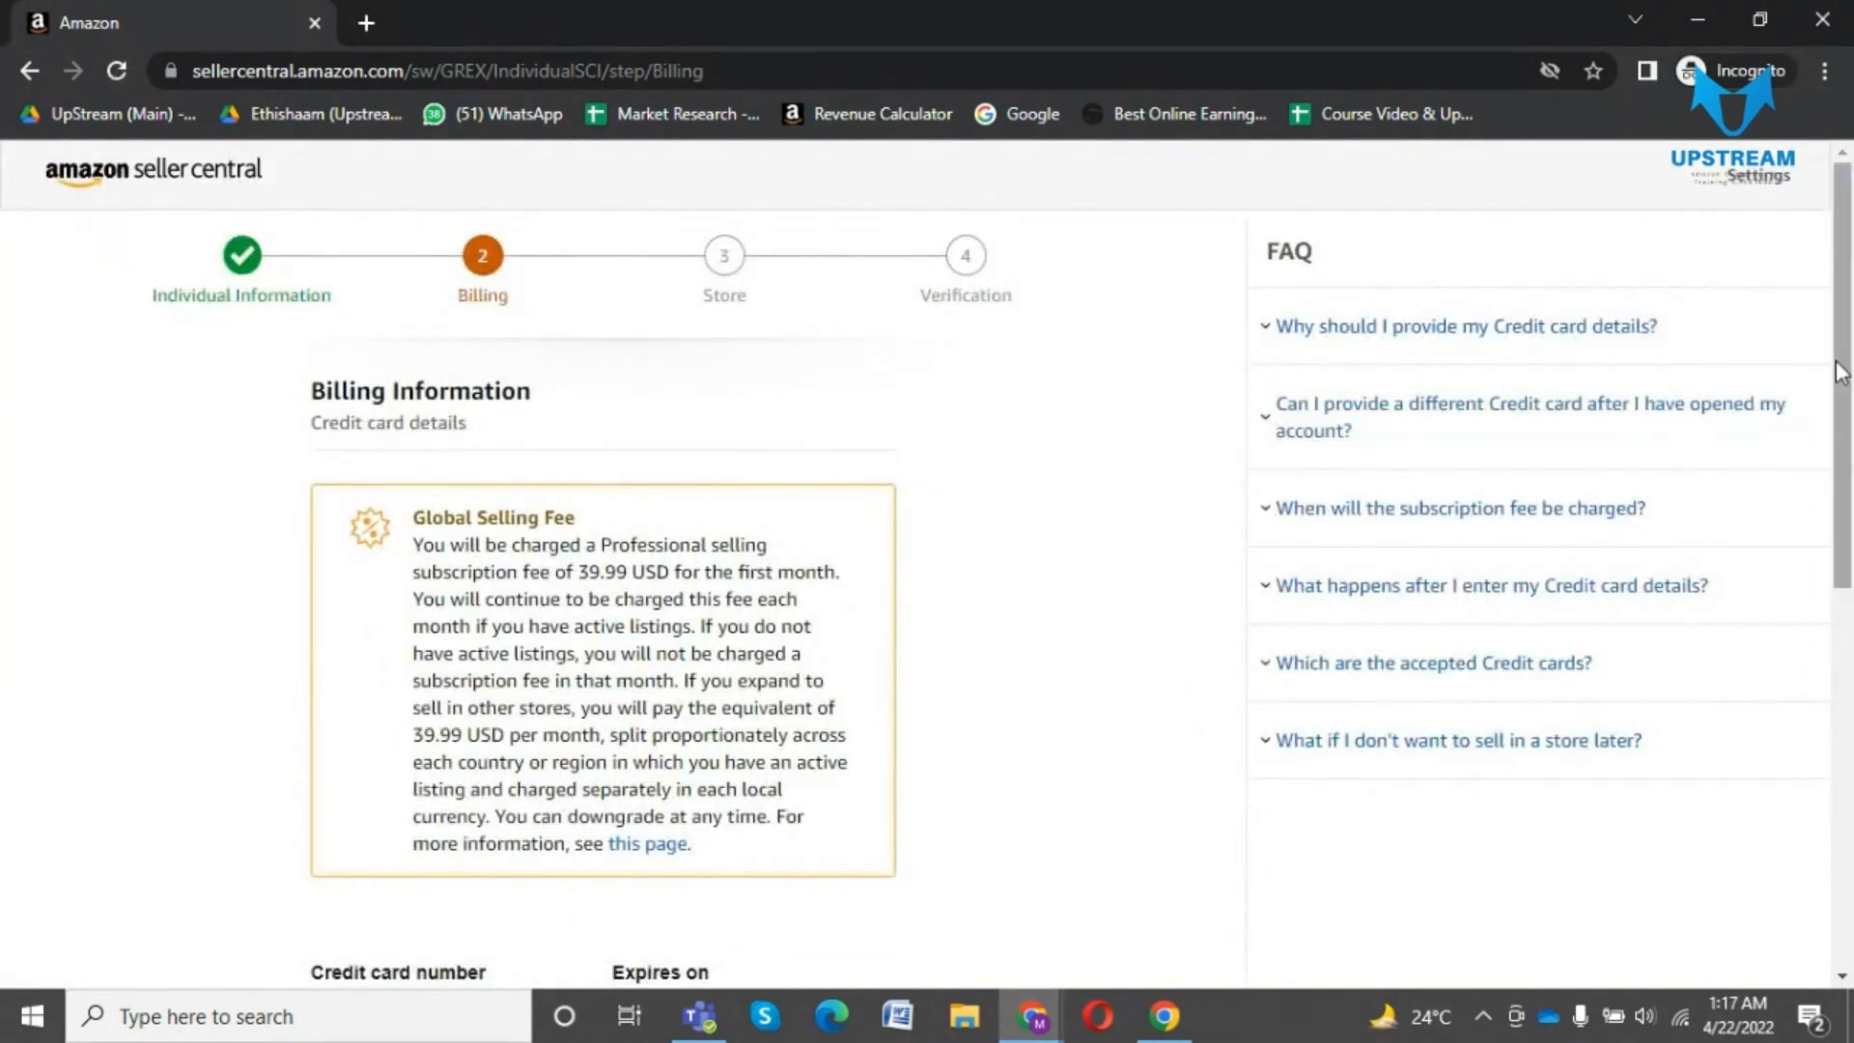
left_click_drag(1837, 372, 1838, 472)
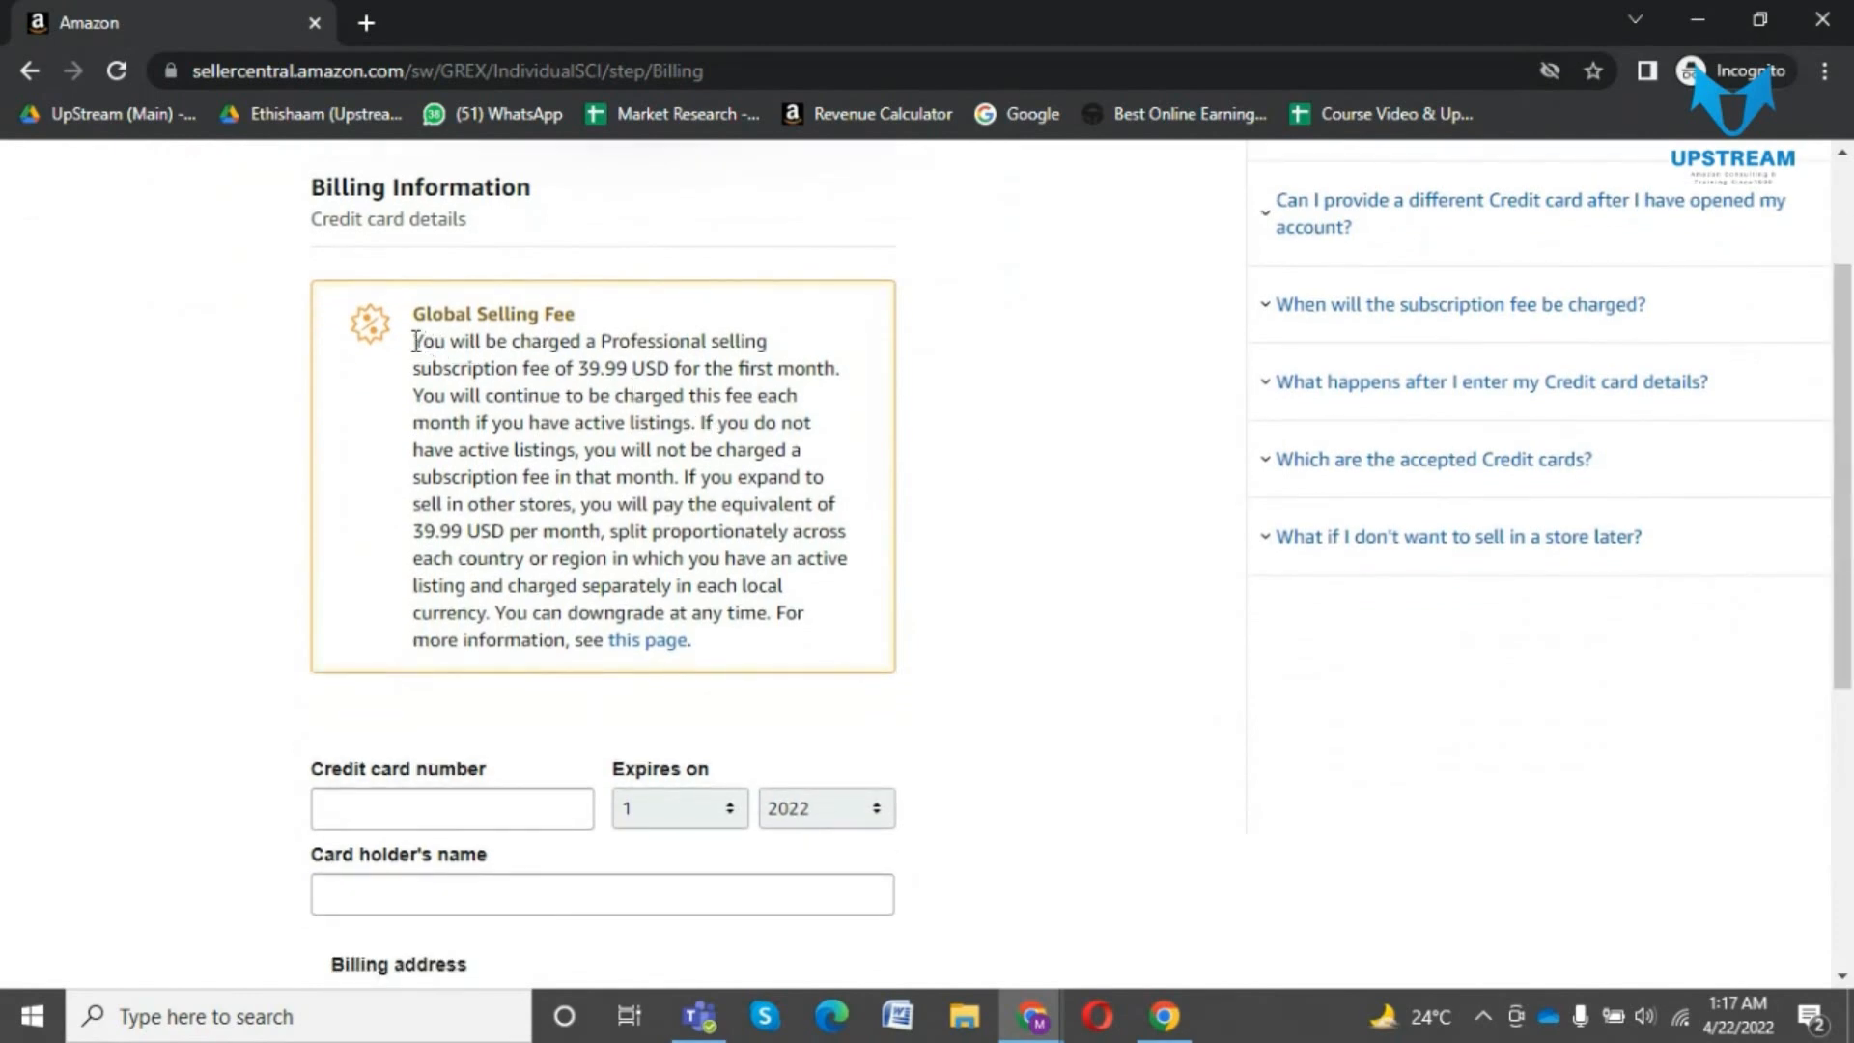
left_click_drag(413, 343, 731, 350)
left_click(731, 350)
double_click(583, 370)
left_click_drag(496, 615, 768, 608)
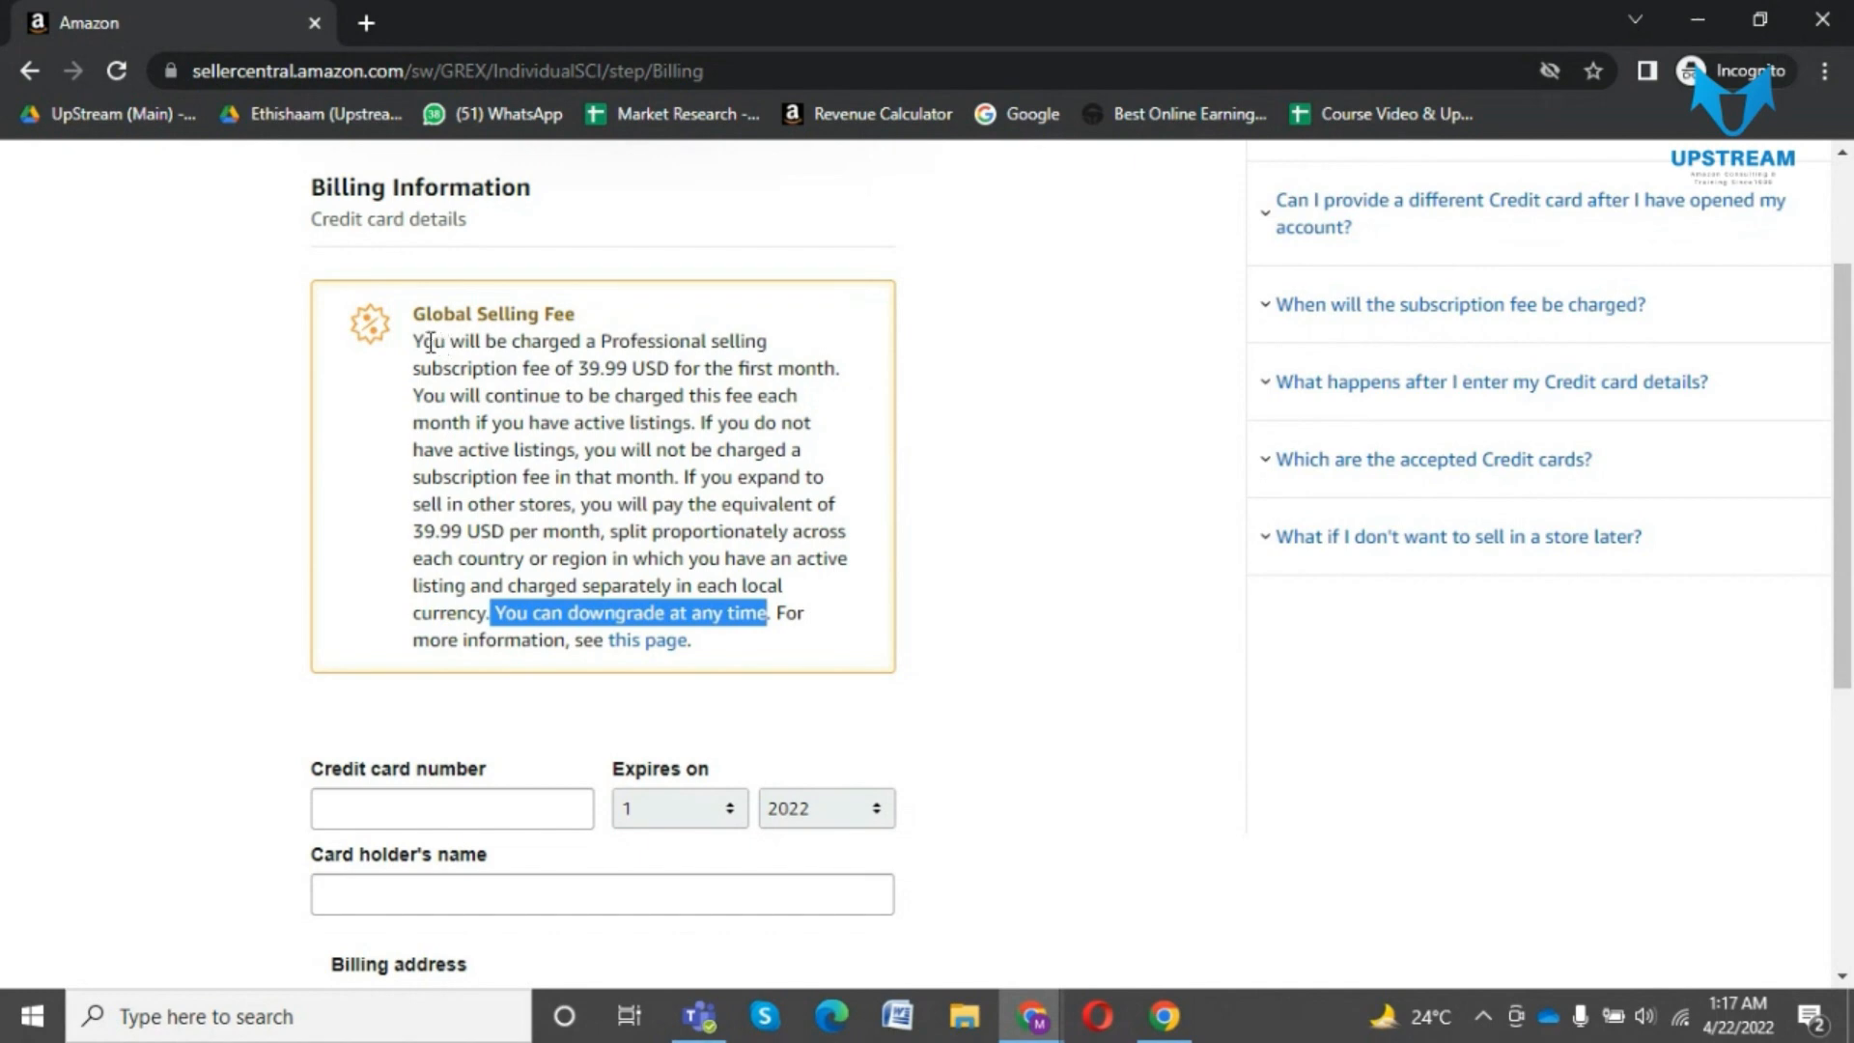
left_click_drag(431, 342, 634, 371)
left_click(646, 459)
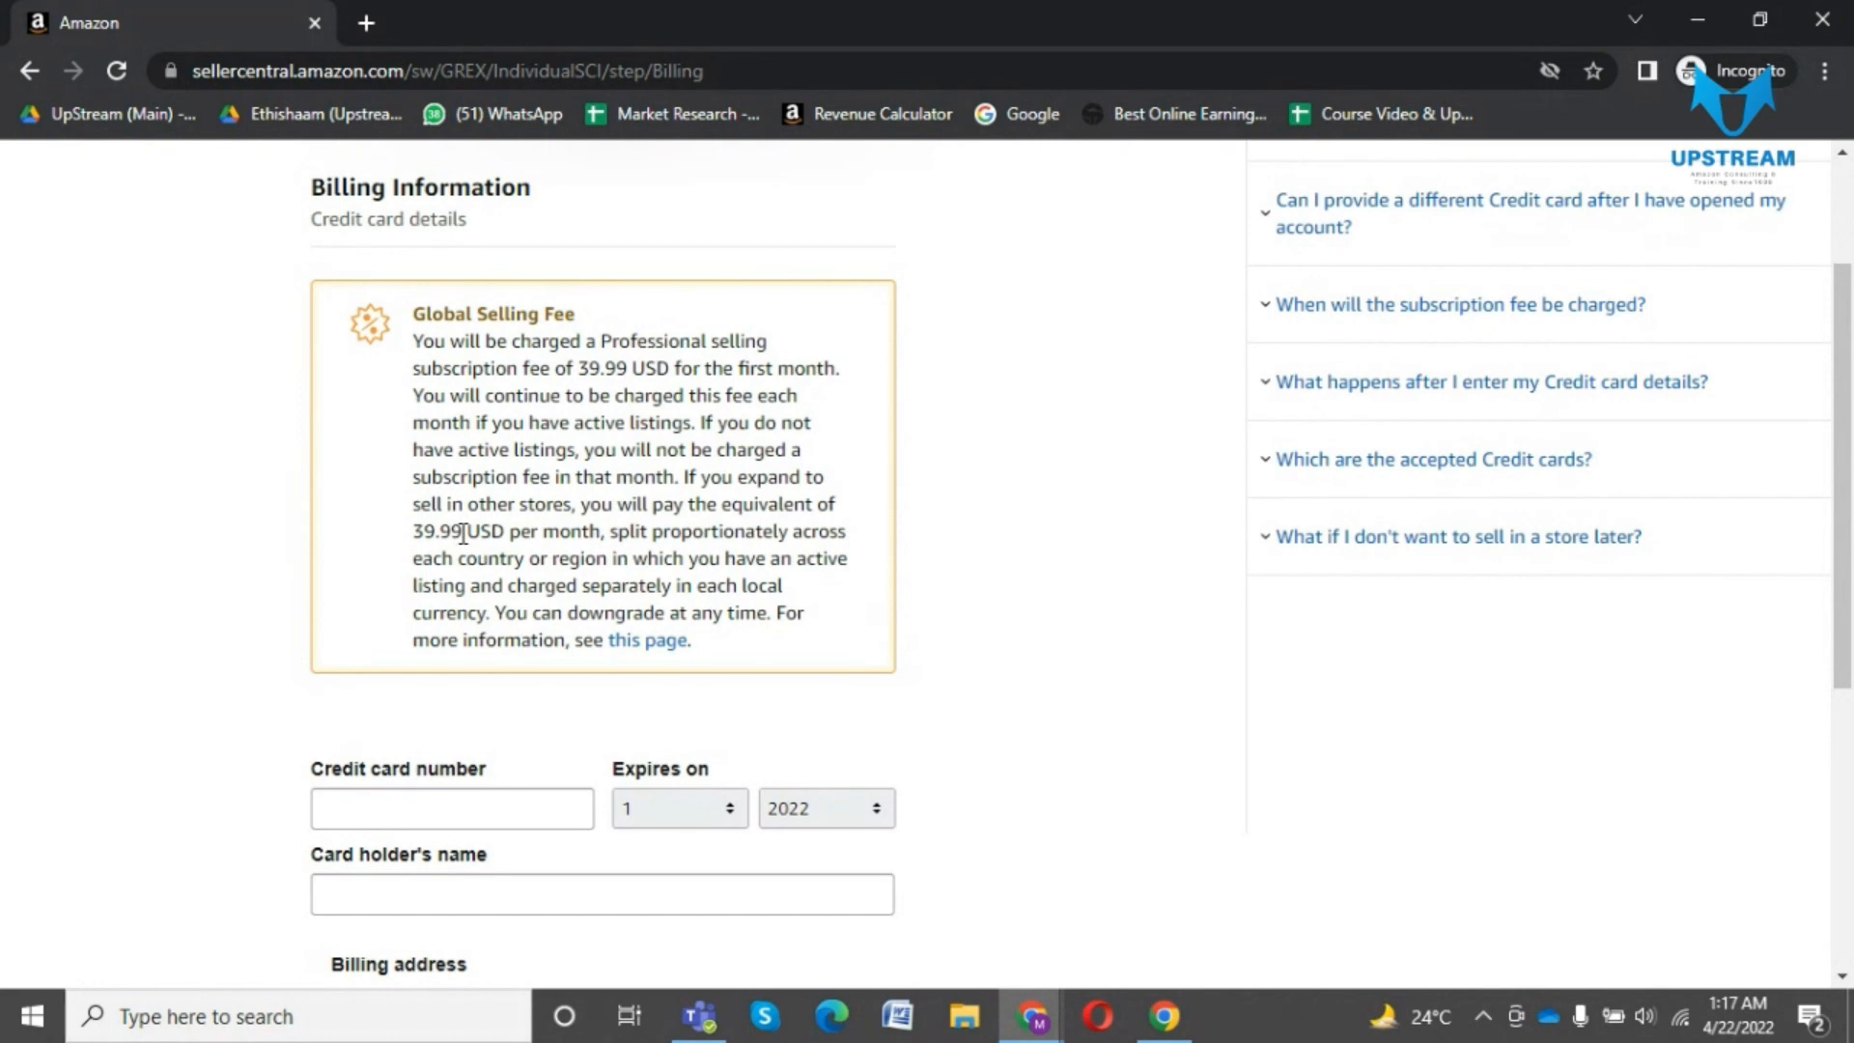
left_click_drag(464, 533, 418, 528)
left_click(518, 808)
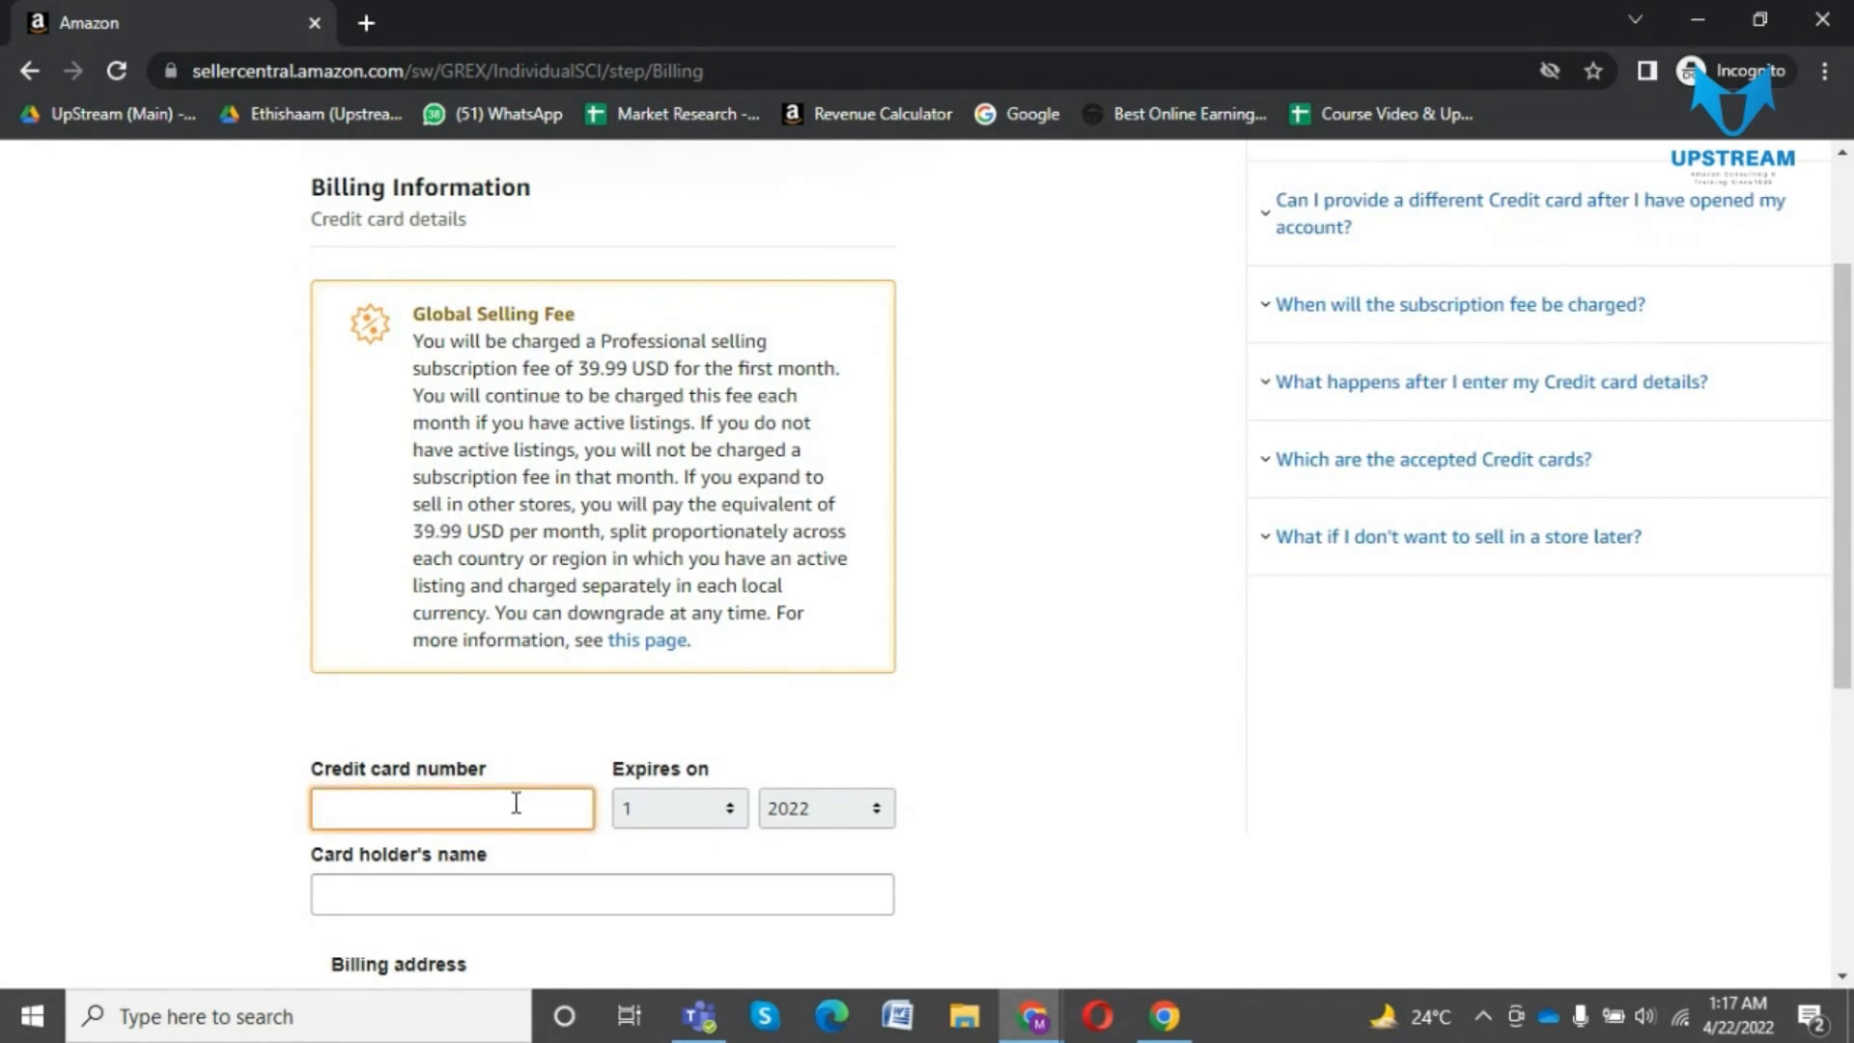
Step: Search Google for 'dummy credit card number' in a new tab
left_click(375, 25)
type("du")
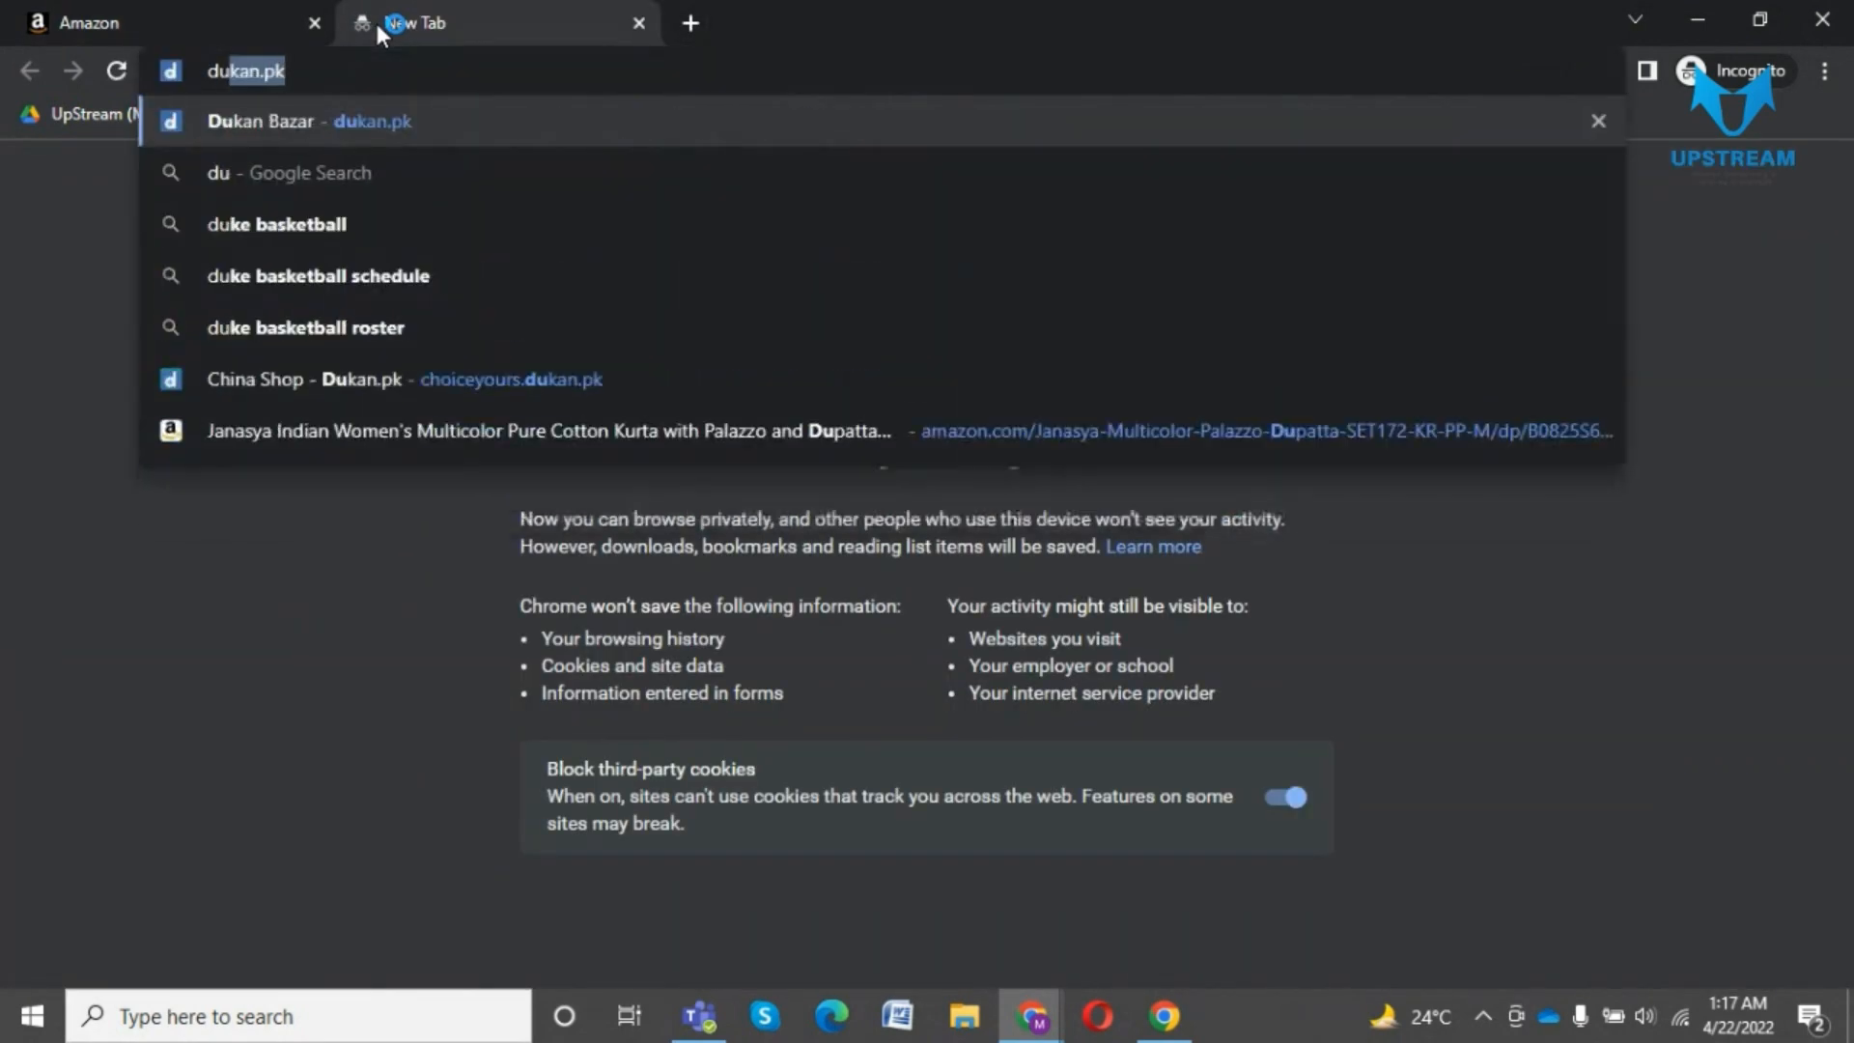
type("mmy credi")
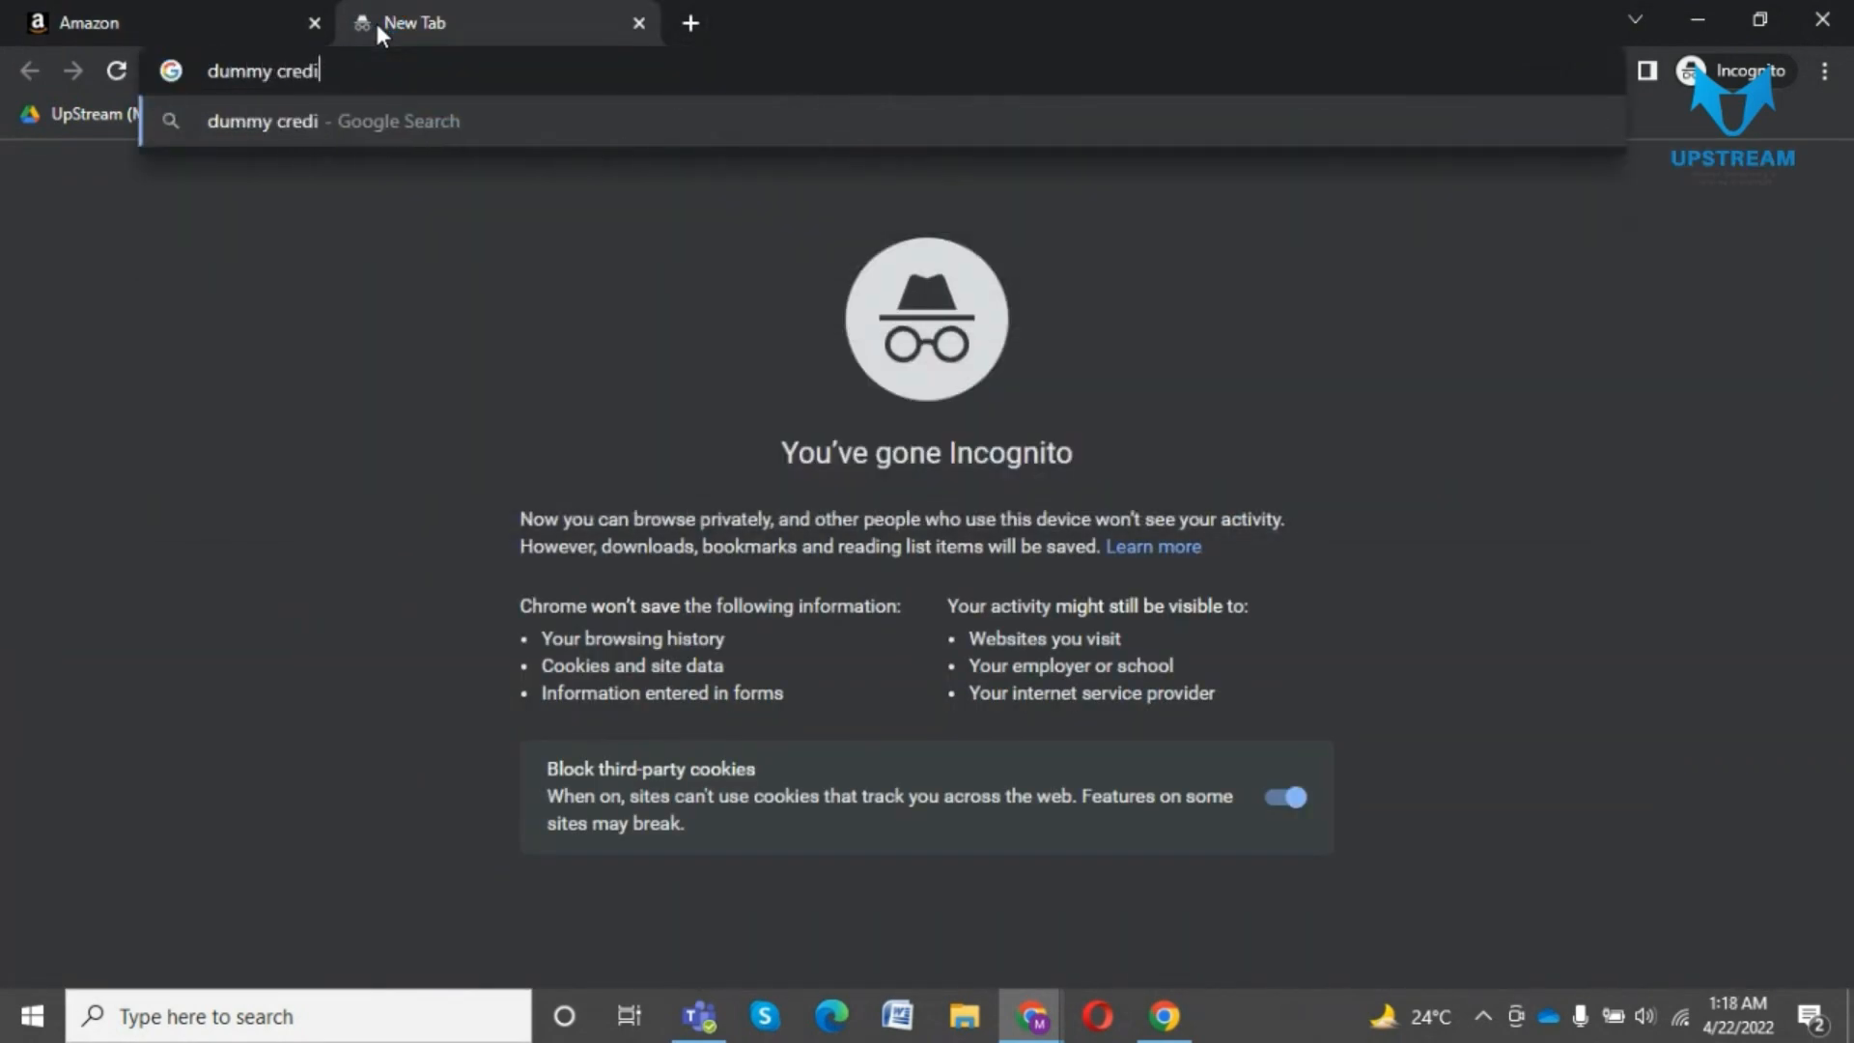
type("t ")
type("n")
key("BackSpace")
type("care")
key("BackSpace")
key("BackSpace")
type("d number")
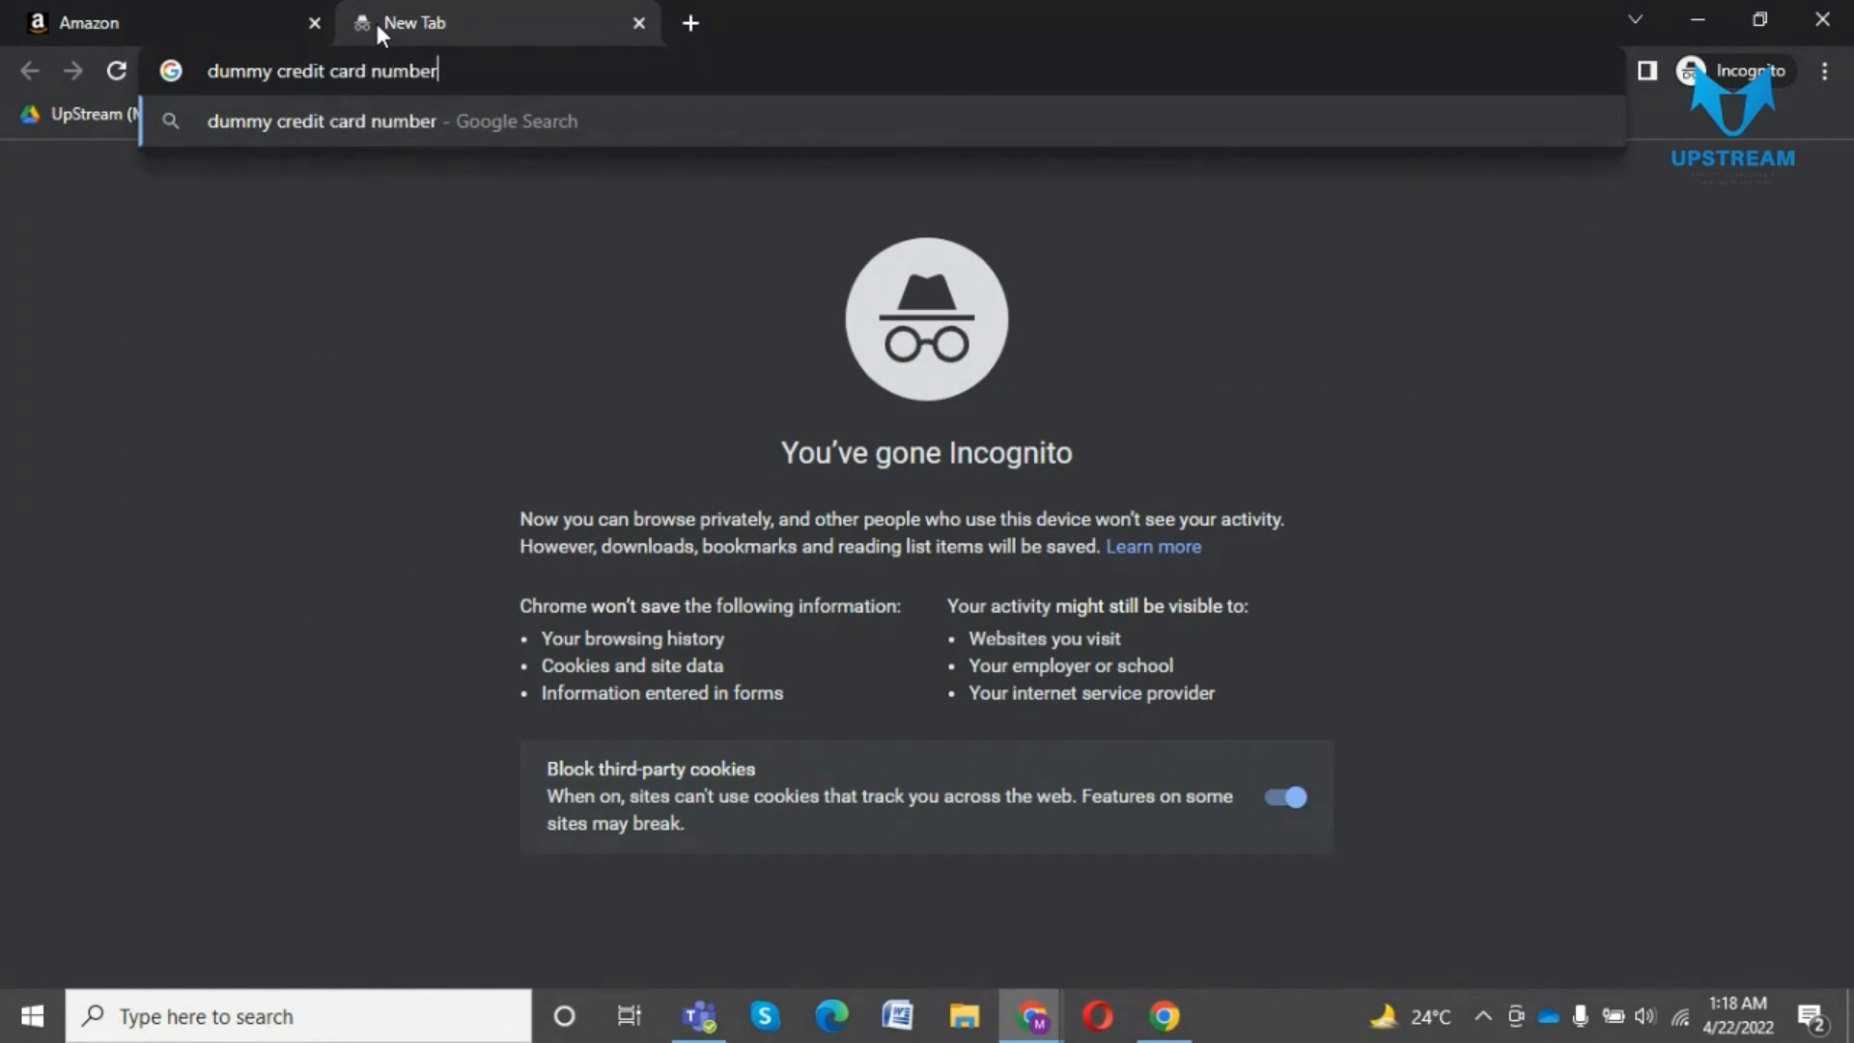
key("Return")
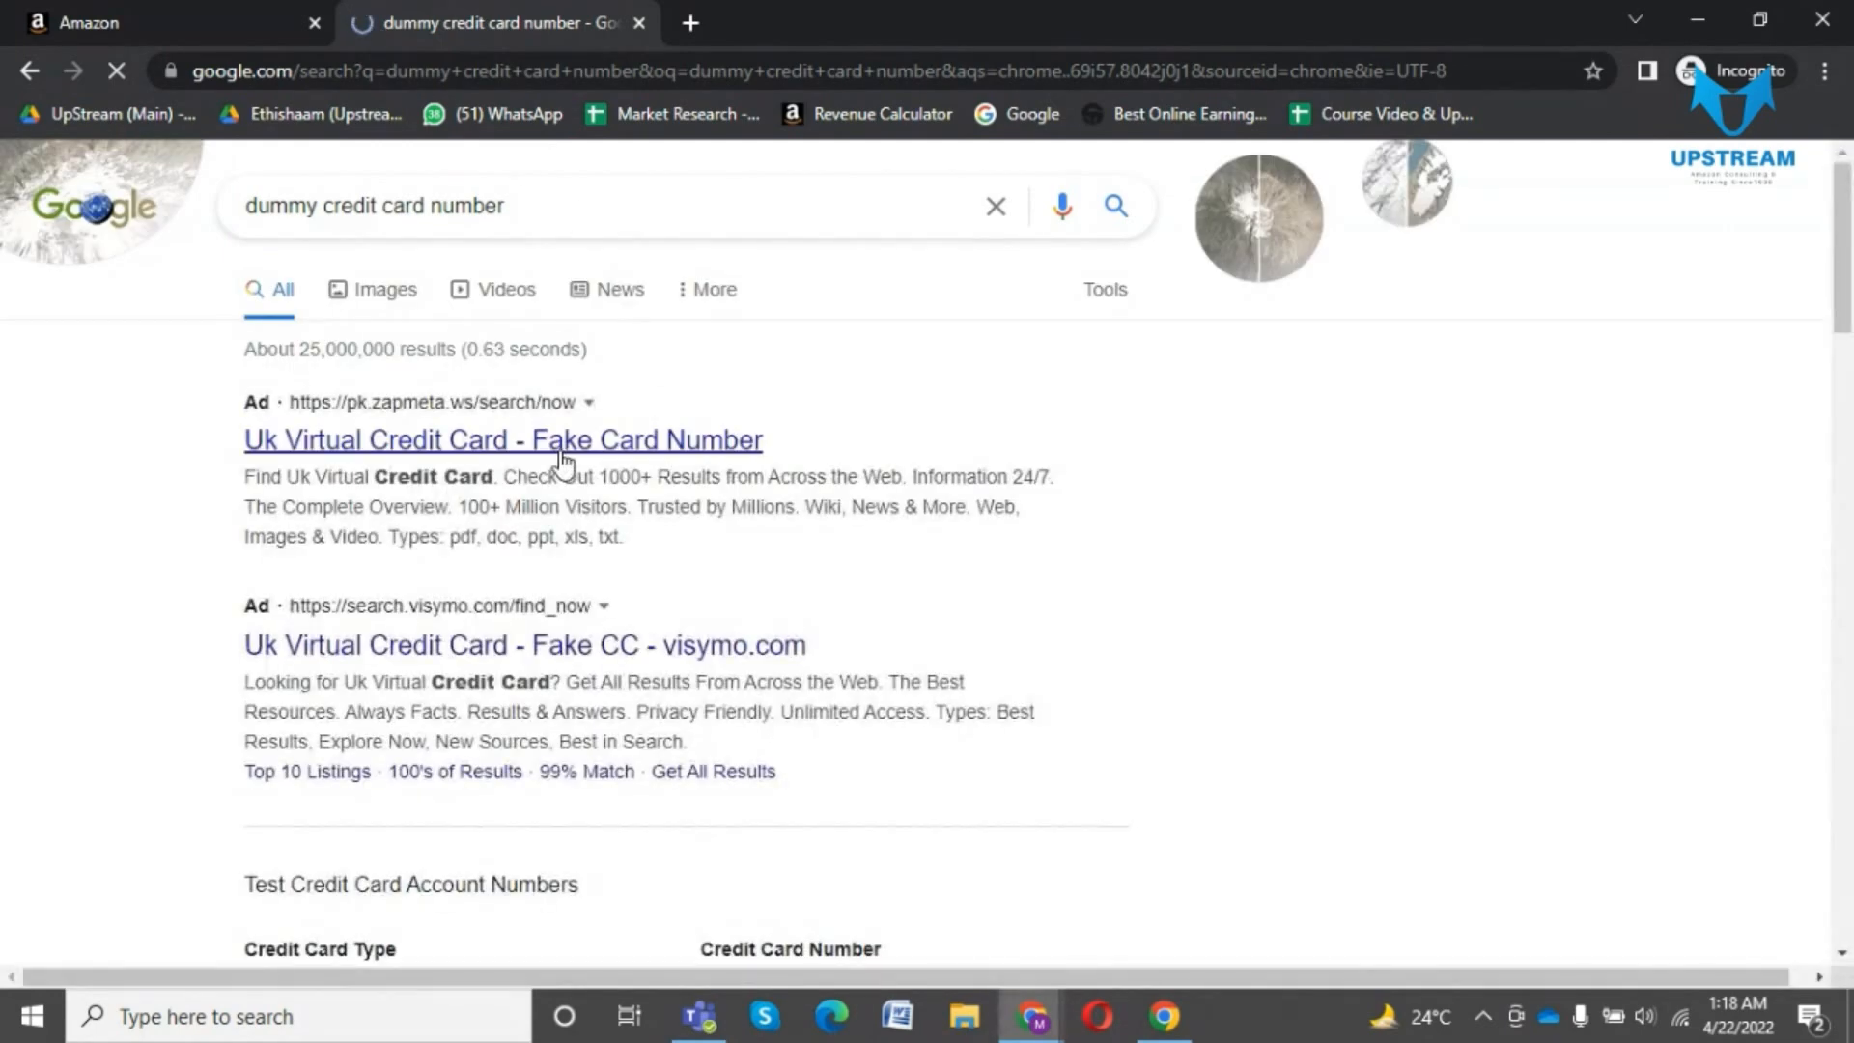
Step: Copy the first MasterCard test number into Amazon's Credit card number field
scroll(1144, 435, "down", 4)
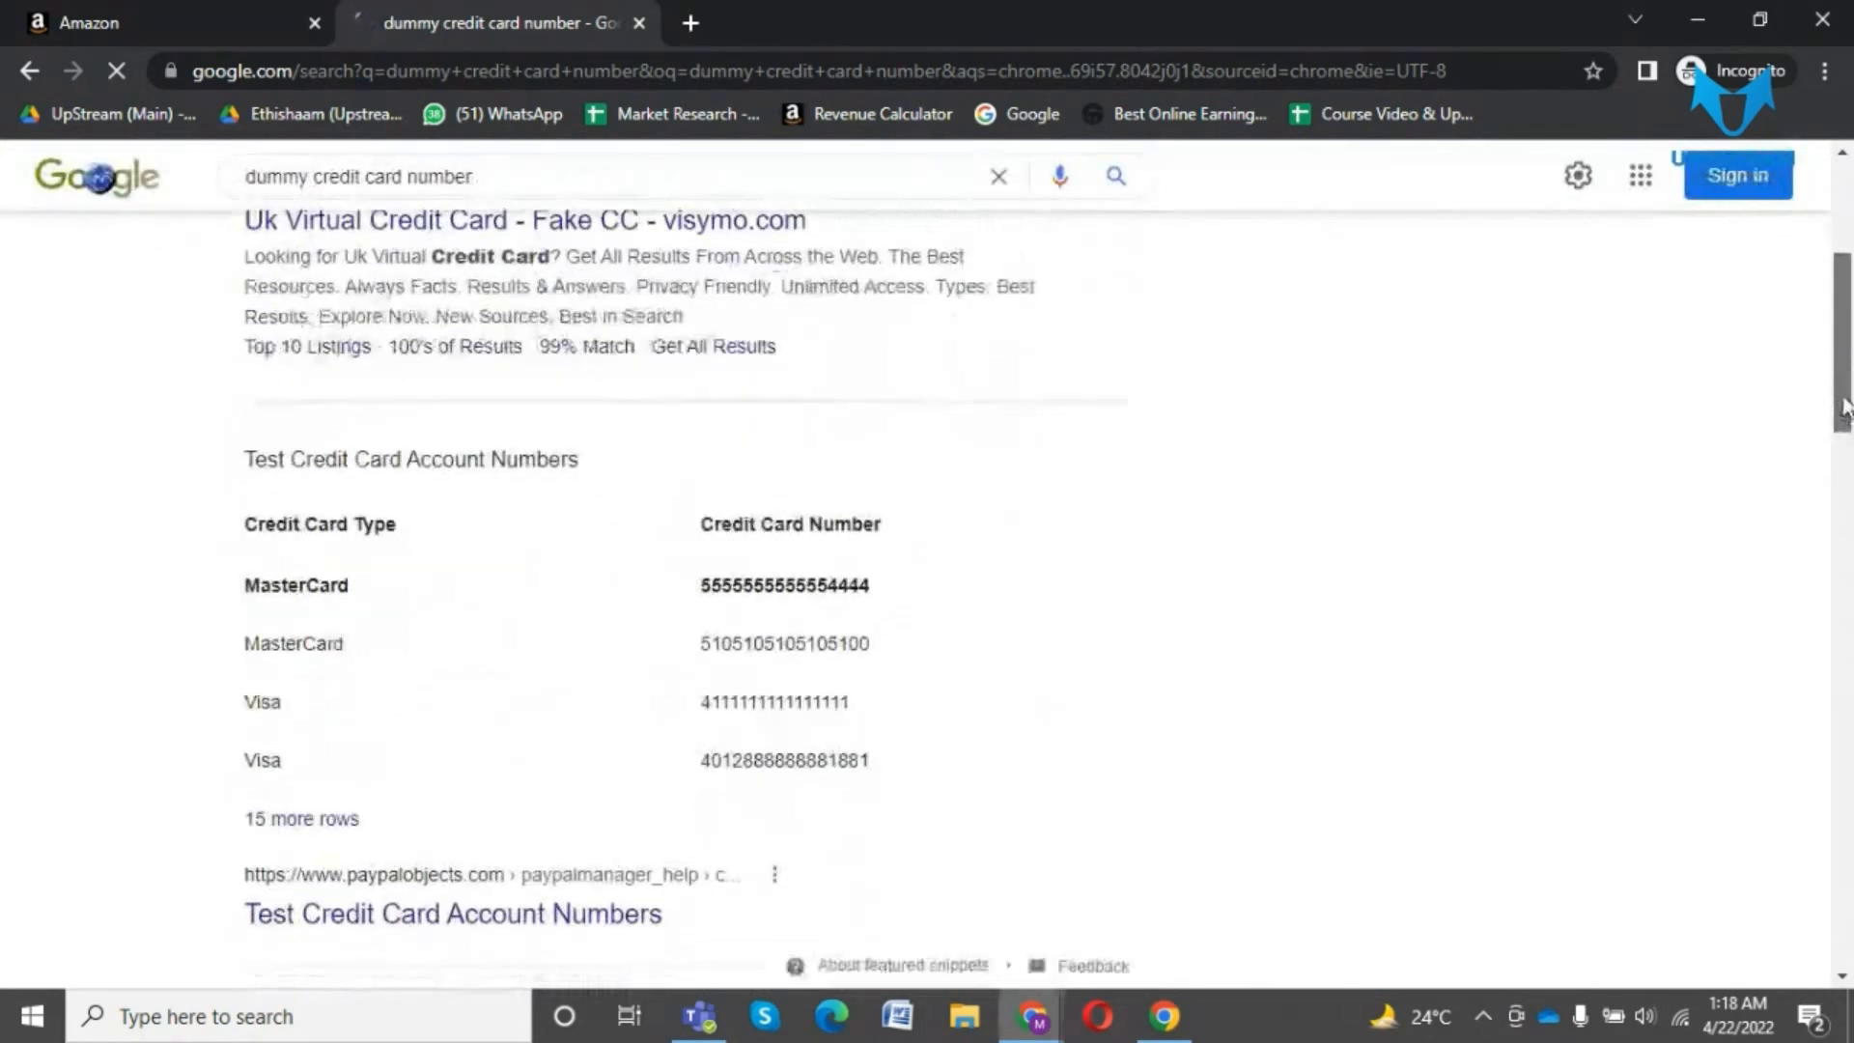
left_click_drag(902, 592, 703, 592)
key("ctrl+c")
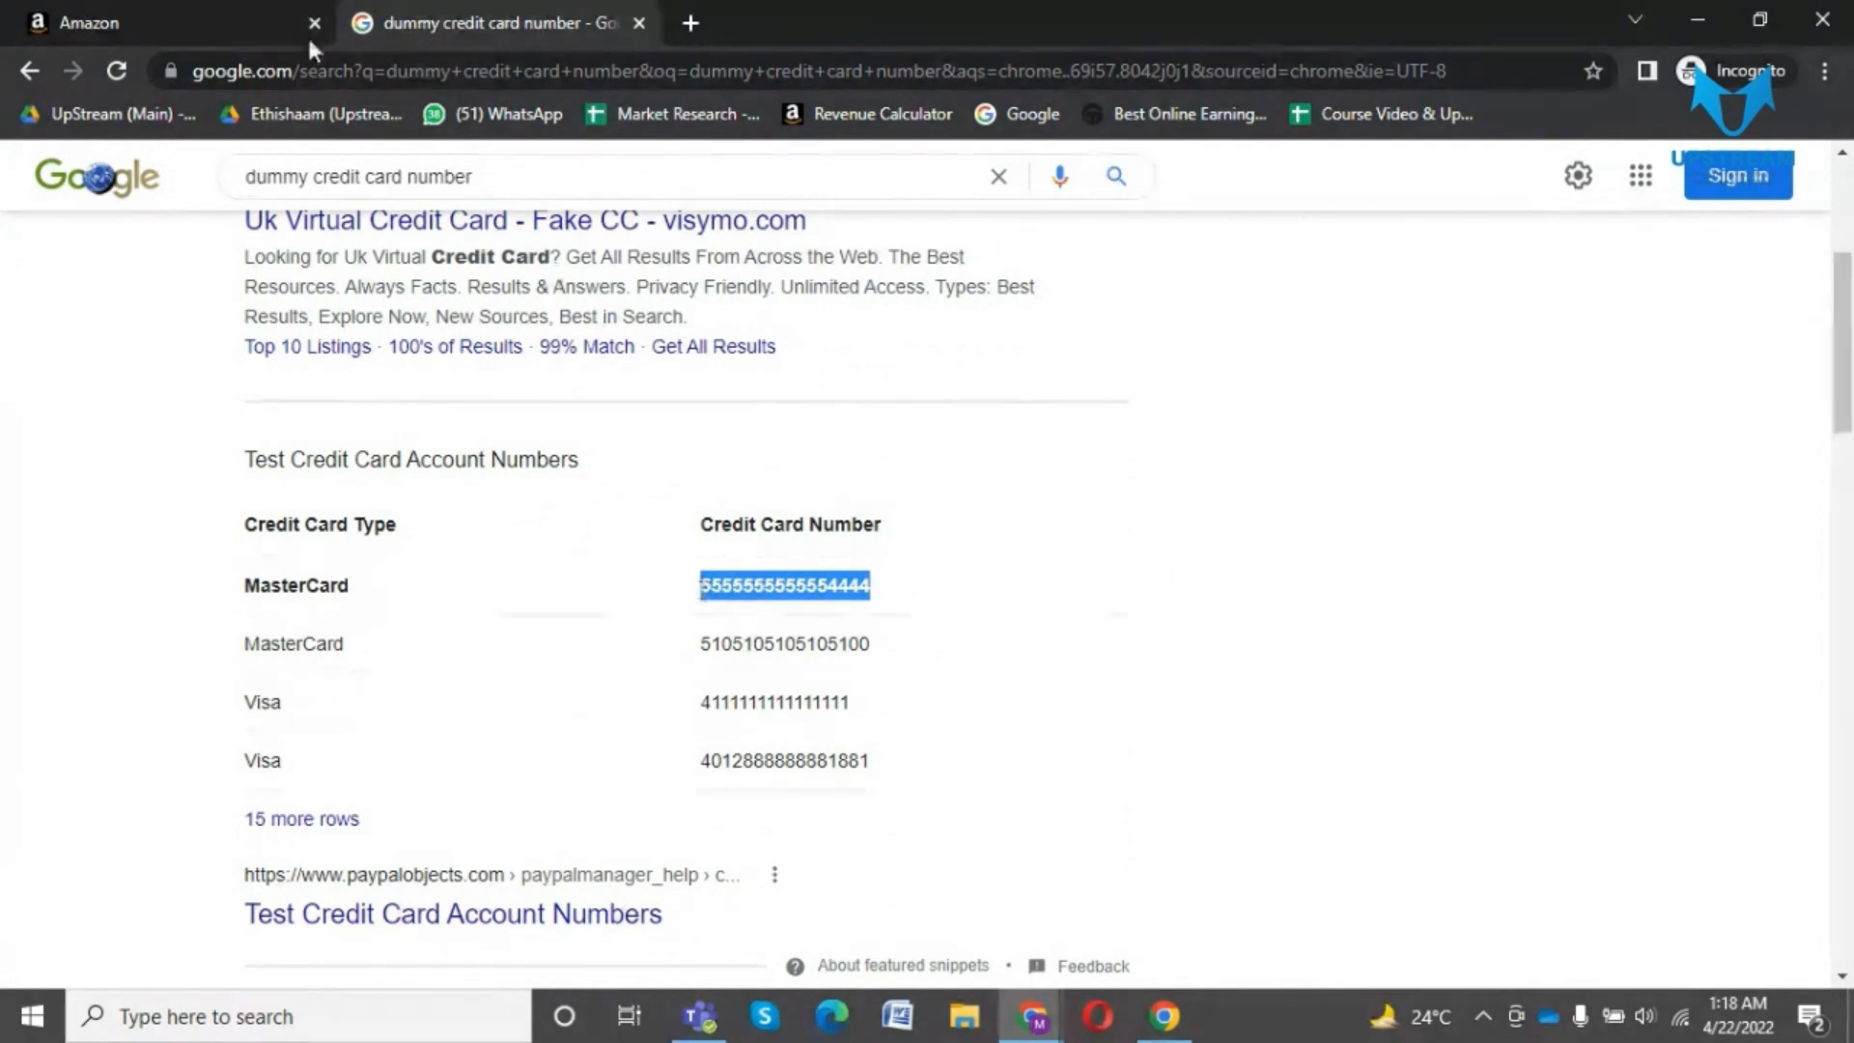
key("ctrl+shift+Tab")
left_click(471, 809)
key("ctrl+v")
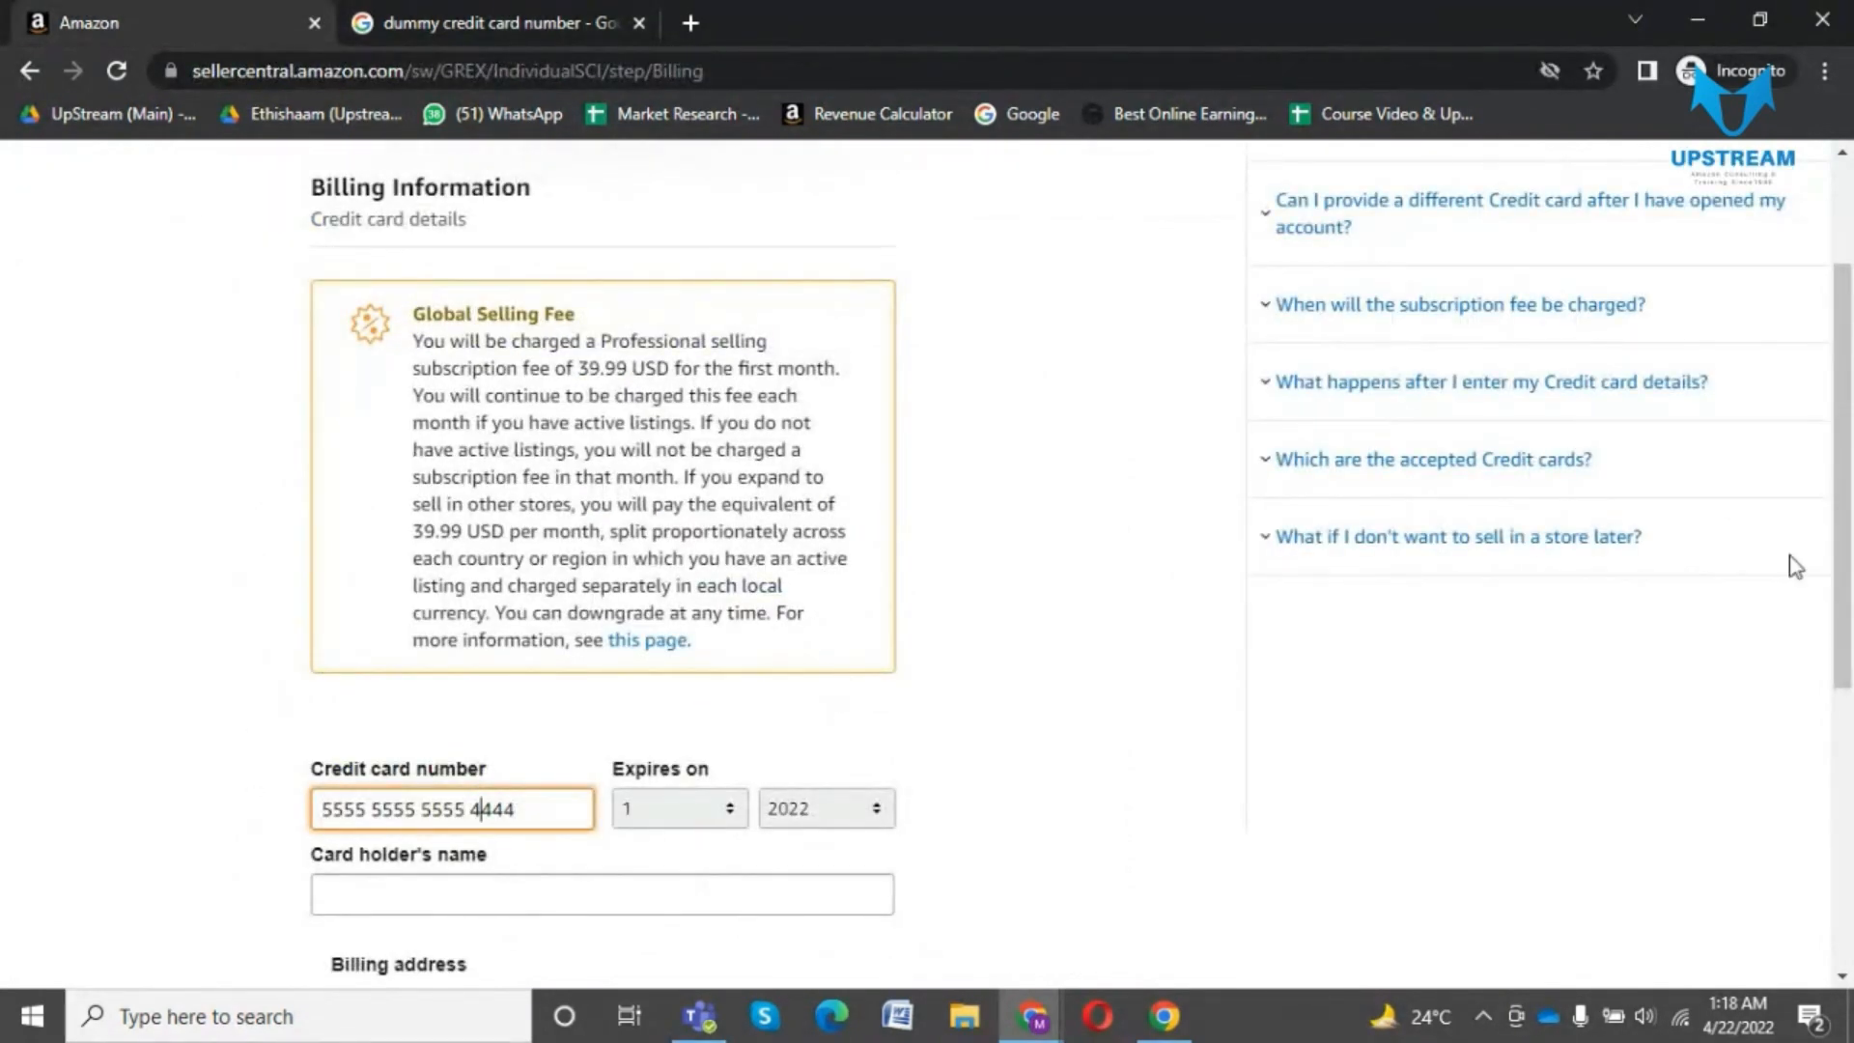
Step: Enter the card holder's name on the billing form
scroll(1846, 594, "down", 2)
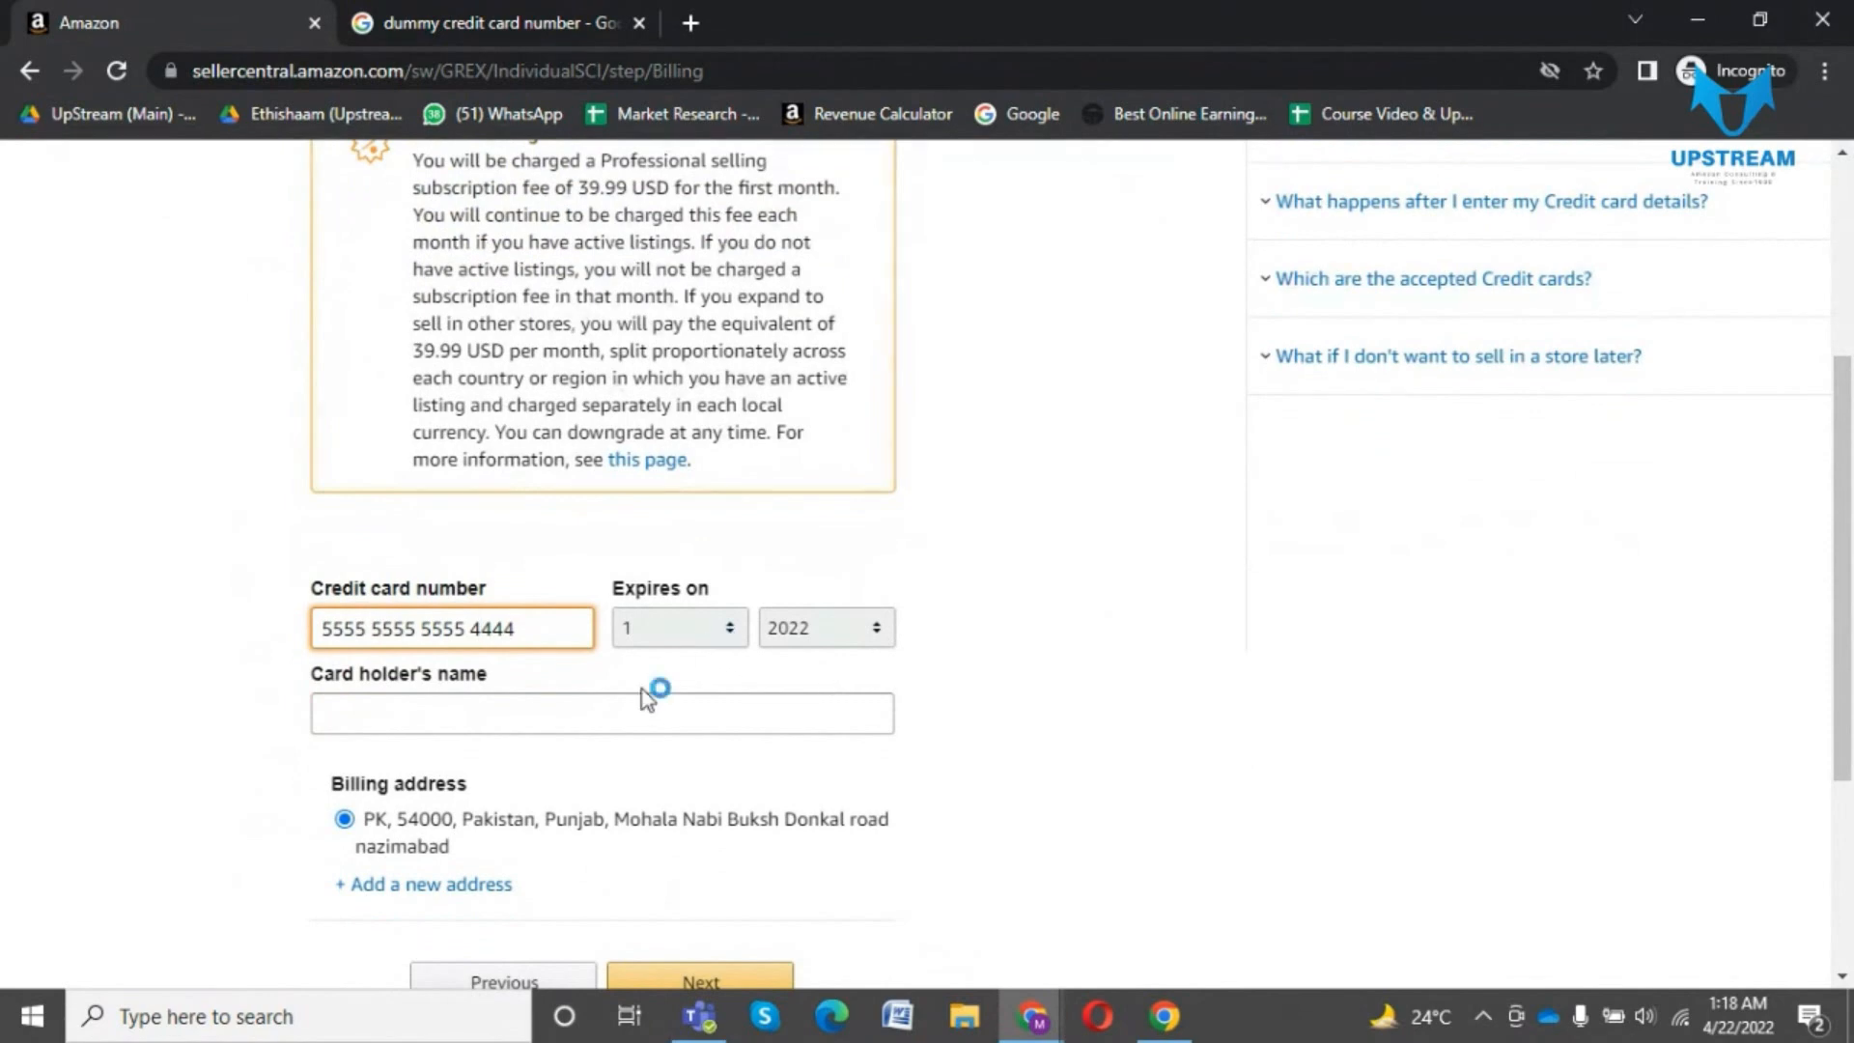
left_click(630, 715)
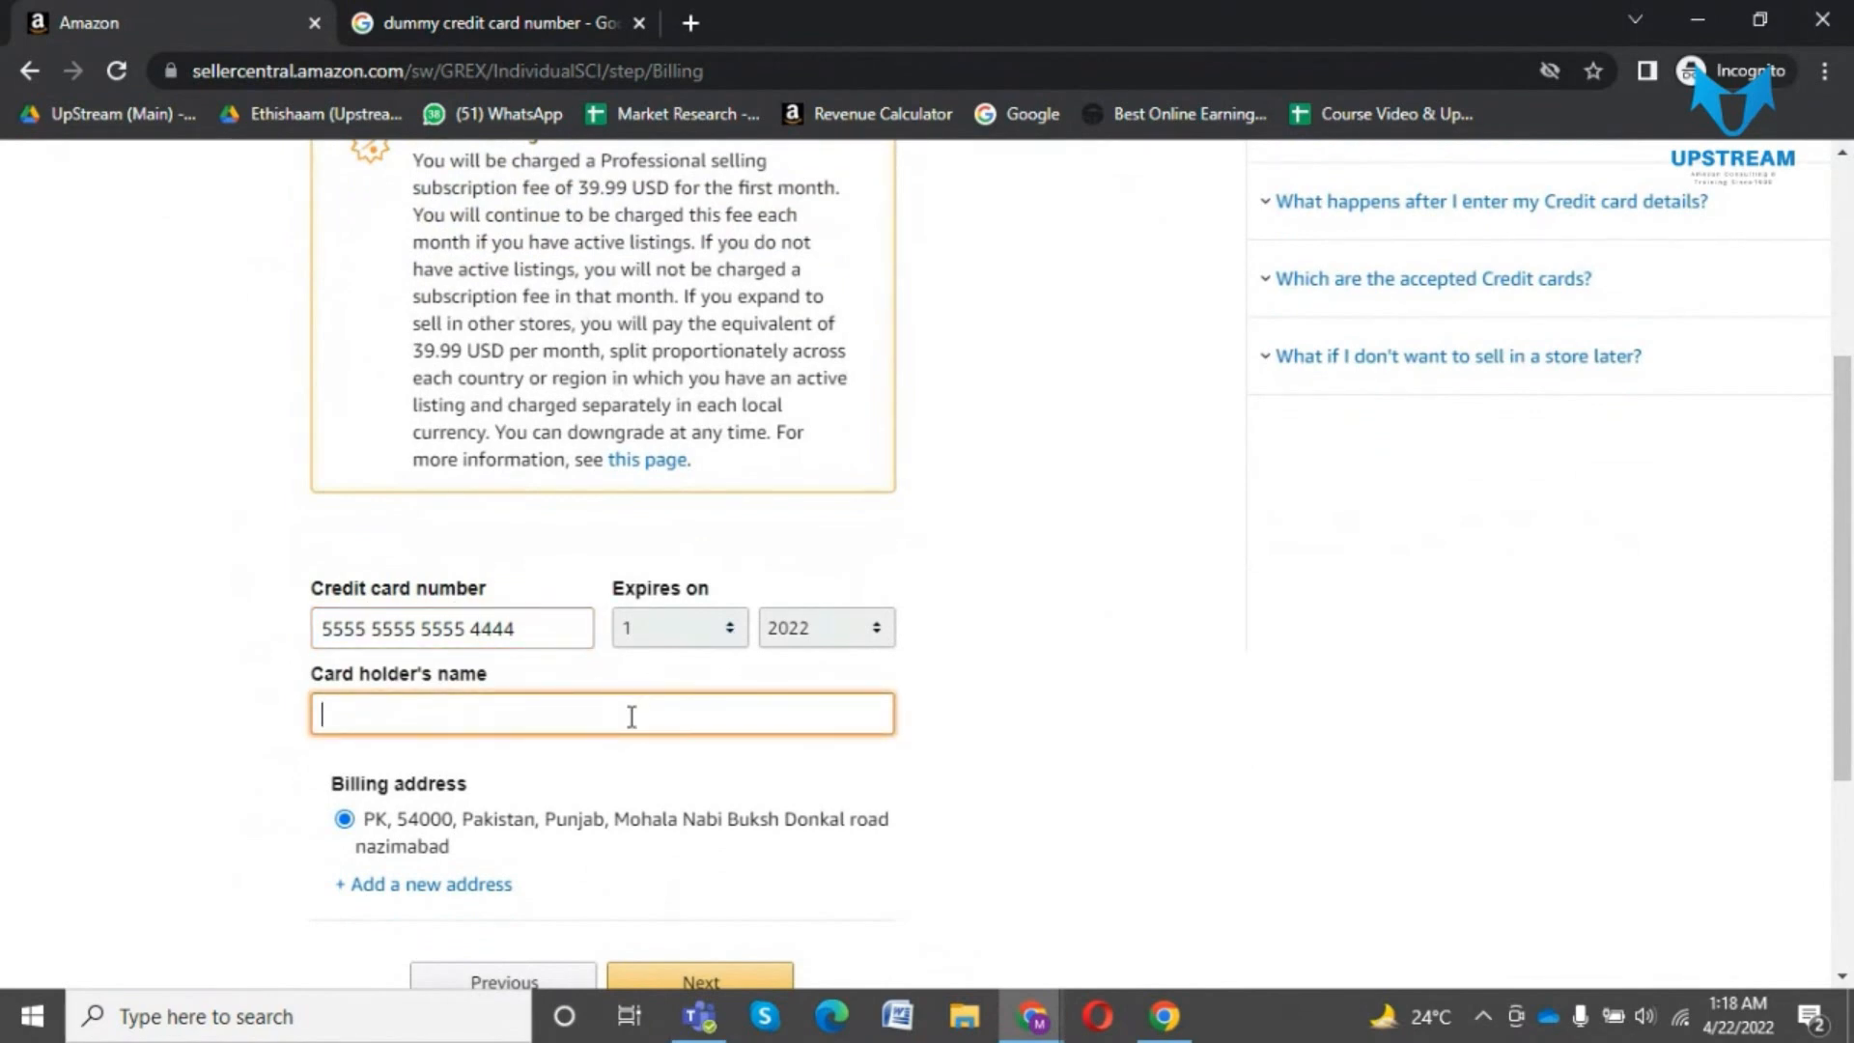
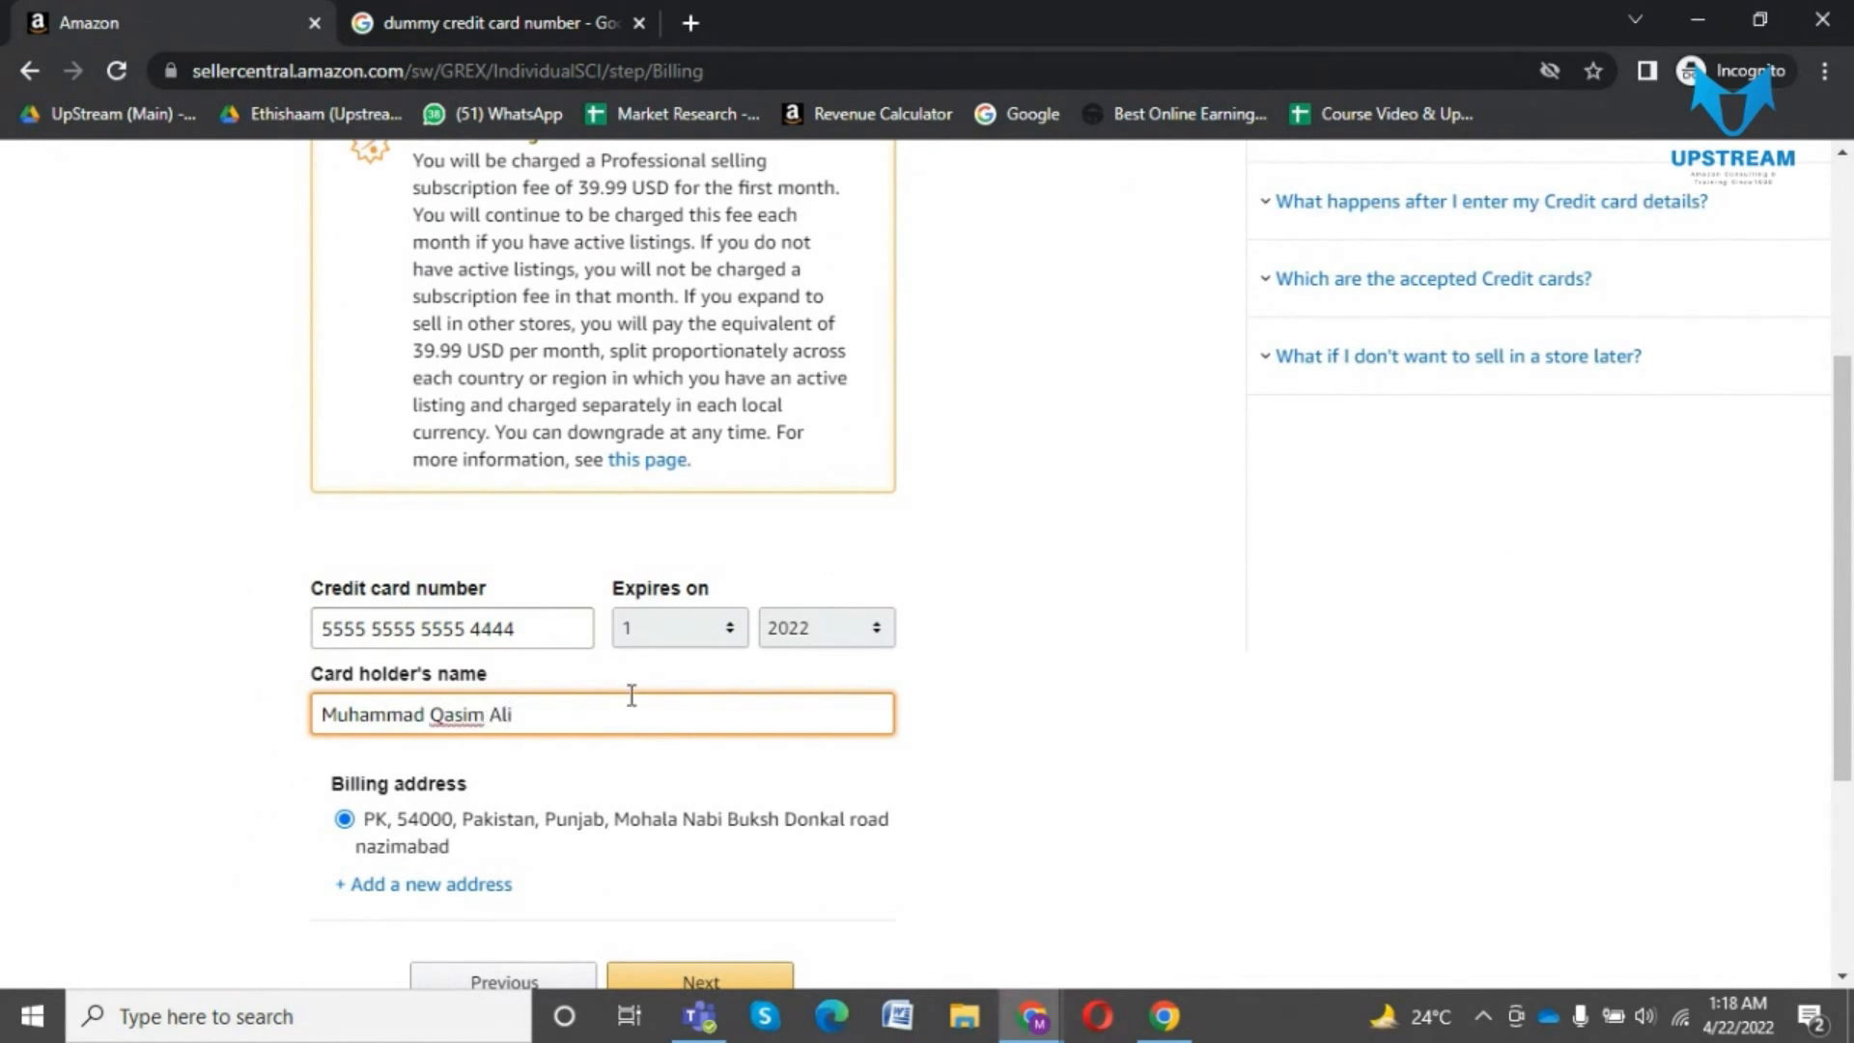
Step: Set the card expiry year to 2026 and submit the billing details
left_click(807, 629)
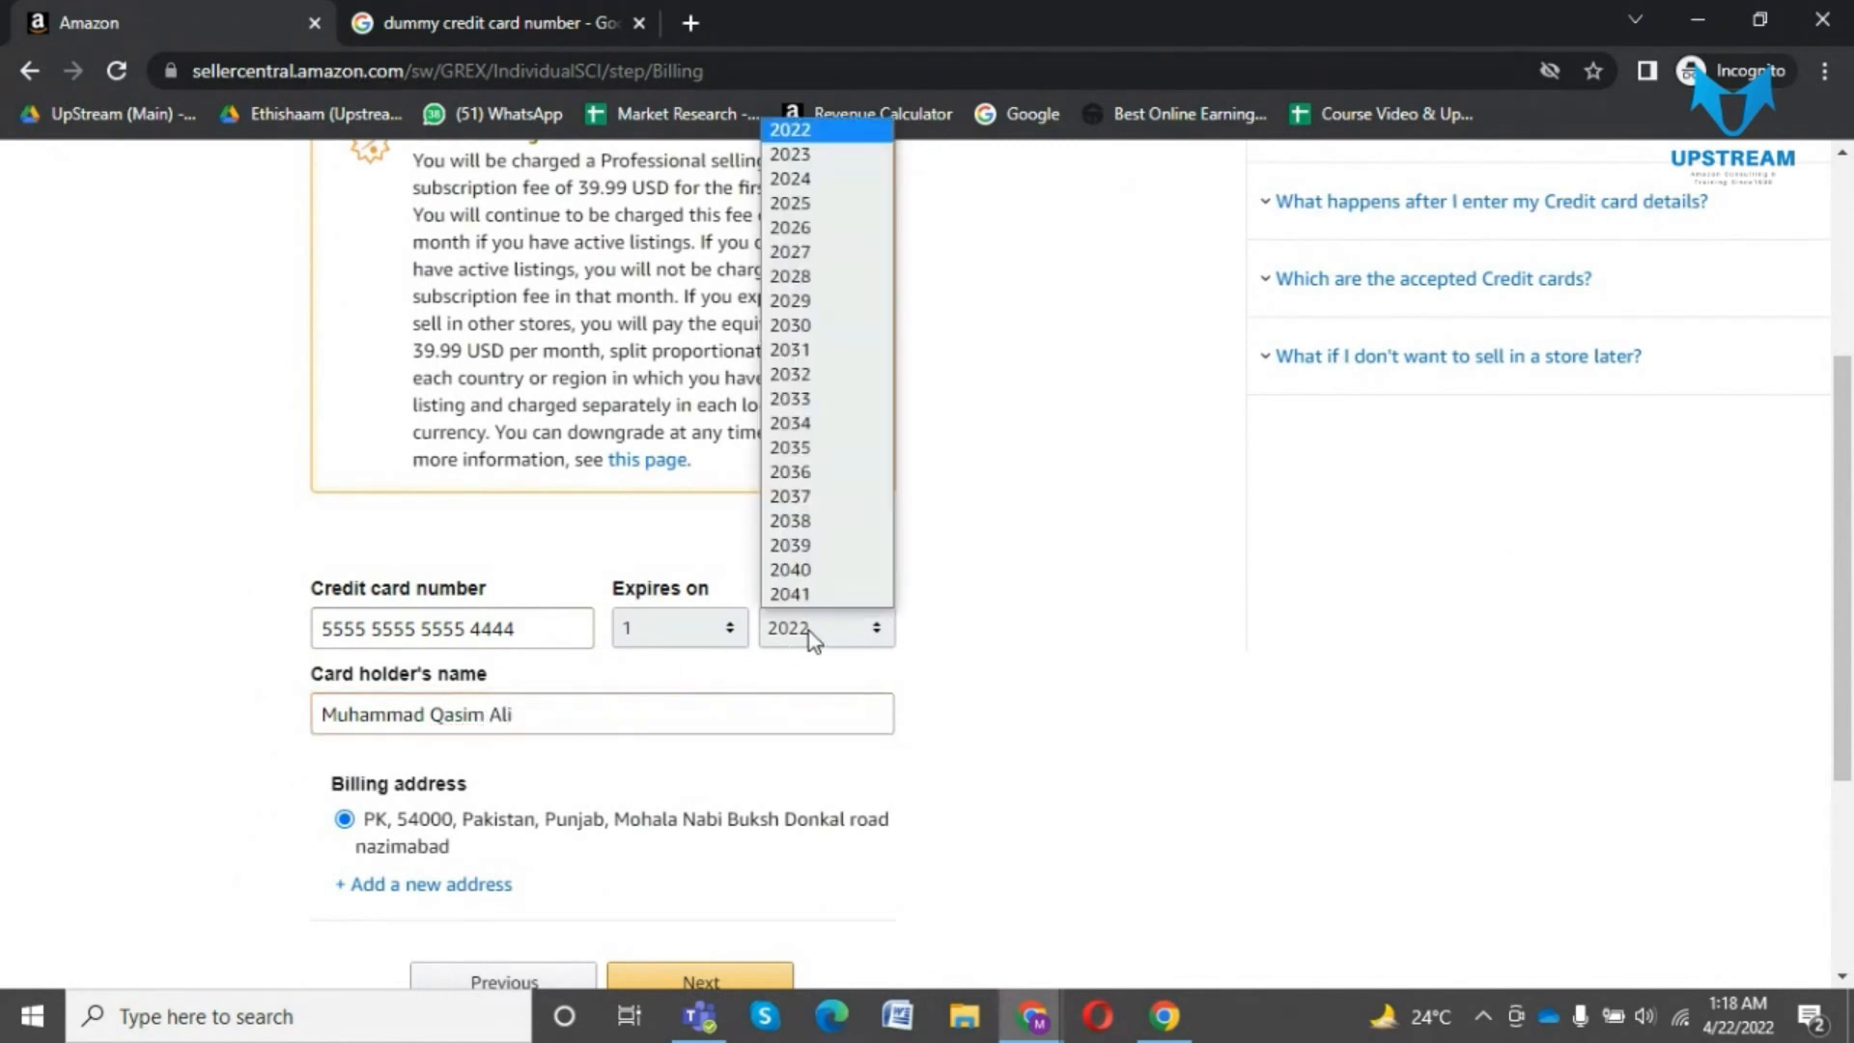
left_click(808, 232)
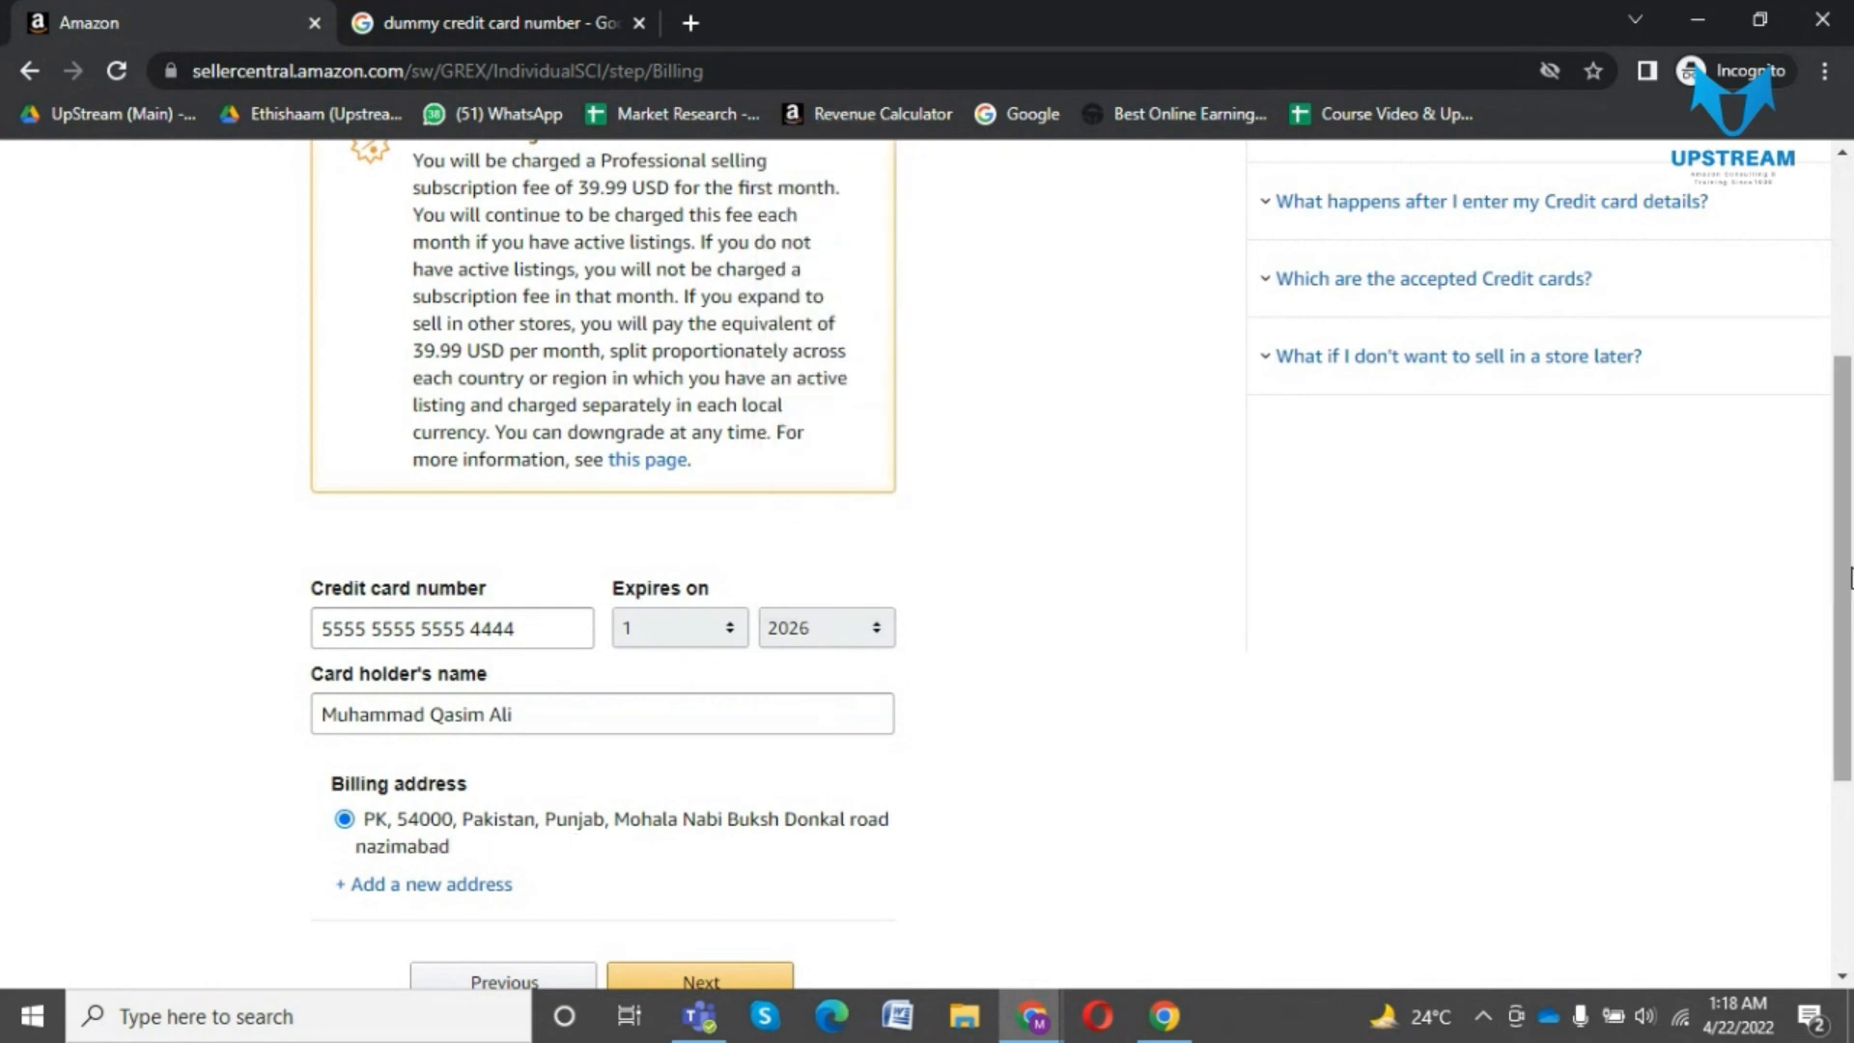
scroll(1847, 580, "down", 2)
left_click(712, 790)
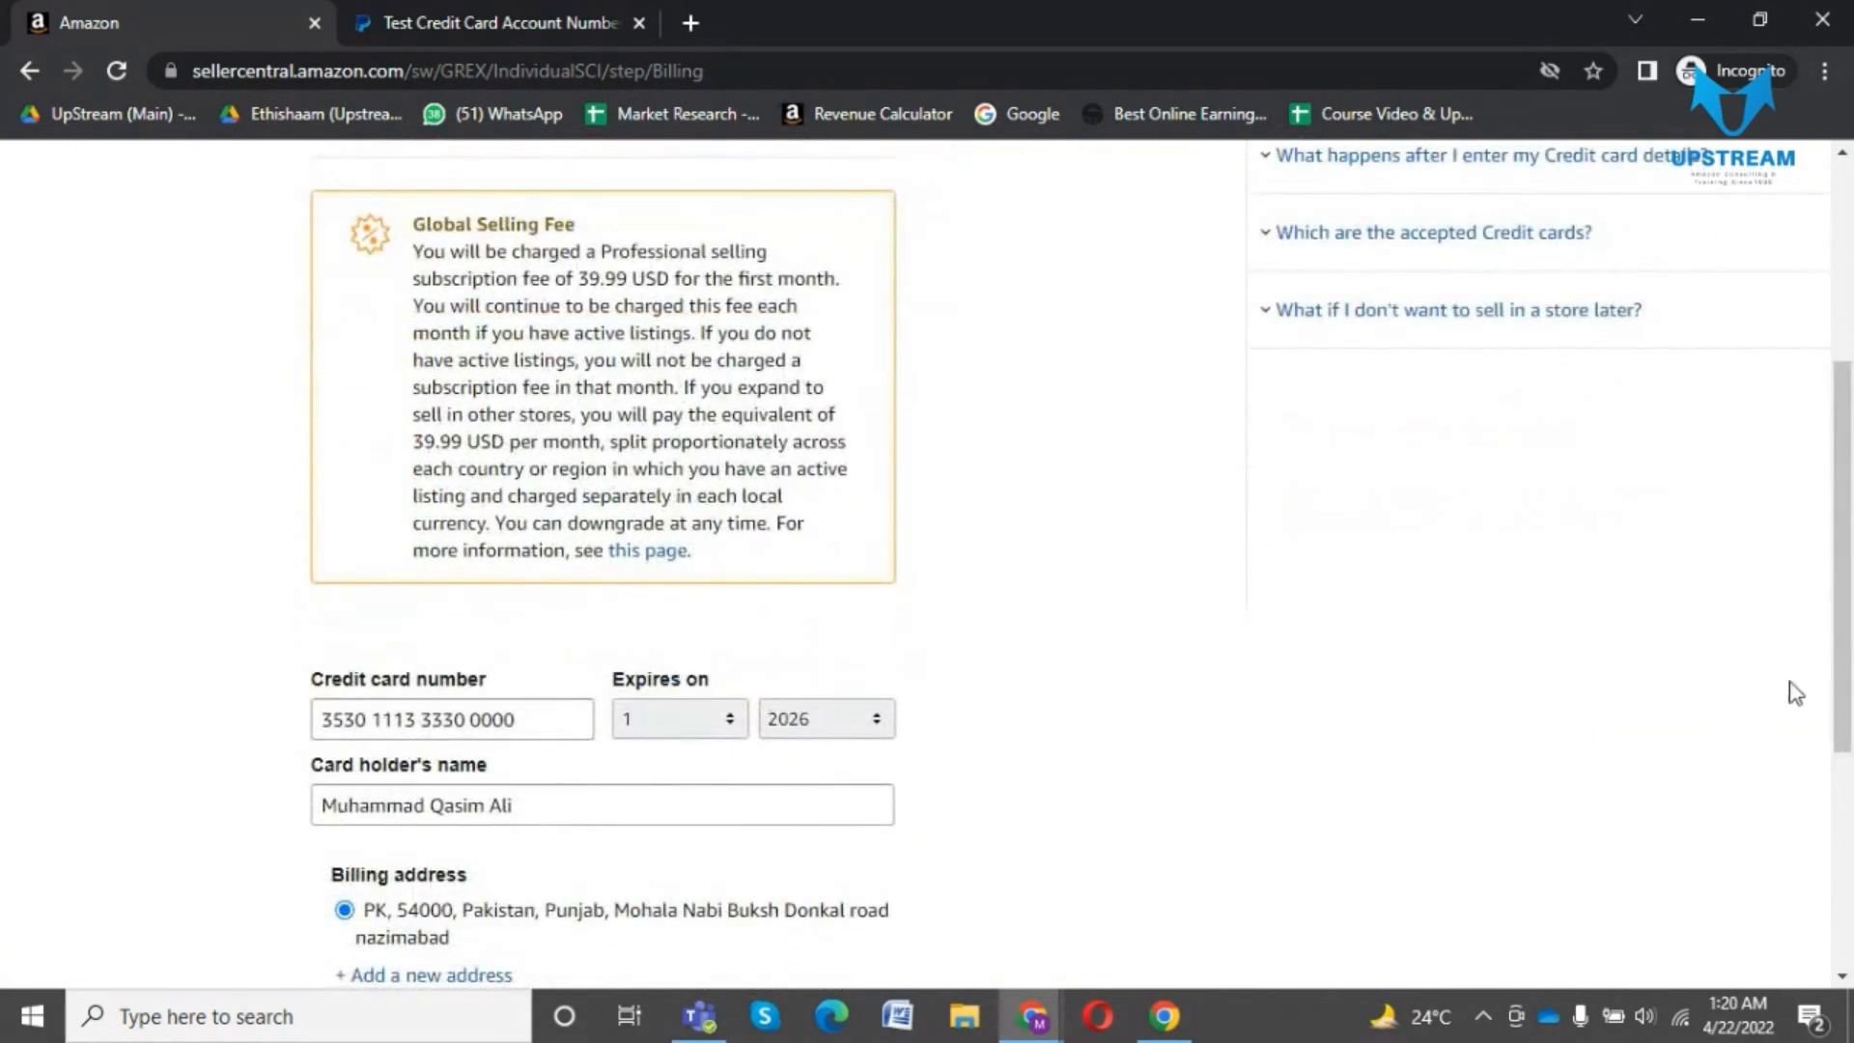
scroll(1840, 714, "down", 3)
left_click_drag(1842, 758, 1804, 426)
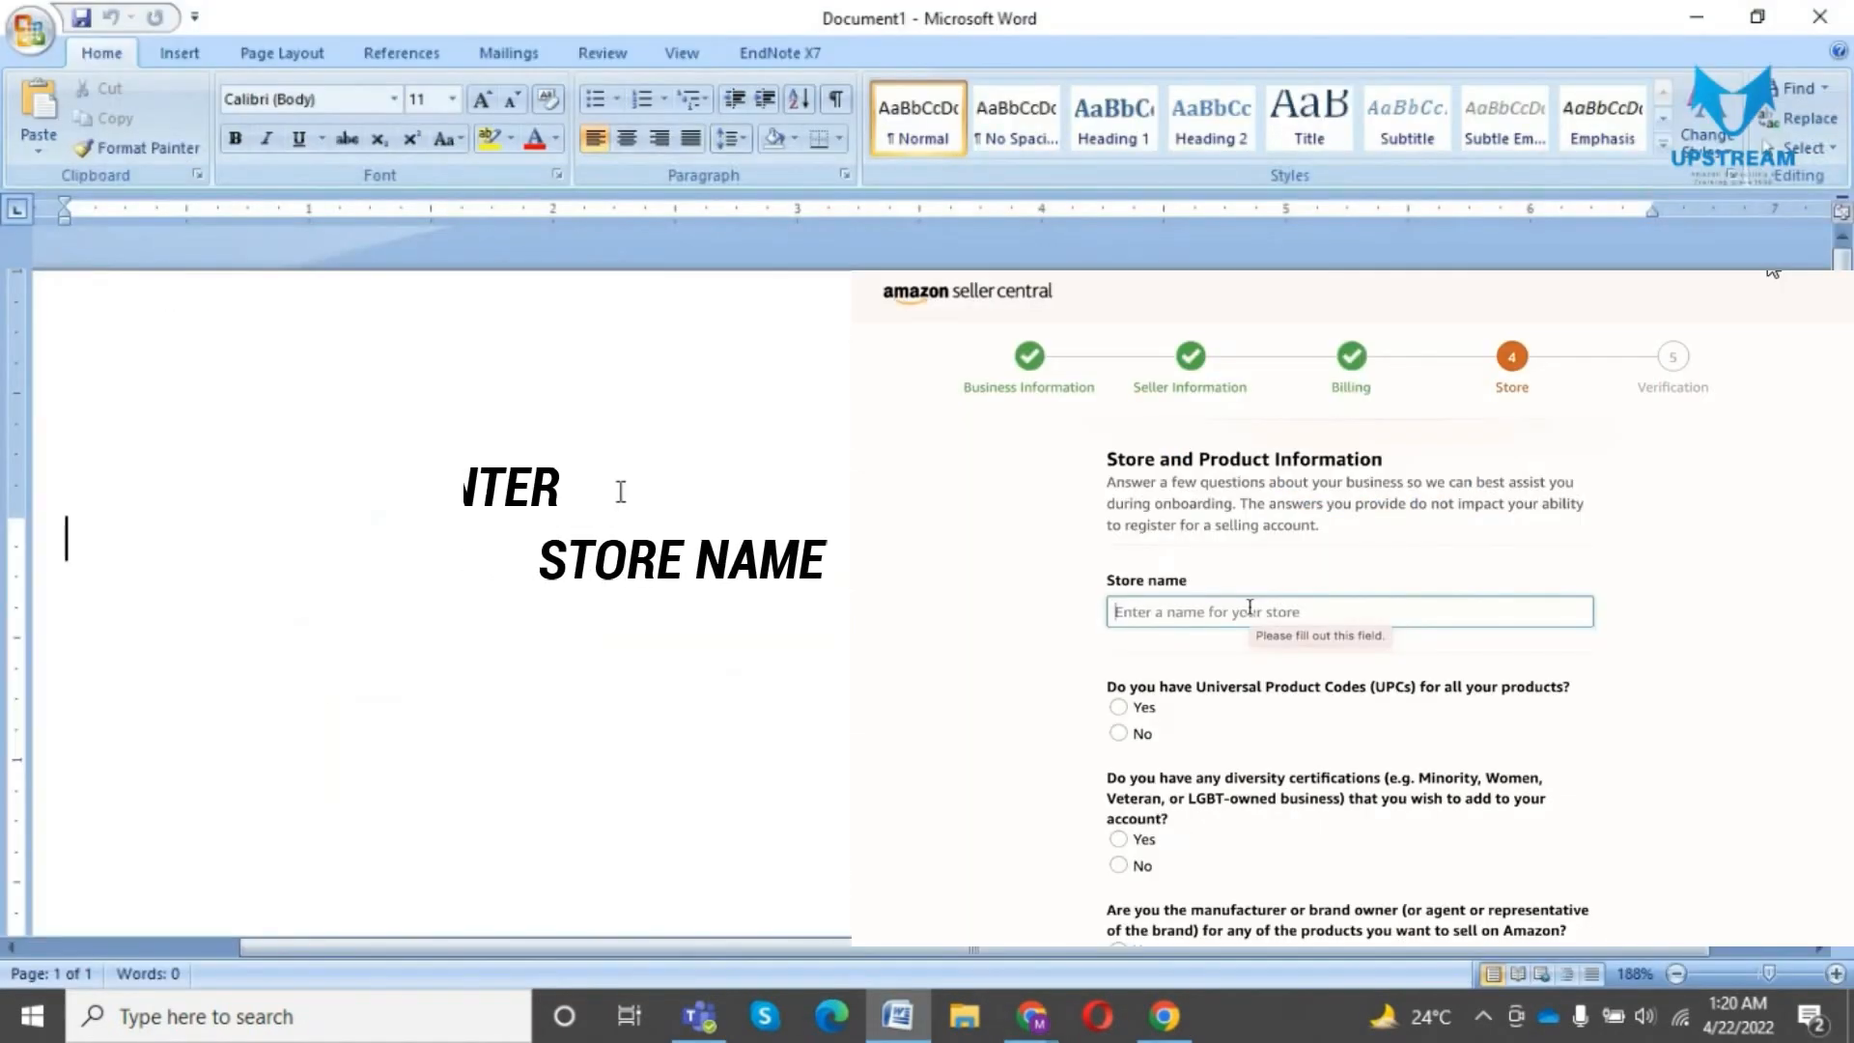
Step: Type 'Store Name:' and 'Store Information:' on separate lines in the Word notes
type("Store Name")
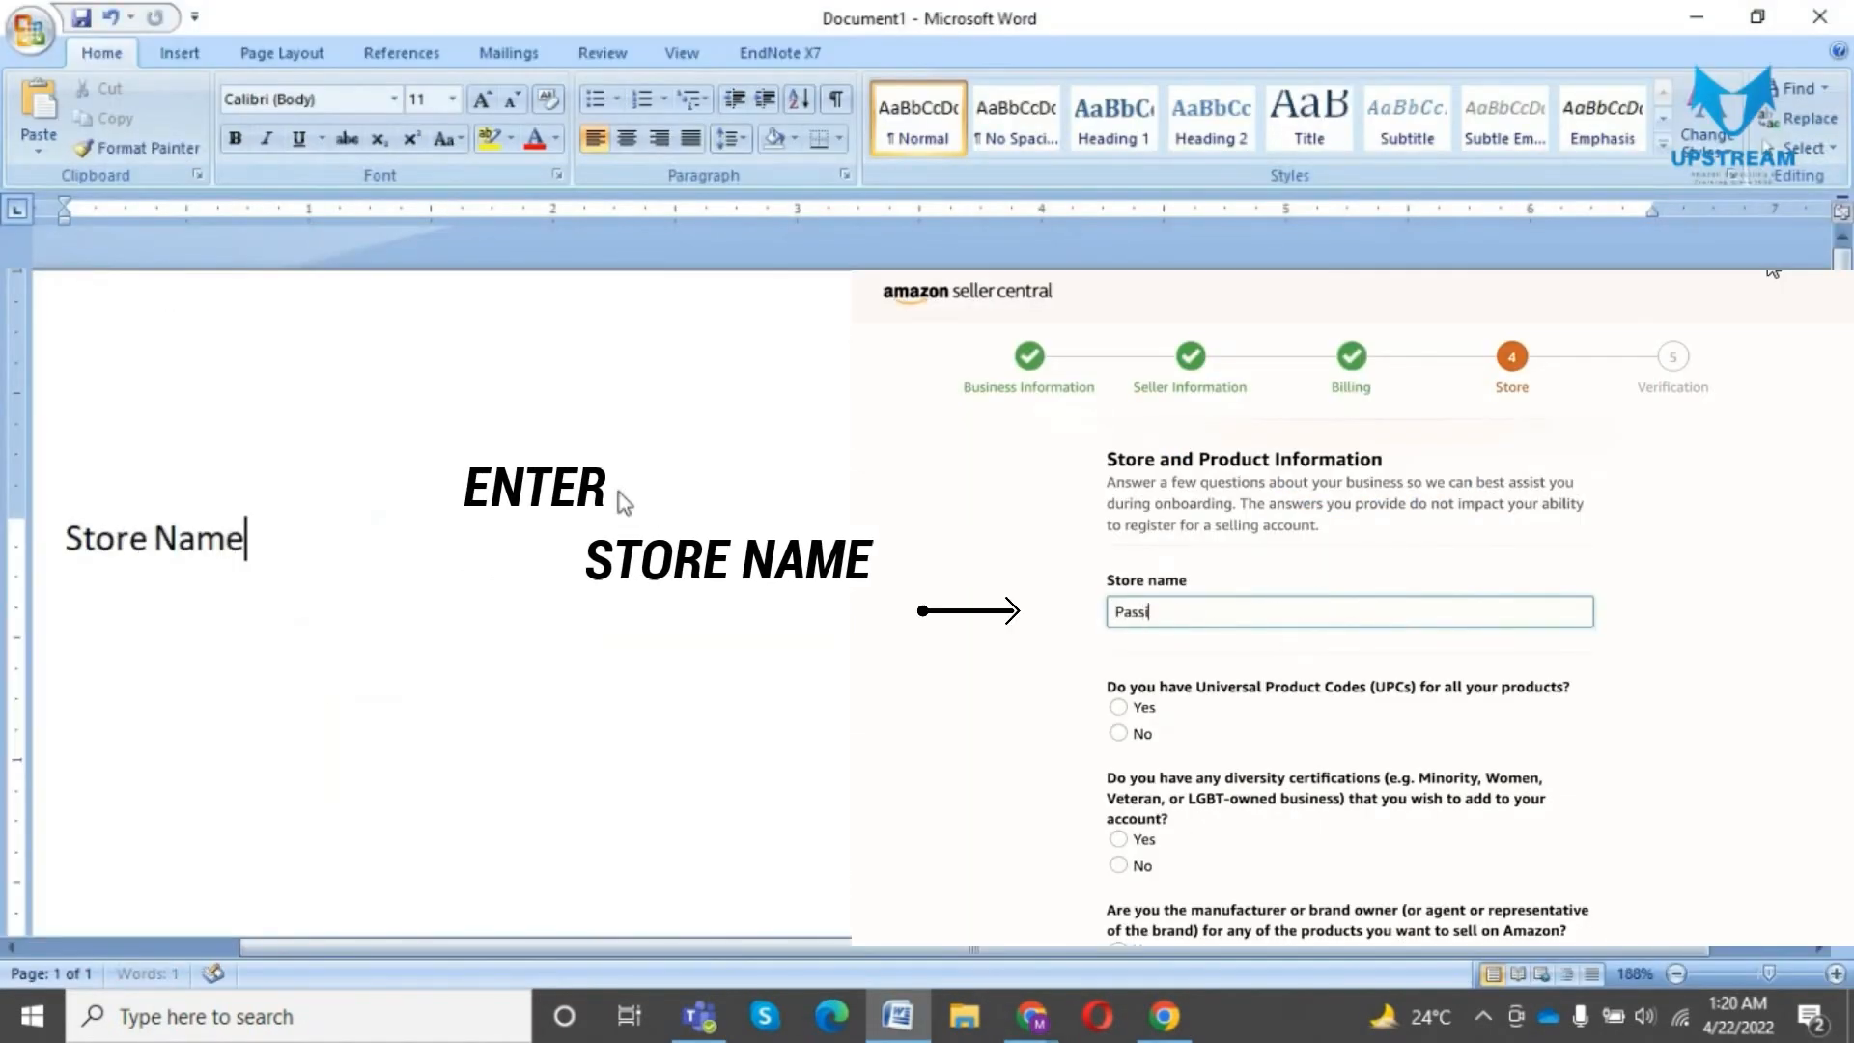
type(":")
key("Return")
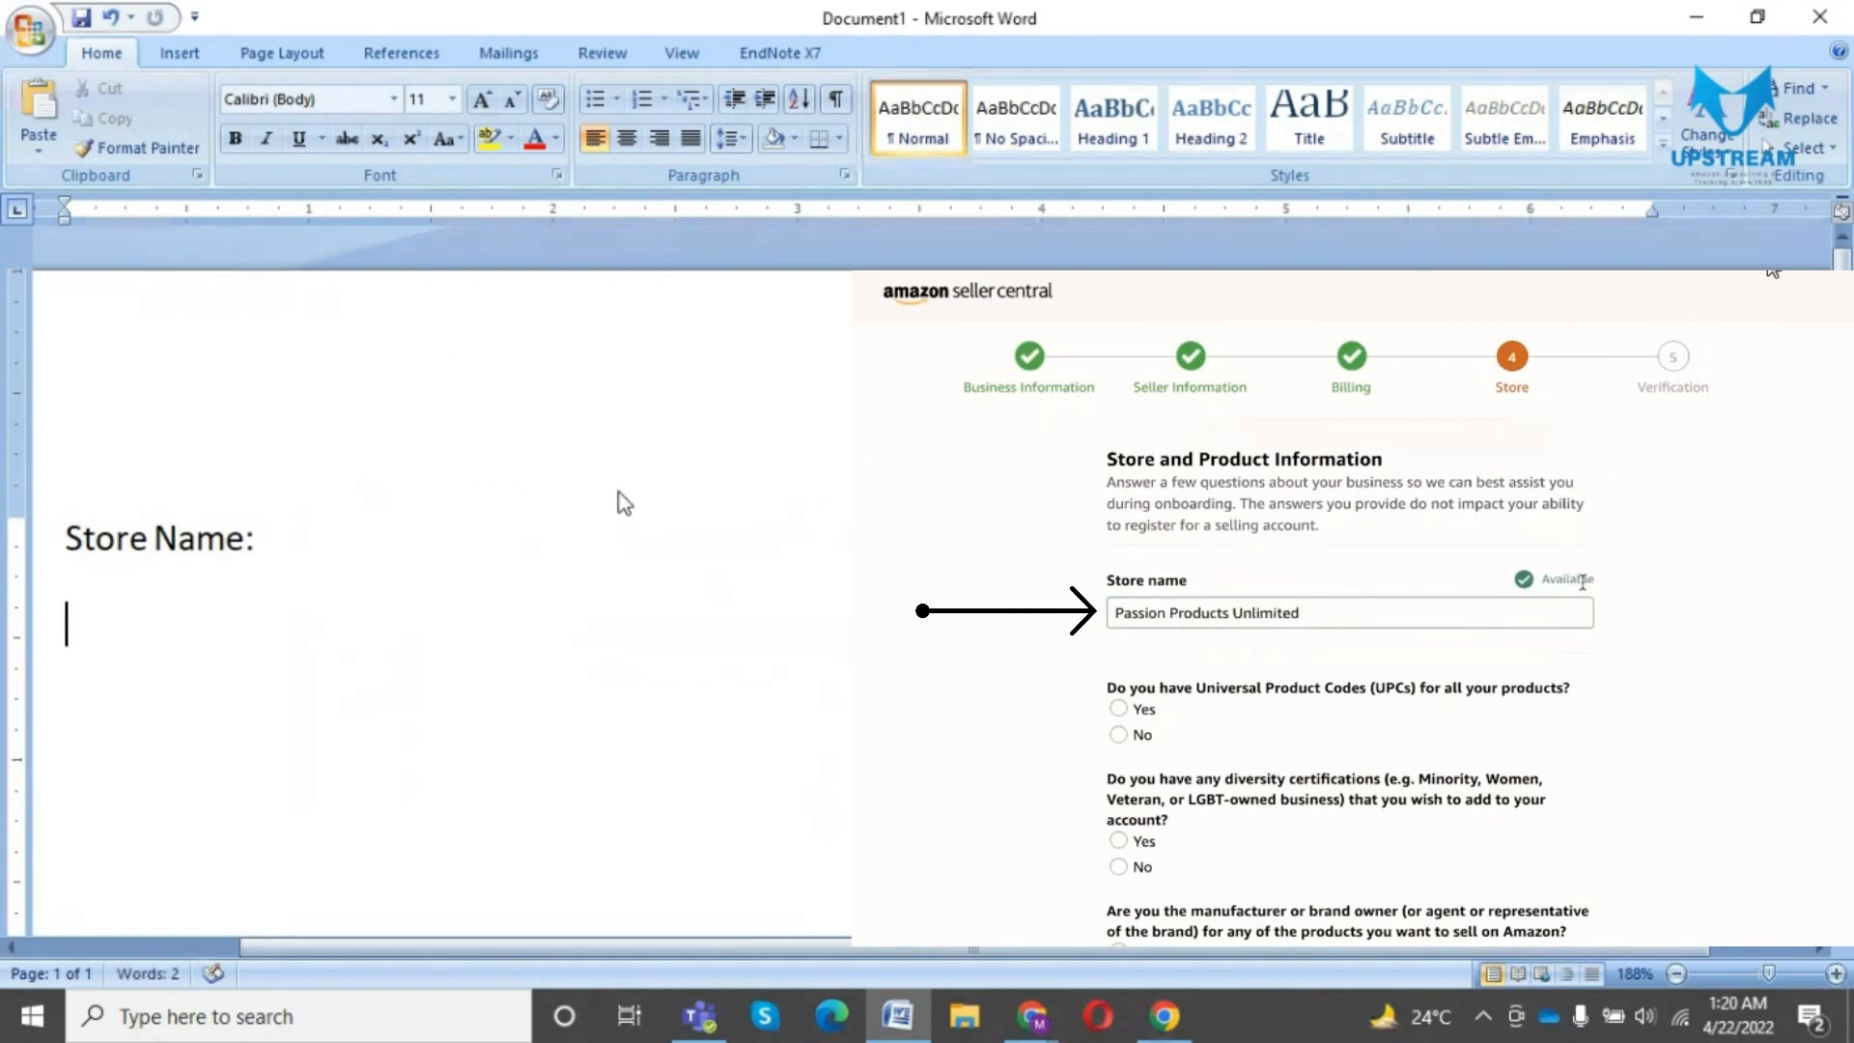
type("Store ")
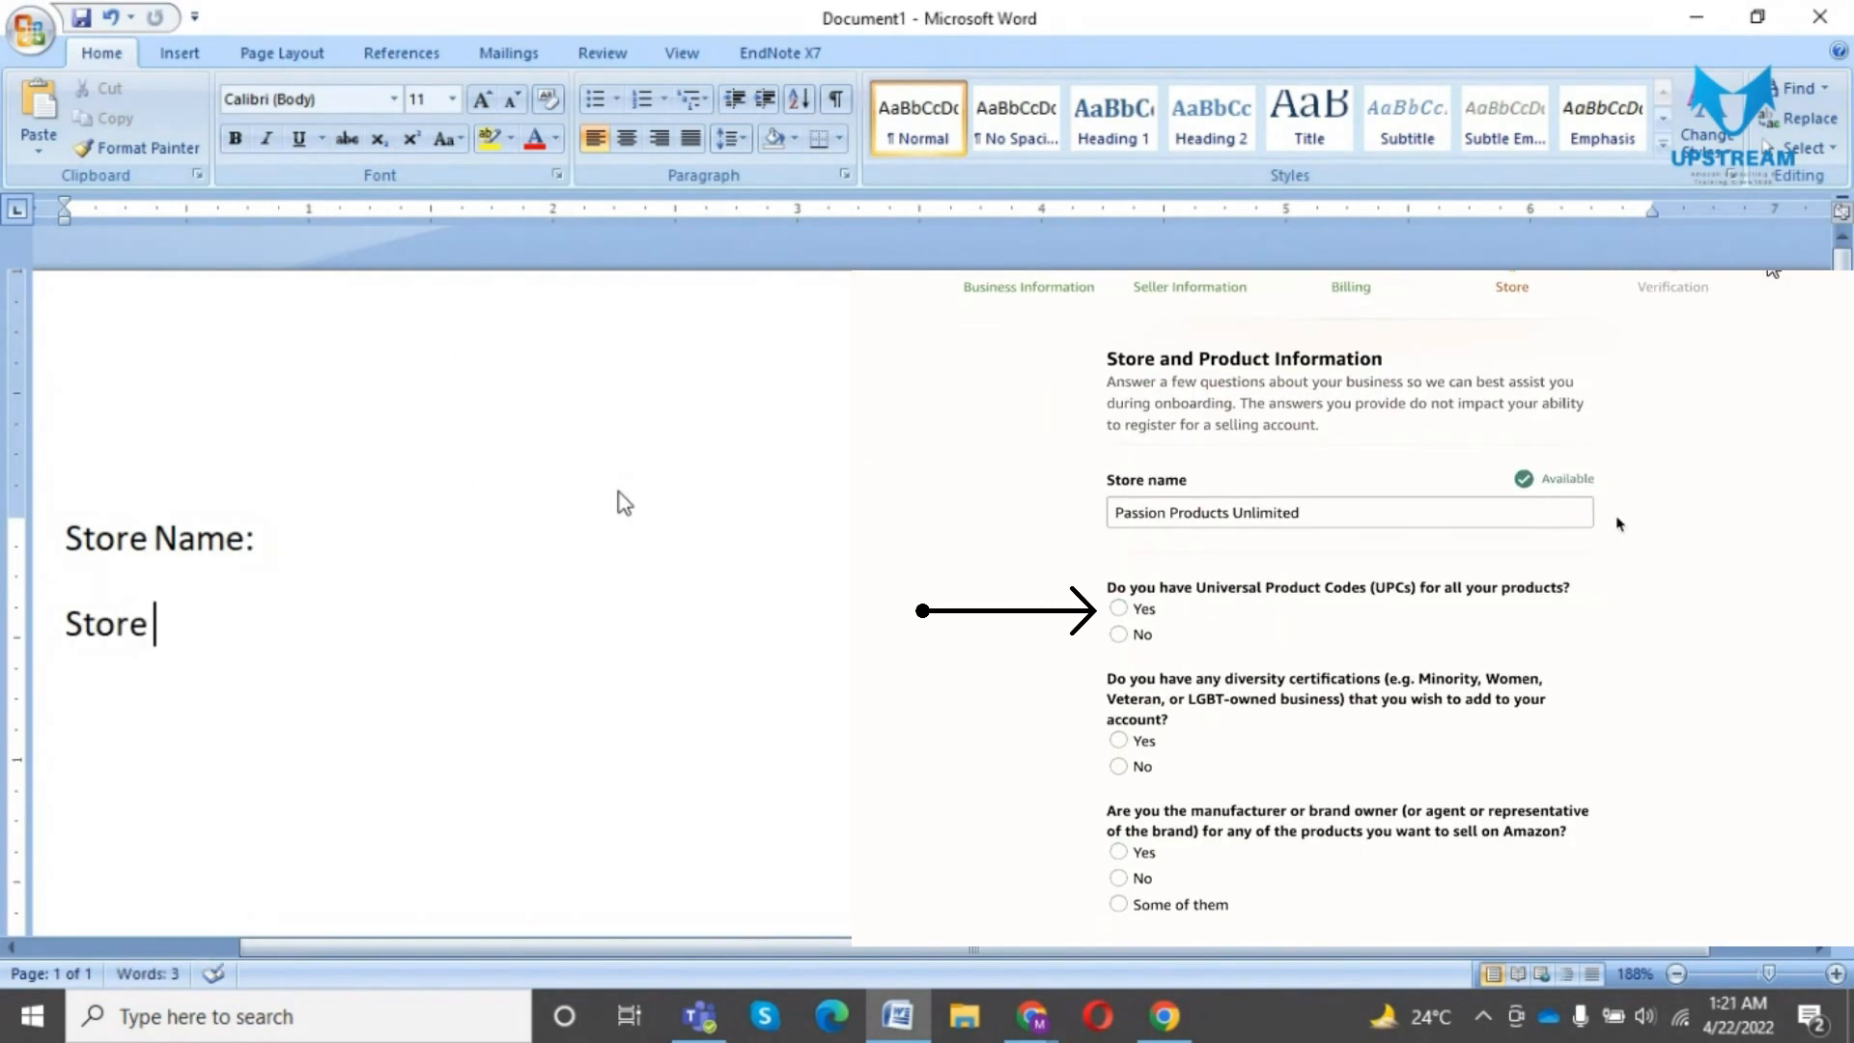
type("Information:")
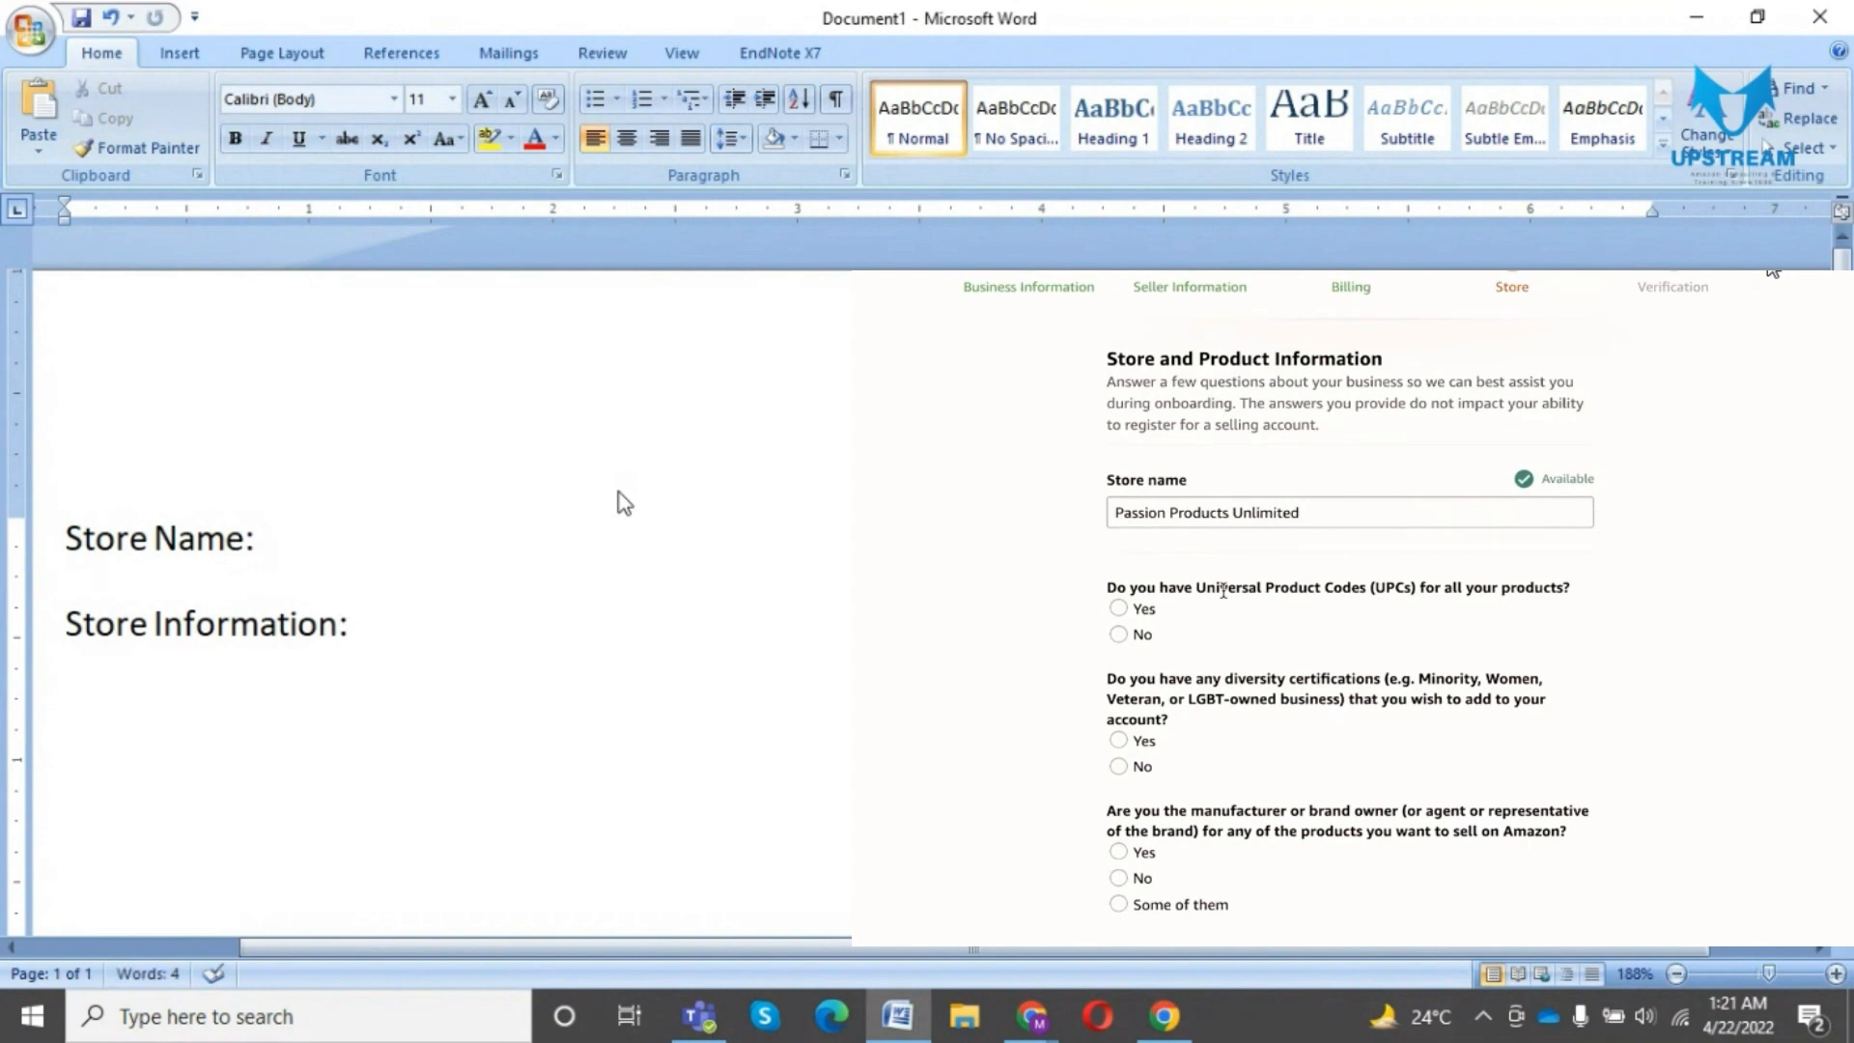
key("Return")
Step: Highlight the Verification step on the Seller Central signup page, then return below 'Store Information:' in Word
left_click(1693, 26)
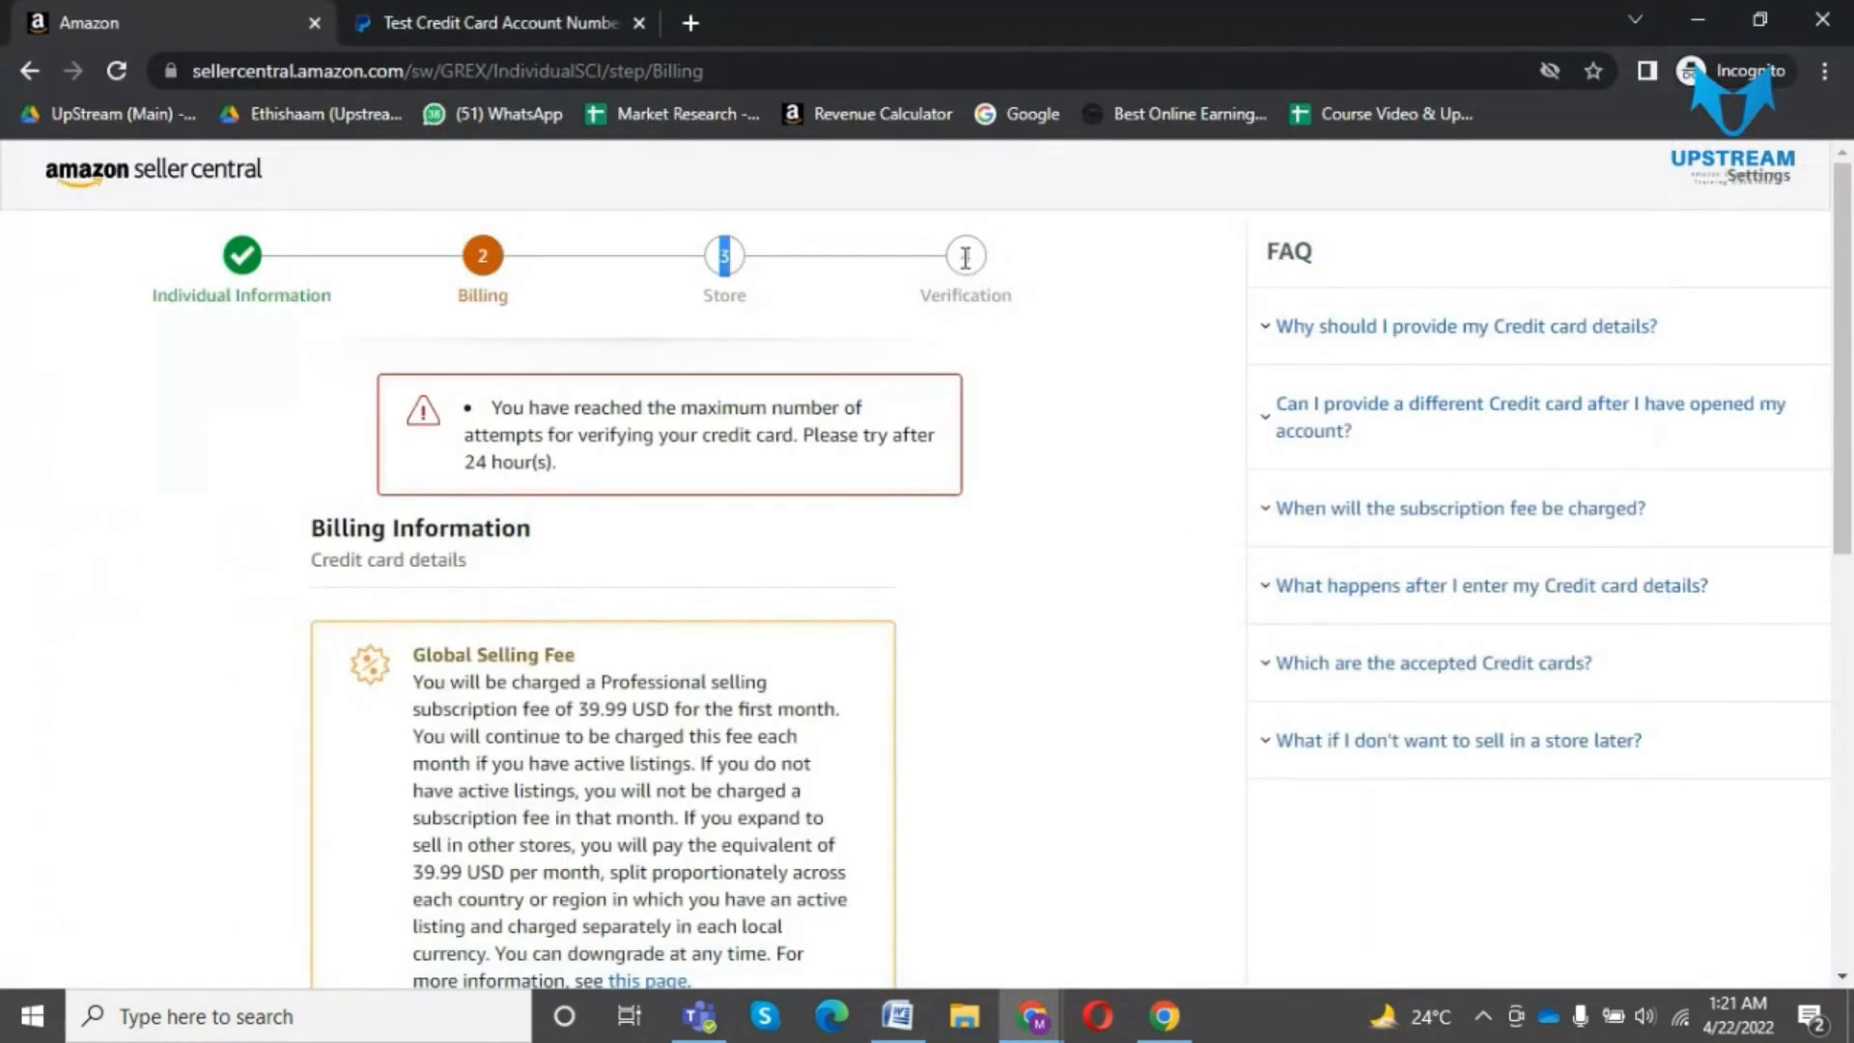
left_click_drag(961, 253, 924, 289)
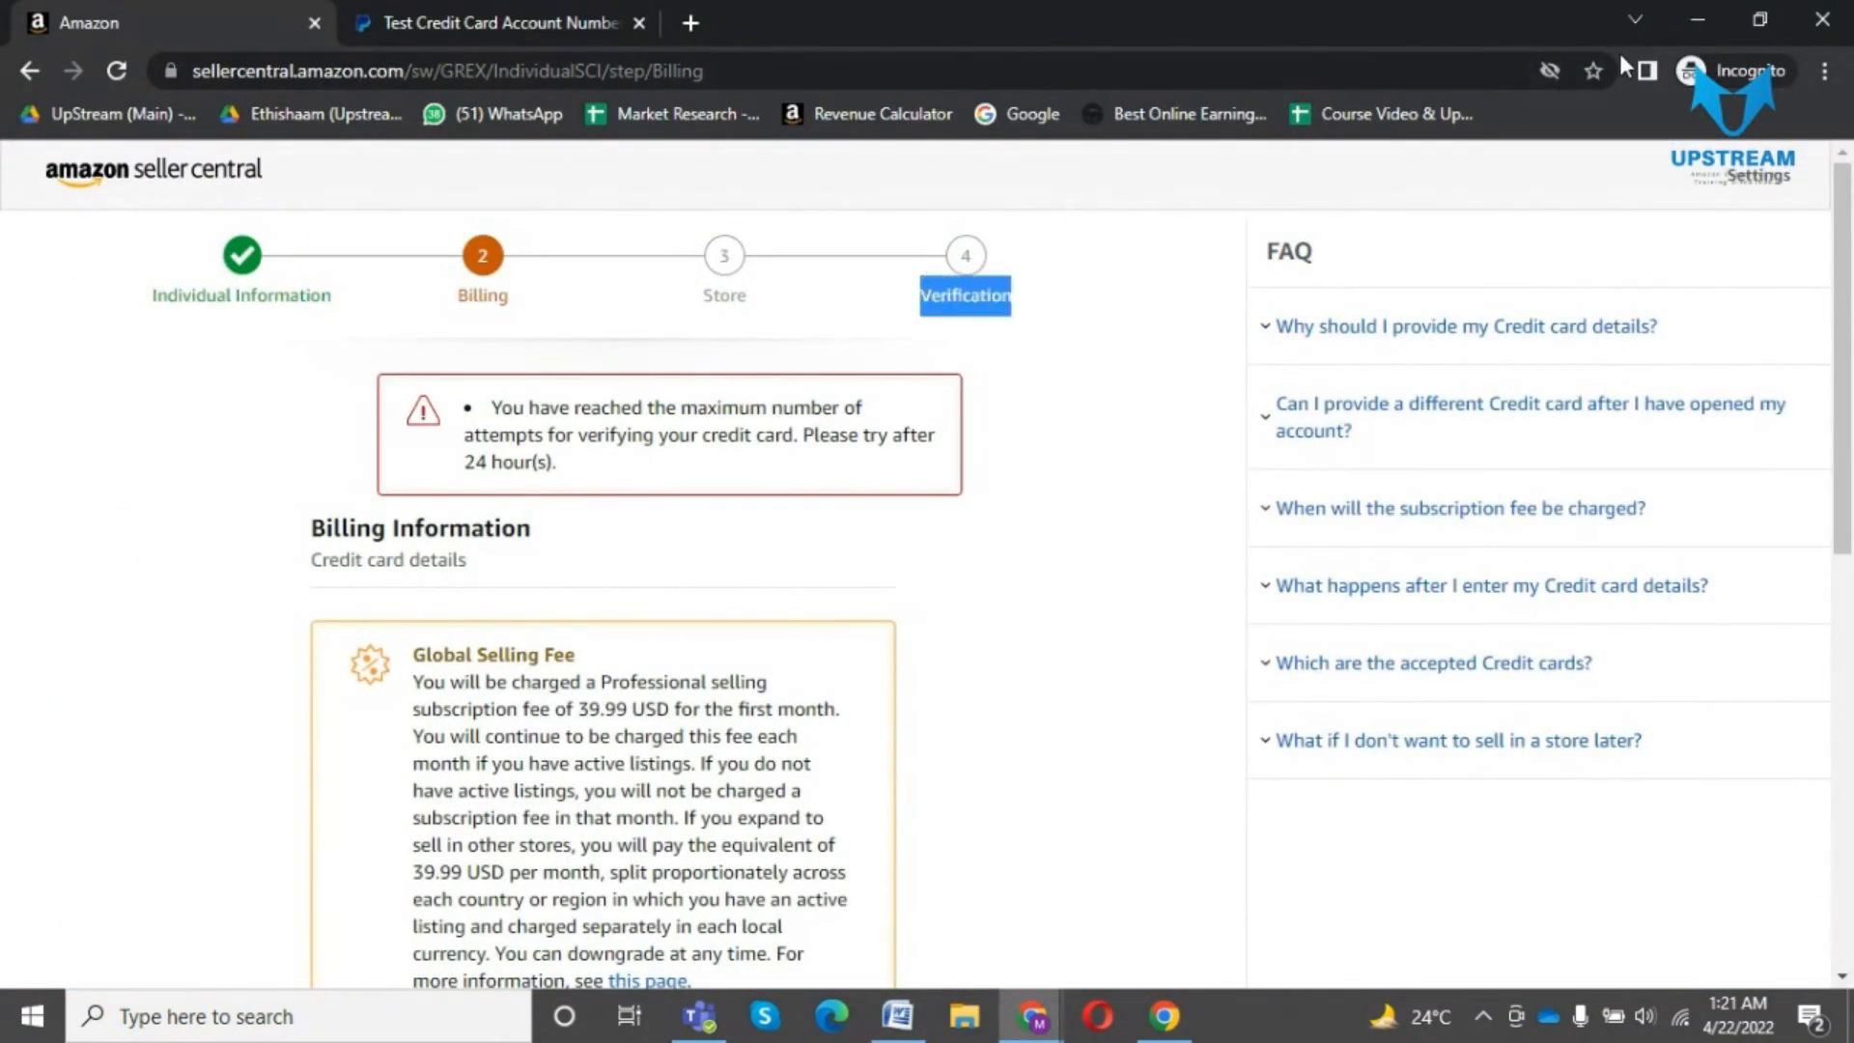
left_click(1686, 20)
left_click(336, 684)
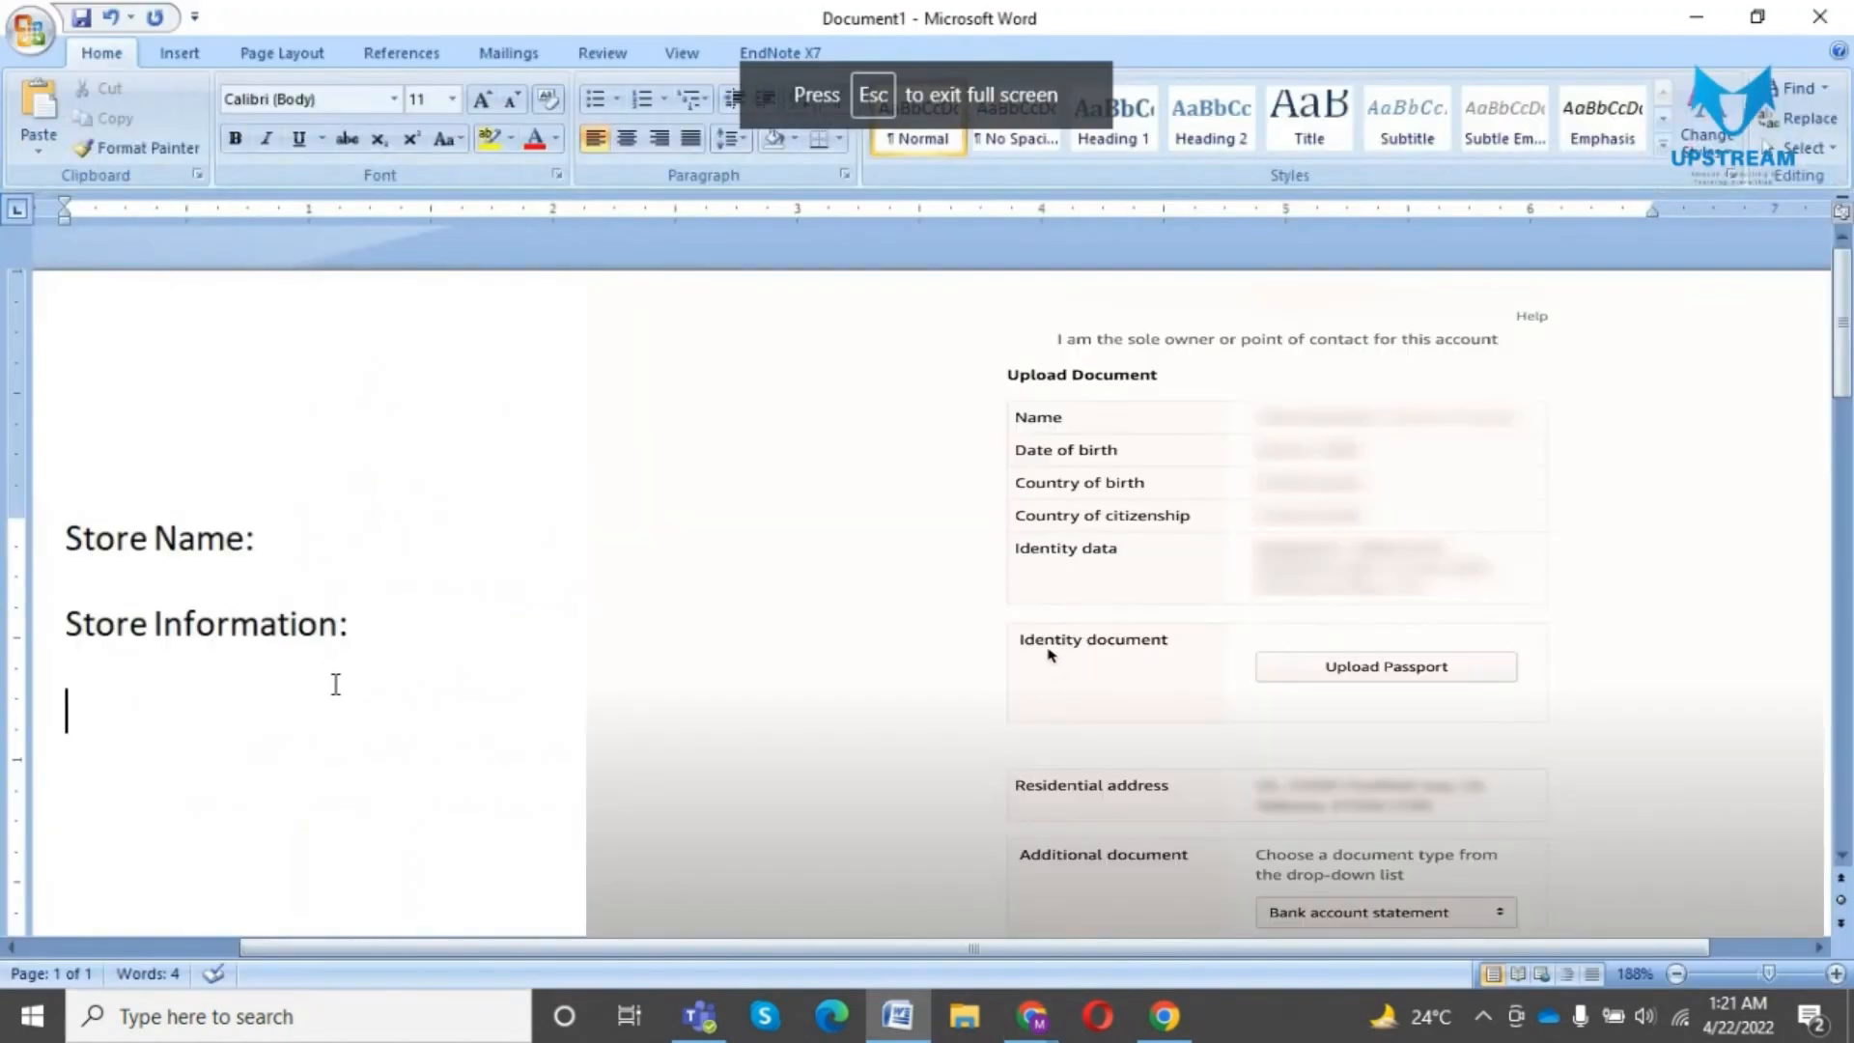
type("Passport")
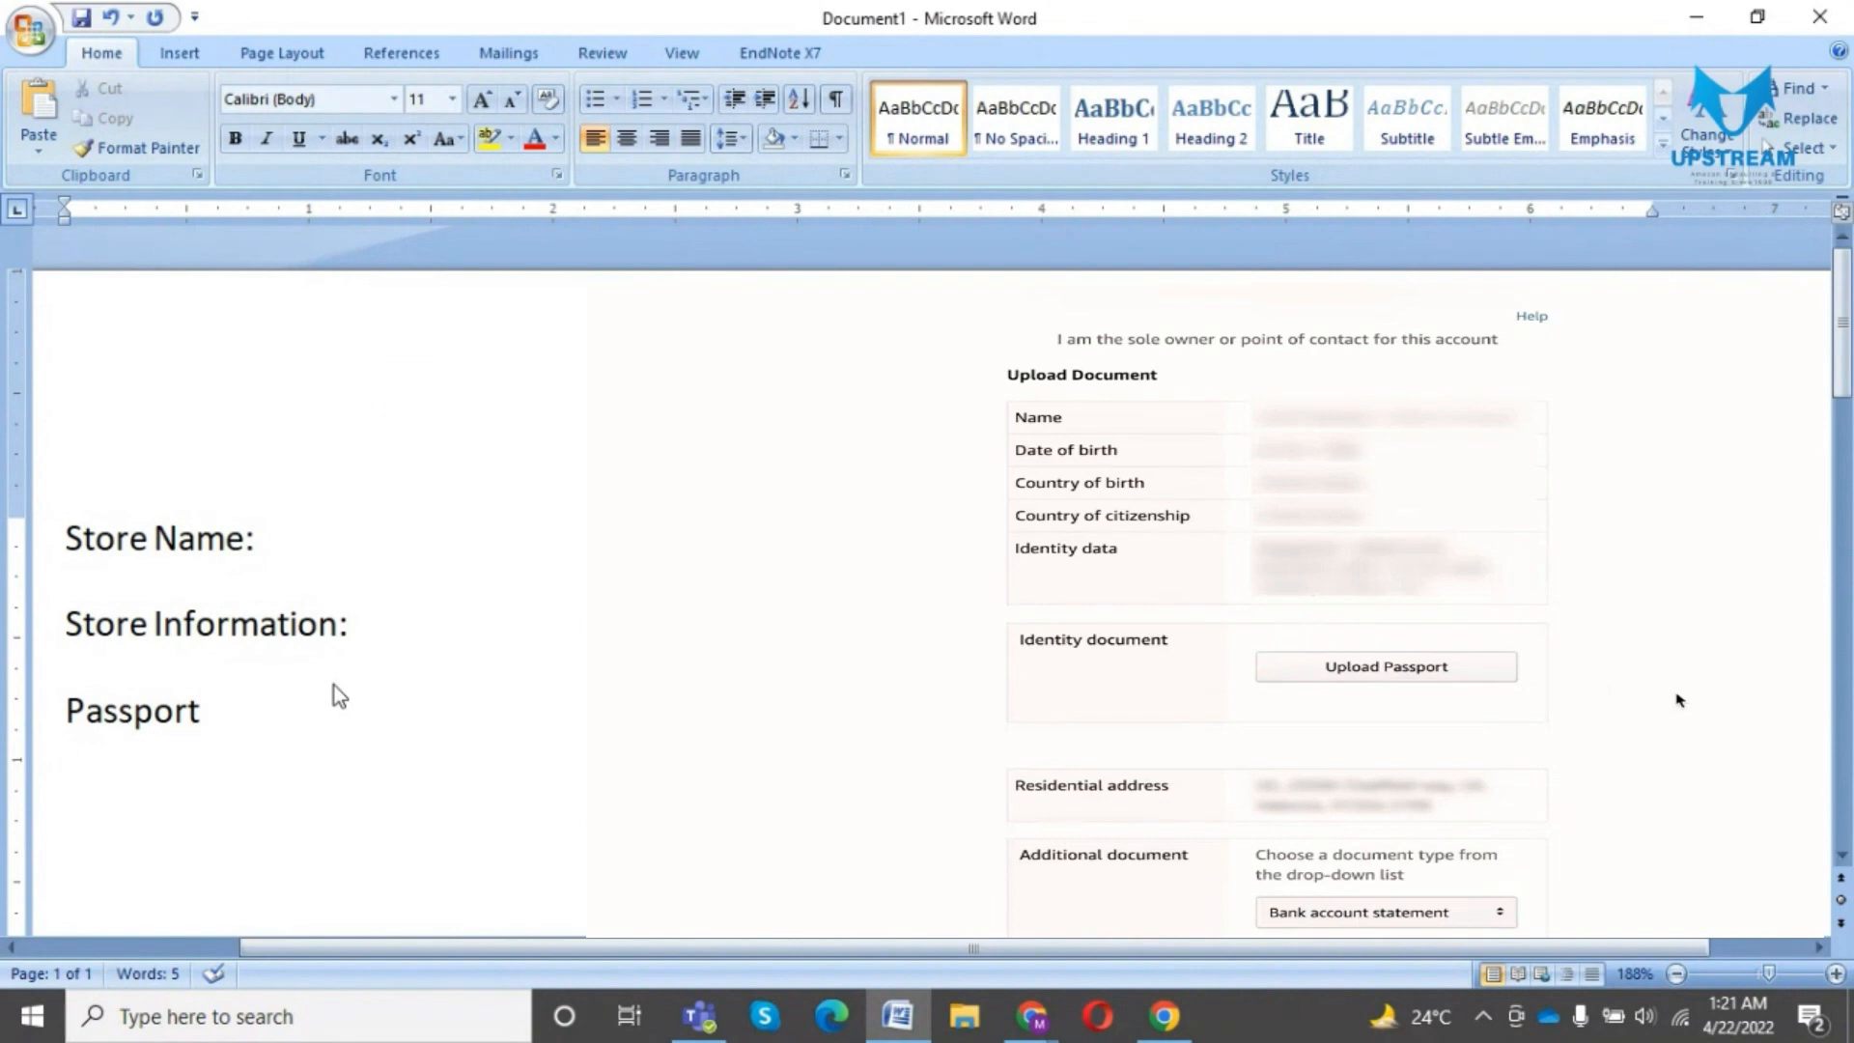
type(" Scan Copy")
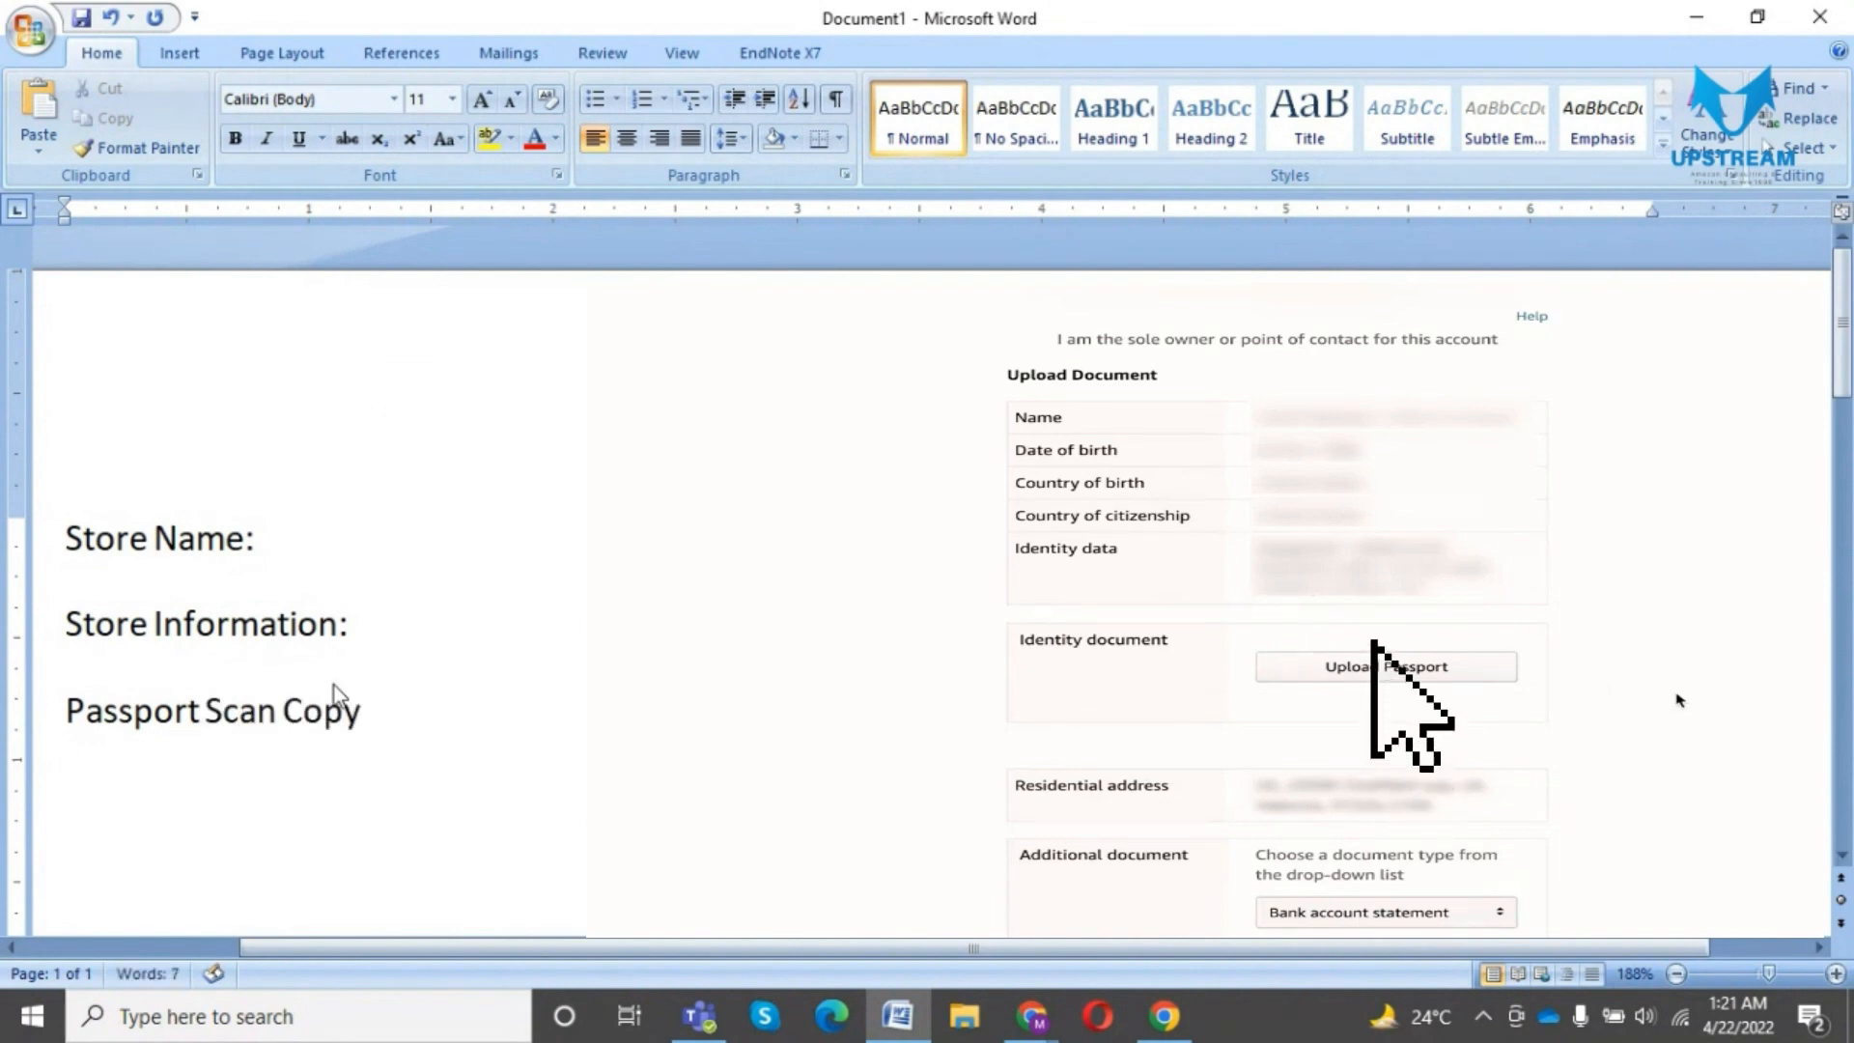
key("Return")
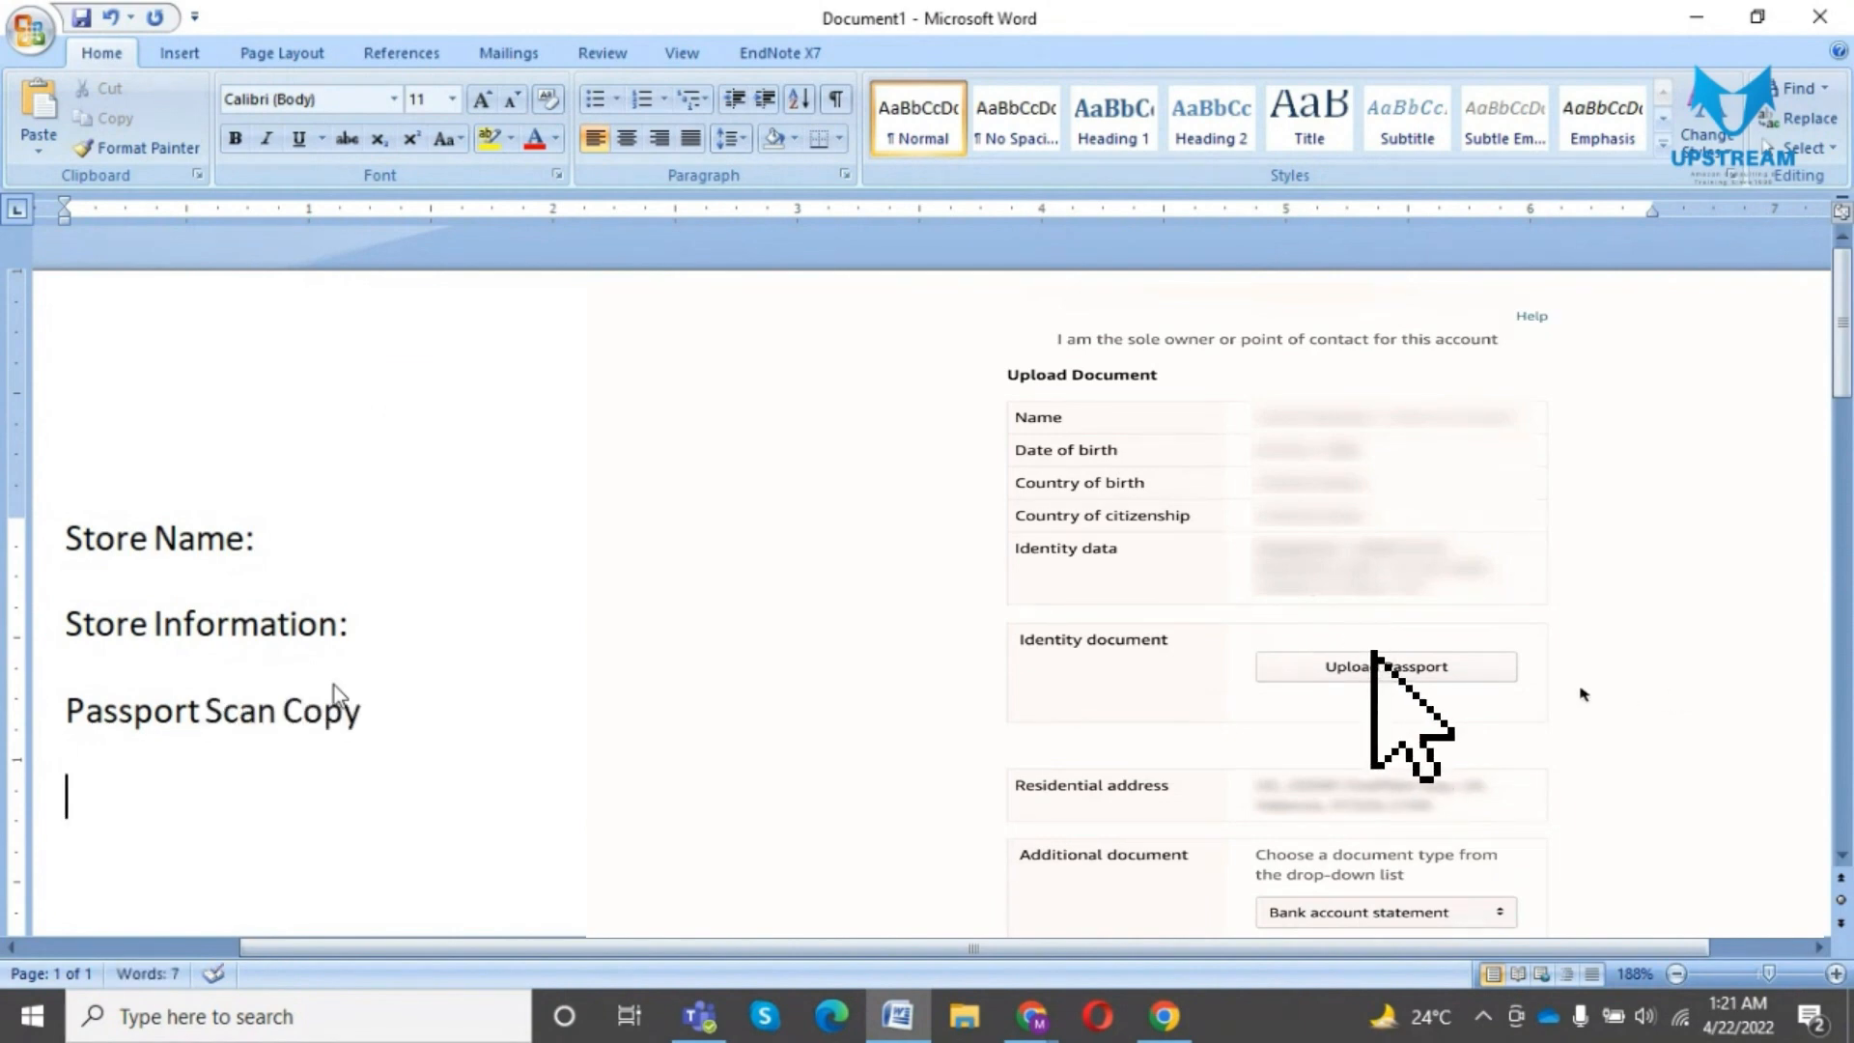
type("Bi")
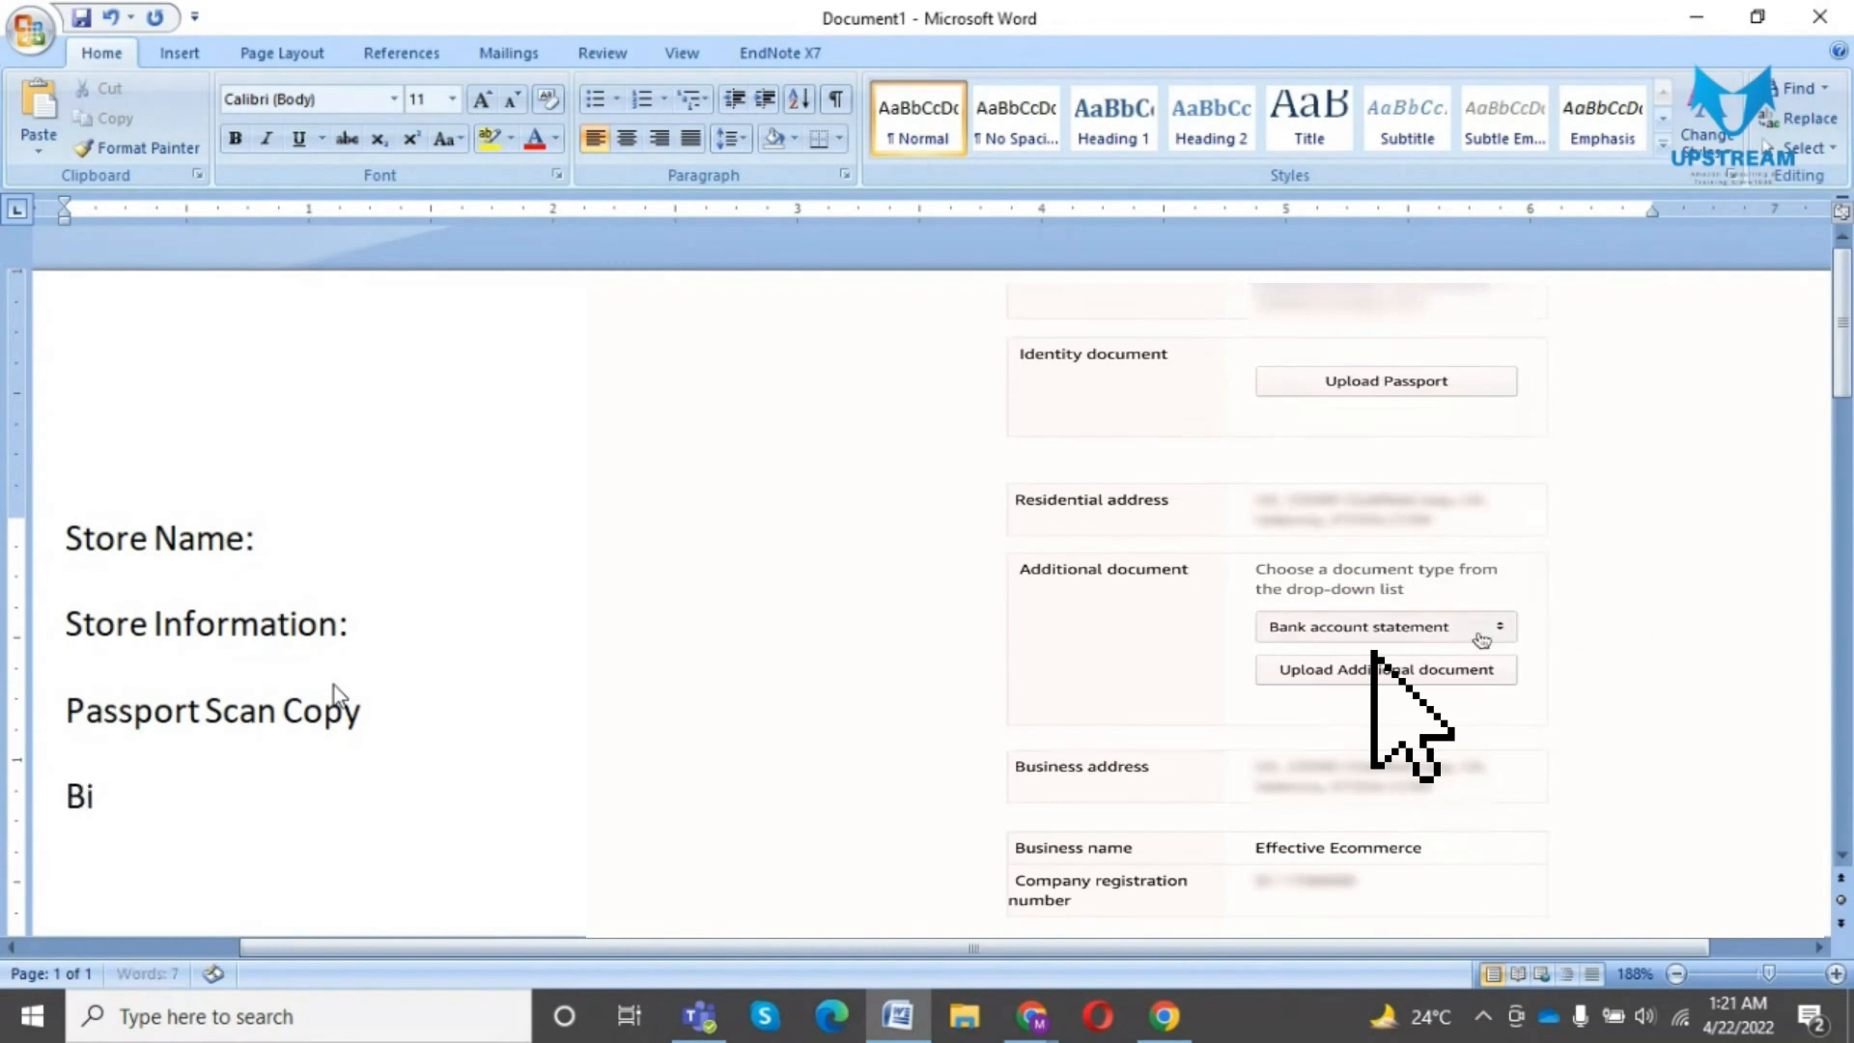
type("lling addre")
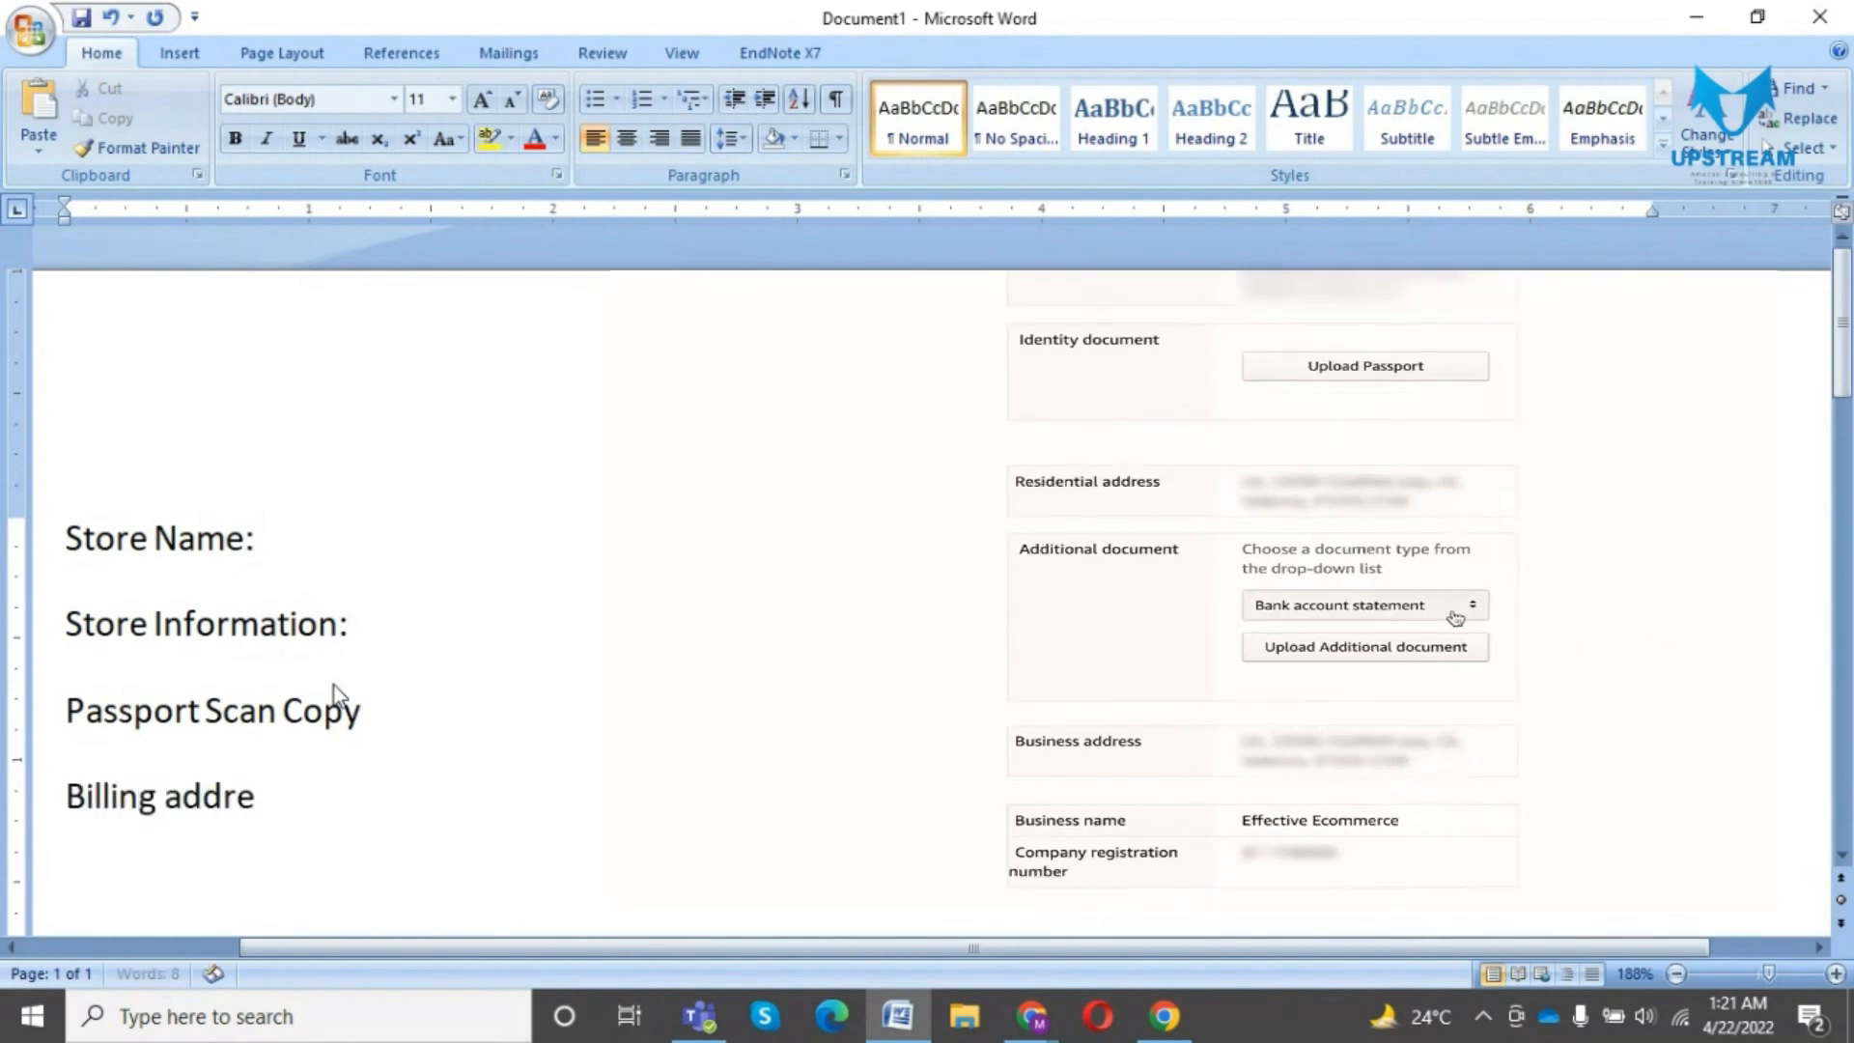
type("ss / resid")
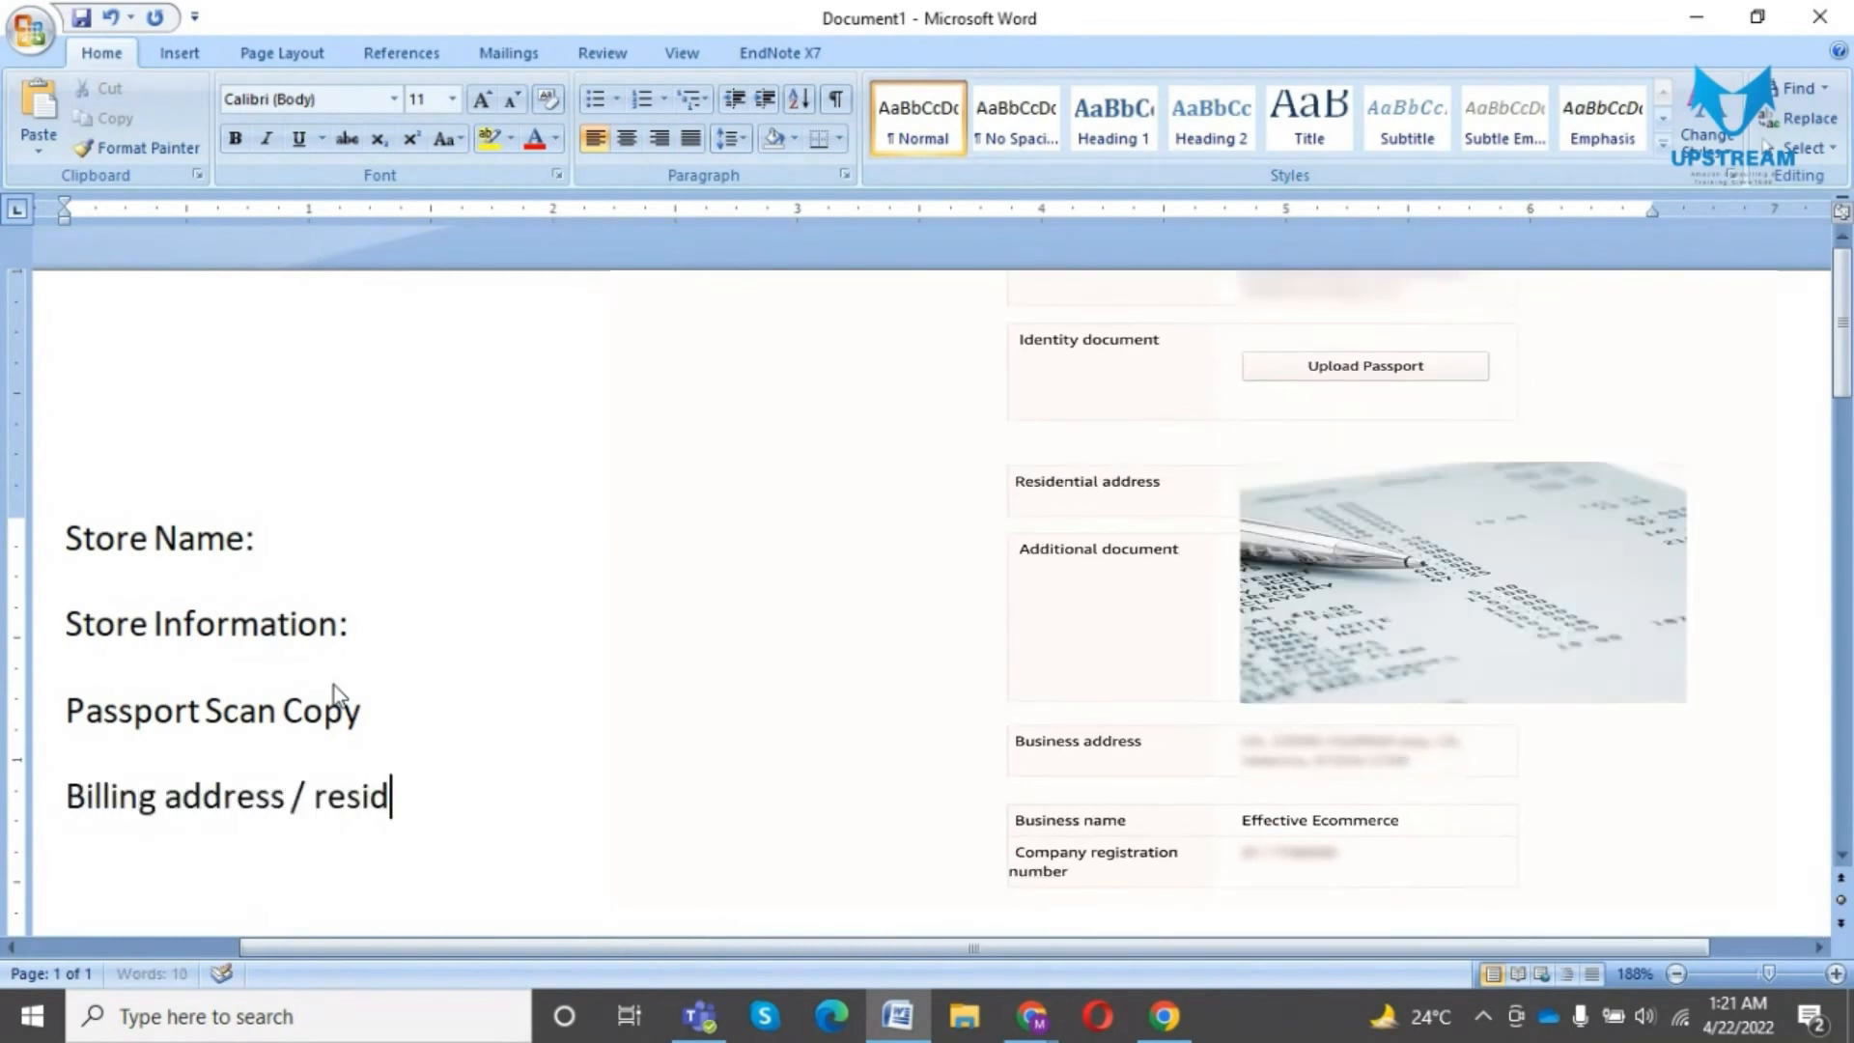
type("ential address ")
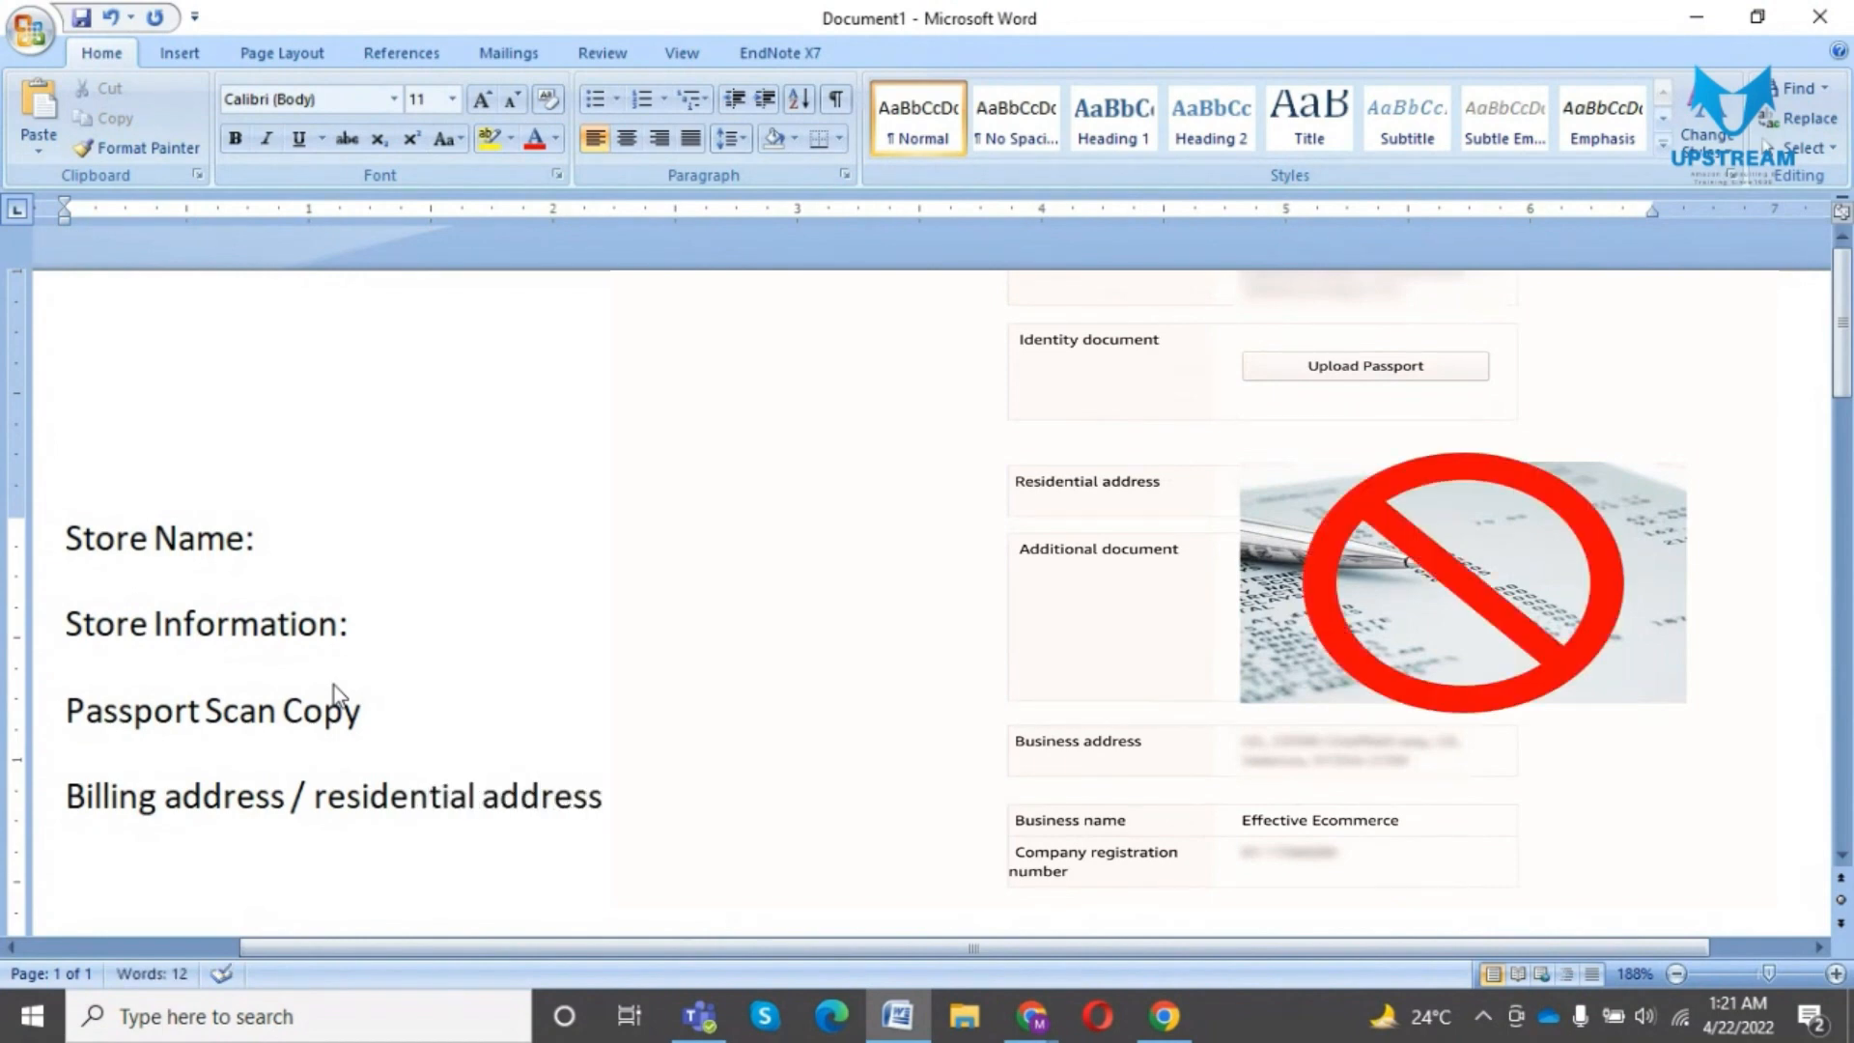
type("with zip")
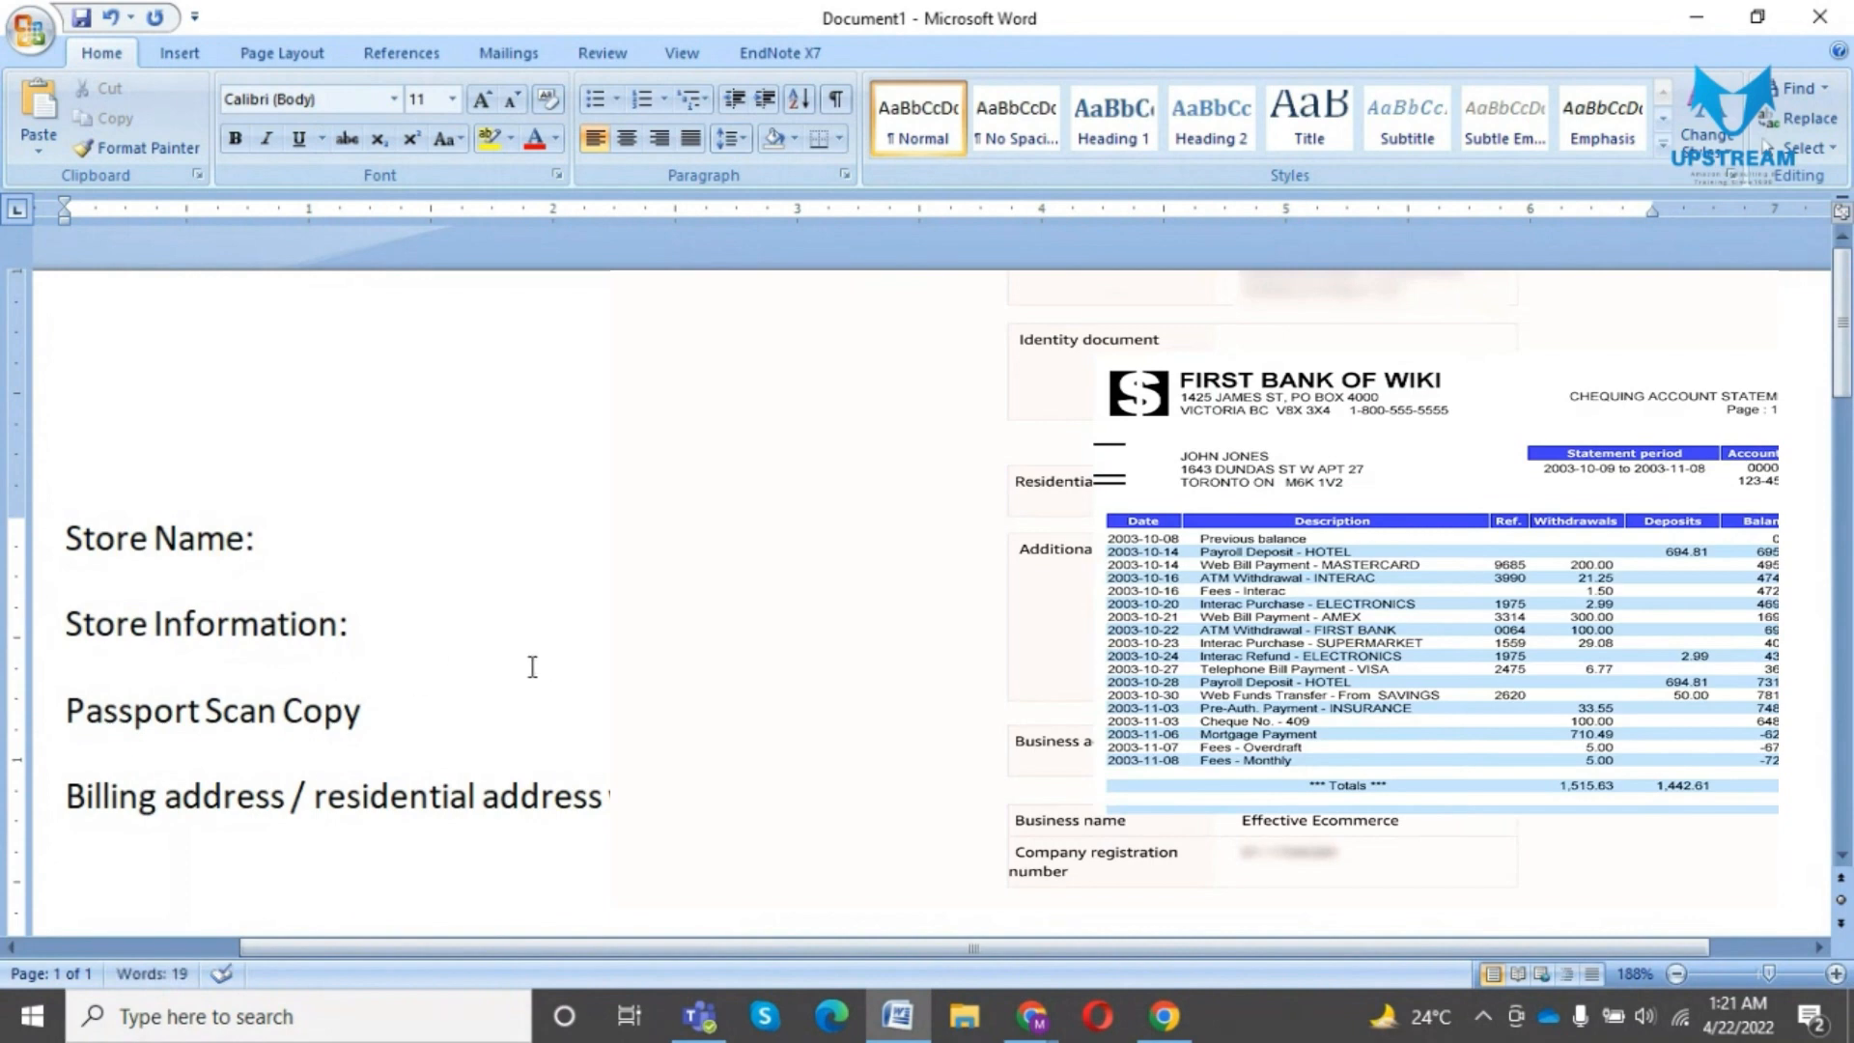
left_click_drag(66, 709, 381, 734)
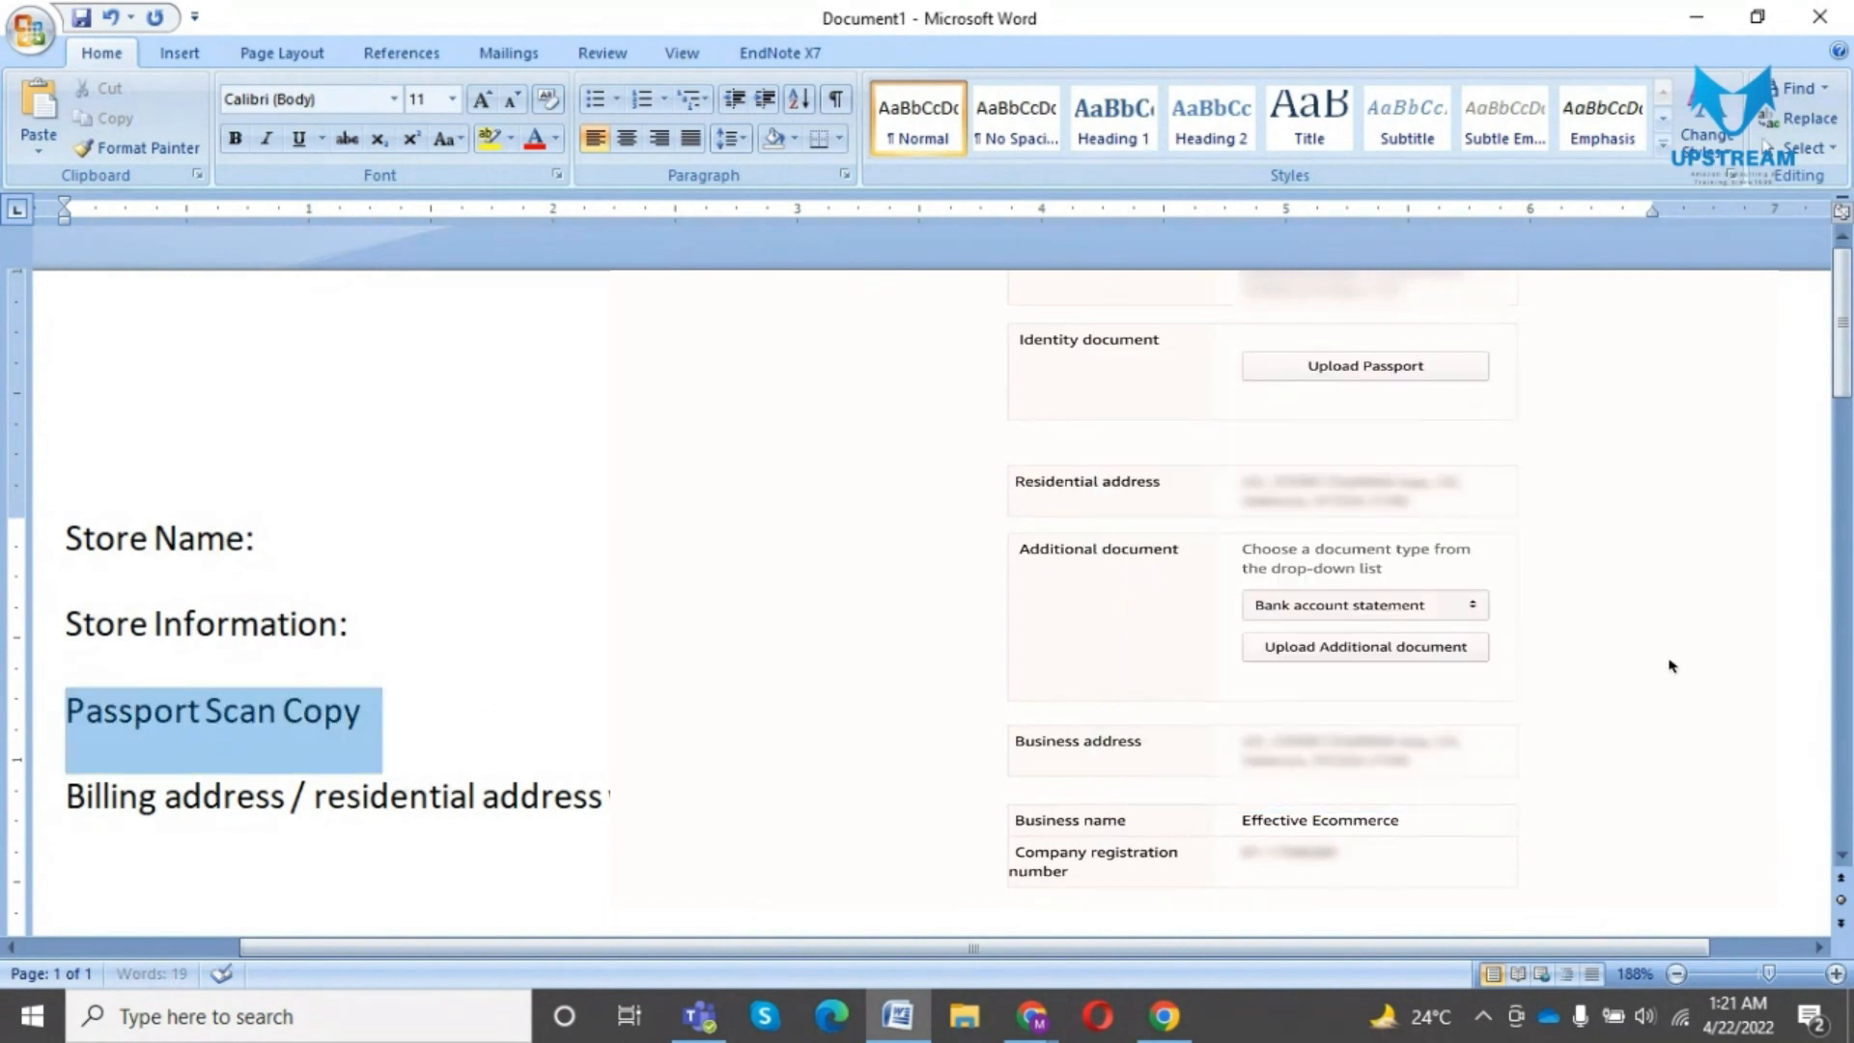
key("shift+Down")
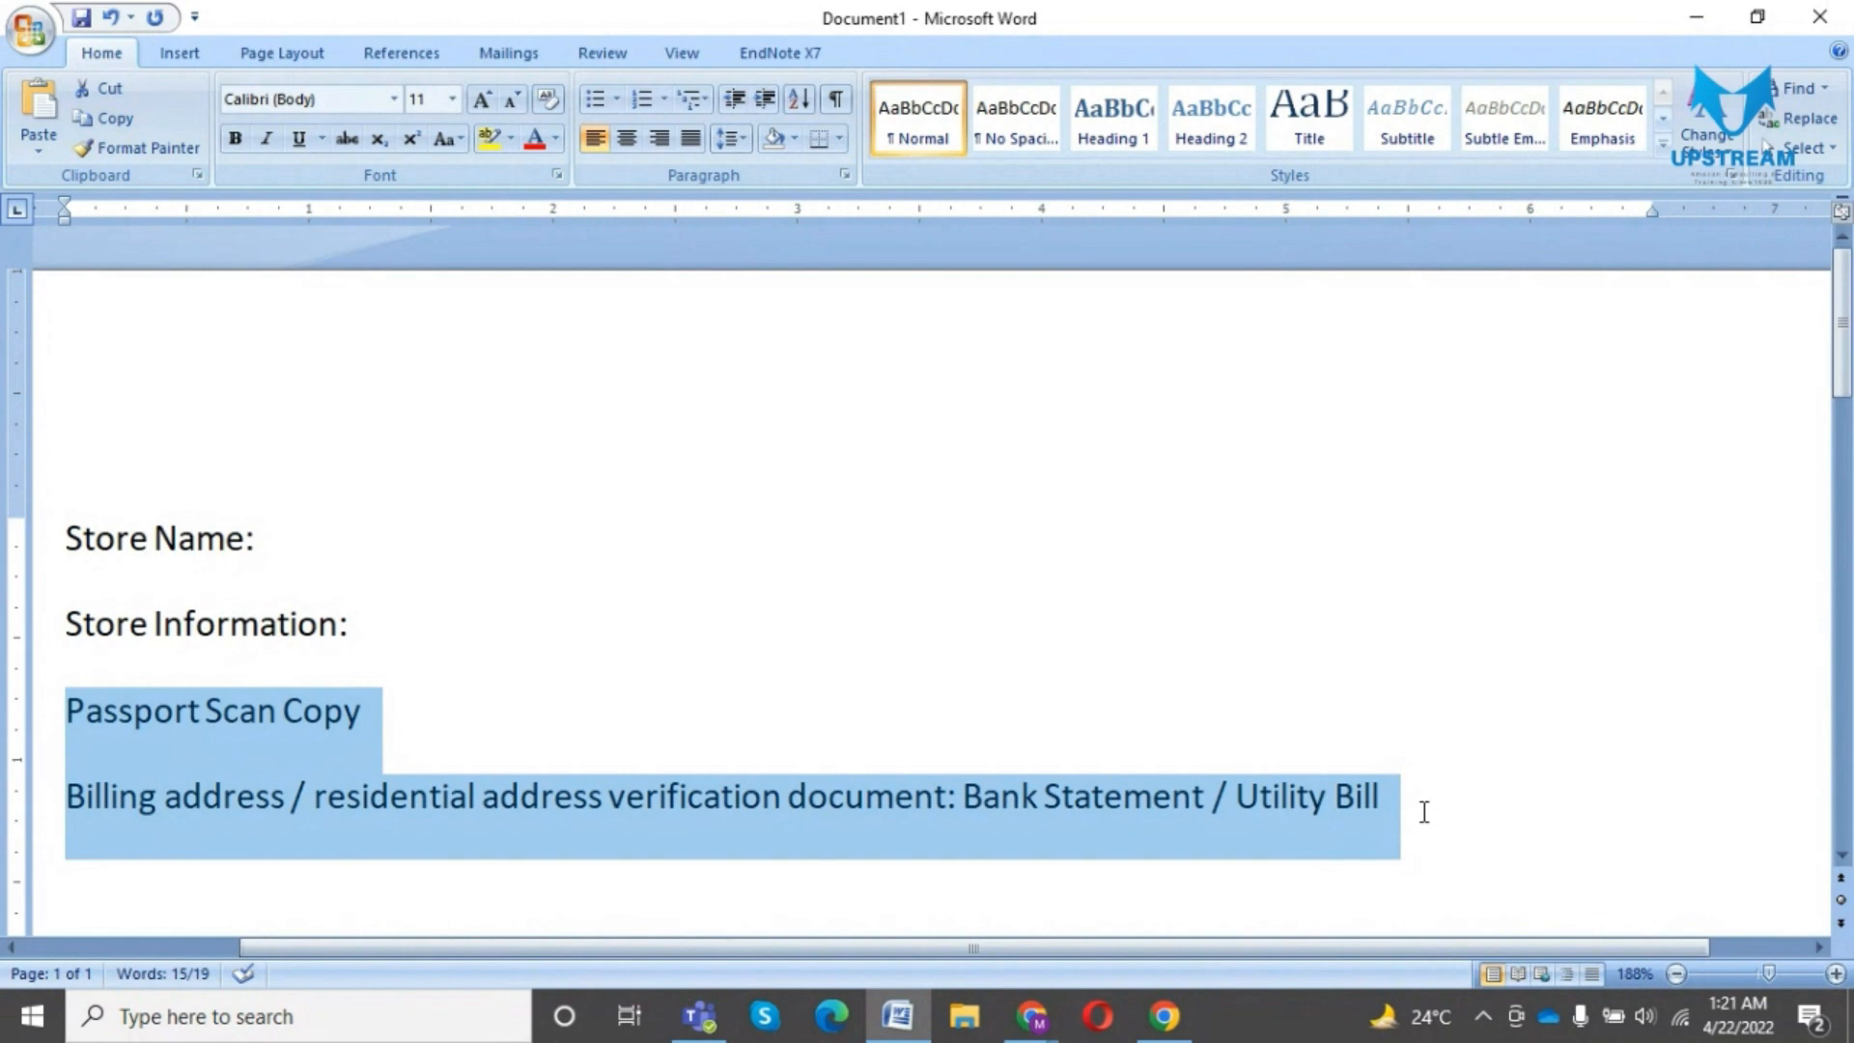
left_click(999, 803)
left_click_drag(963, 800, 1397, 797)
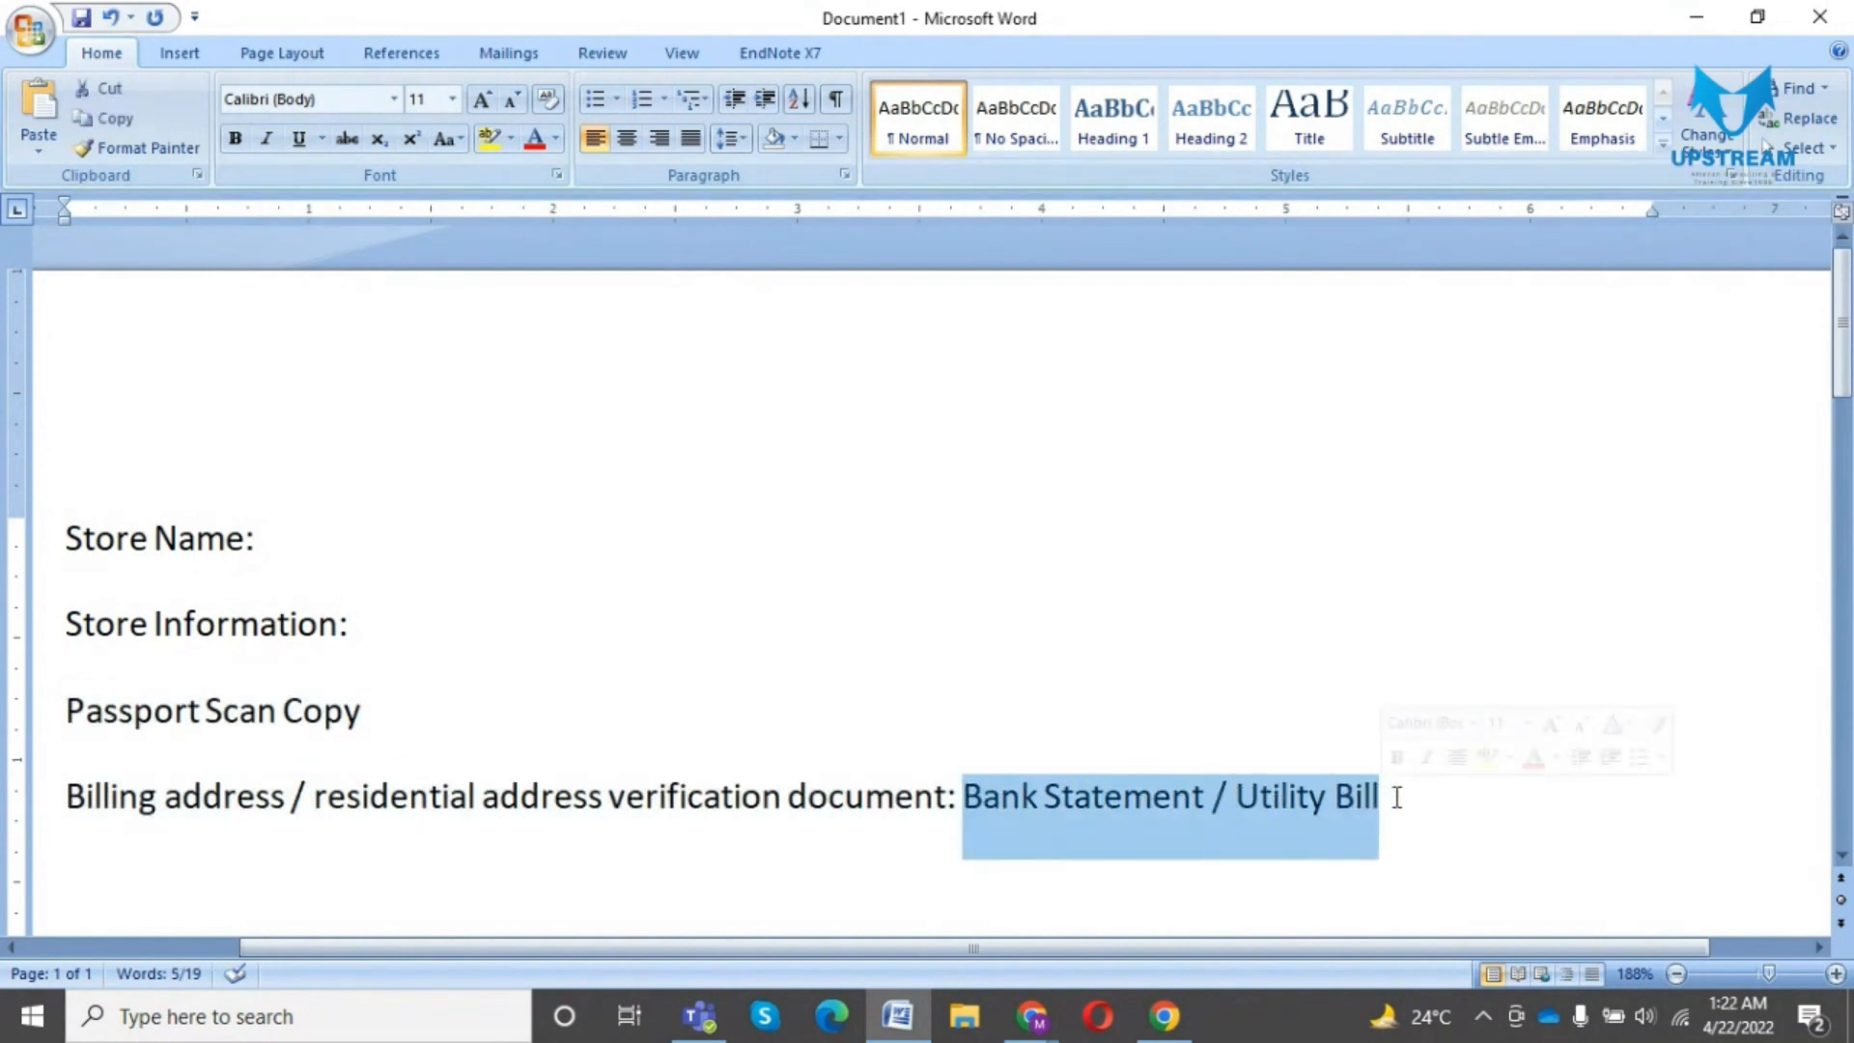
left_click(1053, 821)
left_click_drag(973, 800, 1173, 809)
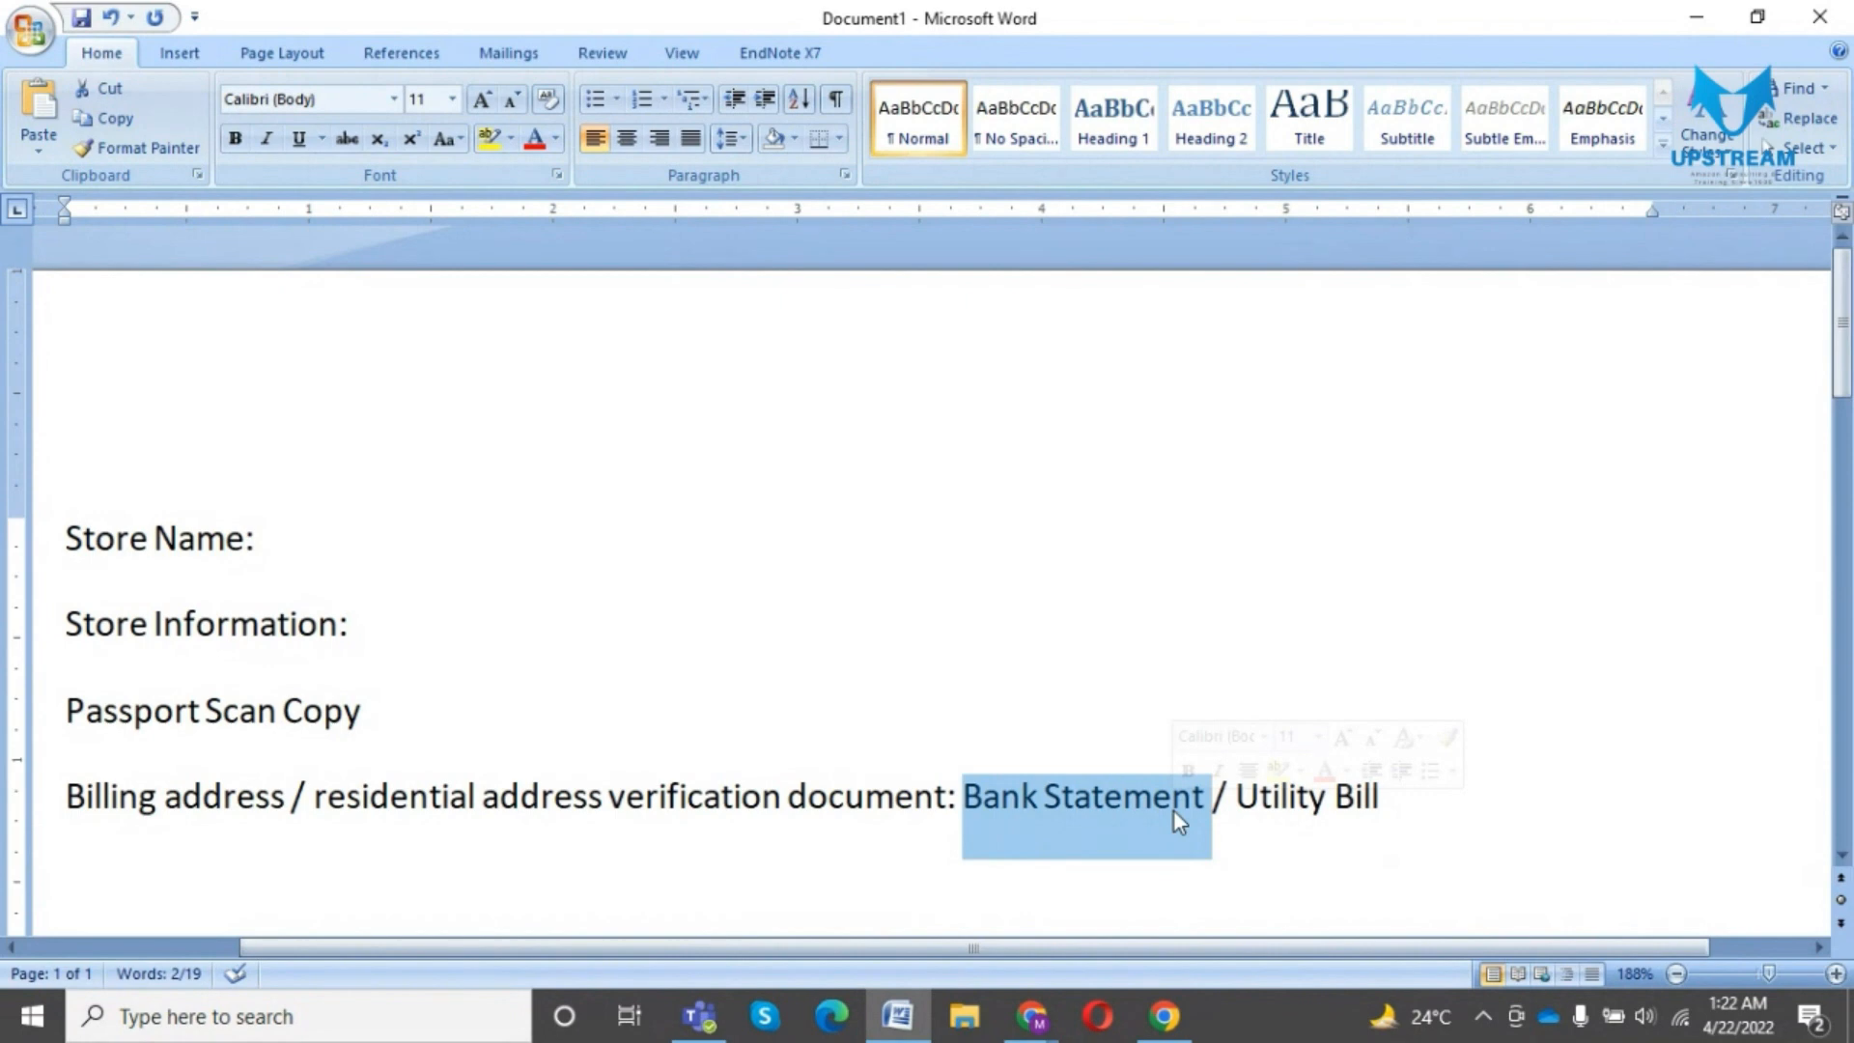
left_click(1239, 799)
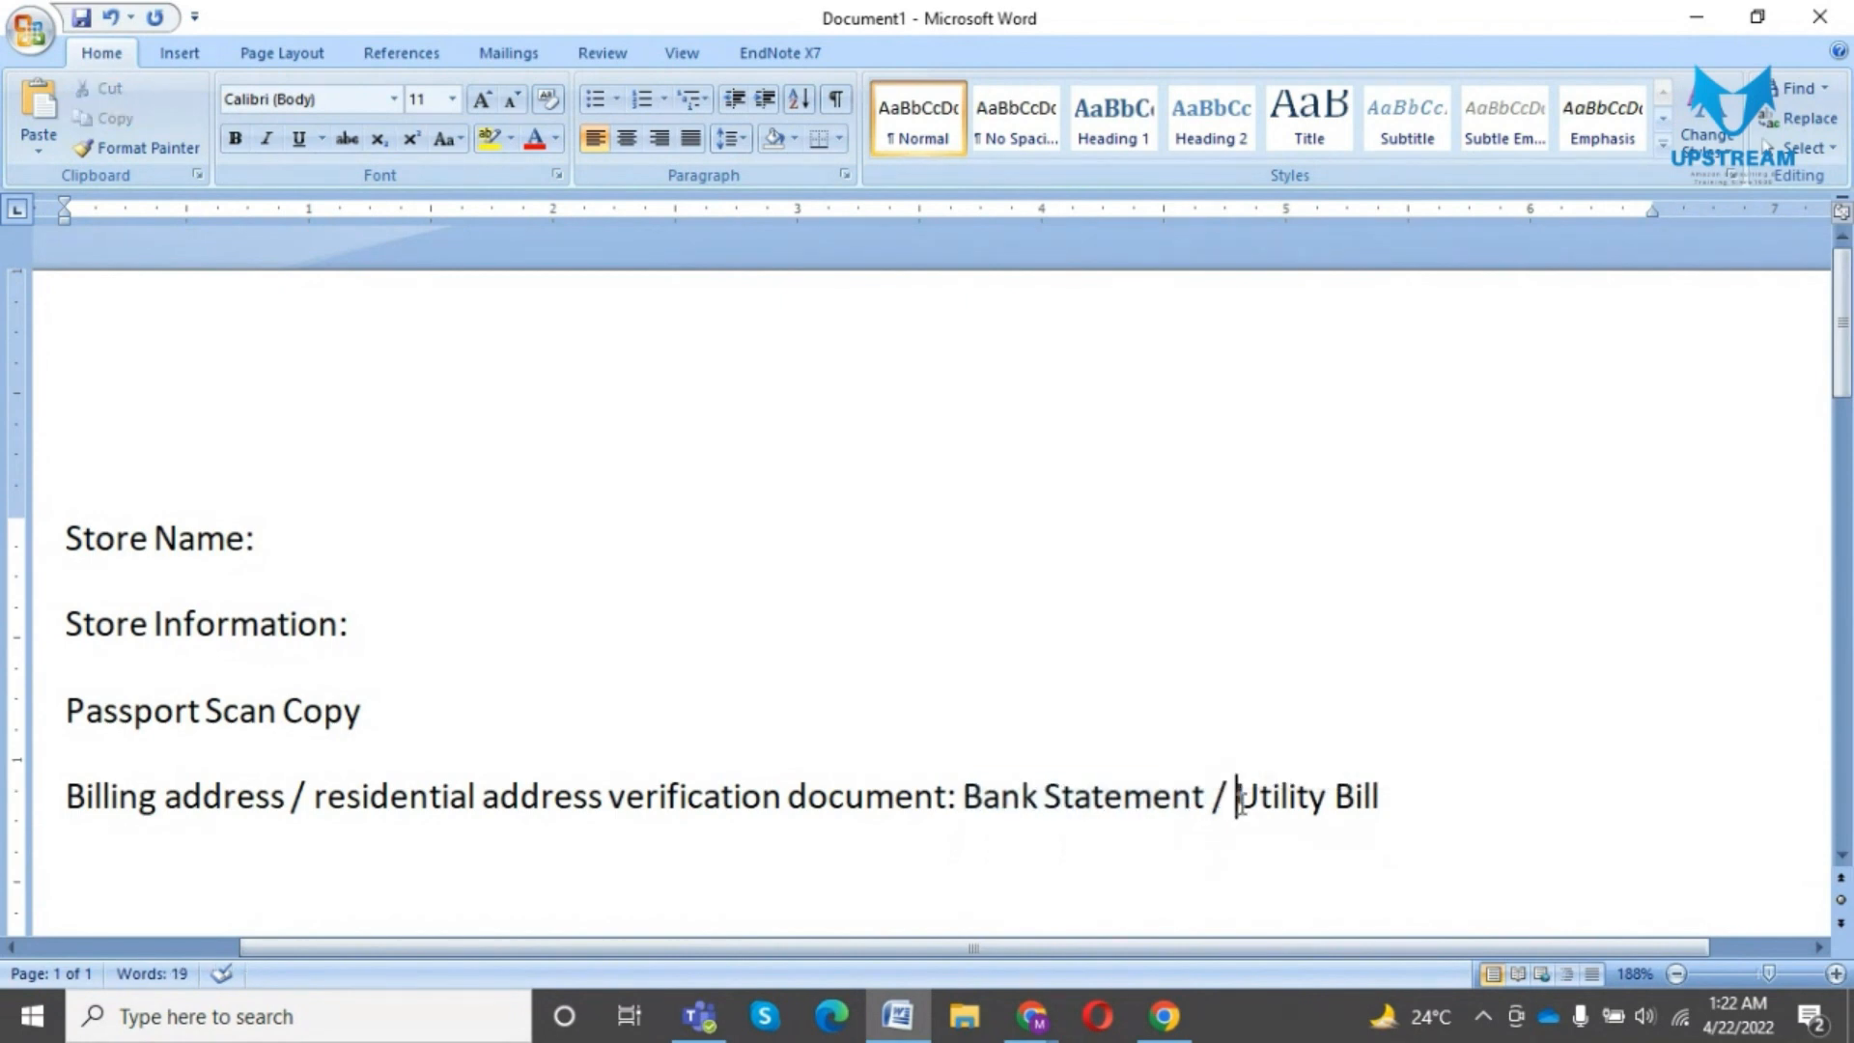
left_click_drag(1241, 803, 1383, 804)
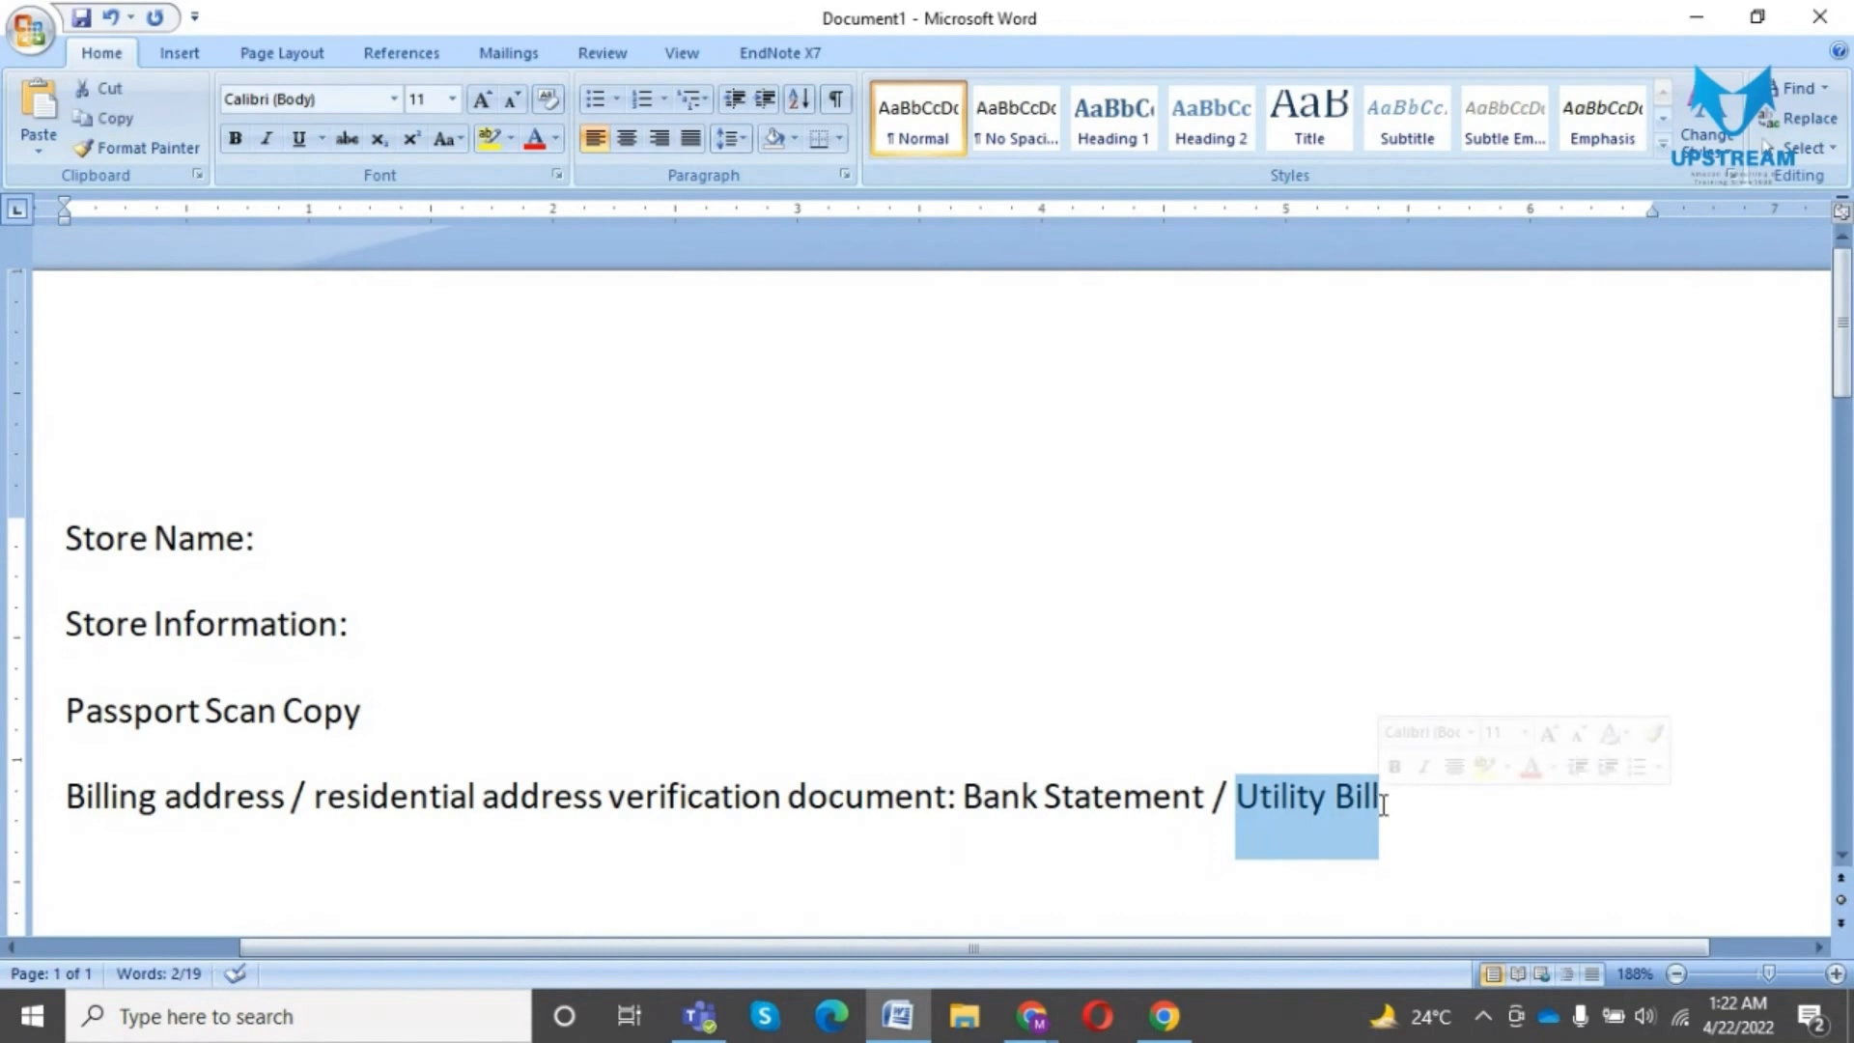
left_click_drag(1383, 804, 1241, 806)
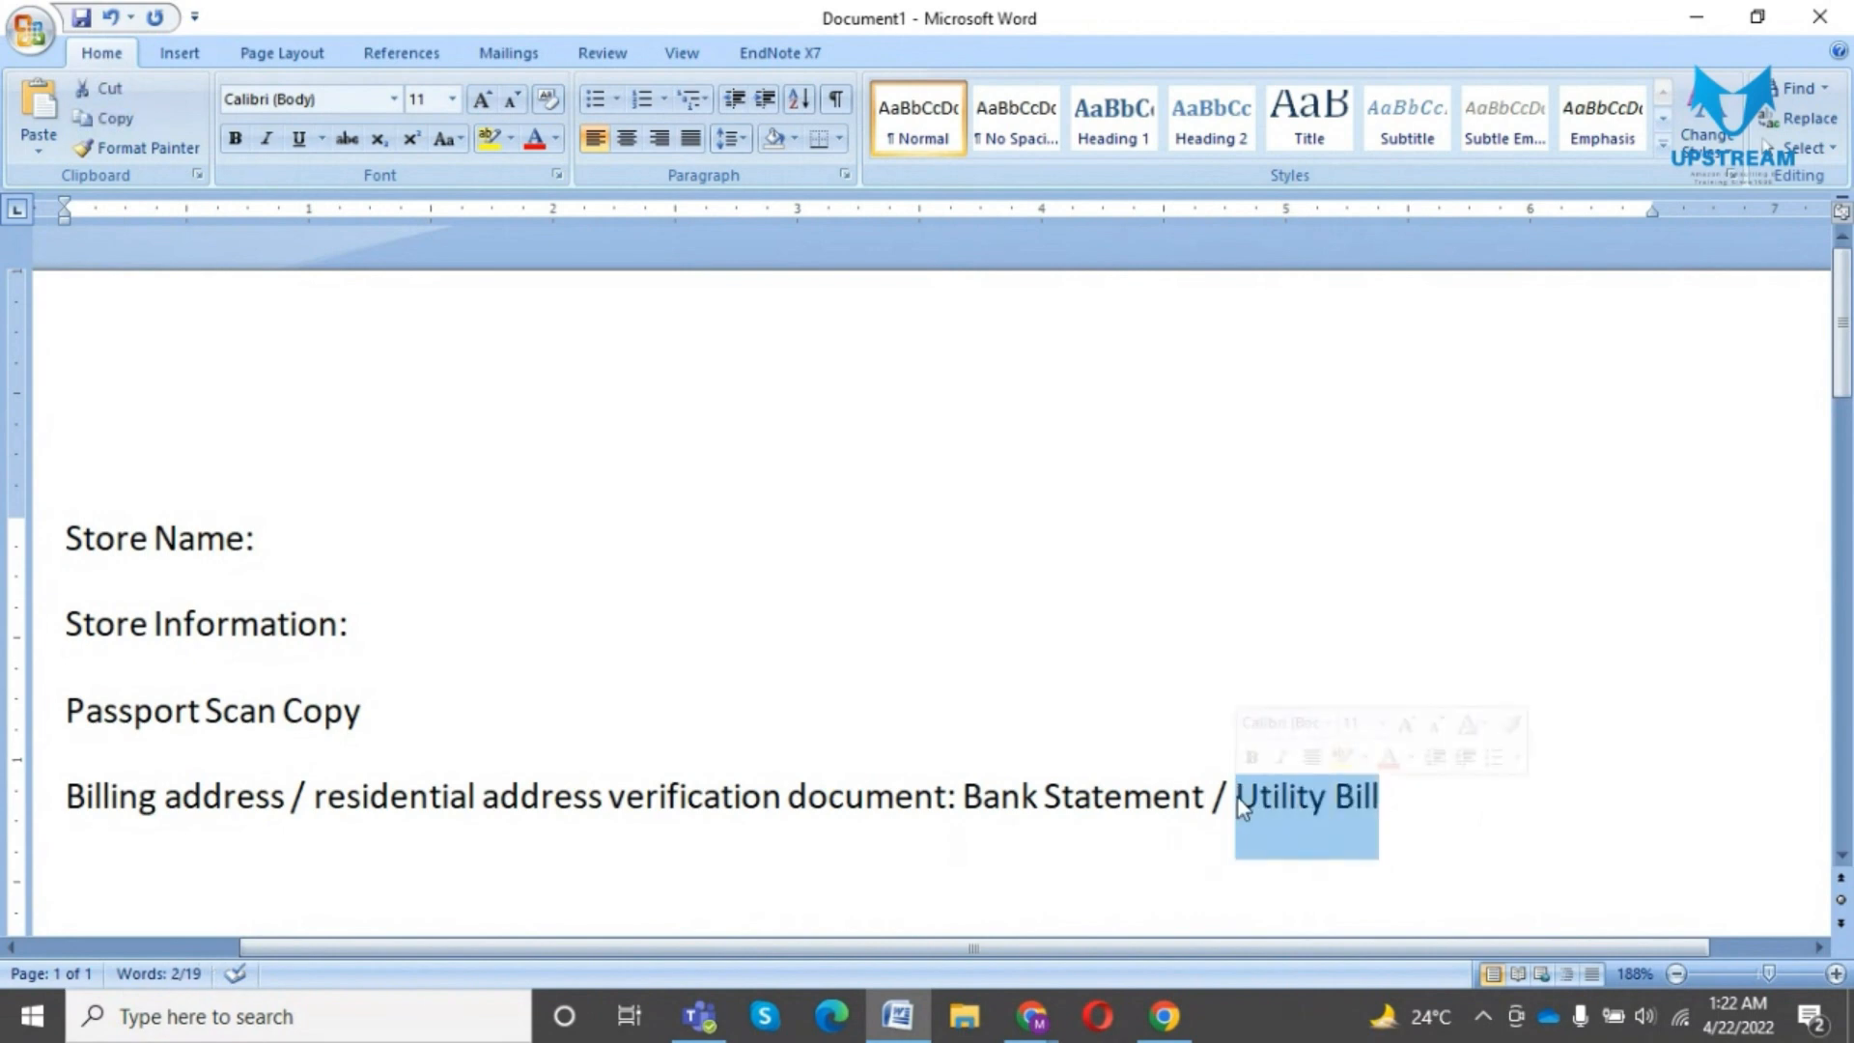
left_click_drag(372, 722, 84, 714)
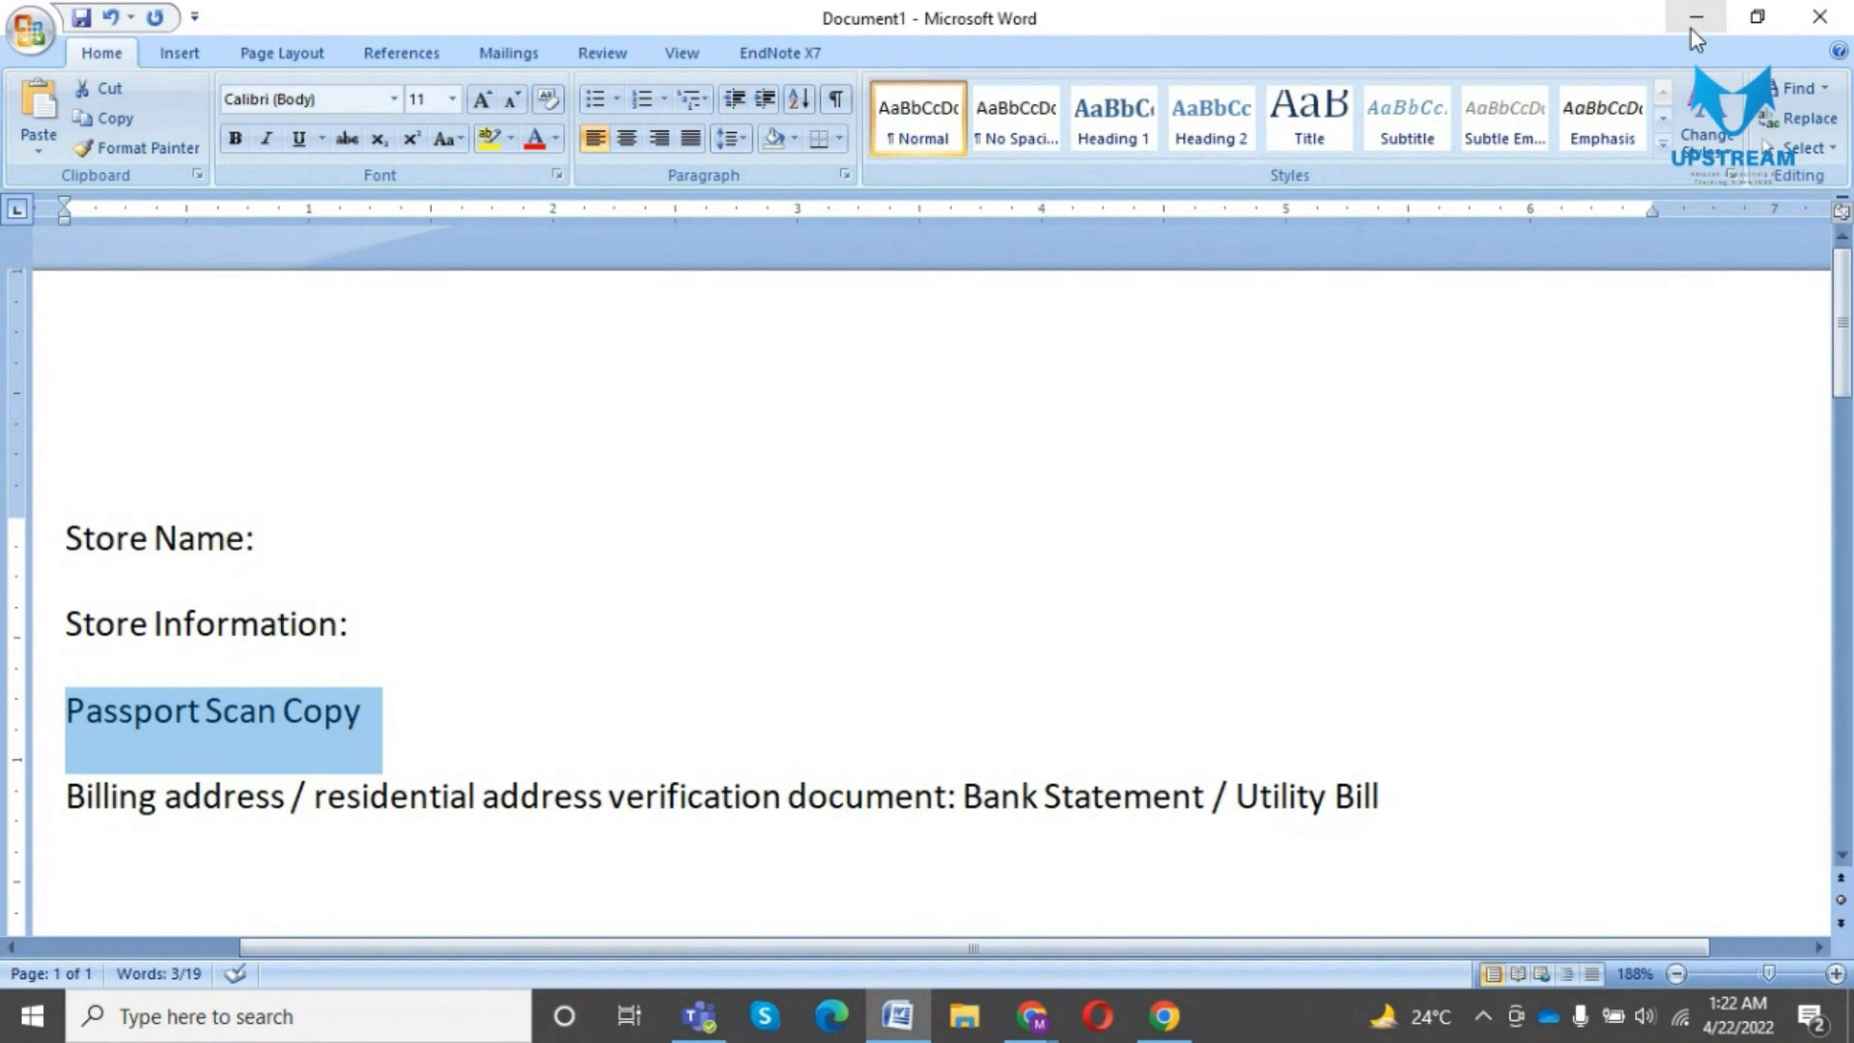
Step: Add a 'Video Verification' line below the billing line, with blank lines above it
left_click(1400, 784)
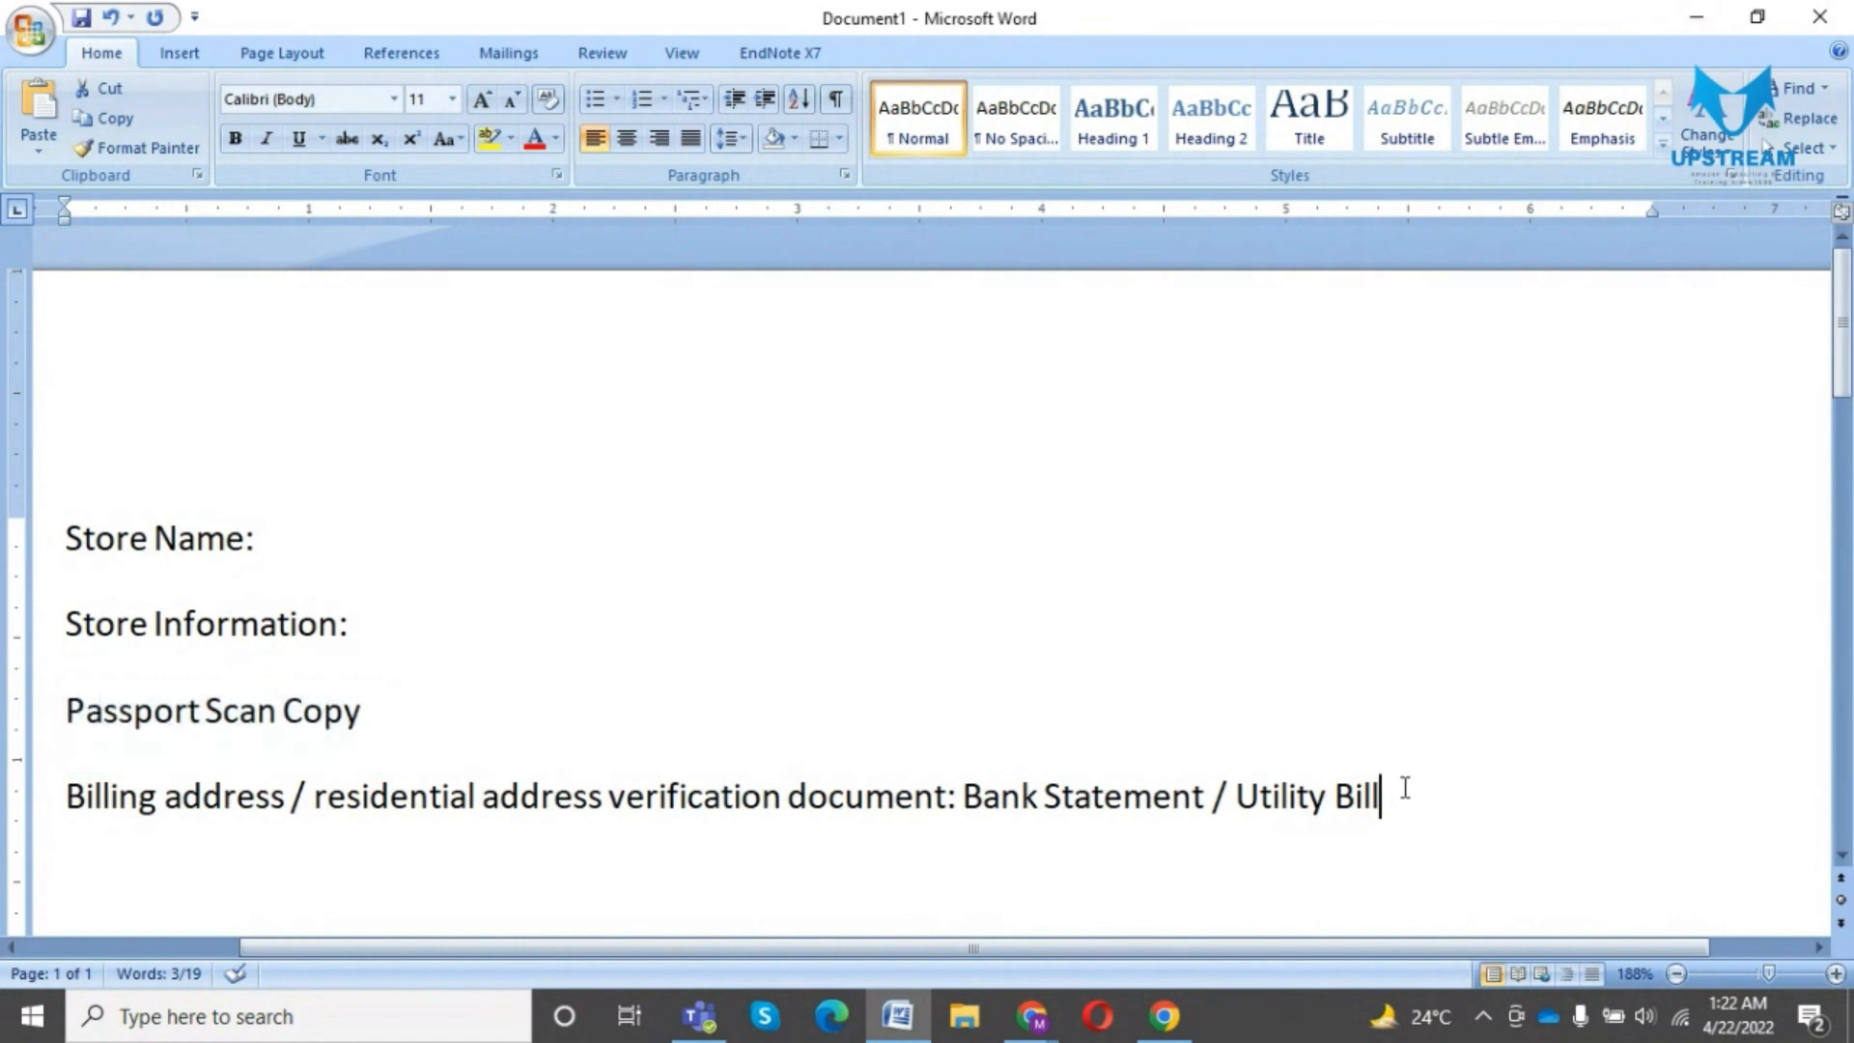
key("Return")
type("Vie")
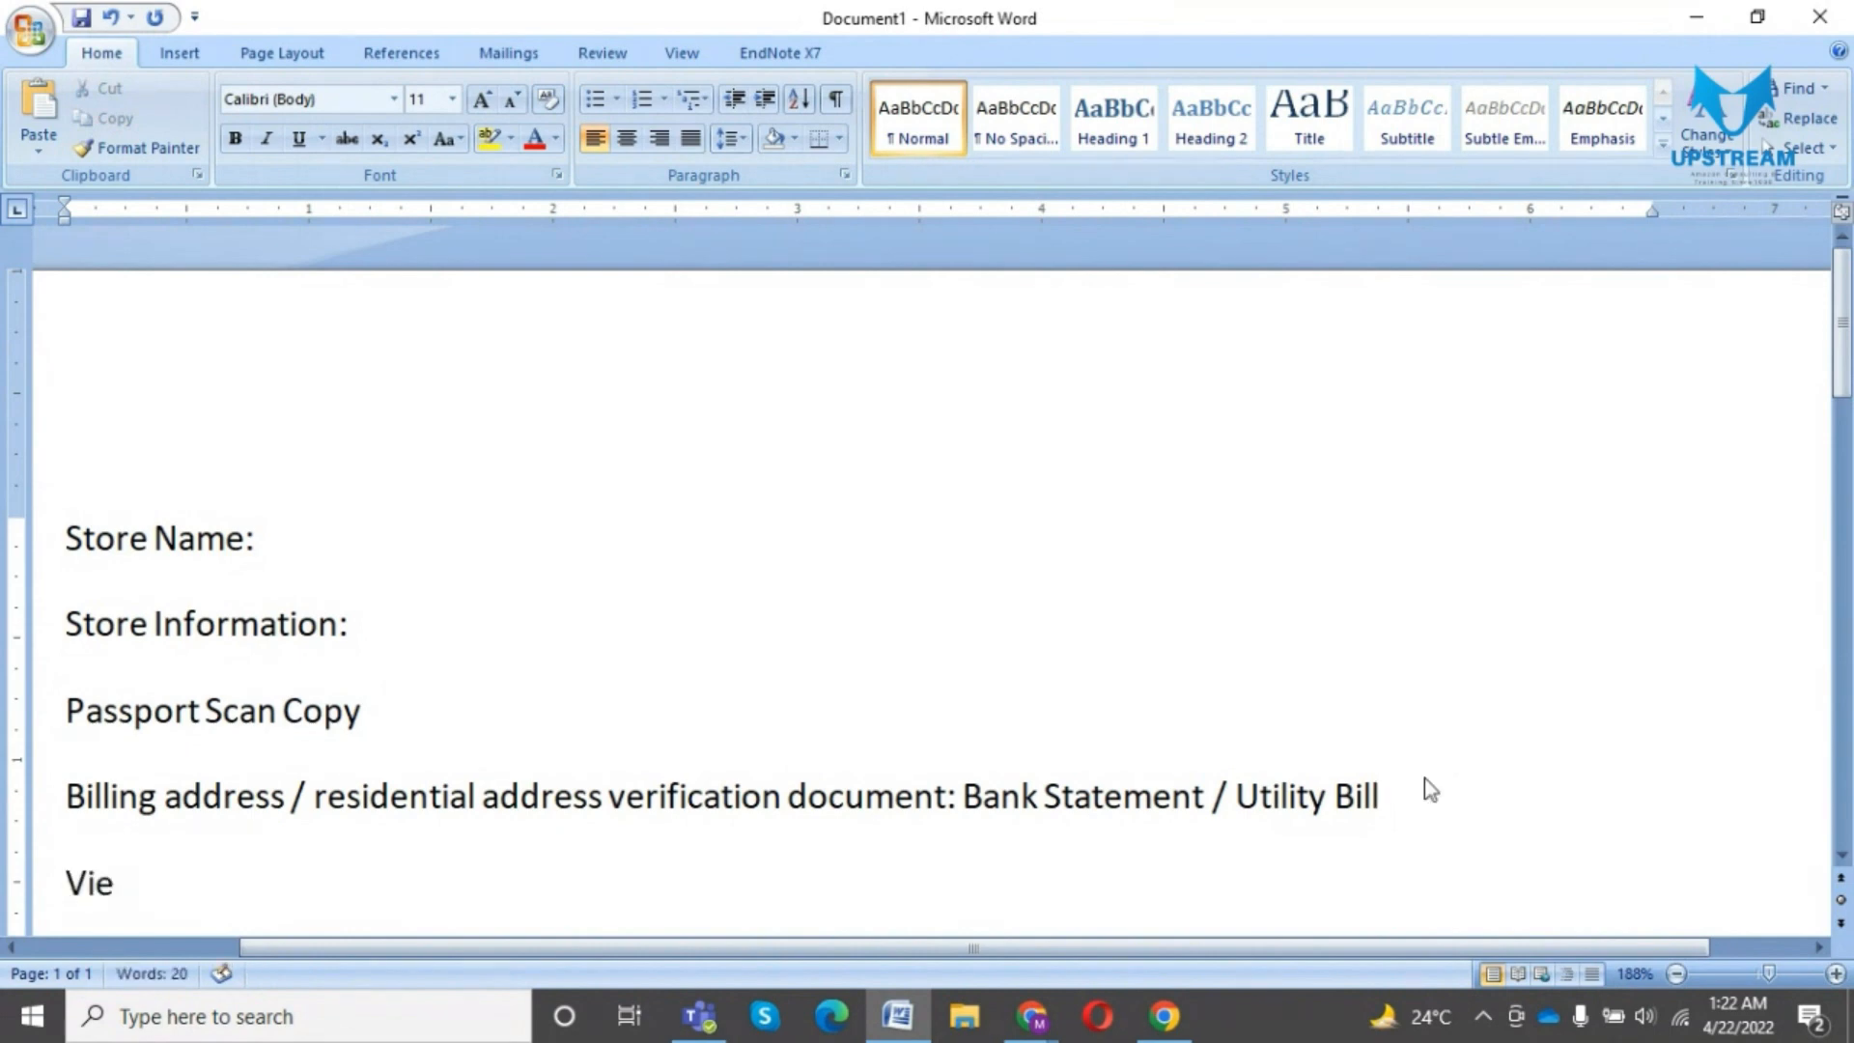
key("BackSpace")
type("deo Verification")
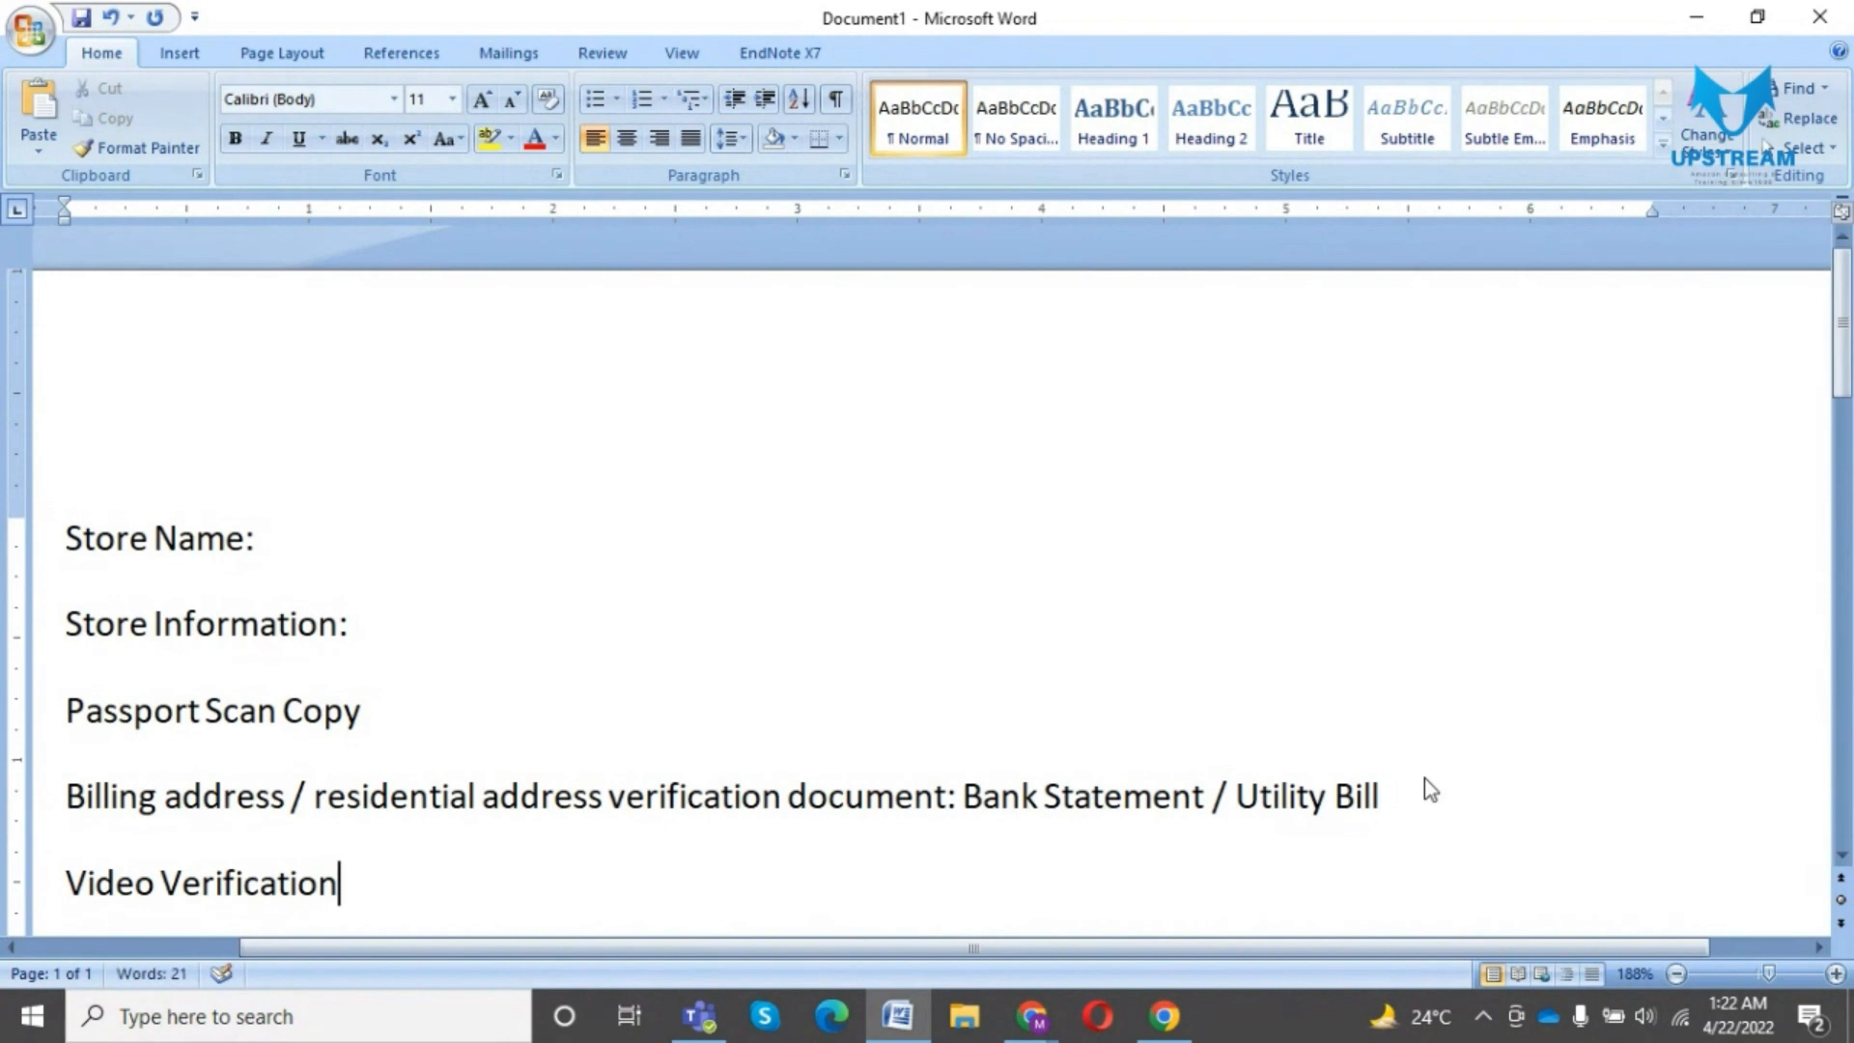
key("Return")
key("Up")
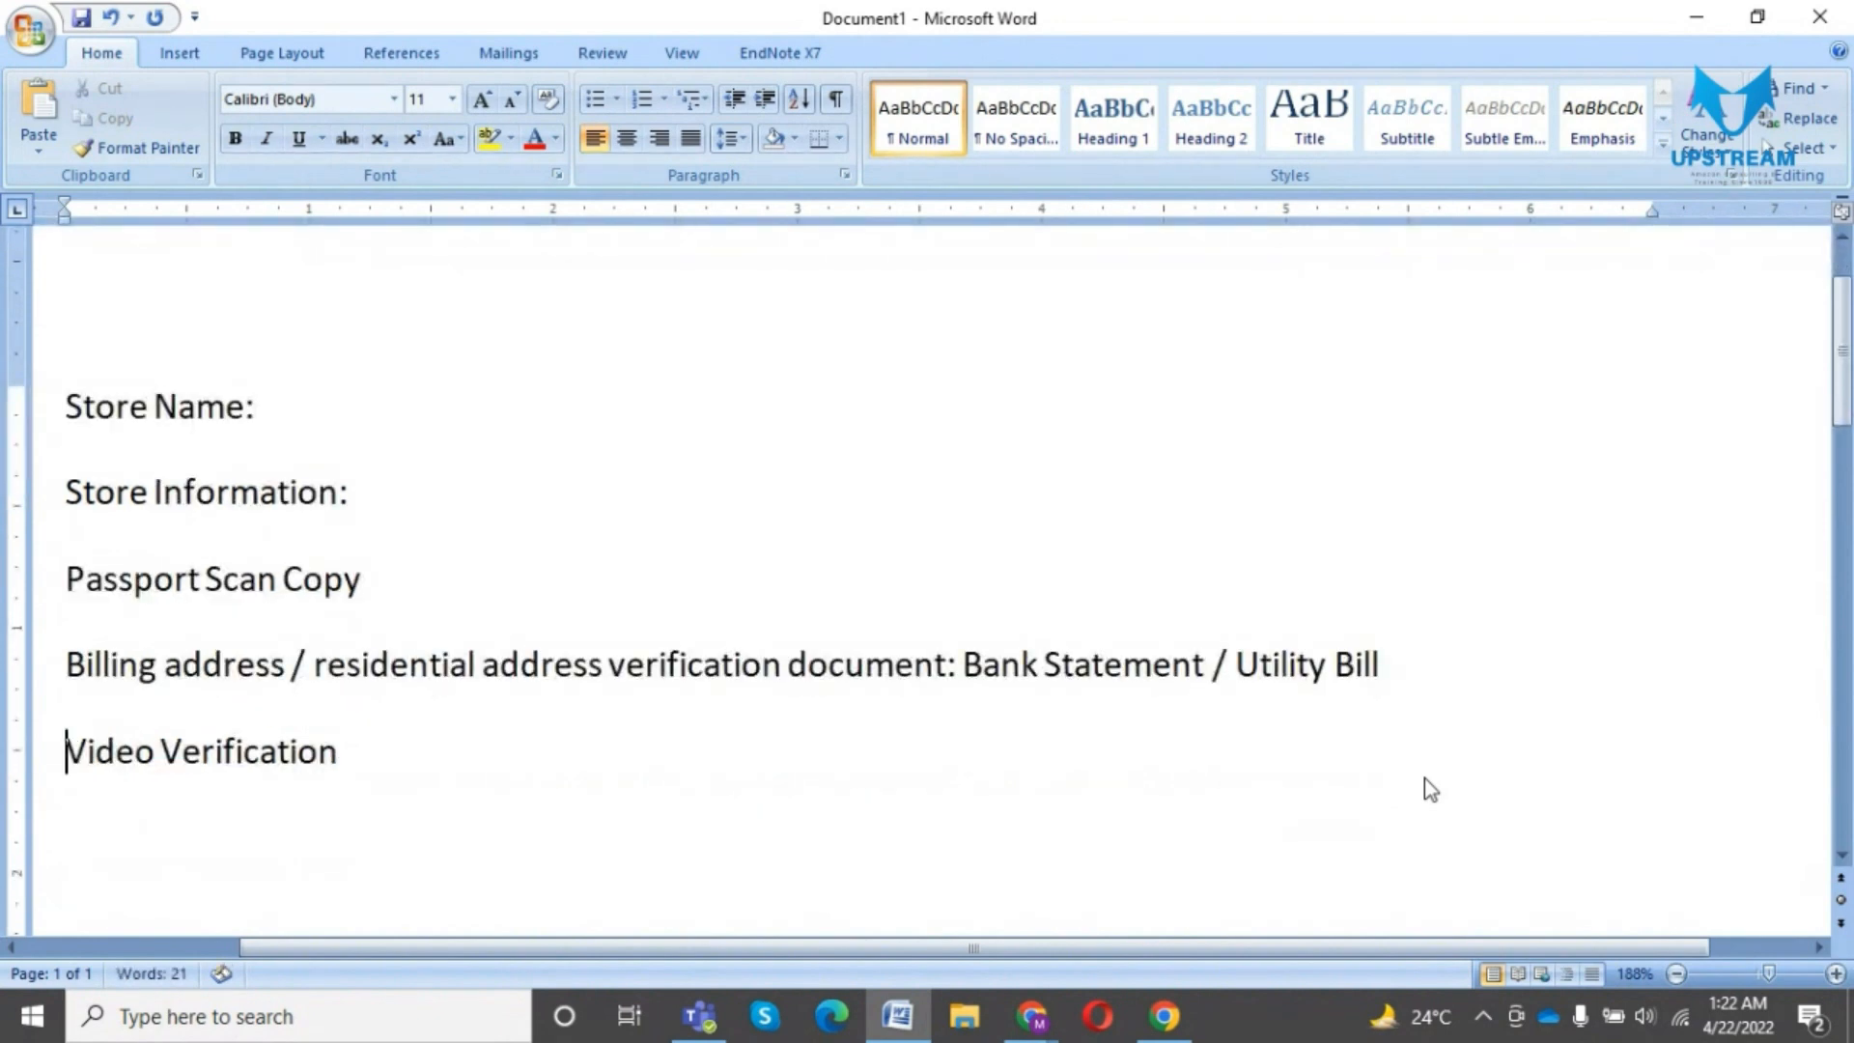
key("Return")
key("Return")
key("Up")
key("Up")
key("Down")
key("Down")
key("Down")
key("Down")
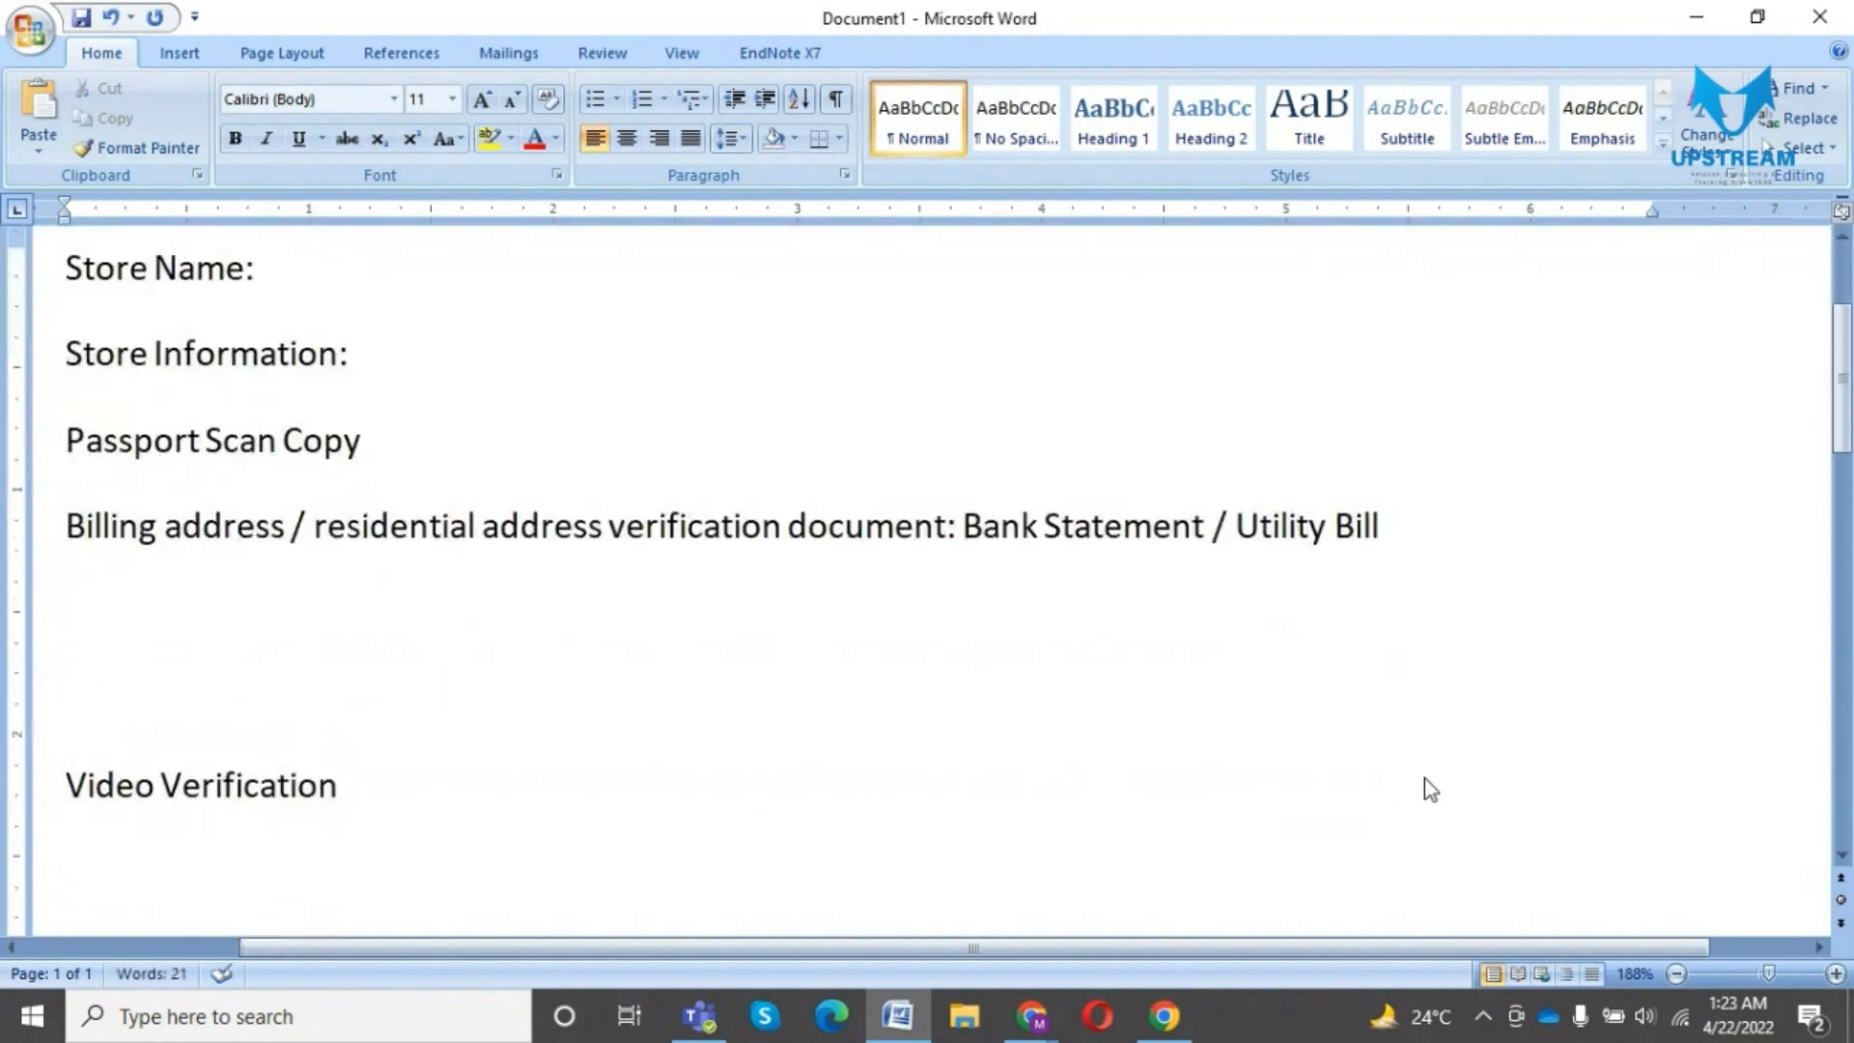
Step: List Company Documents, Bank Statement and Passport Original on separate lines under Video Verification
type("Comp")
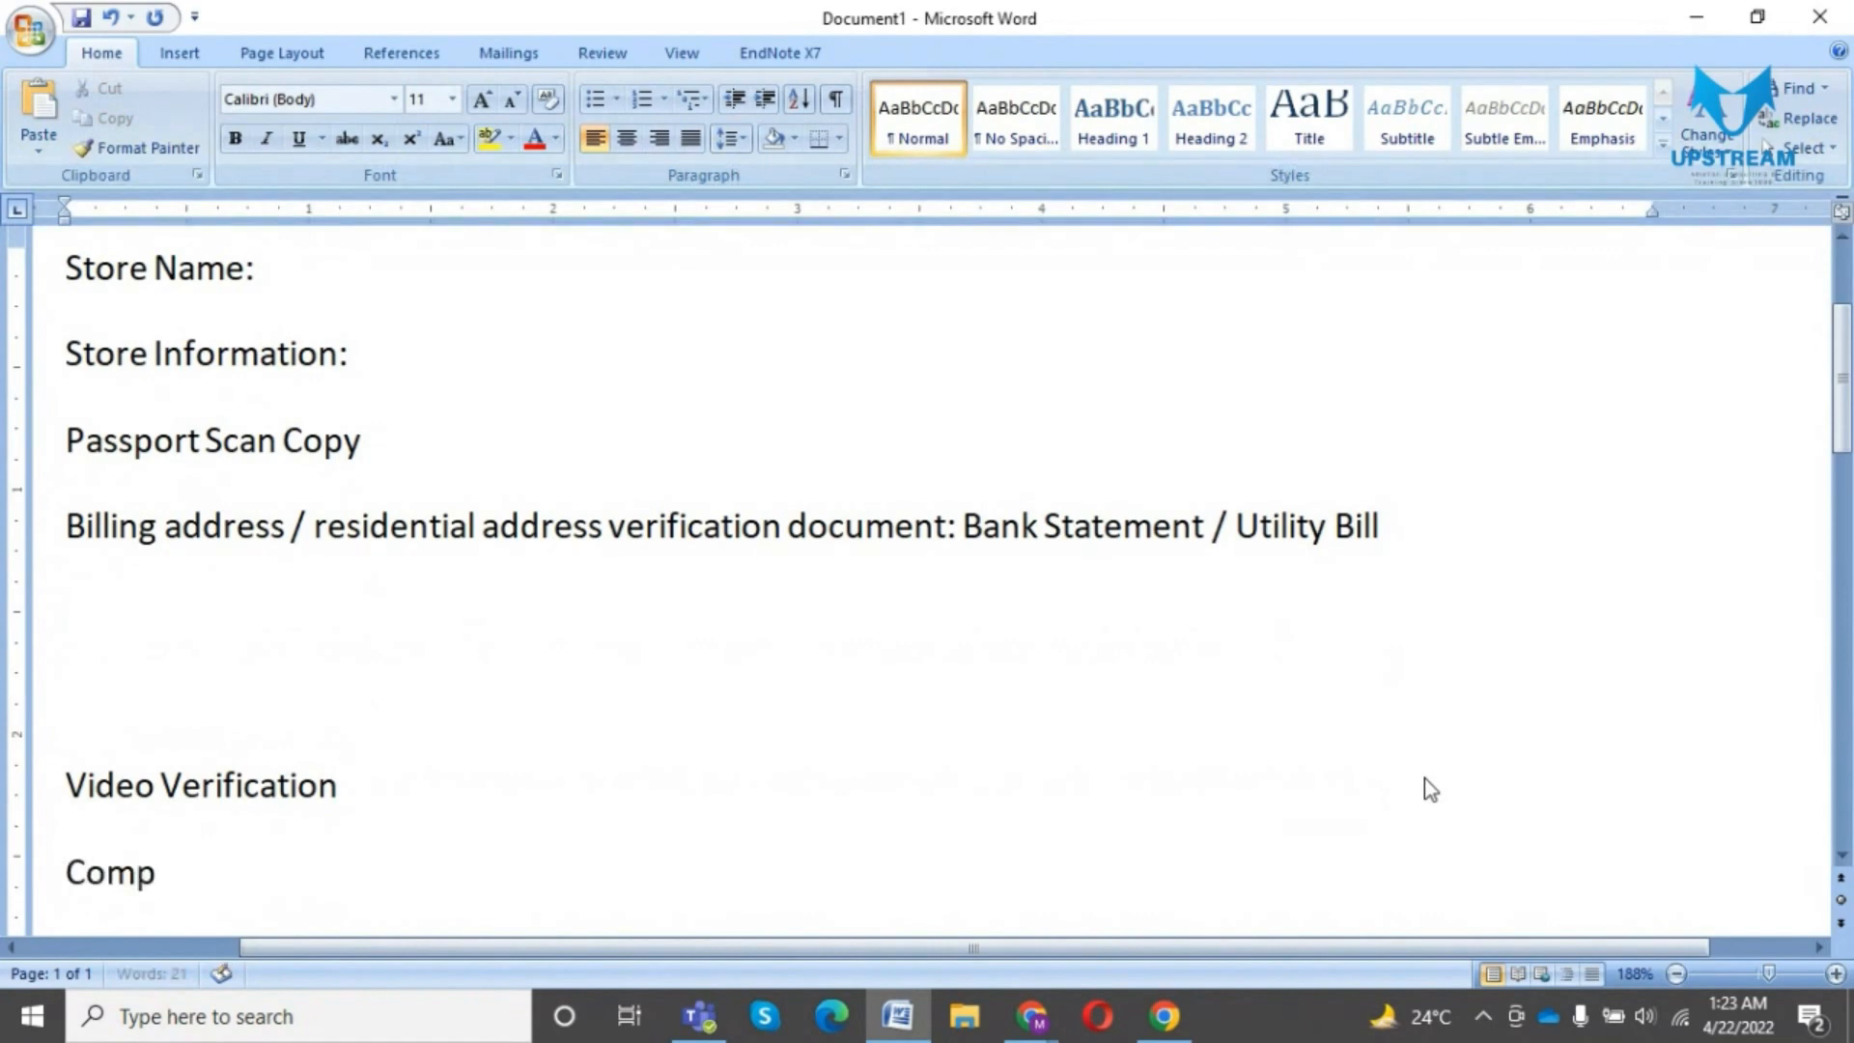
type("any Documents")
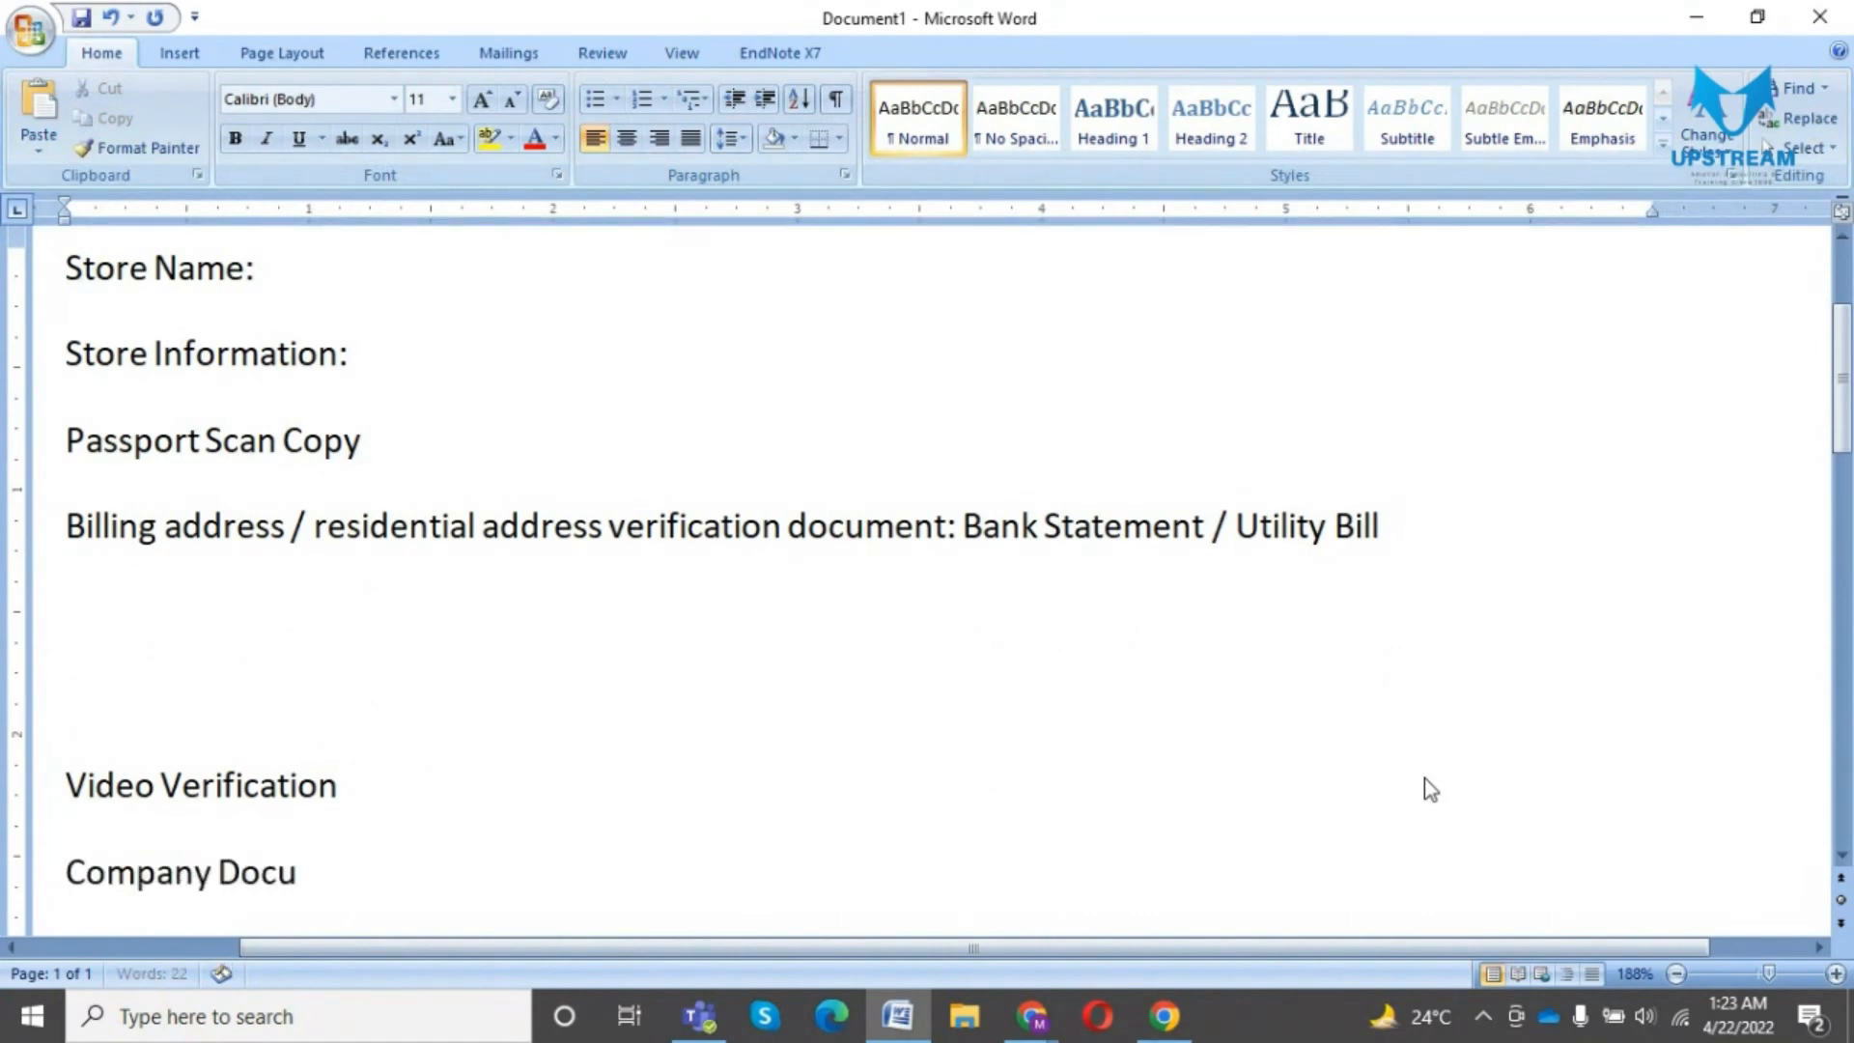
key("Return")
type("Bank")
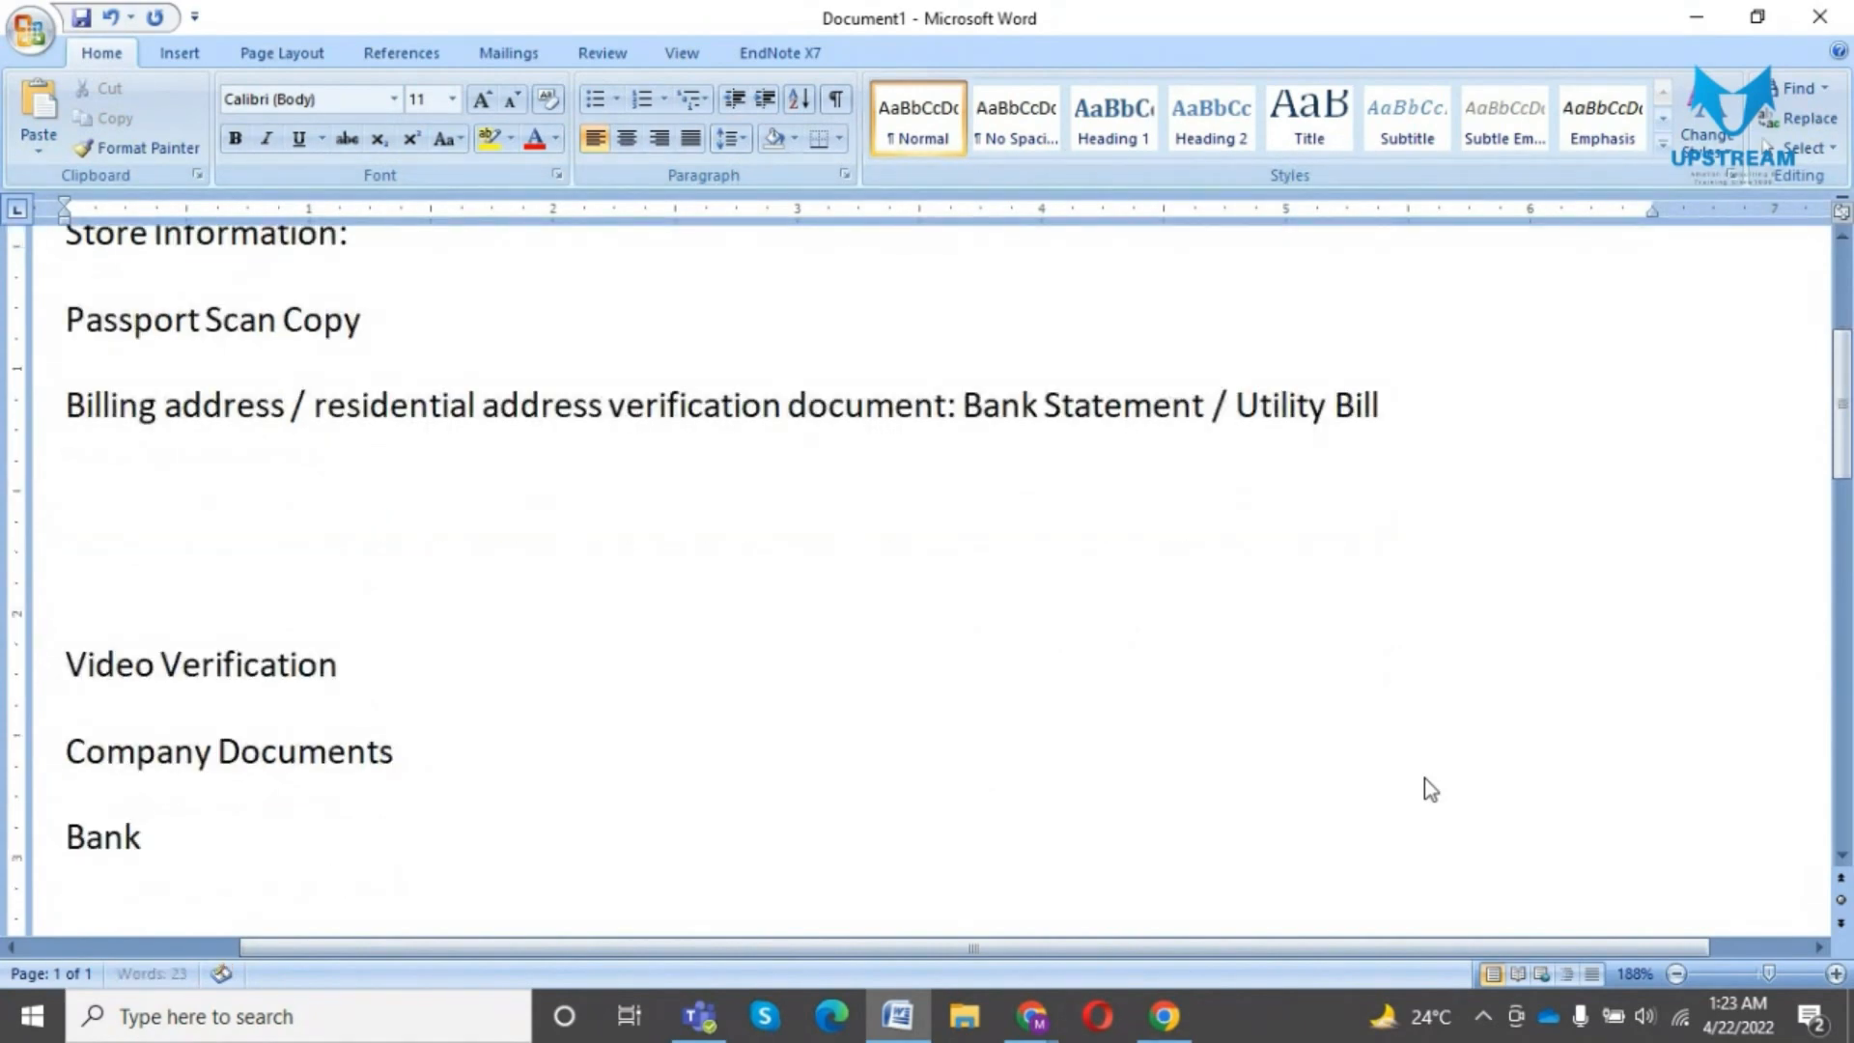
type(" Statement")
key("Return")
type("Pa")
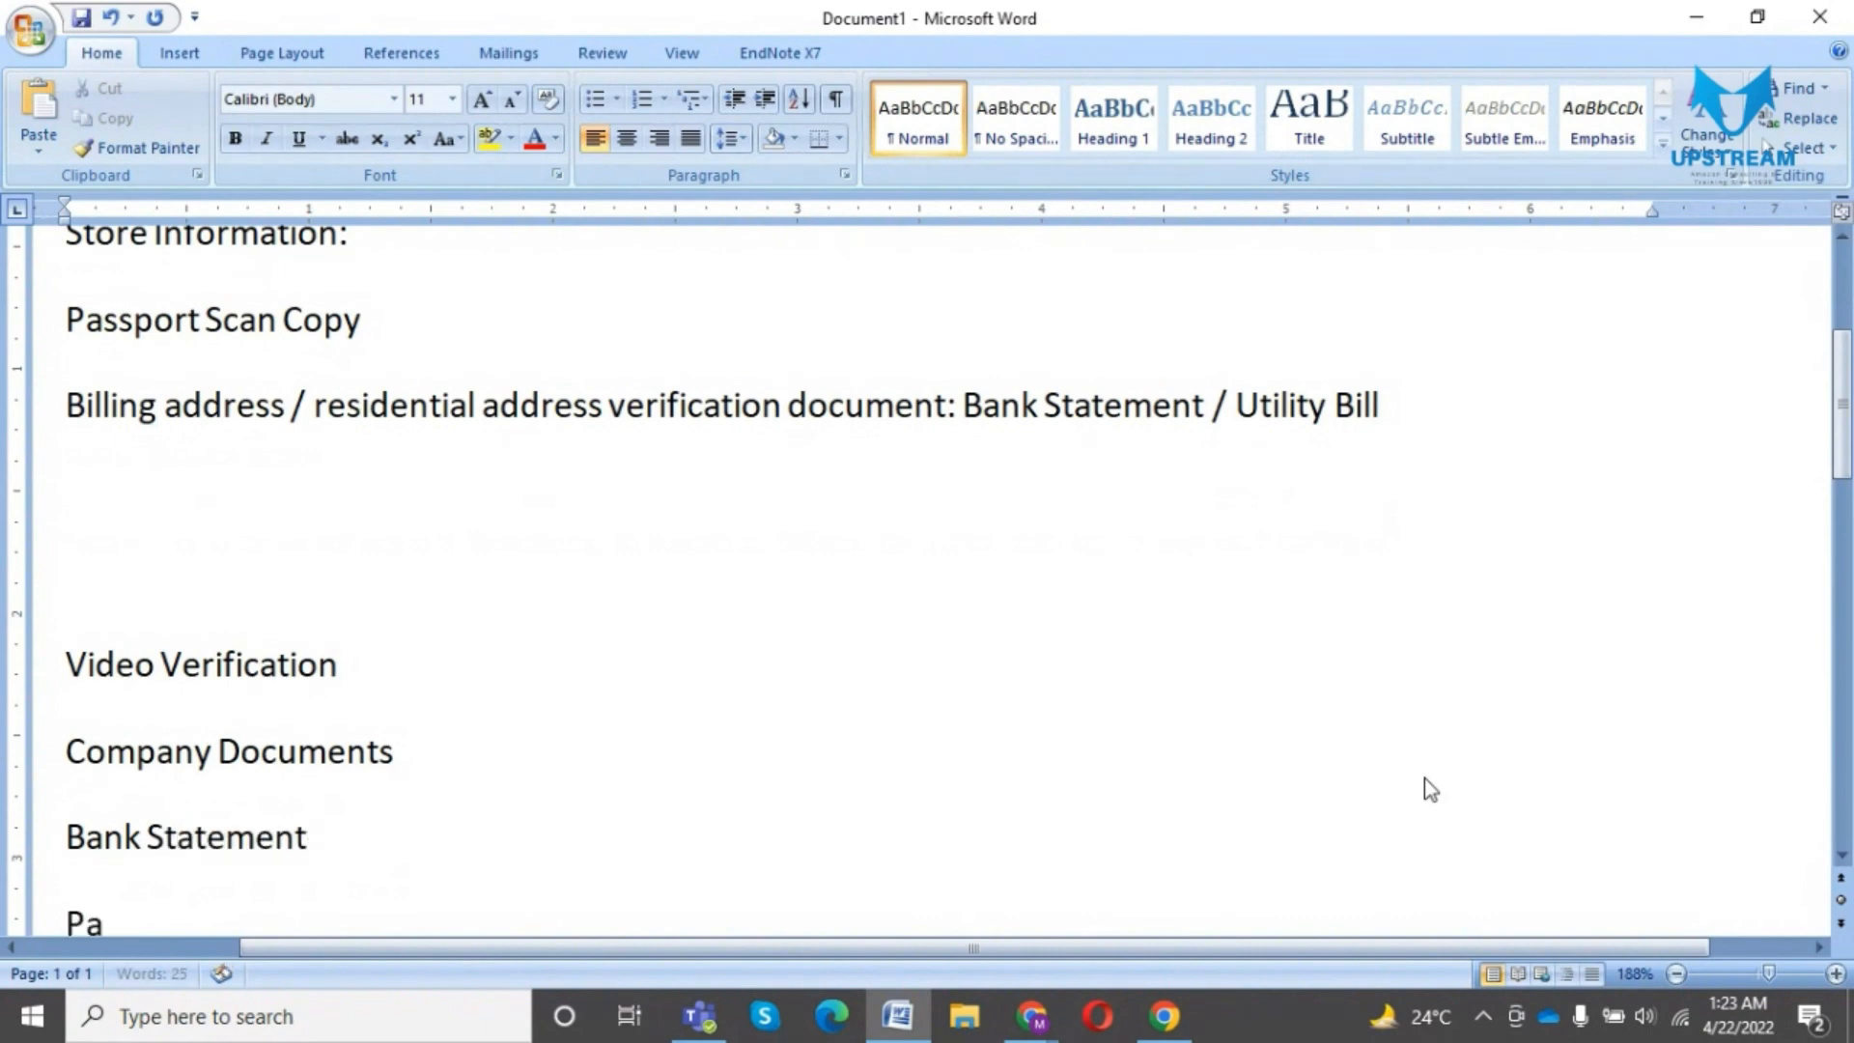
type("ssport Original")
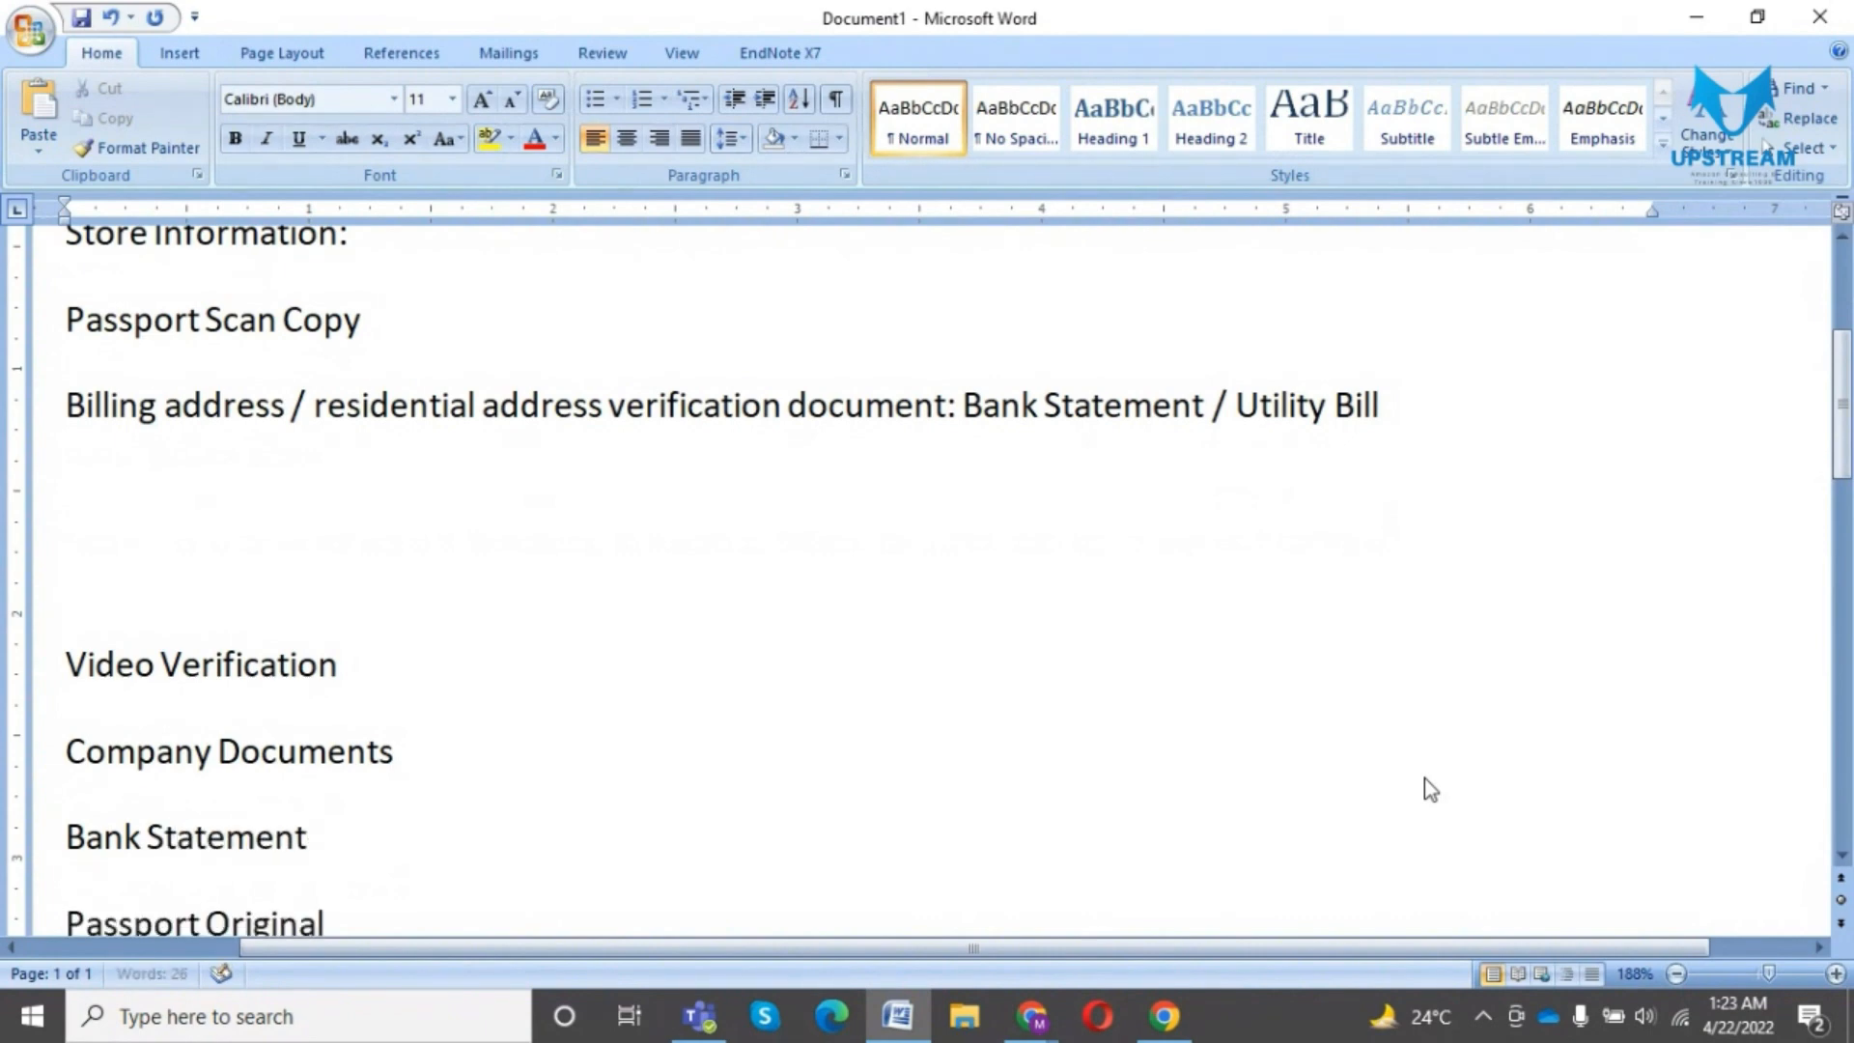
key("Return")
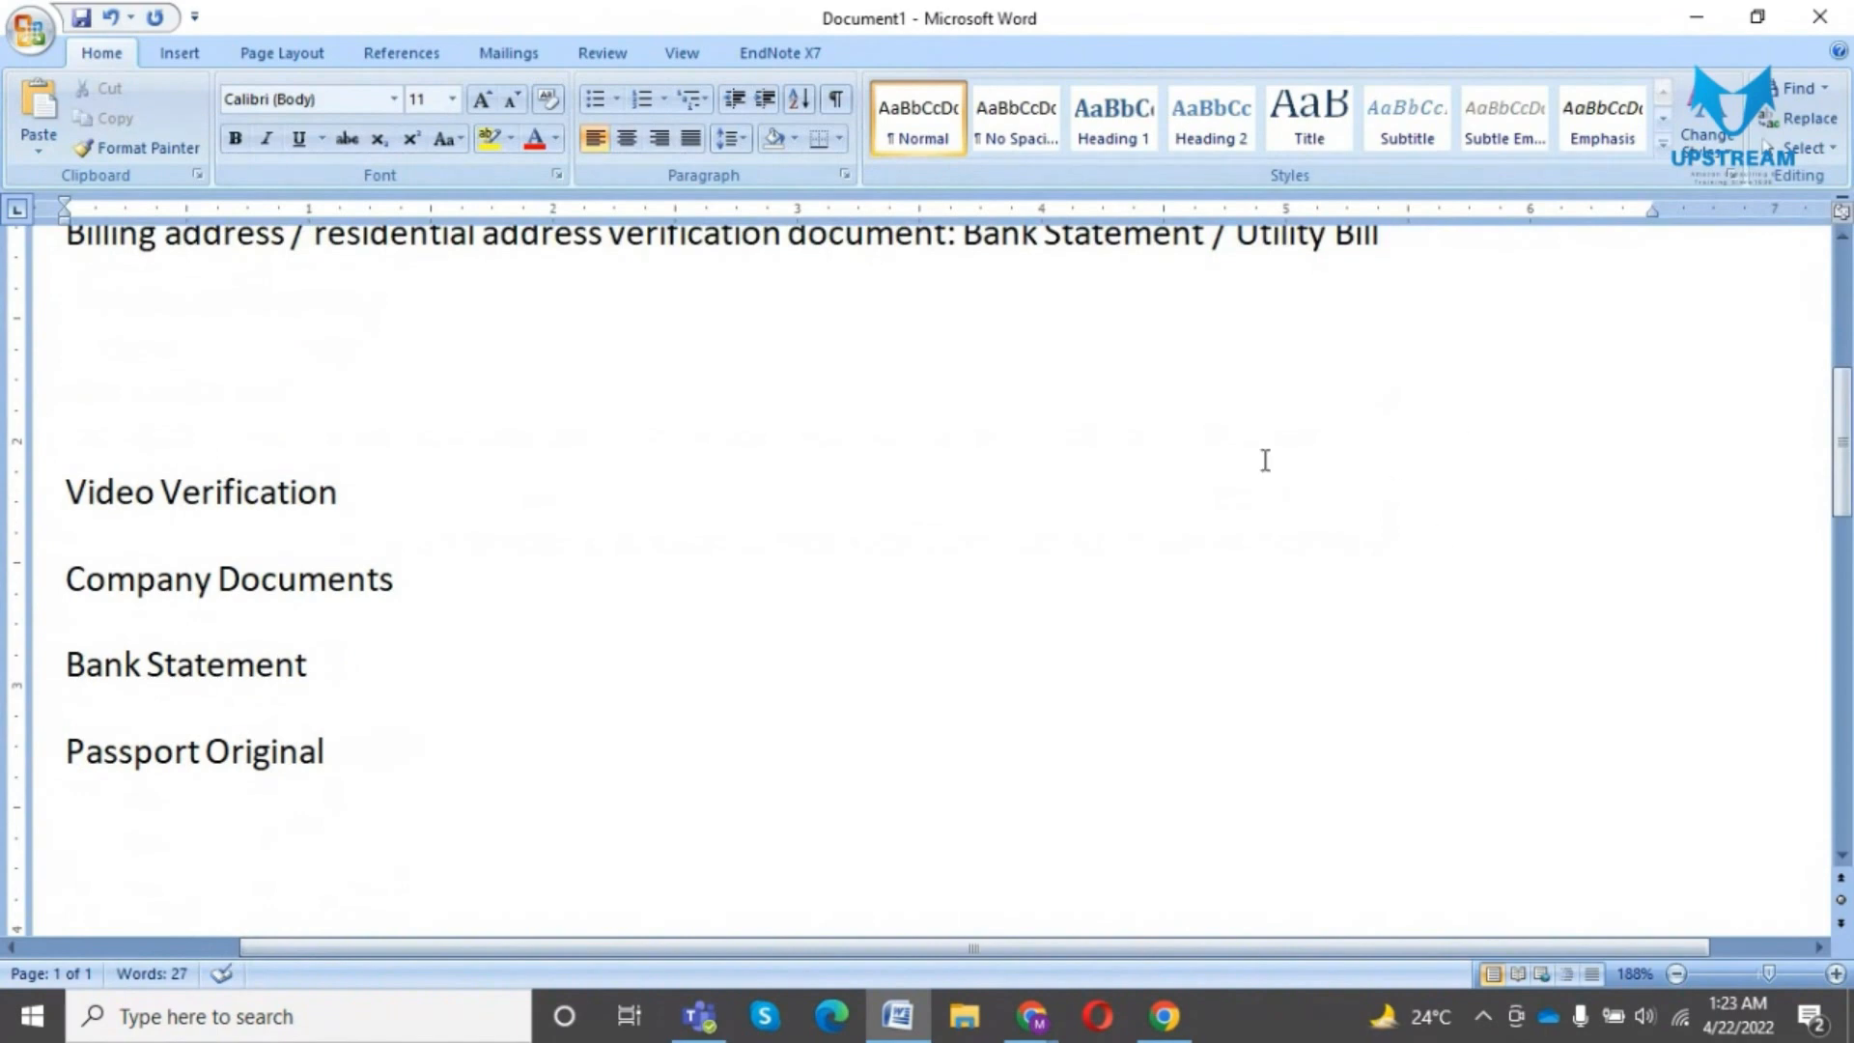
Step: Bold the 'Video Verification' heading with Ctrl+B and highlight Company Documents
left_click_drag(391, 487, 50, 486)
key("ctrl+b")
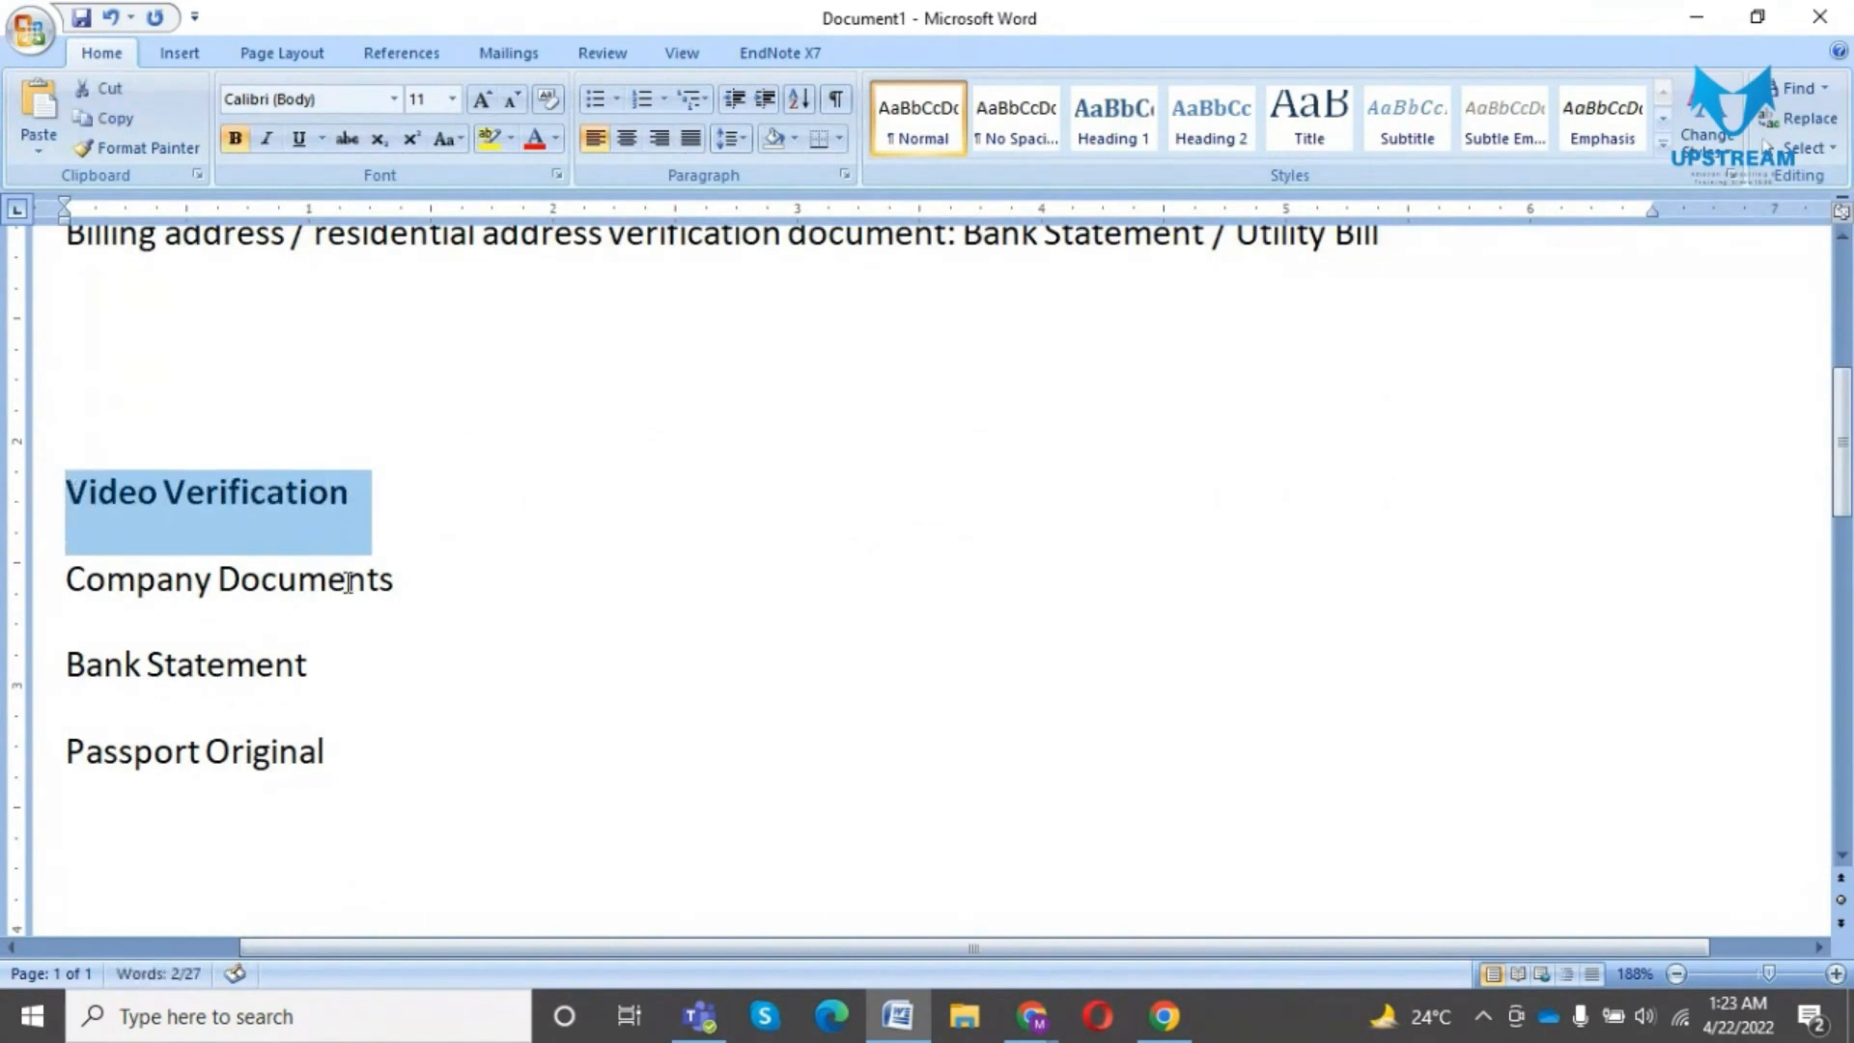
left_click(348, 582)
left_click_drag(409, 580, 151, 582)
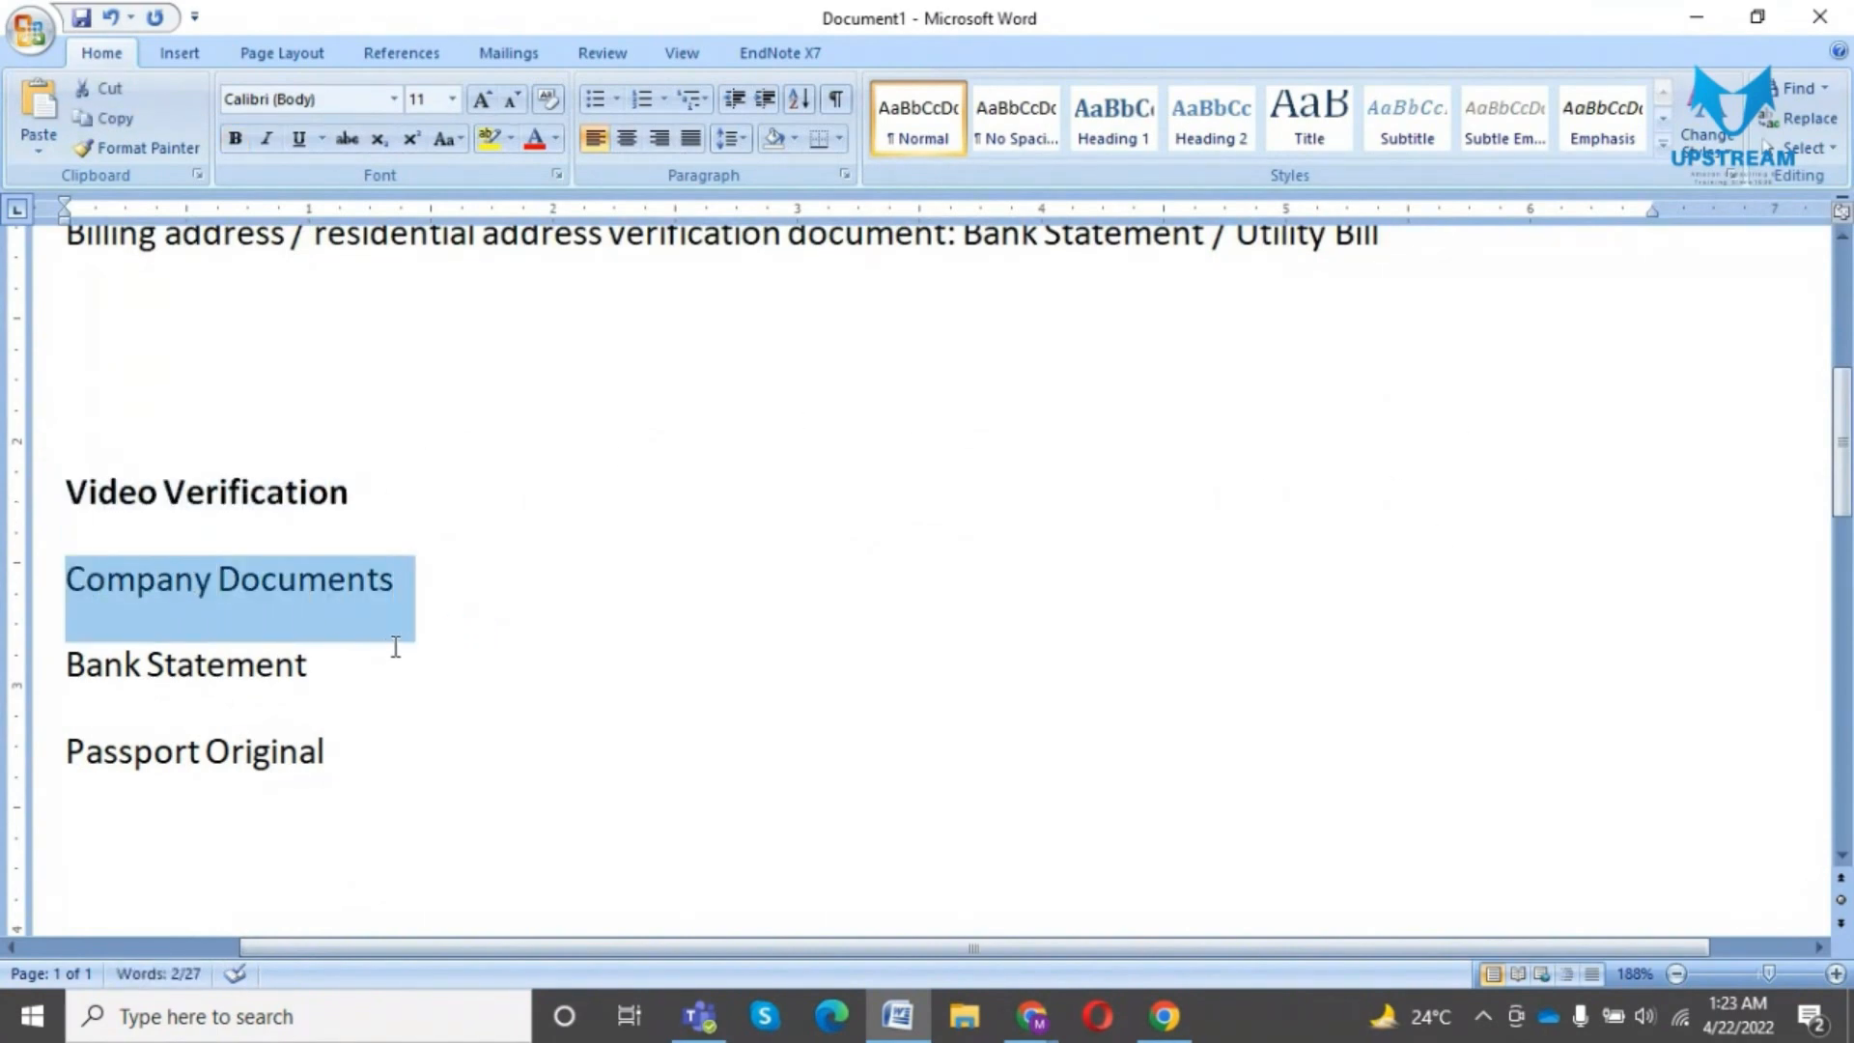
Step: Highlight the Bank Statement, Passport Original and Company Documents lines in turn
triple_click(331, 671)
left_click(367, 750)
triple_click(367, 749)
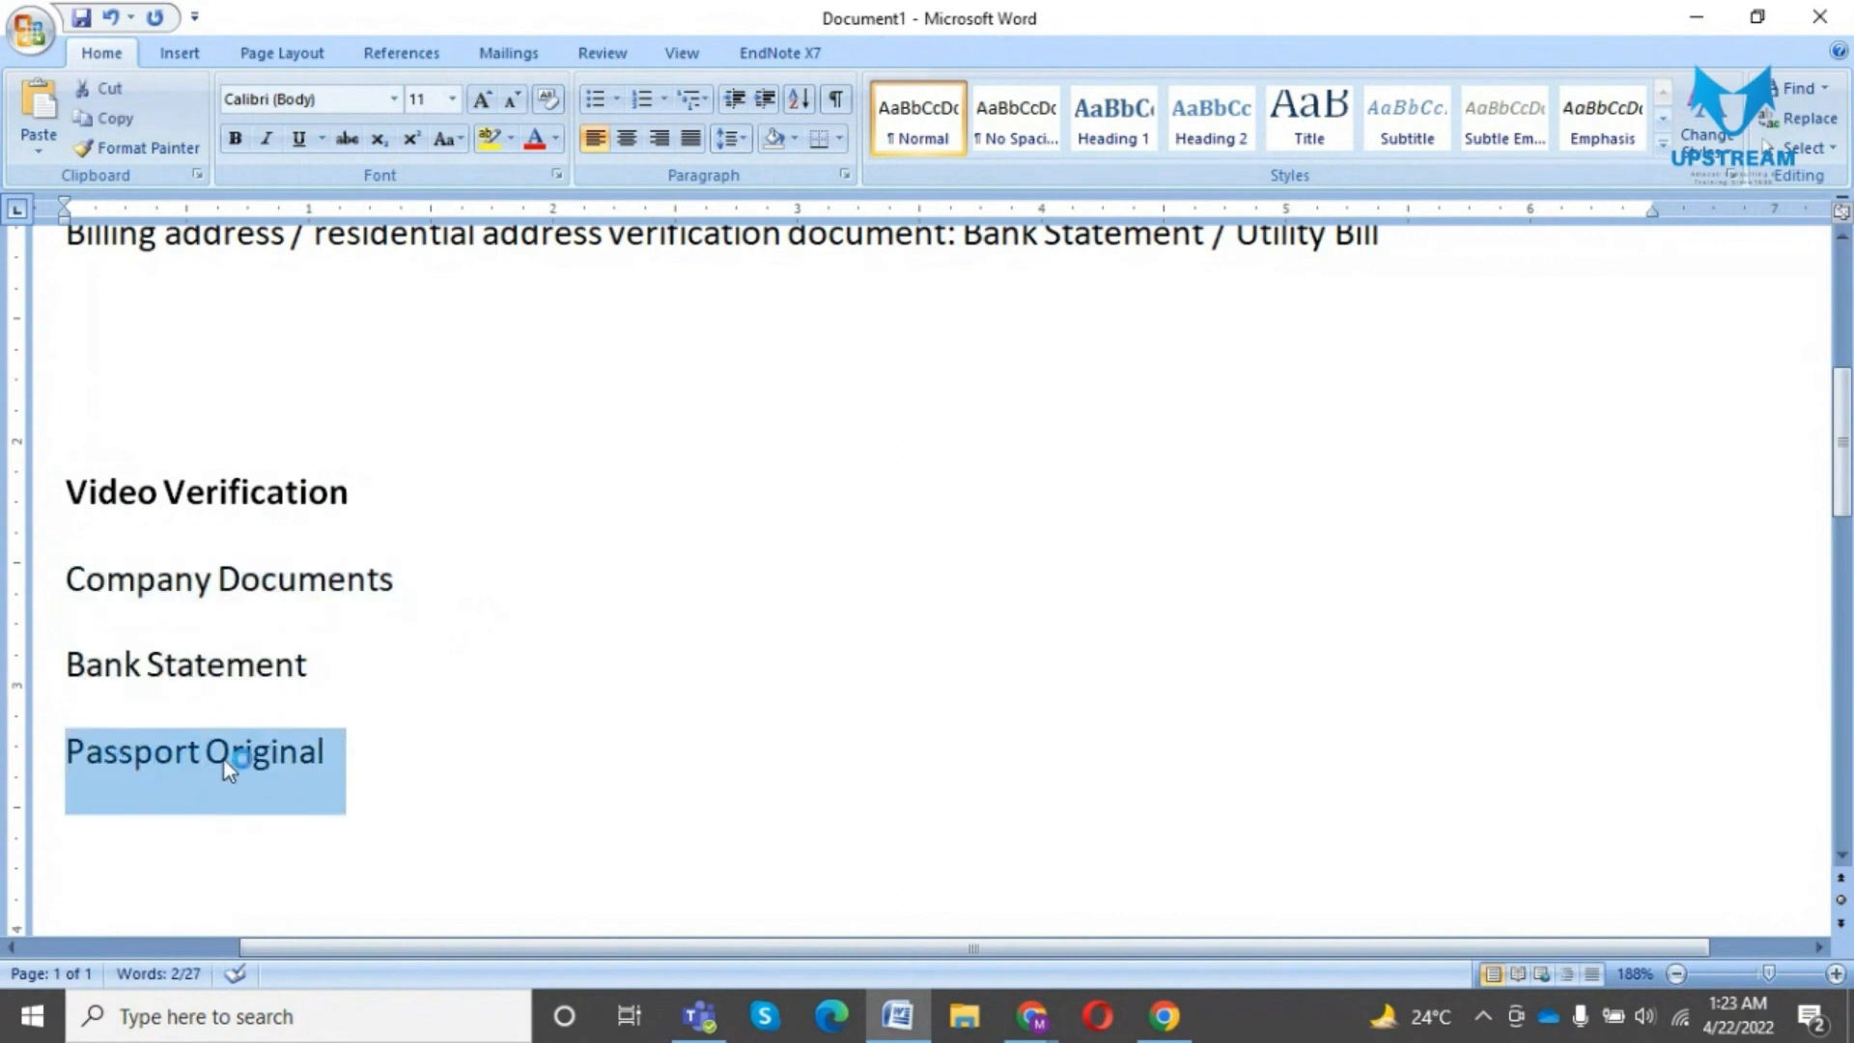
left_click(411, 507)
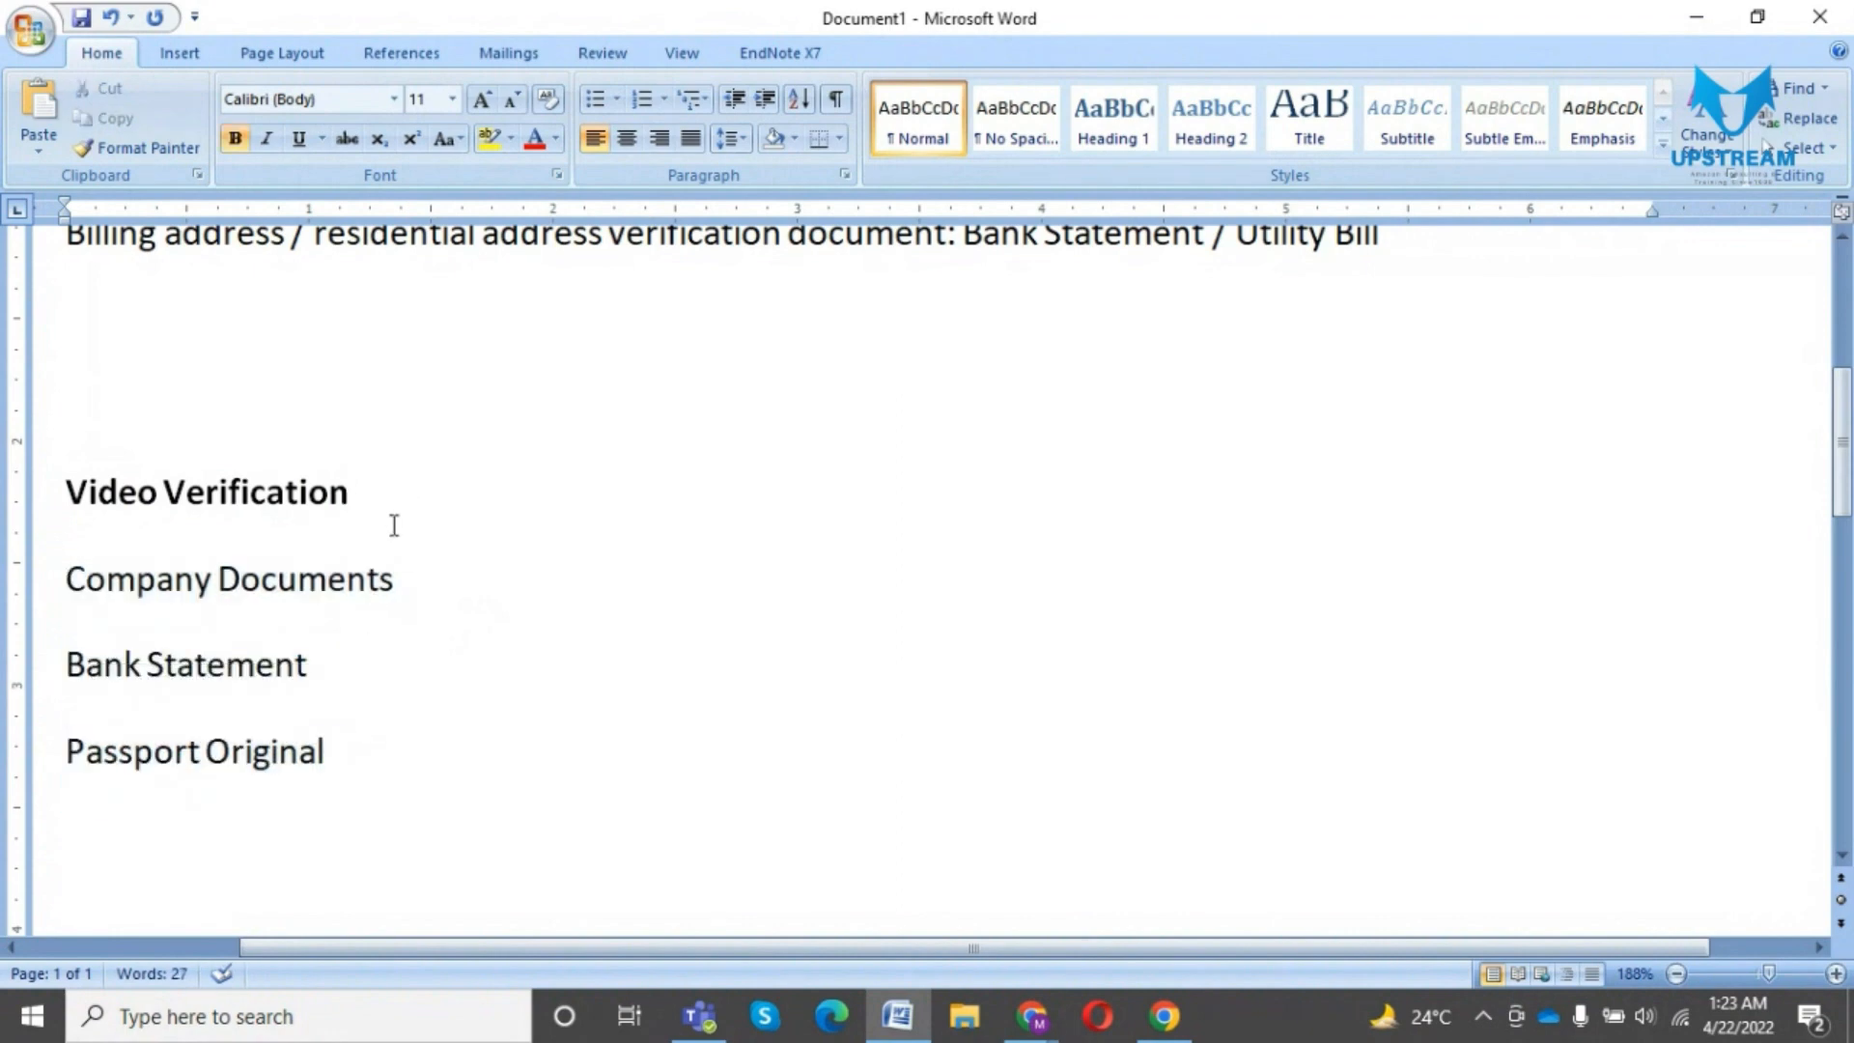
triple_click(90, 598)
left_click_drag(309, 666, 49, 674)
triple_click(357, 756)
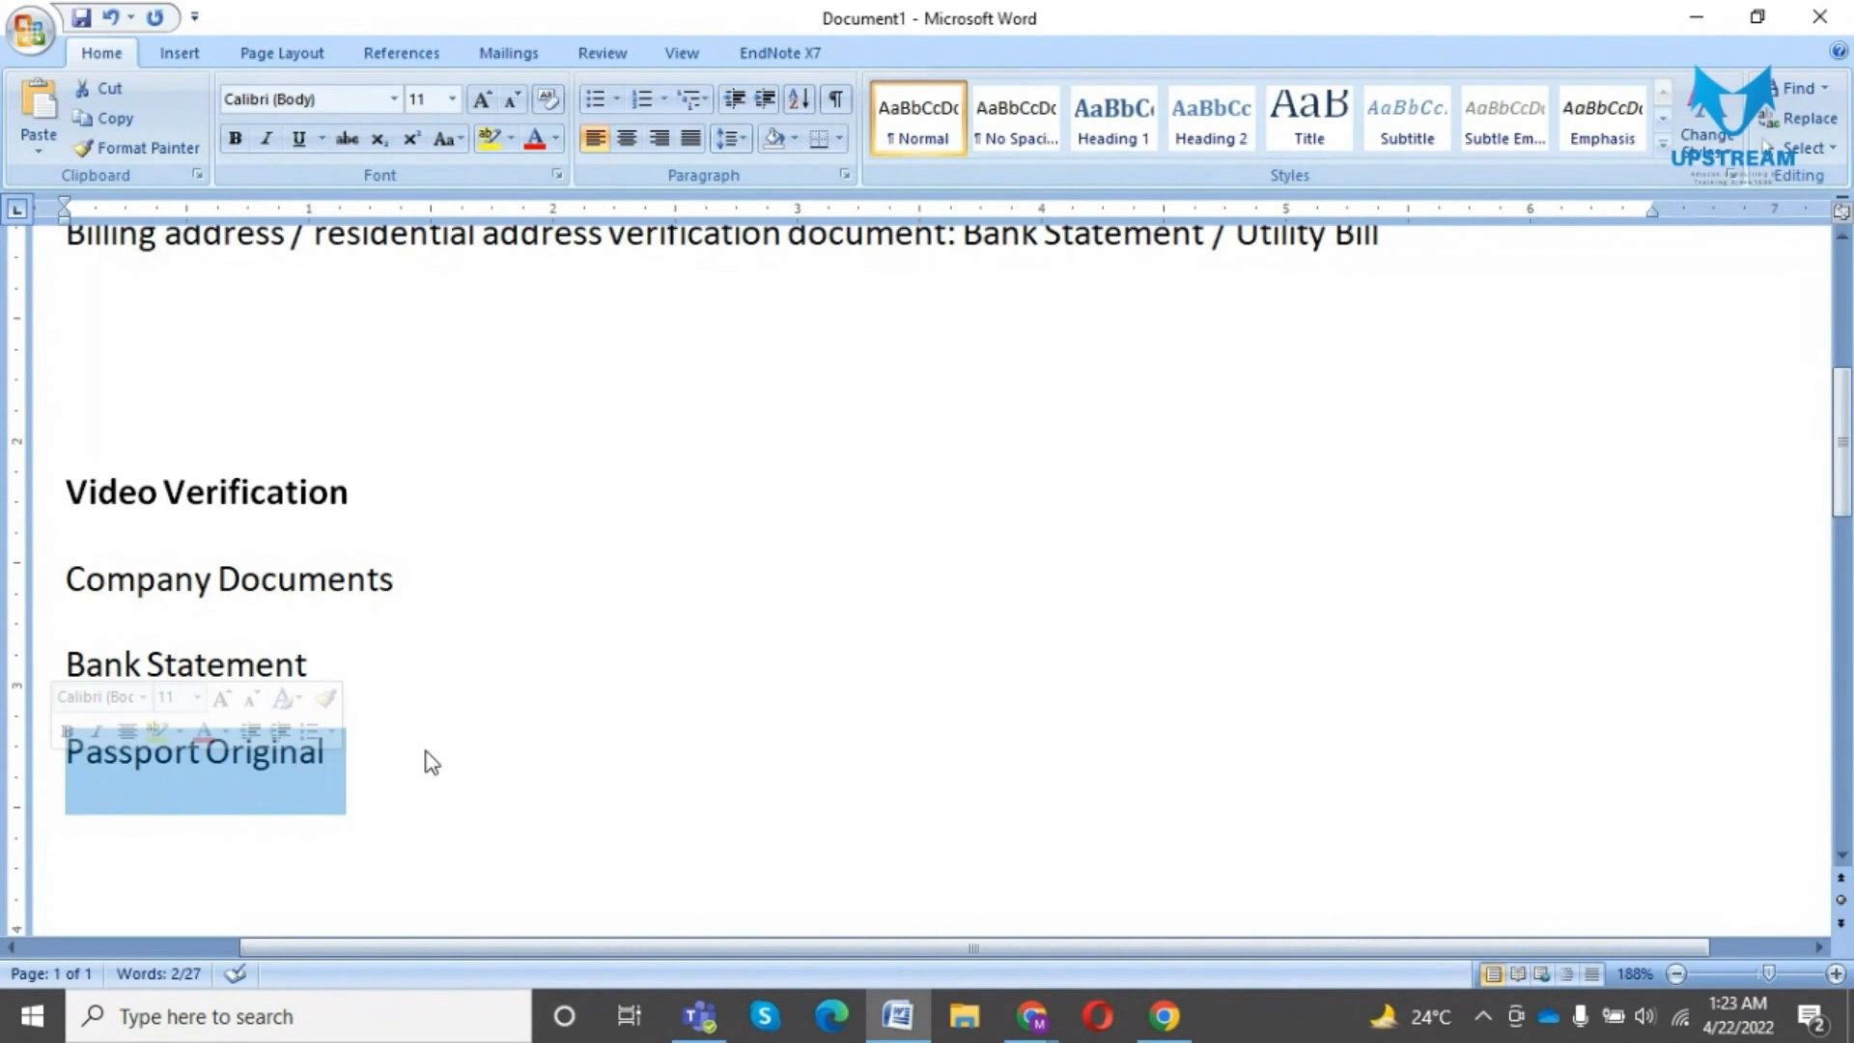
Step: Minimise Word, sign in with the account password, and open Settings > Account Info
left_click(1706, 14)
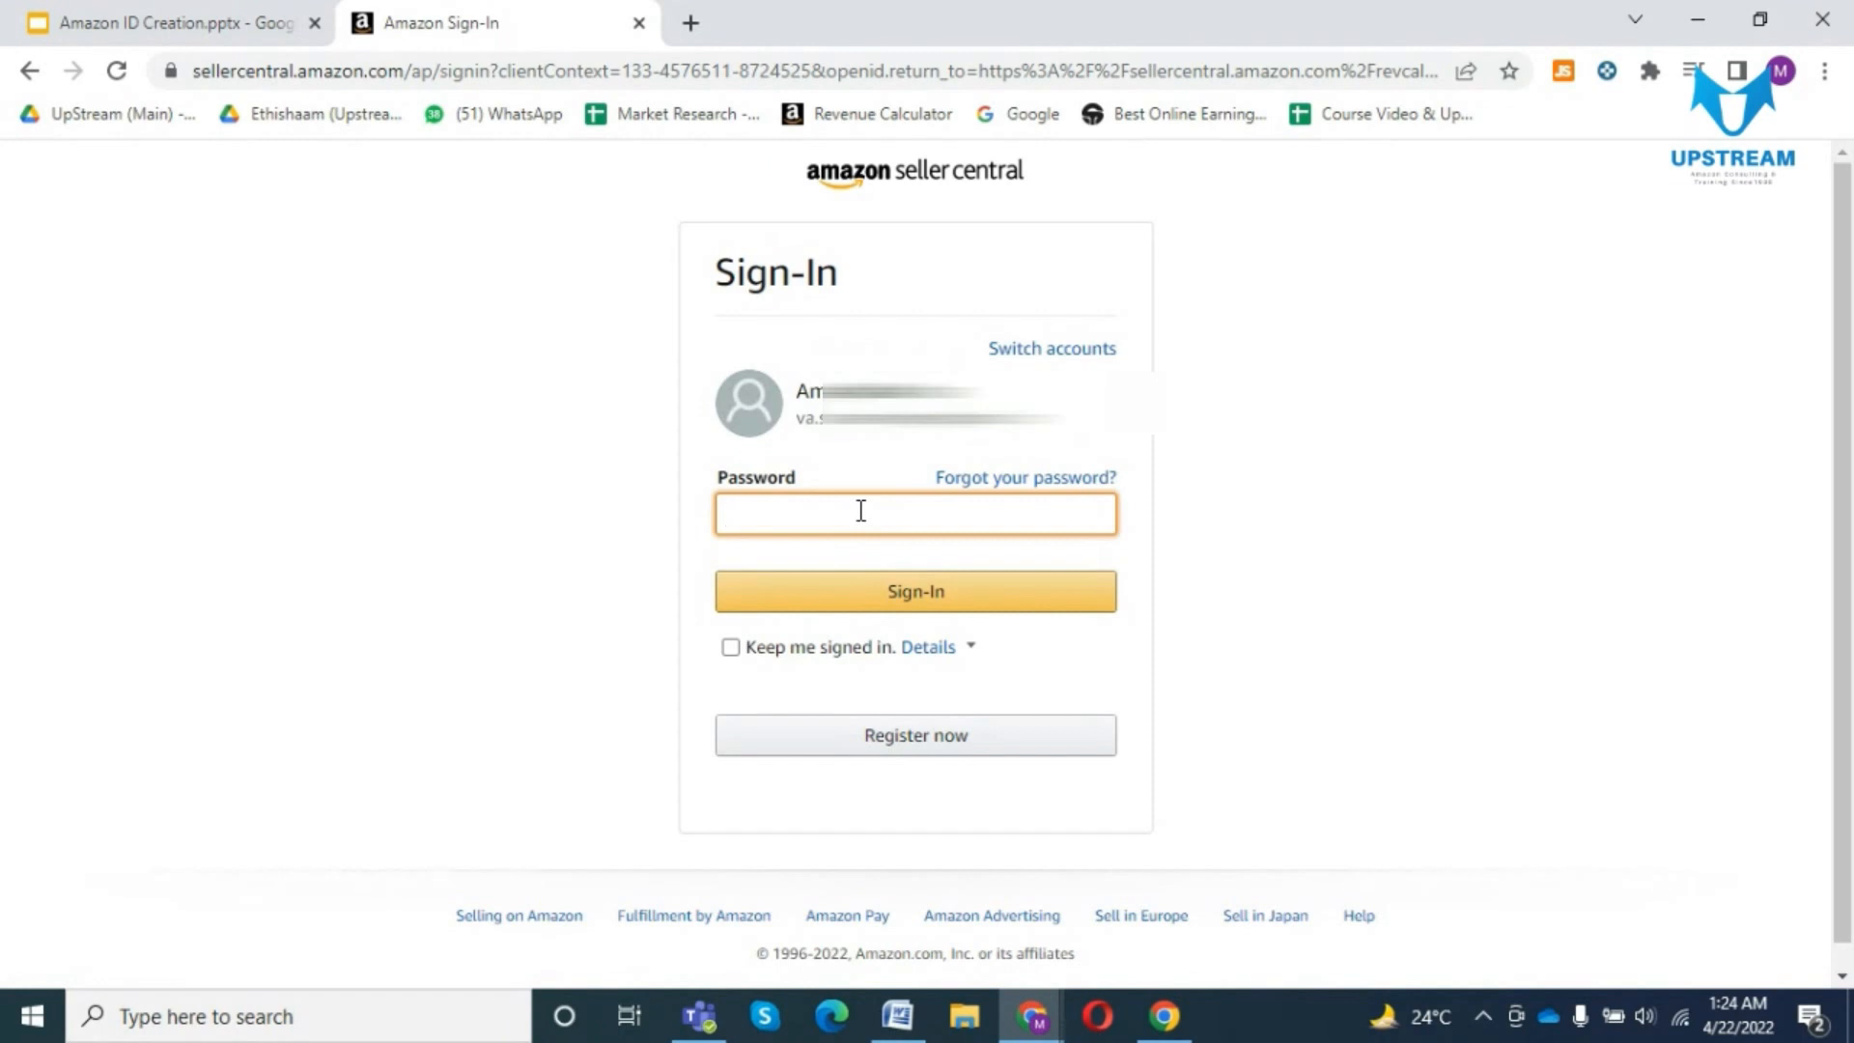
type("•••••••••")
key("Return")
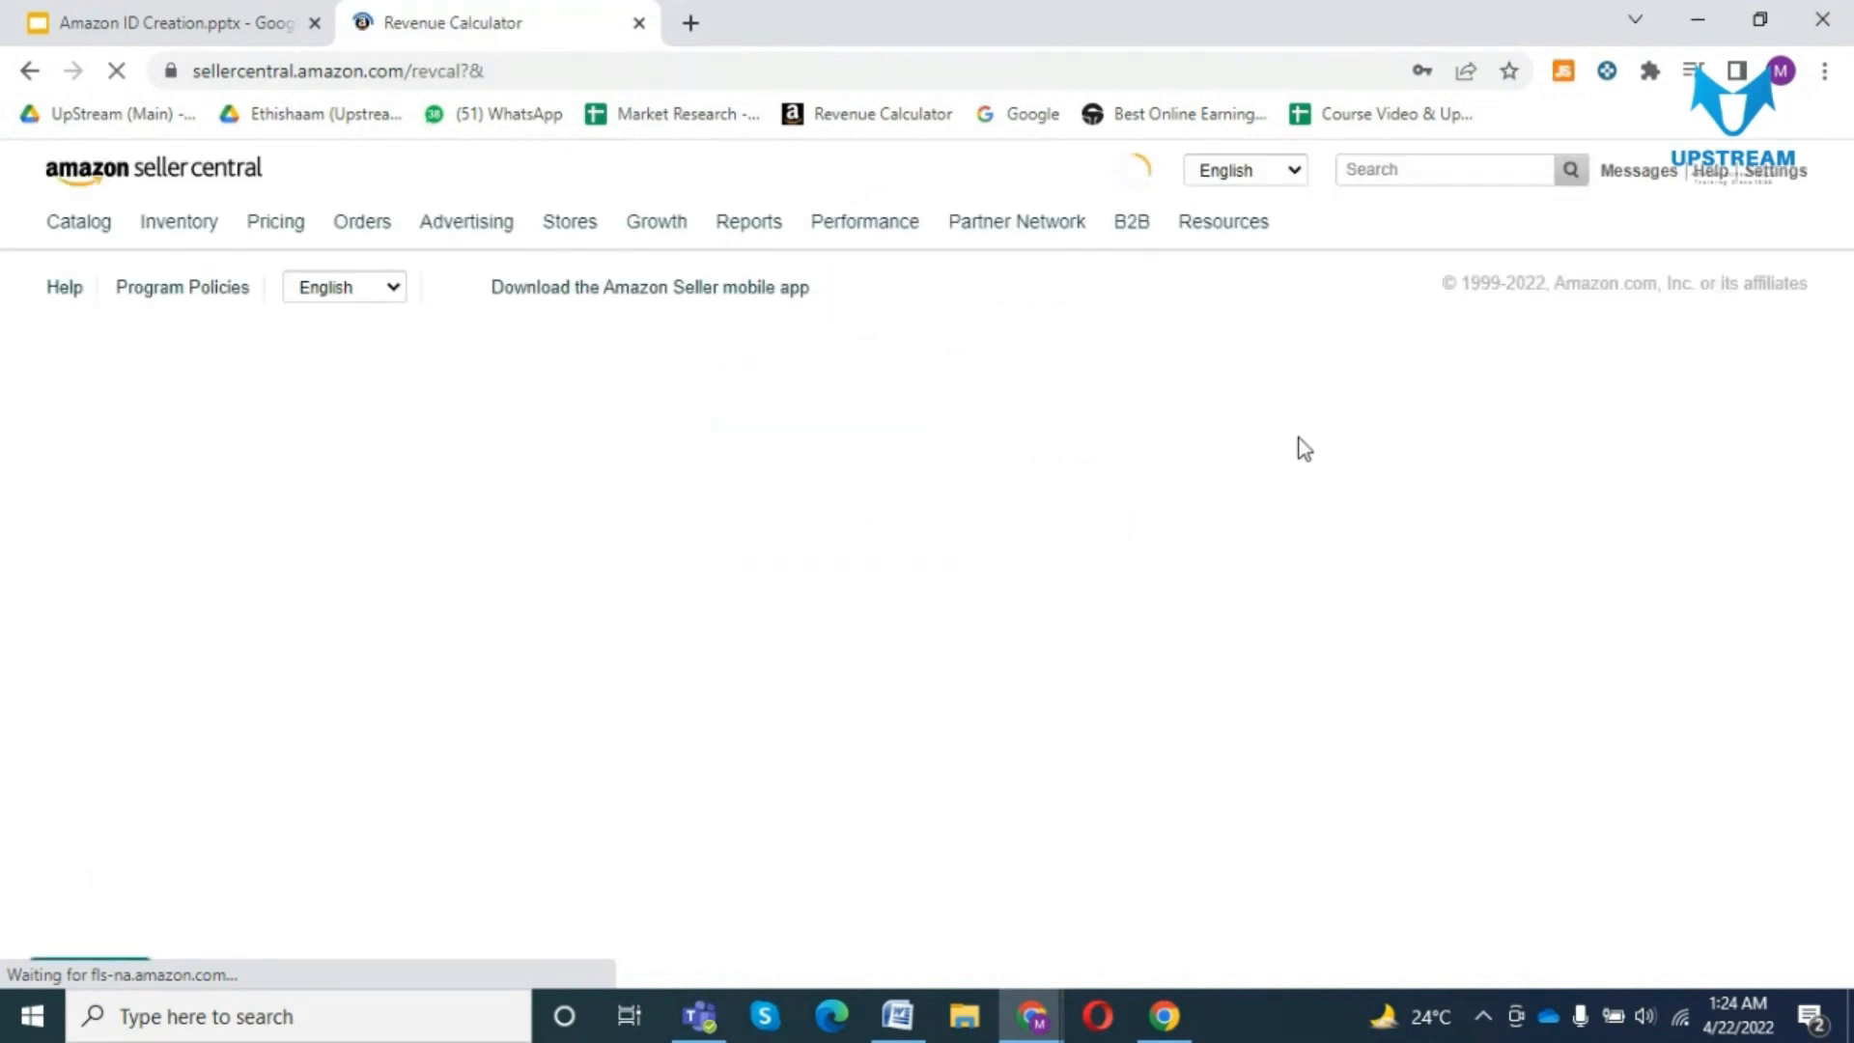
mouse_move(1784, 180)
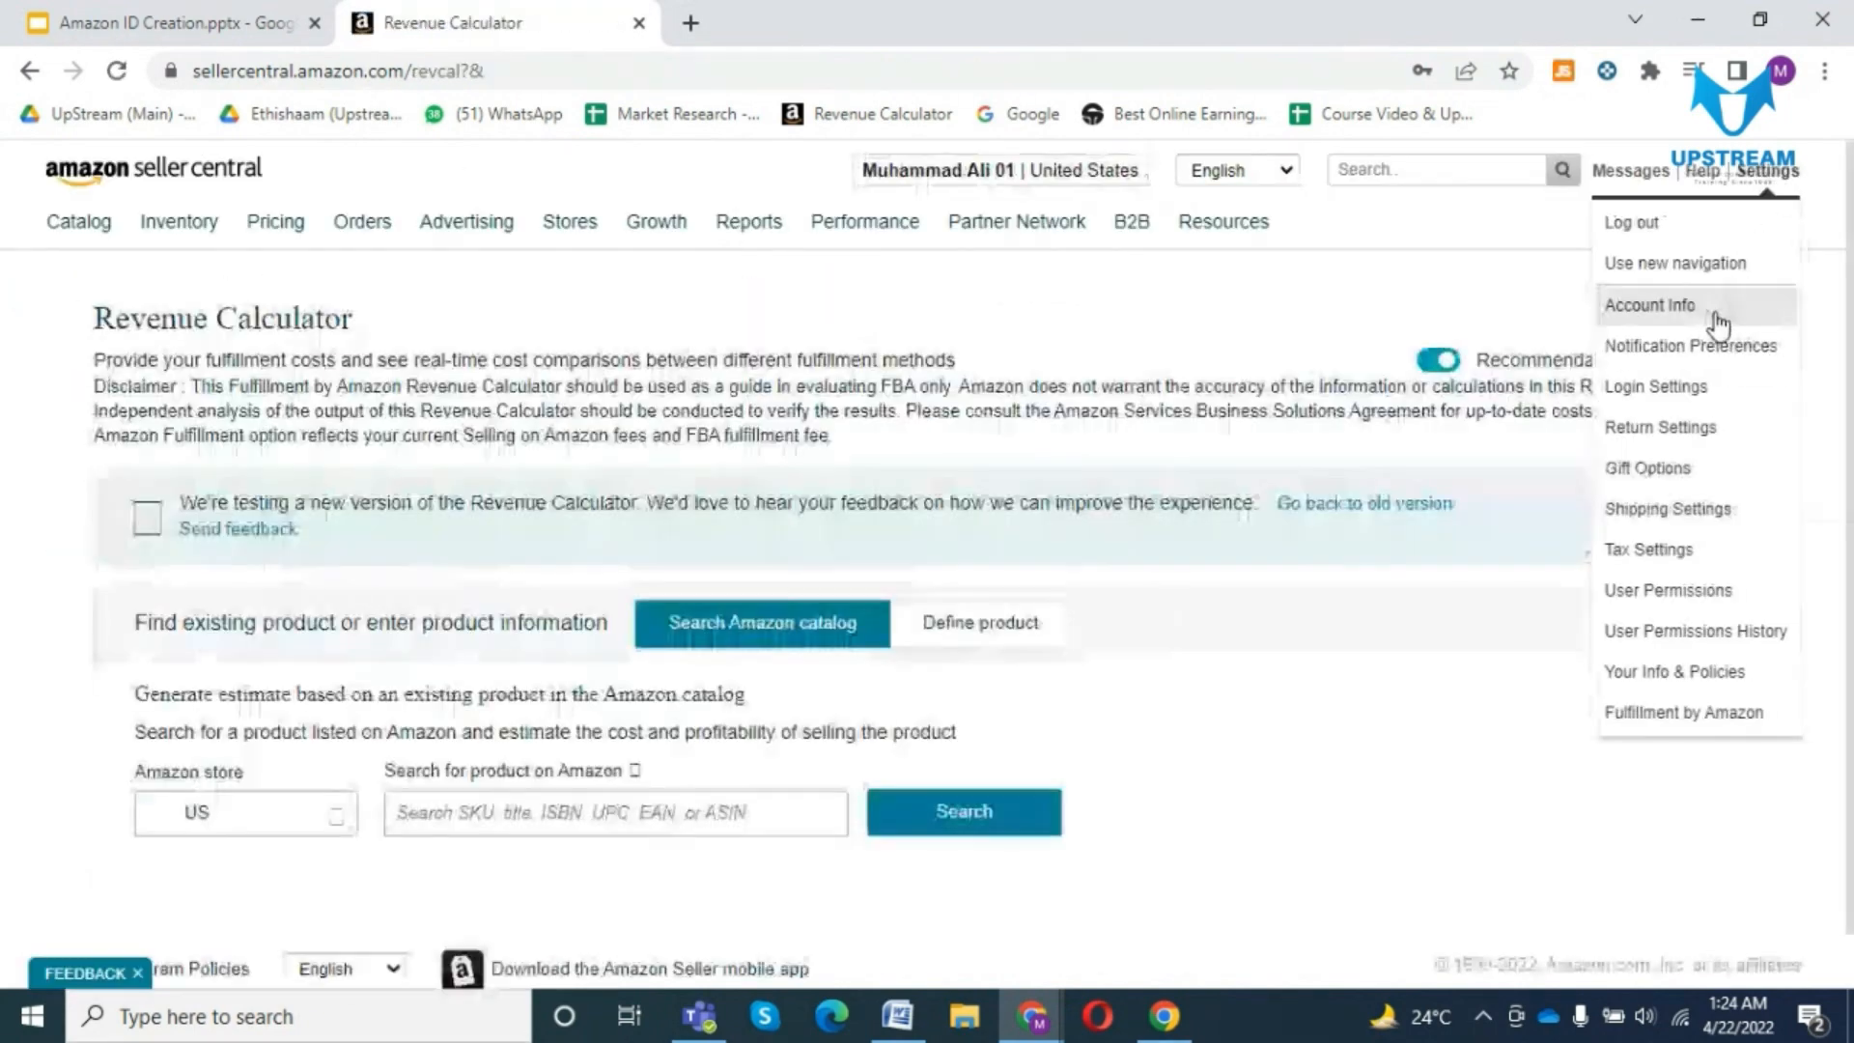
left_click(1705, 314)
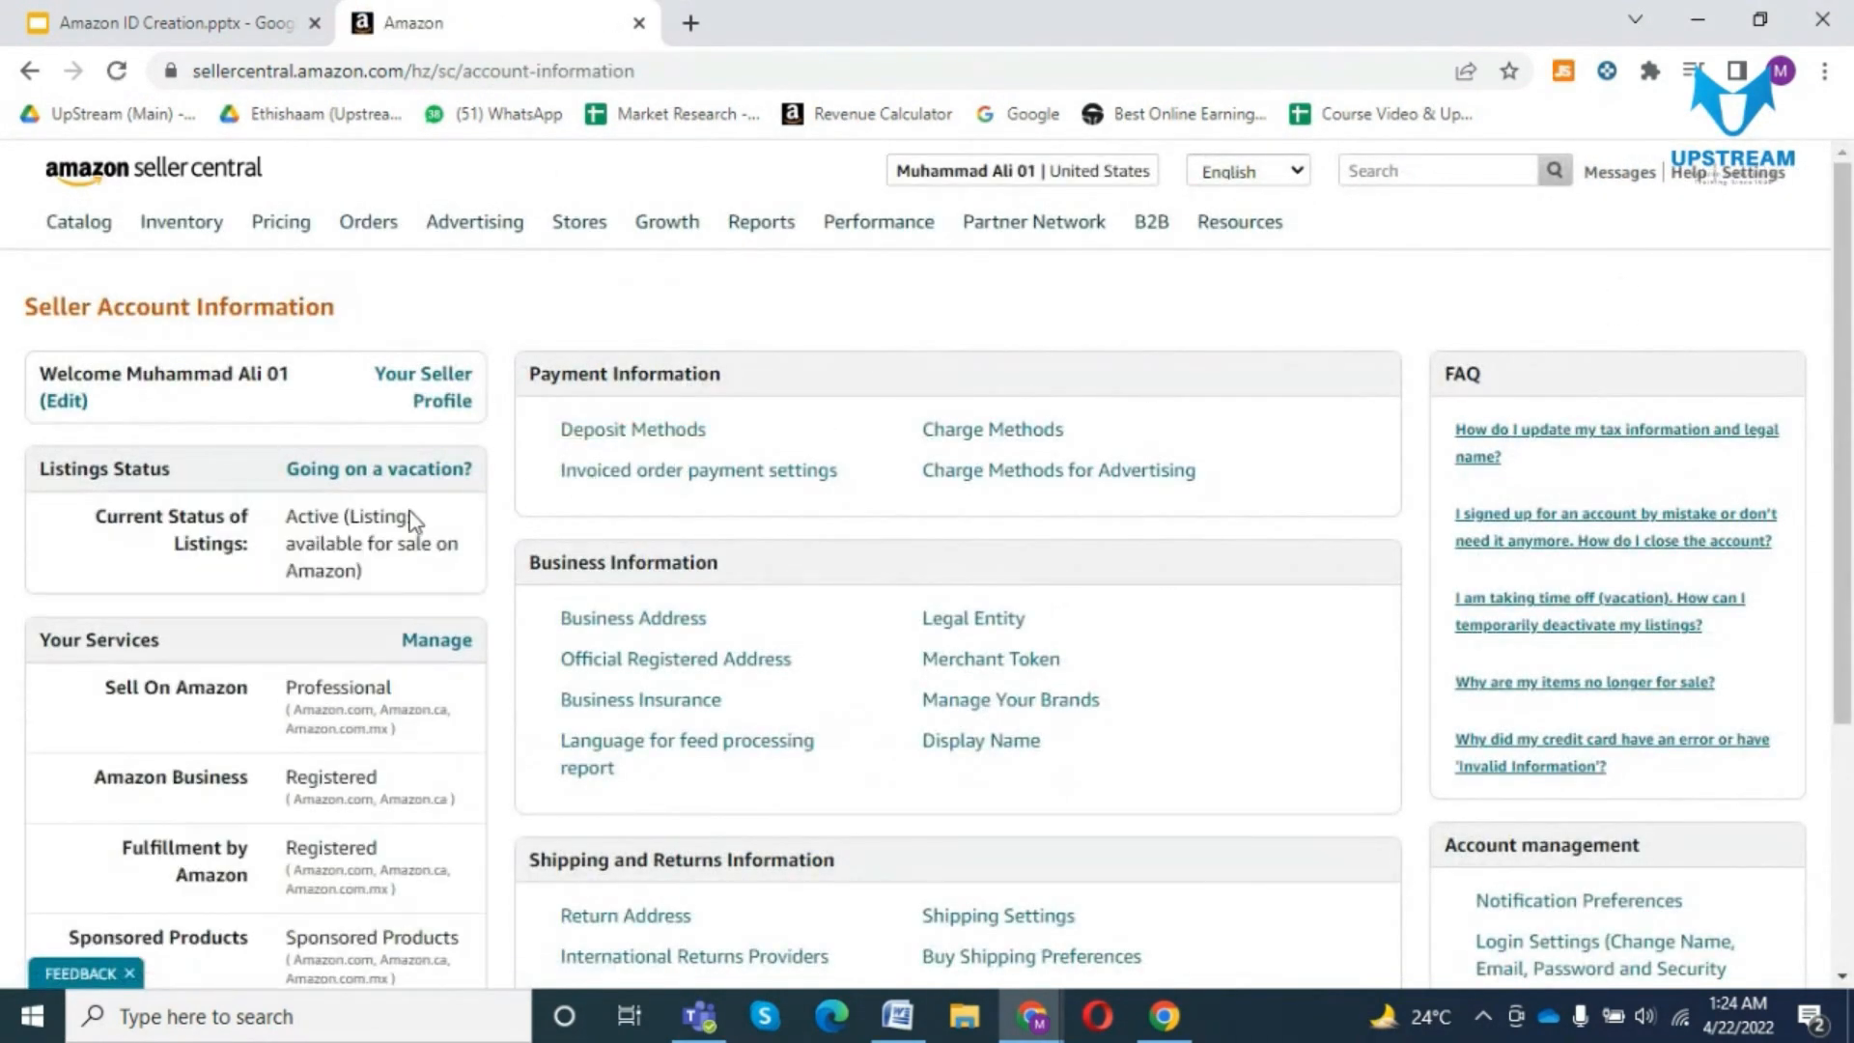
Step: Highlight the 'Active' listings status and the 'Sell On Amazon – Professional' plan entry
left_click_drag(286, 517, 337, 517)
left_click(338, 514)
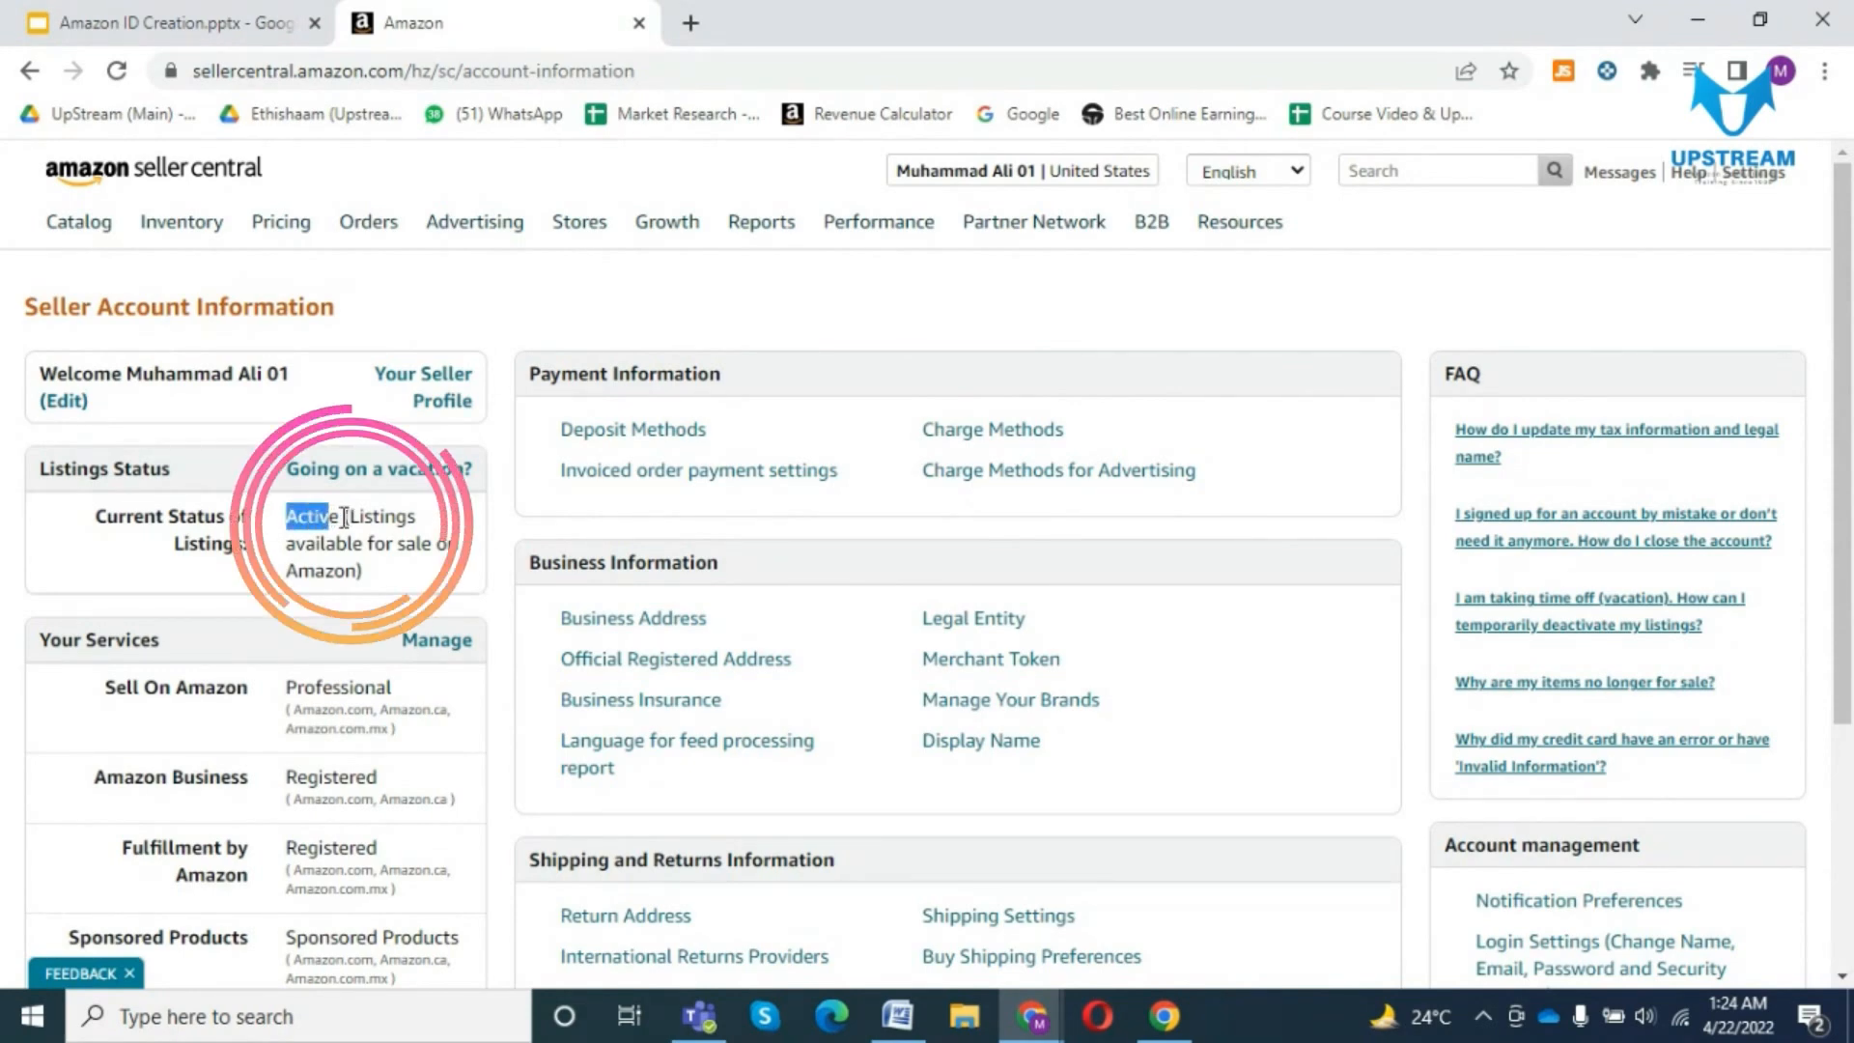
double_click(338, 514)
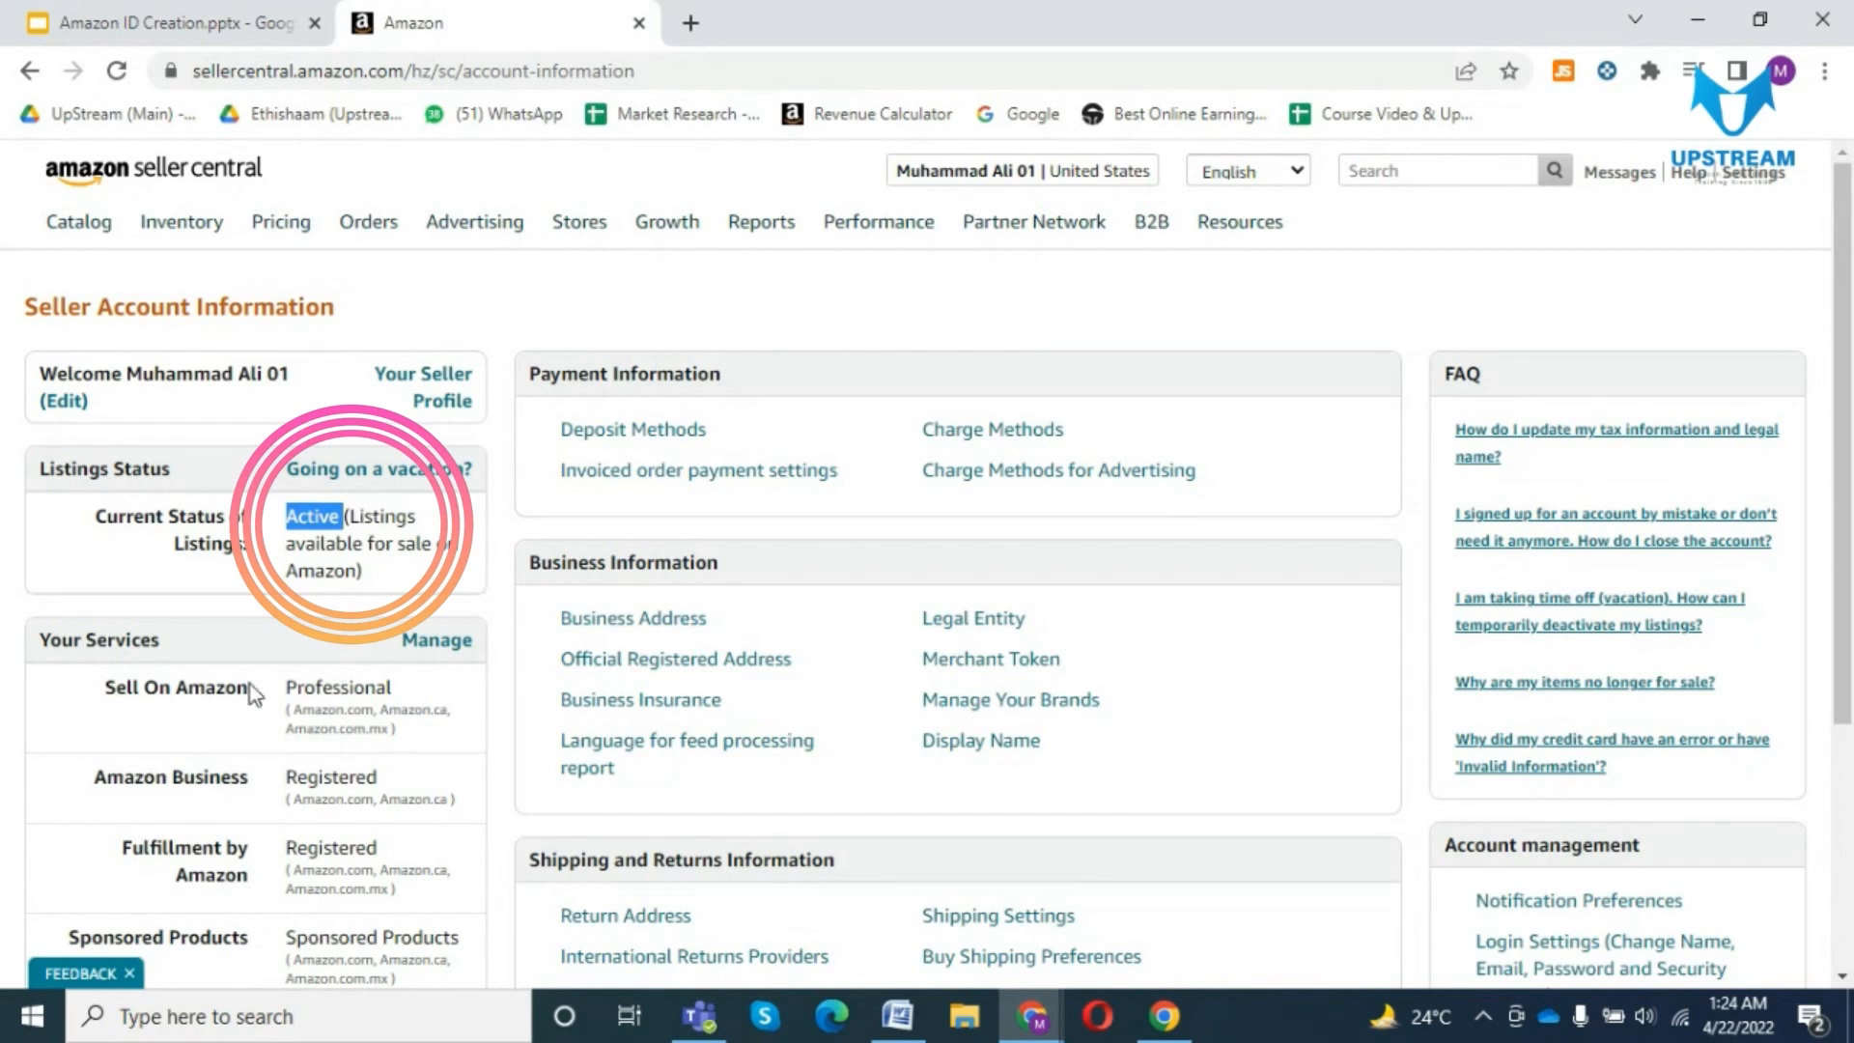
left_click_drag(103, 687, 414, 737)
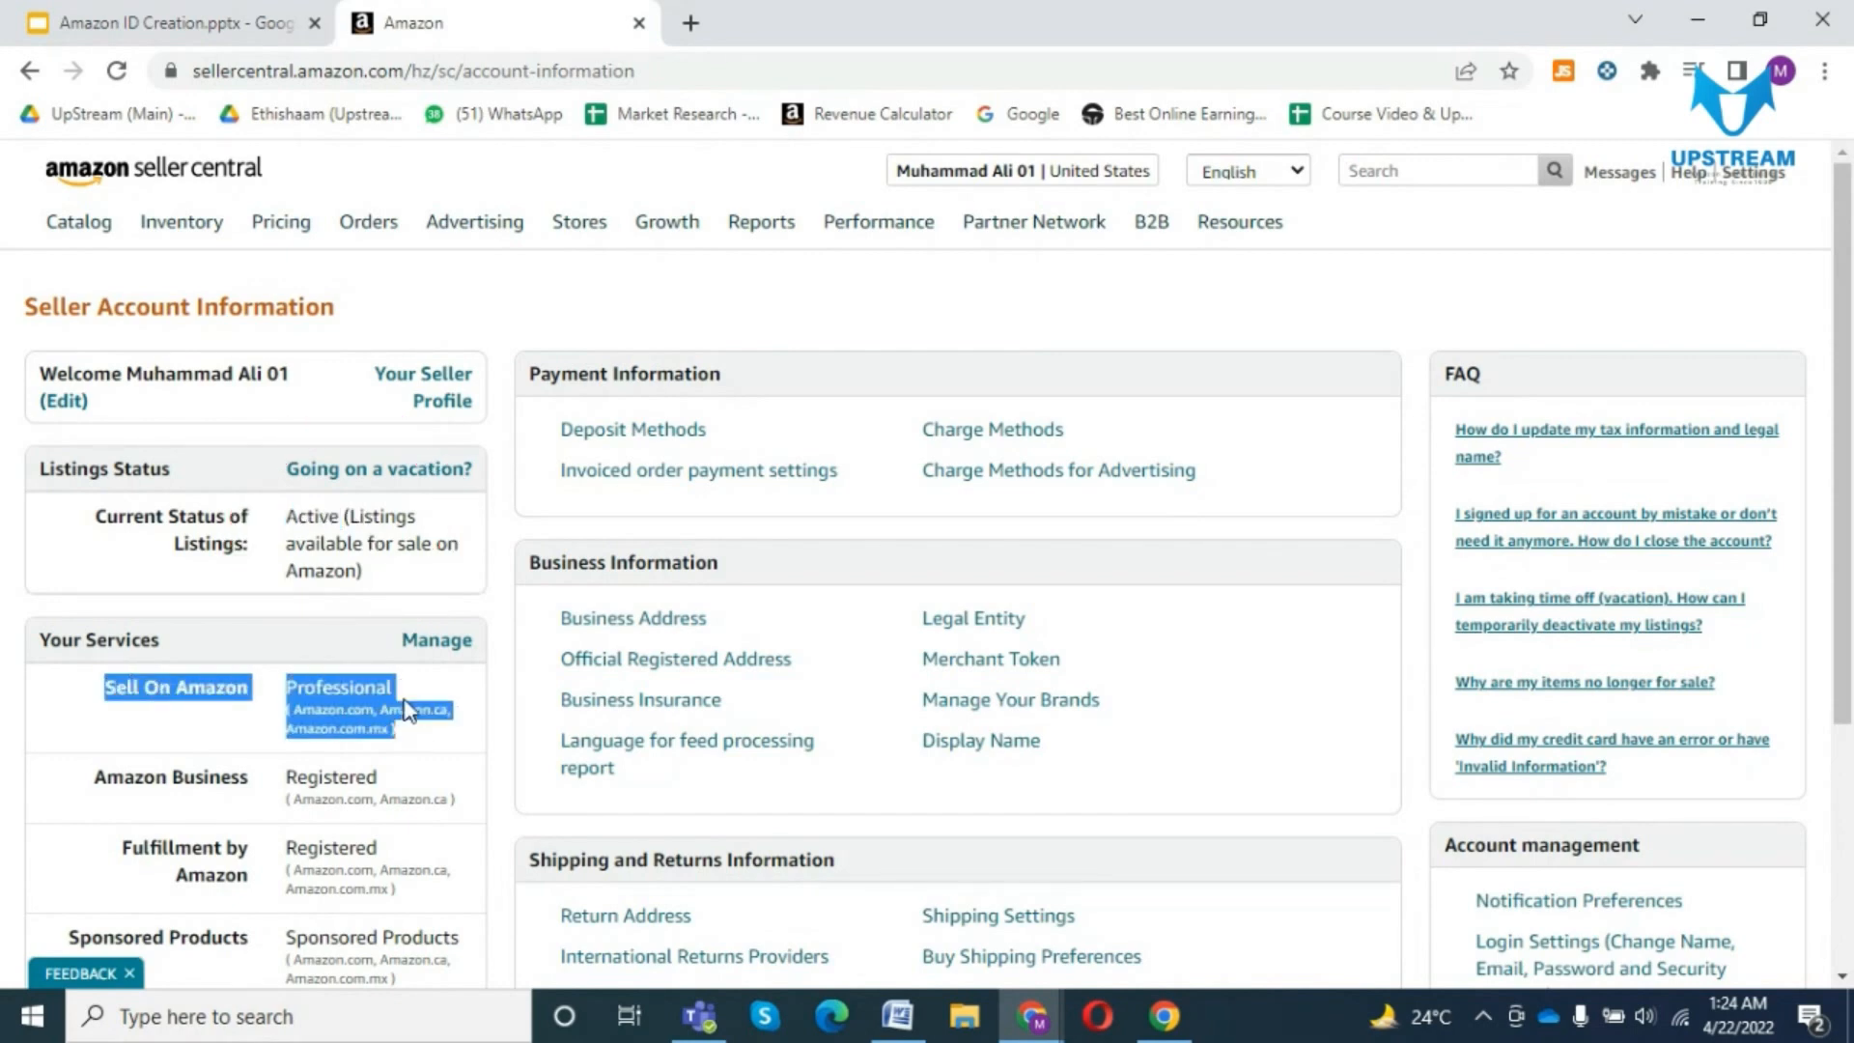
left_click(300, 518)
double_click(341, 515)
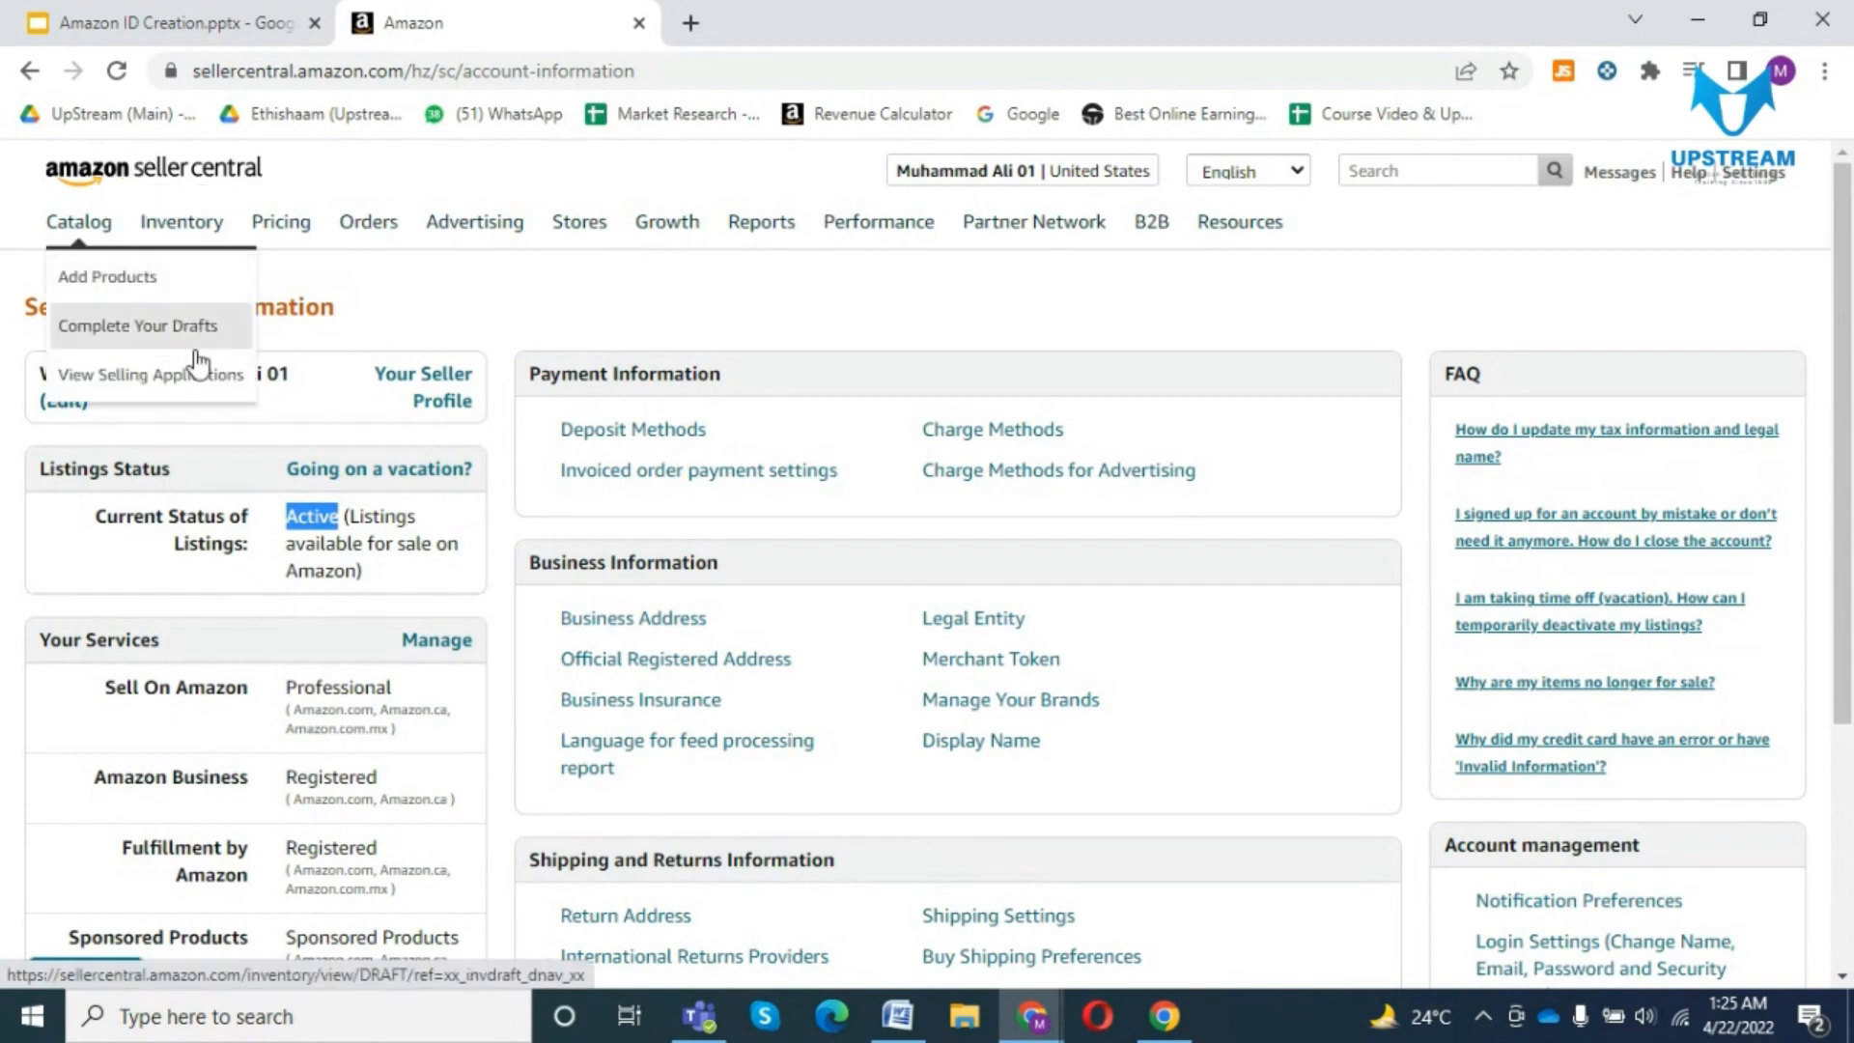
Step: Select the full Active listings status text, then switch to the Amazon ID Creation.pptx slides
left_click_drag(304, 522, 379, 575)
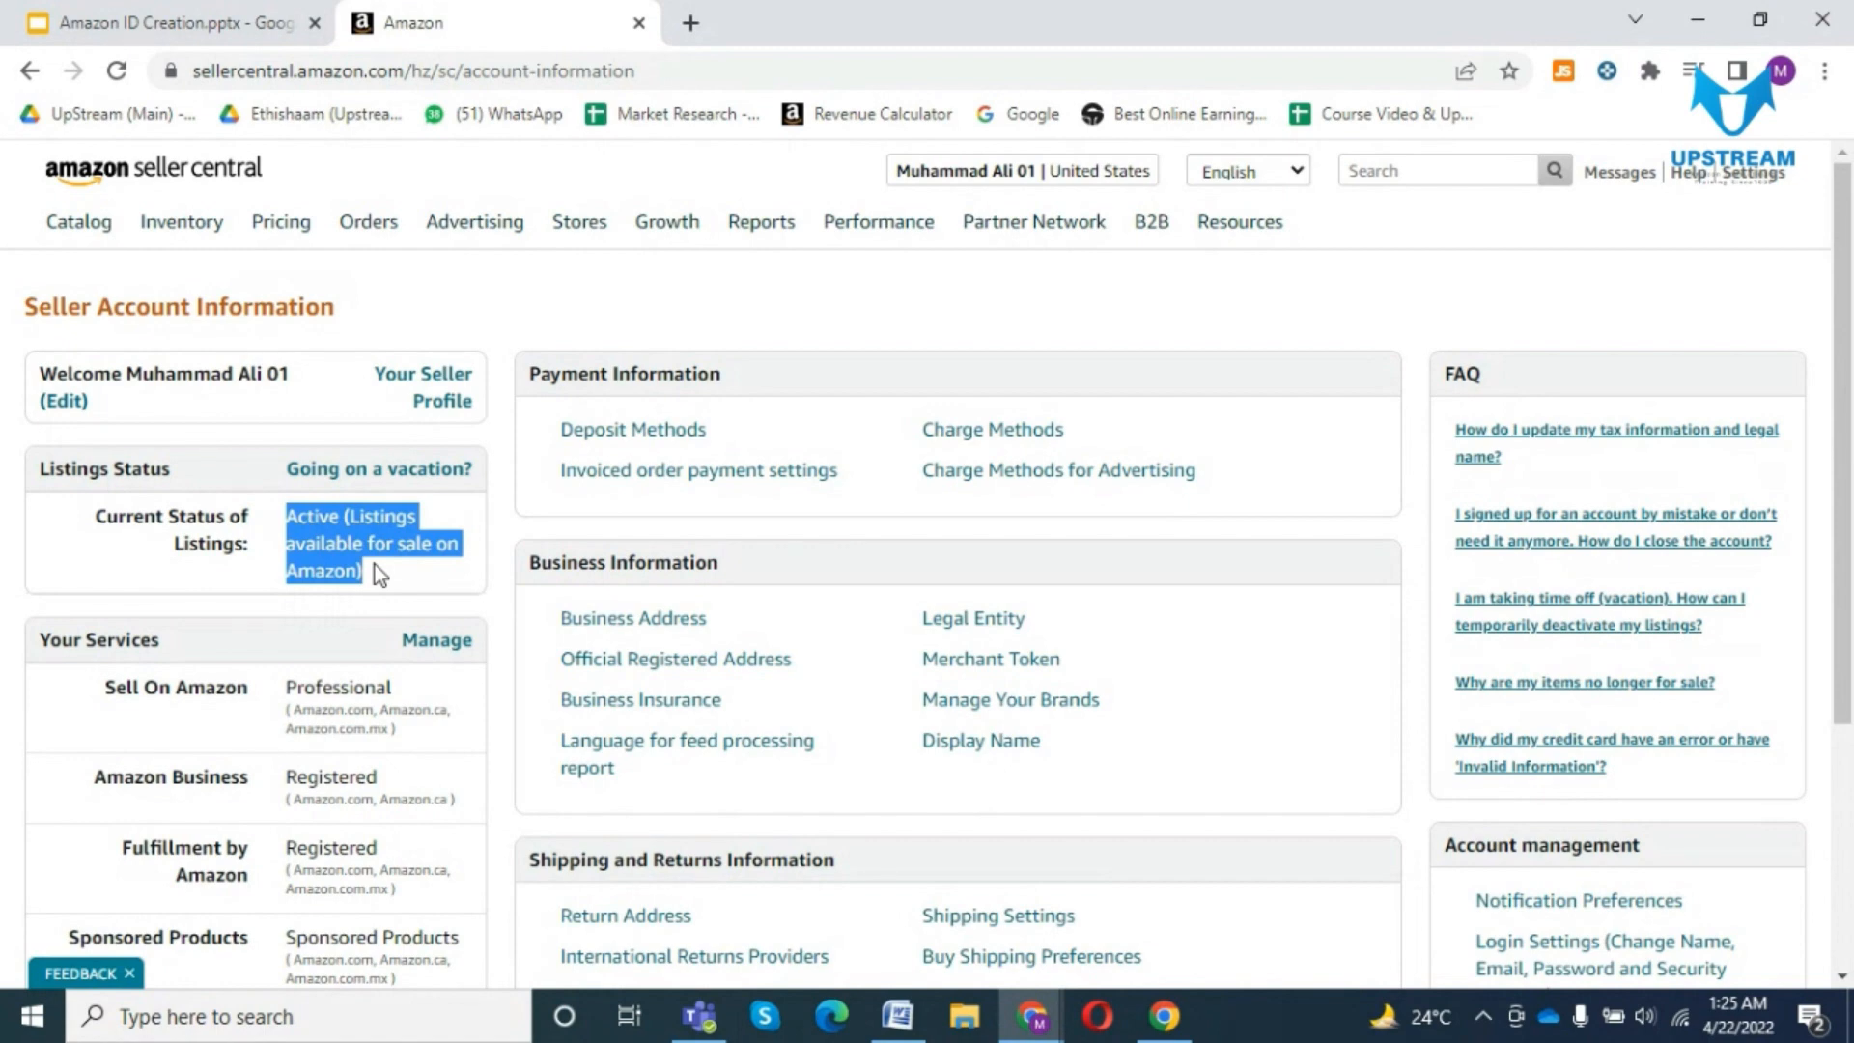
left_click(225, 29)
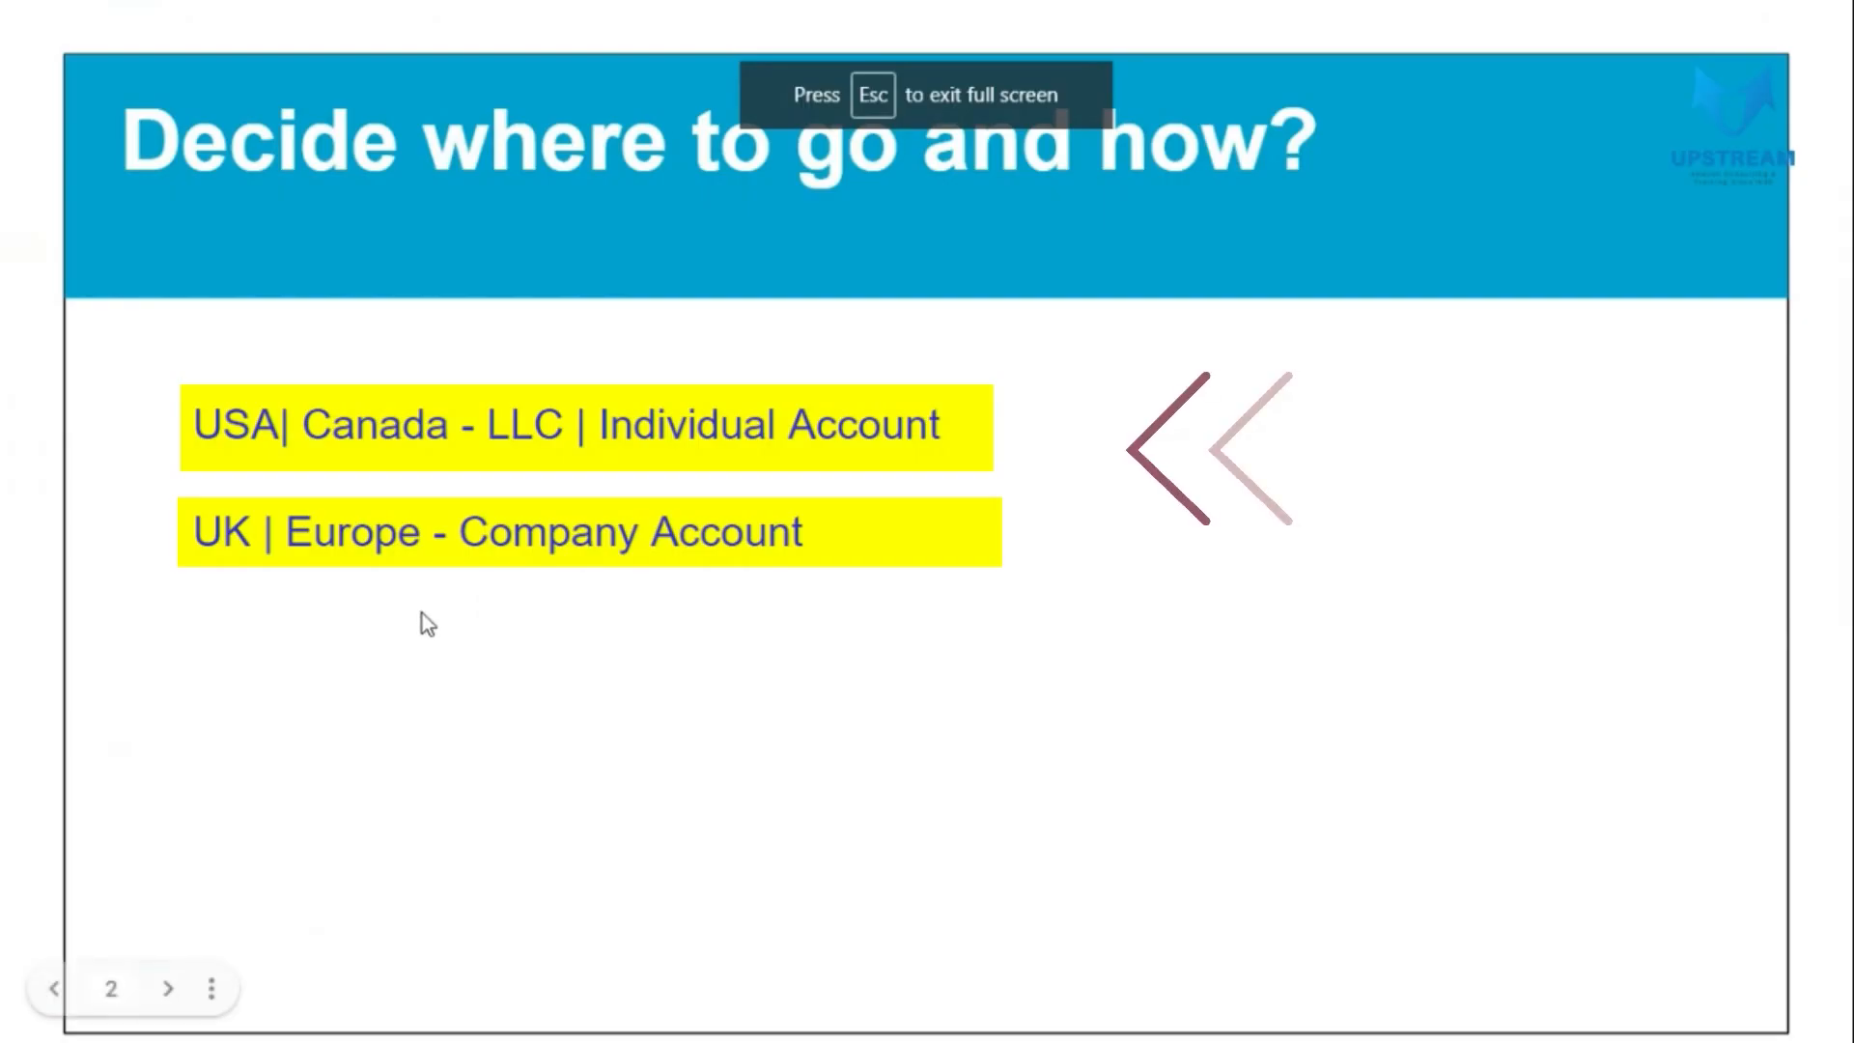